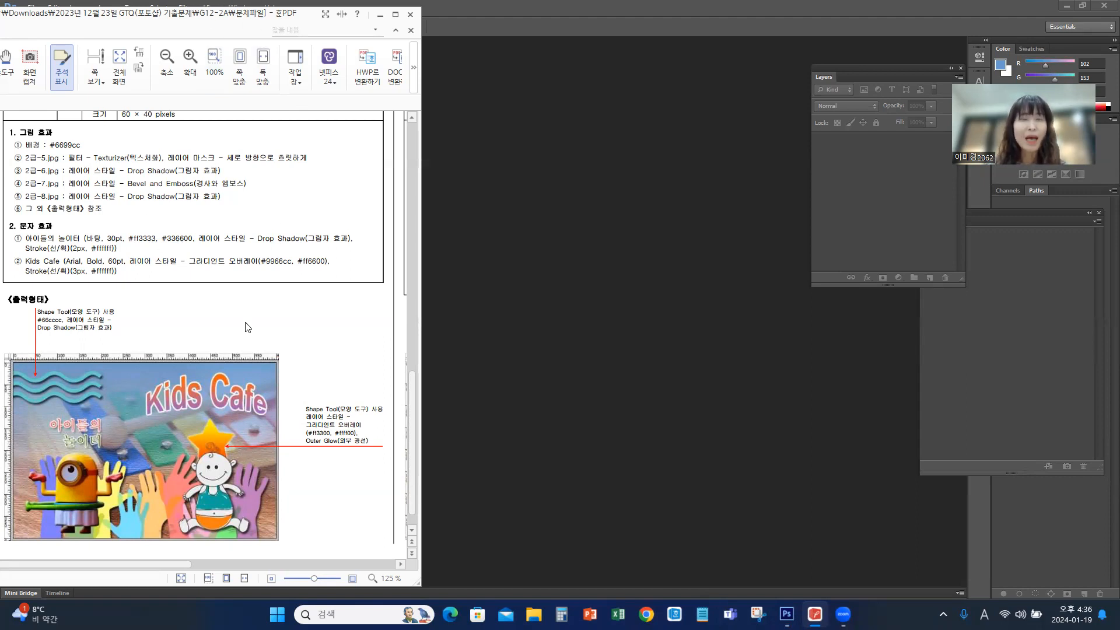
# Step: Review the file, image-effect and text-effect requirements and the sample output for task 3 in the exam PDF
pyautogui.scroll(3, 248, 327)
pyautogui.scroll(-3, 247, 327)
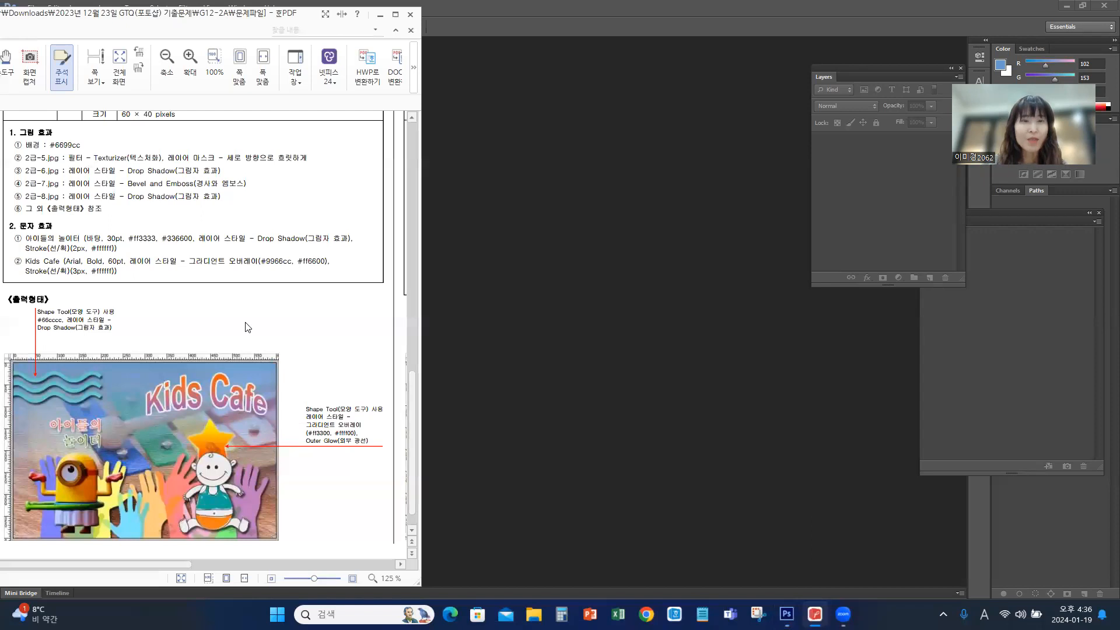
pyautogui.scroll(1, 296, 340)
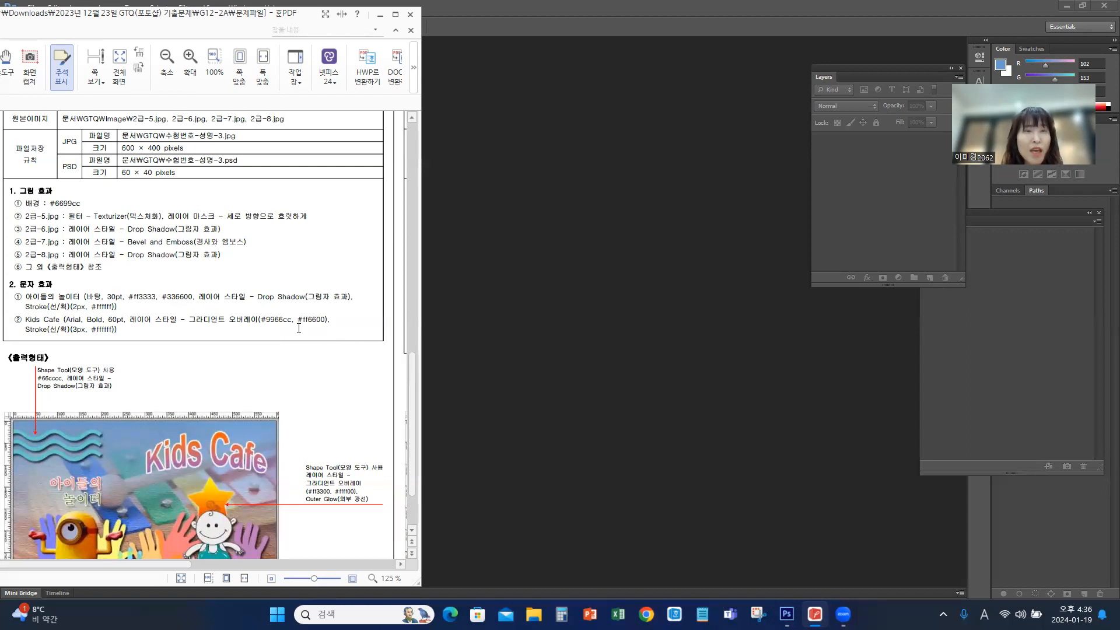
pyautogui.scroll(2, 296, 328)
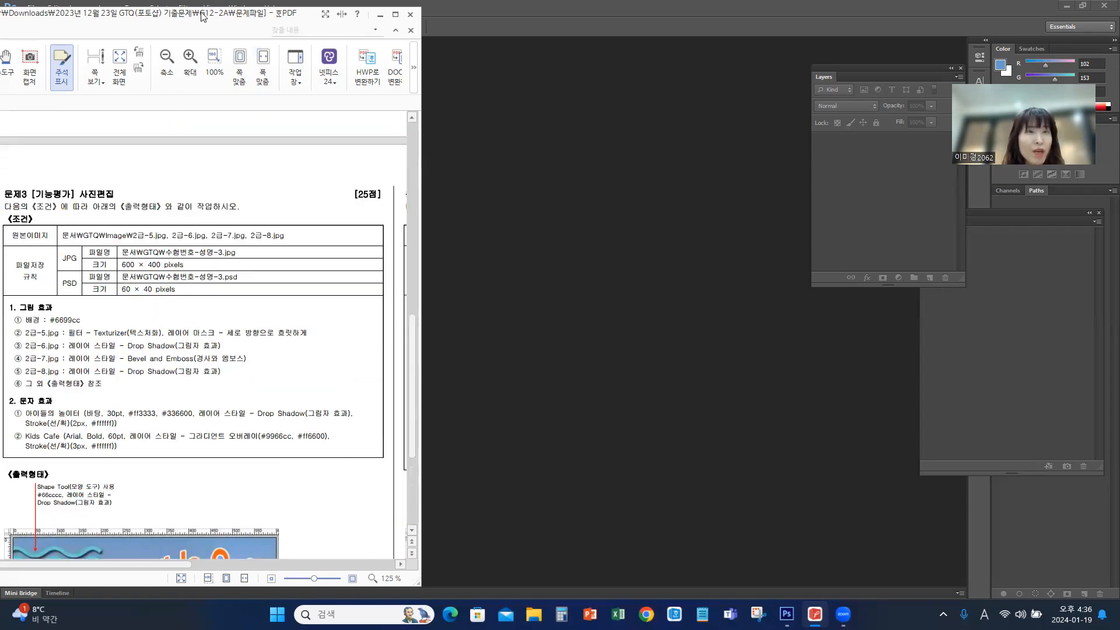
pyautogui.moveTo(208, 20); pyautogui.dragTo(265, 17)
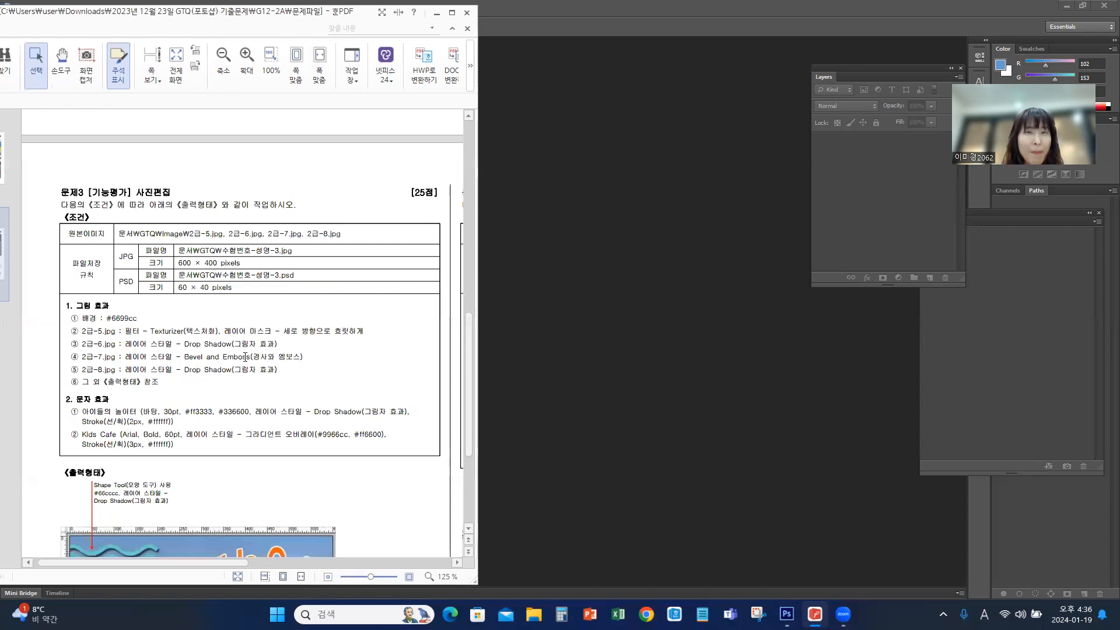
pyautogui.moveTo(469, 335); pyautogui.dragTo(469, 360)
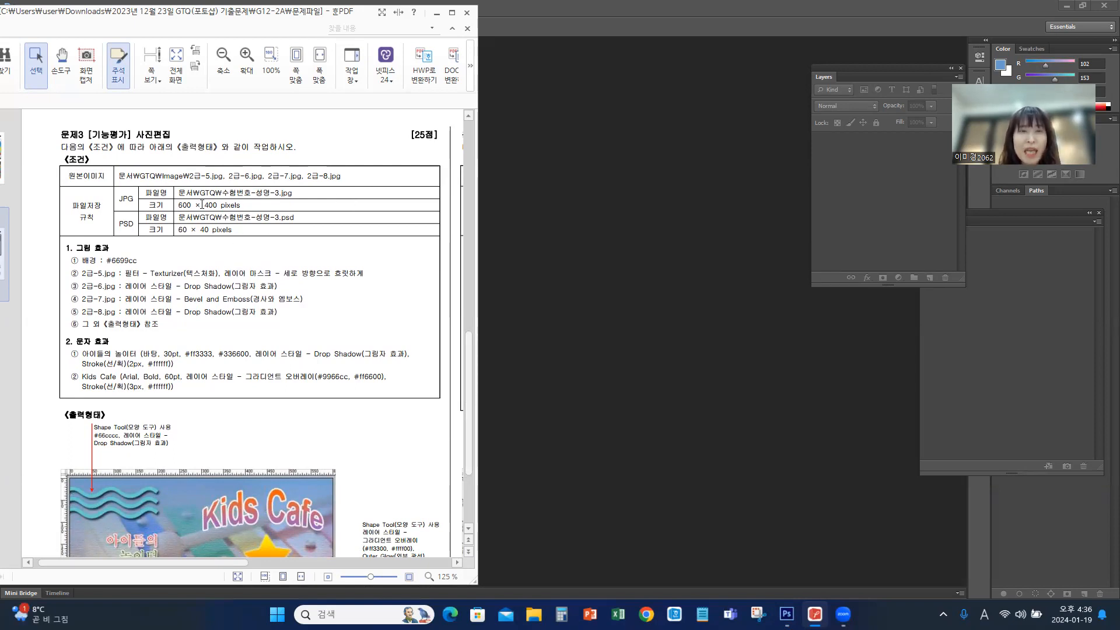
# Step: Create a 600 × 400 pixel, 72 ppi RGB document with white background, named with the exam number, examinee's name and suffix -3
pyautogui.click(582, 207)
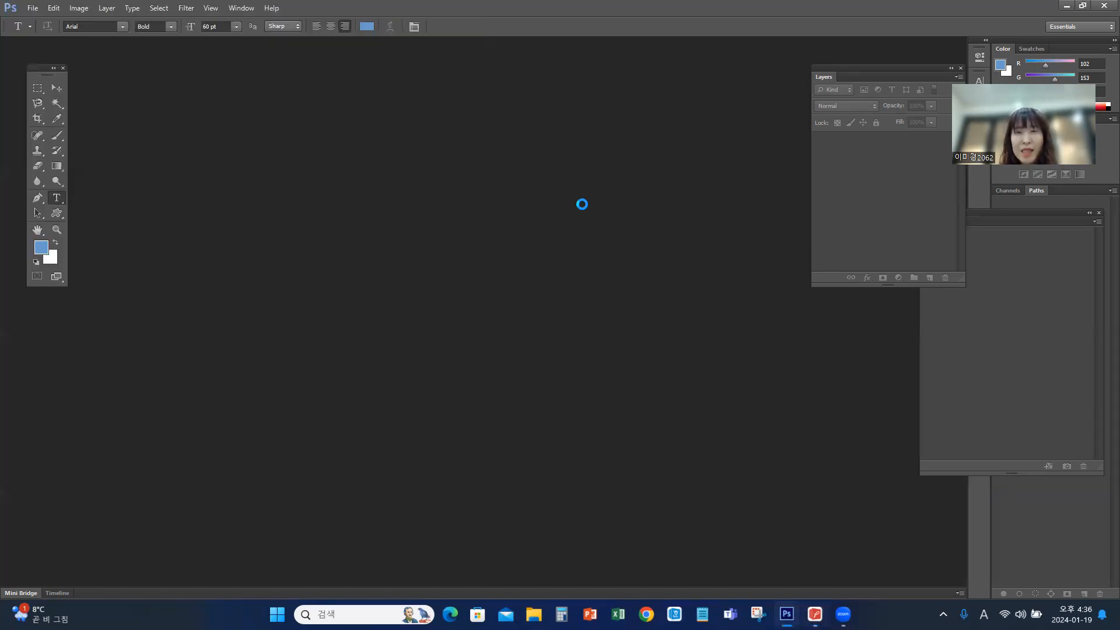
pyautogui.hotkey('ctrl', 'n')
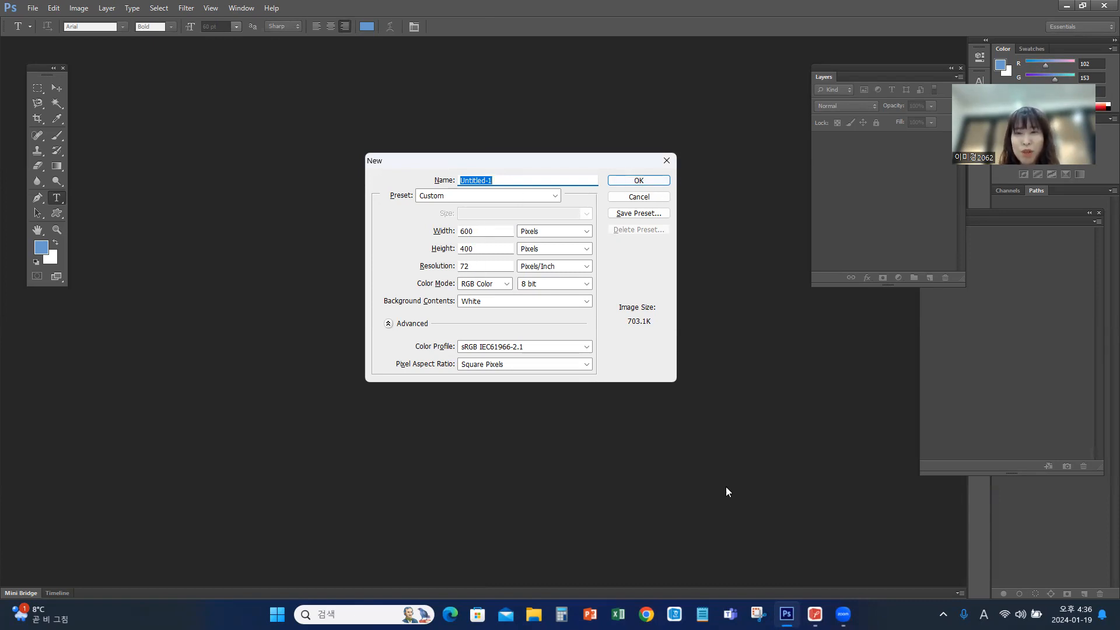
pyautogui.click(842, 614)
pyautogui.click(814, 614)
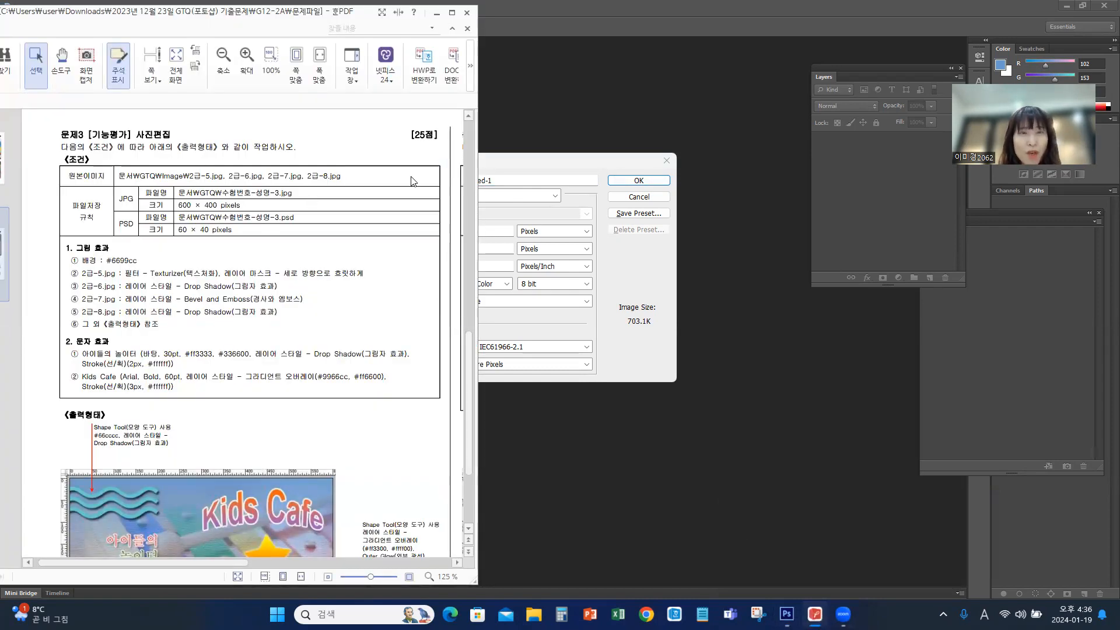
pyautogui.click(505, 161)
pyautogui.write('123456-')
pyautogui.press('Hangul')
pyautogui.write('이미-3')
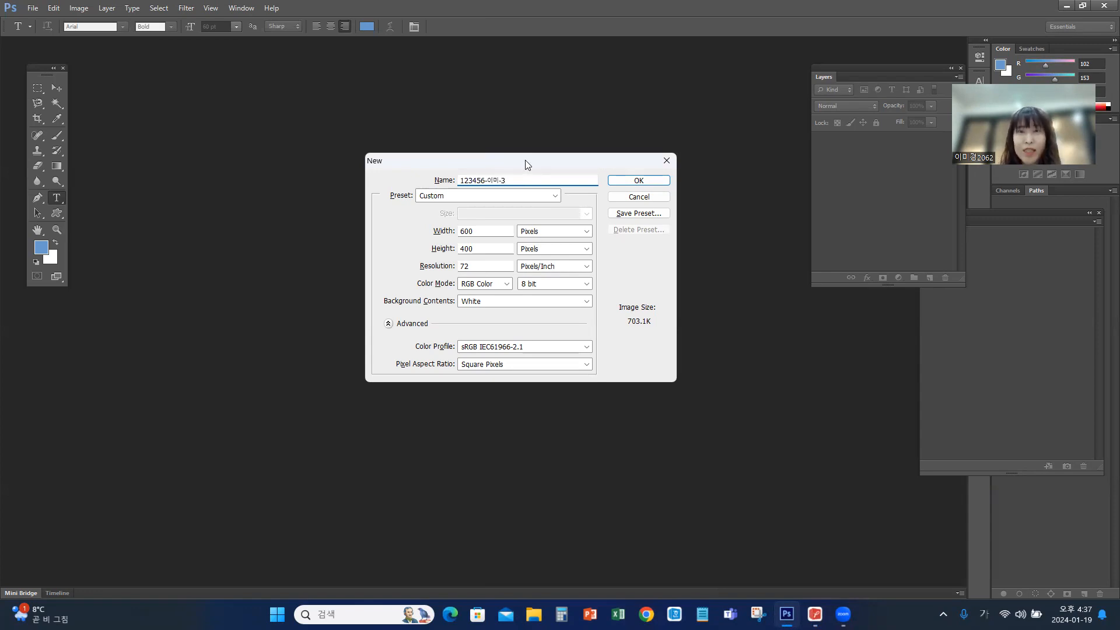
pyautogui.click(638, 180)
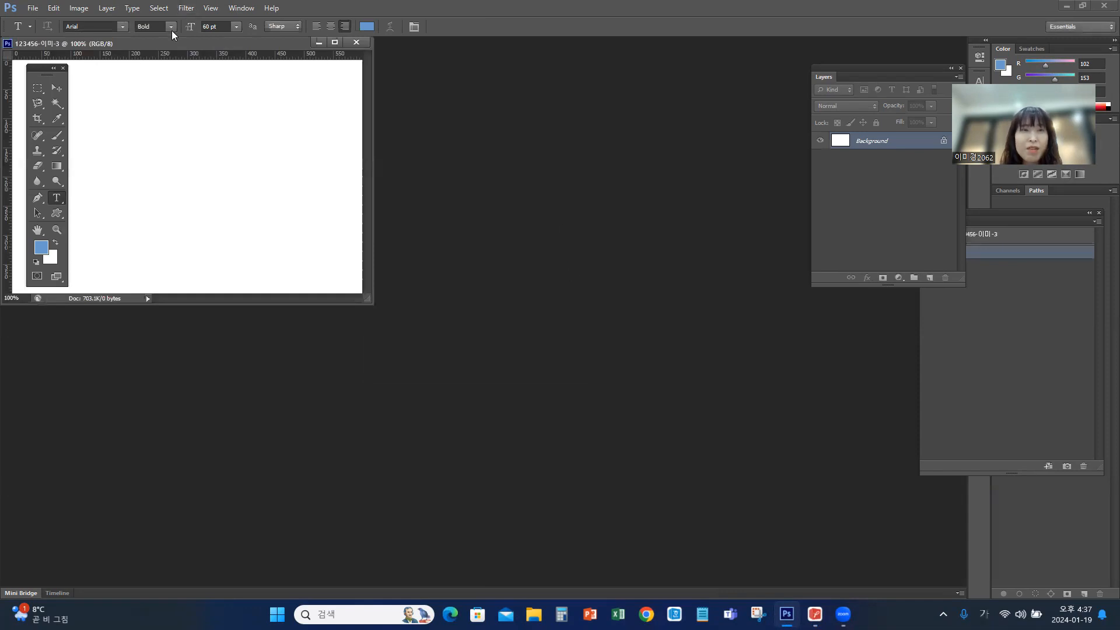
pyautogui.moveTo(169, 44); pyautogui.dragTo(558, 160)
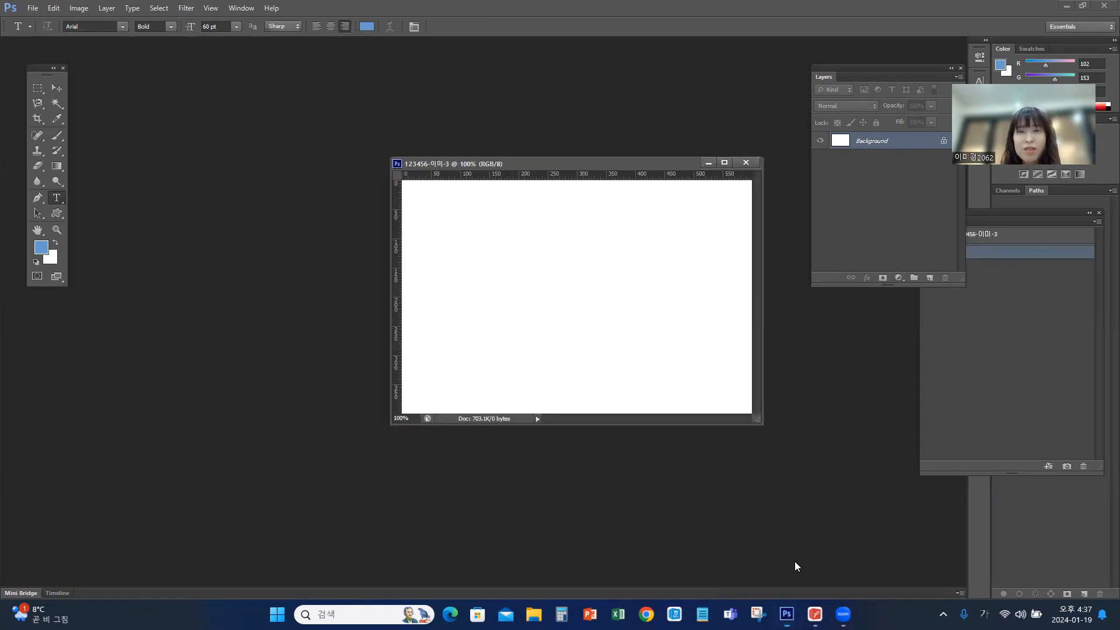
# Step: Open the source images 2급-5, 2급-6, 2급-7 and 2급-8 together from the 소스파일 folder
pyautogui.click(814, 614)
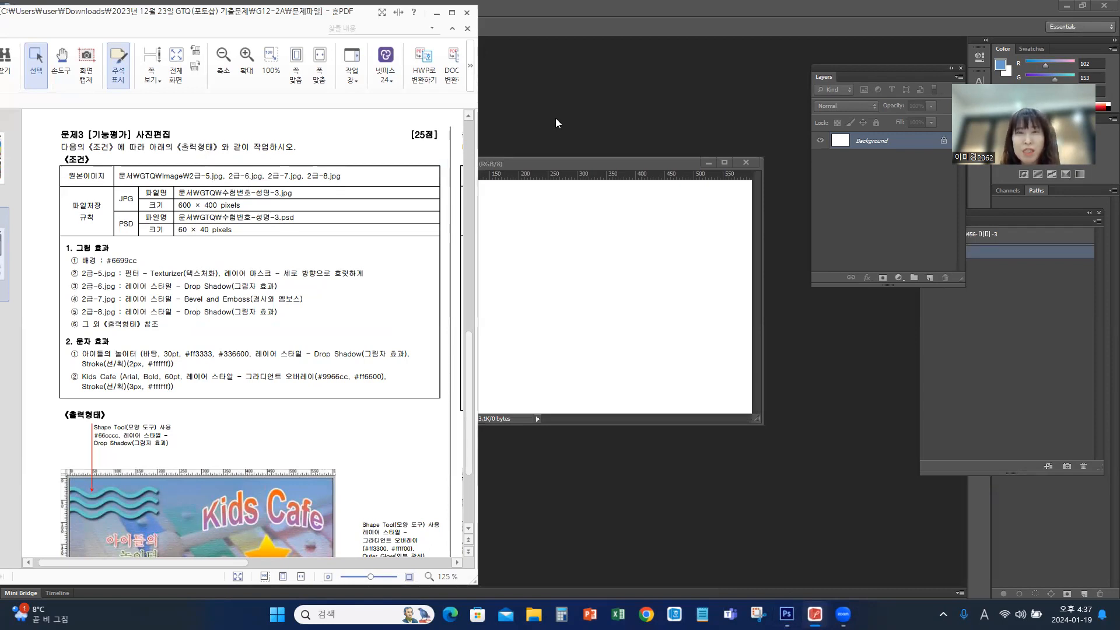
pyautogui.click(632, 163)
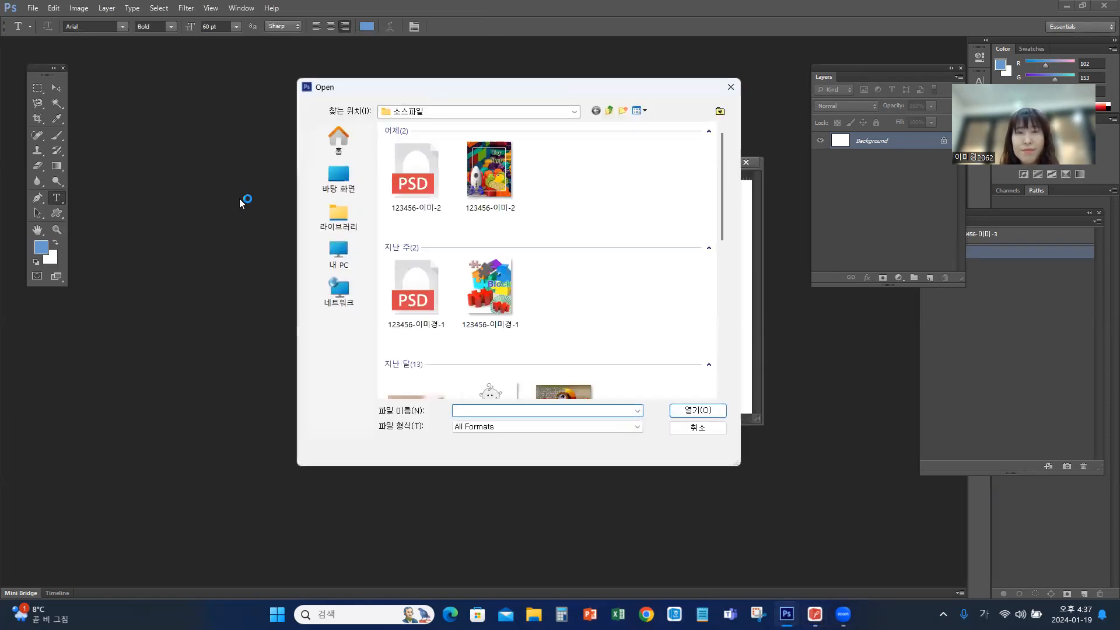
pyautogui.moveTo(720, 193); pyautogui.dragTo(723, 259)
pyautogui.click(425, 244)
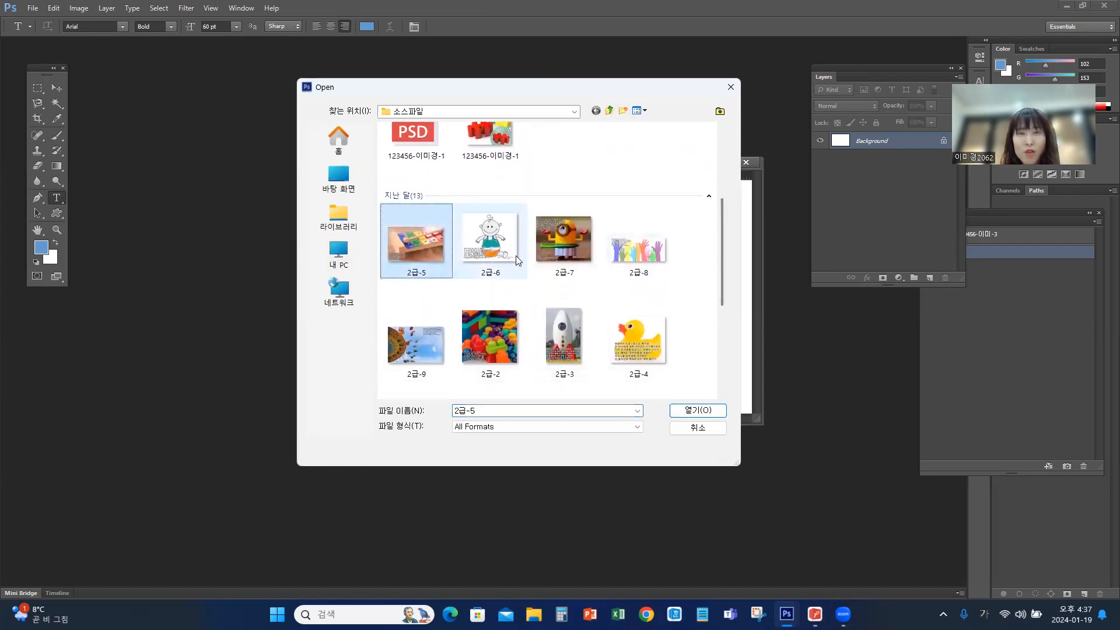
pyautogui.keyDown('ctrl'); pyautogui.click(493, 248); pyautogui.keyUp('ctrl')
pyautogui.keyDown('ctrl'); pyautogui.click(577, 250); pyautogui.keyUp('ctrl')
pyautogui.keyDown('ctrl'); pyautogui.click(639, 245); pyautogui.keyUp('ctrl')
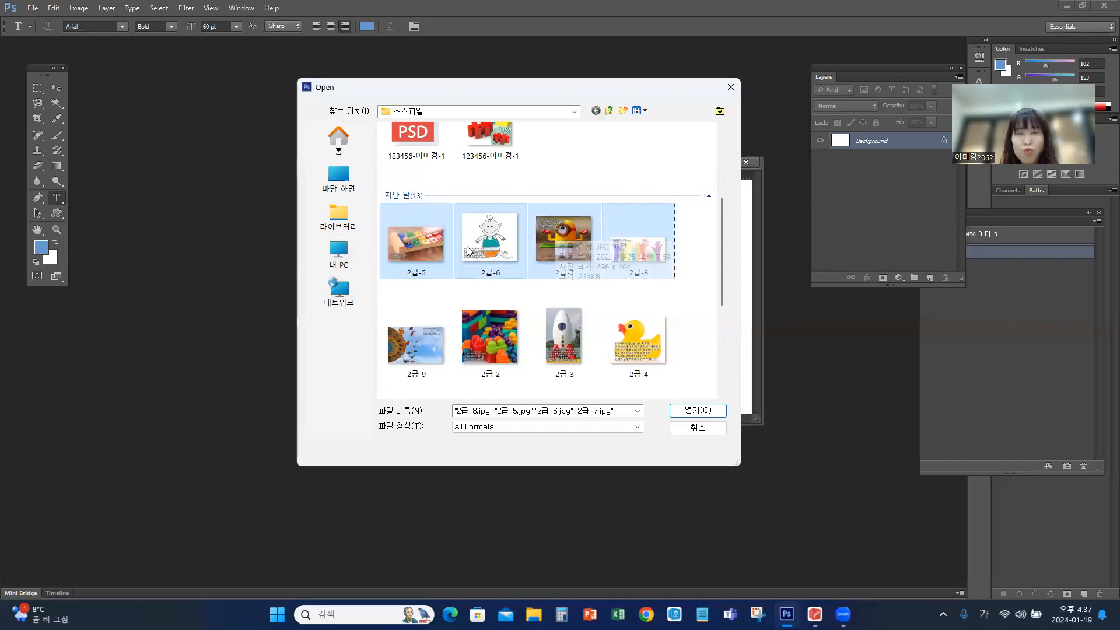
pyautogui.click(698, 411)
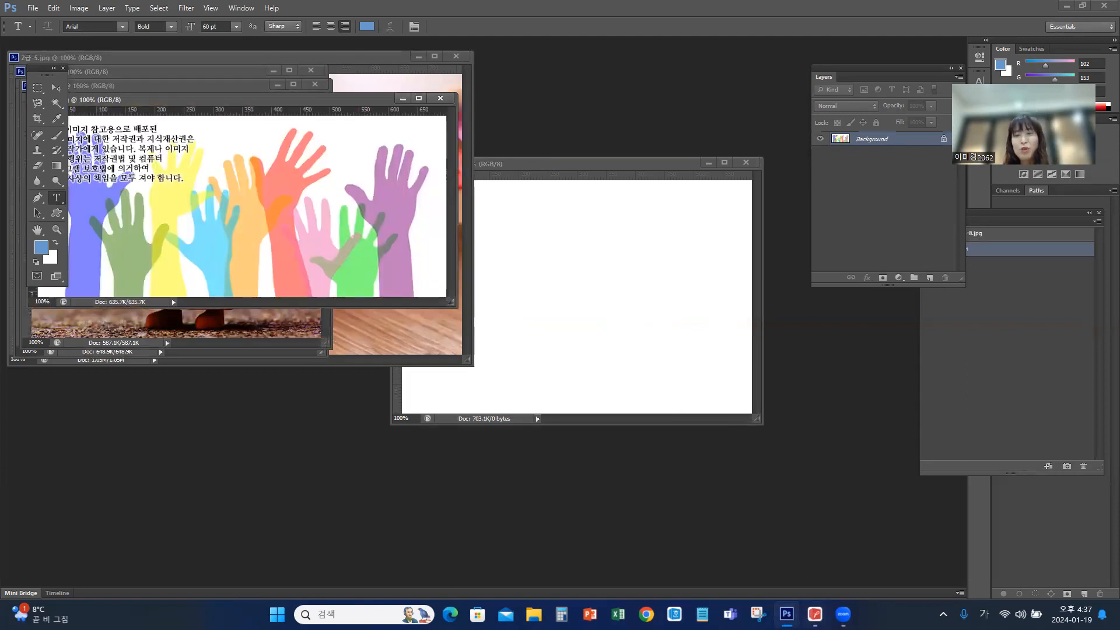
# Step: Copy the xylophone photo from 2급-5.jpg into the new document as a layer and close the source image
pyautogui.click(814, 613)
pyautogui.scroll(-2, 302, 380)
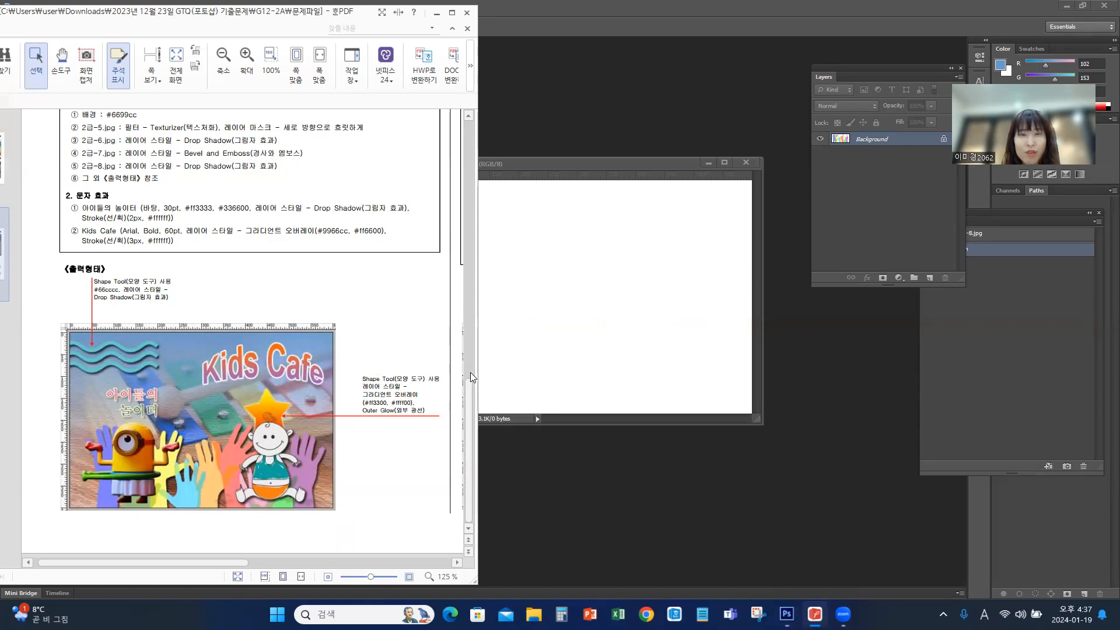
pyautogui.click(545, 164)
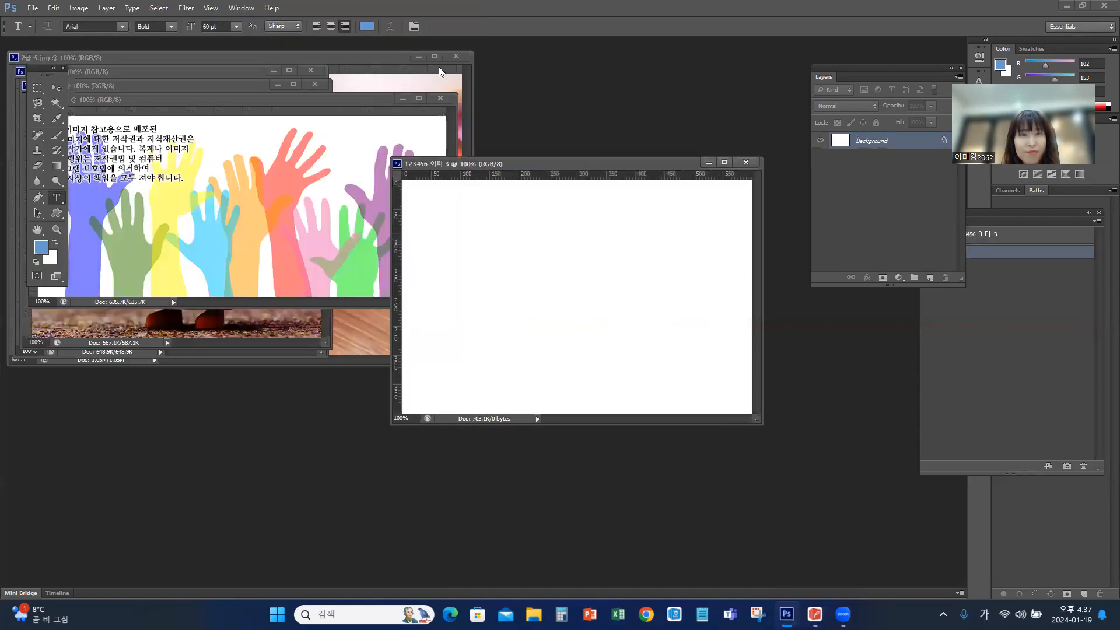
pyautogui.click(398, 81)
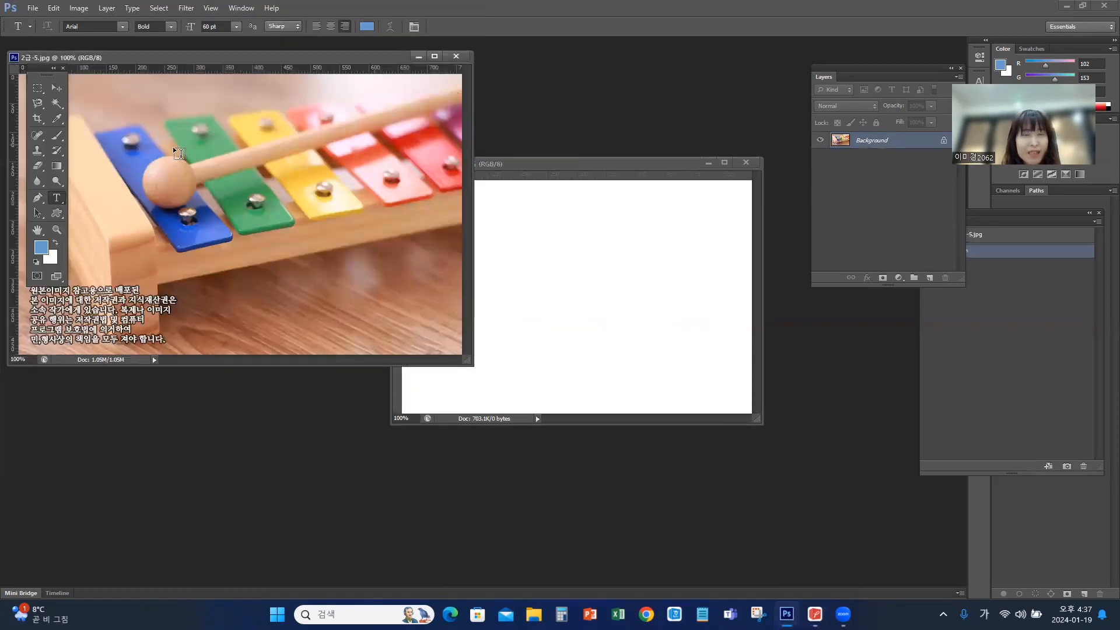
pyautogui.click(57, 88)
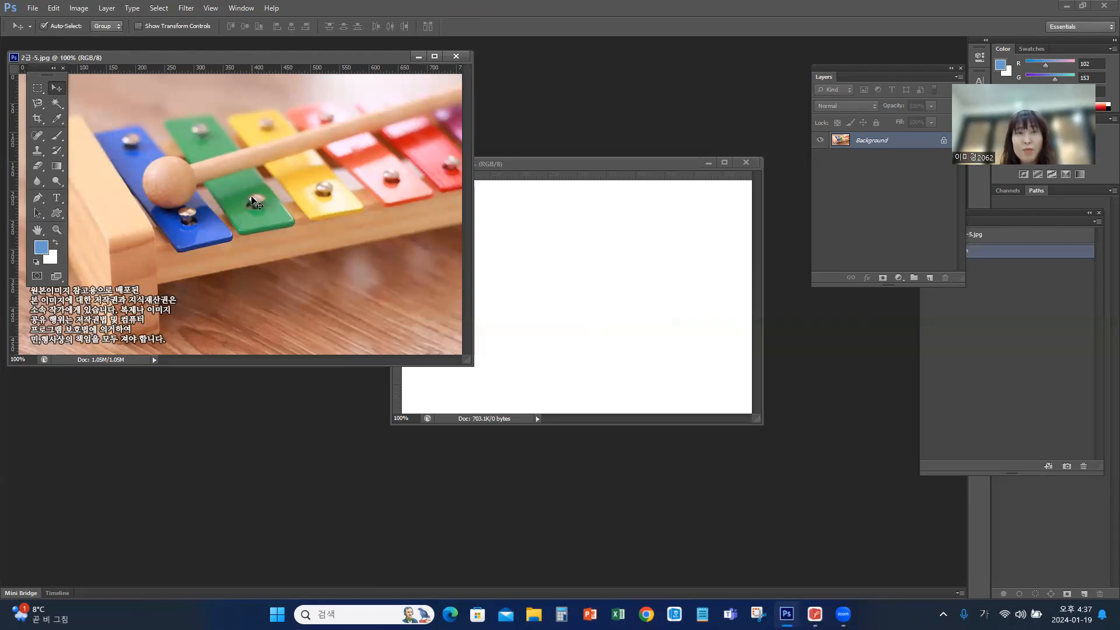
pyautogui.moveTo(251, 199); pyautogui.dragTo(583, 299)
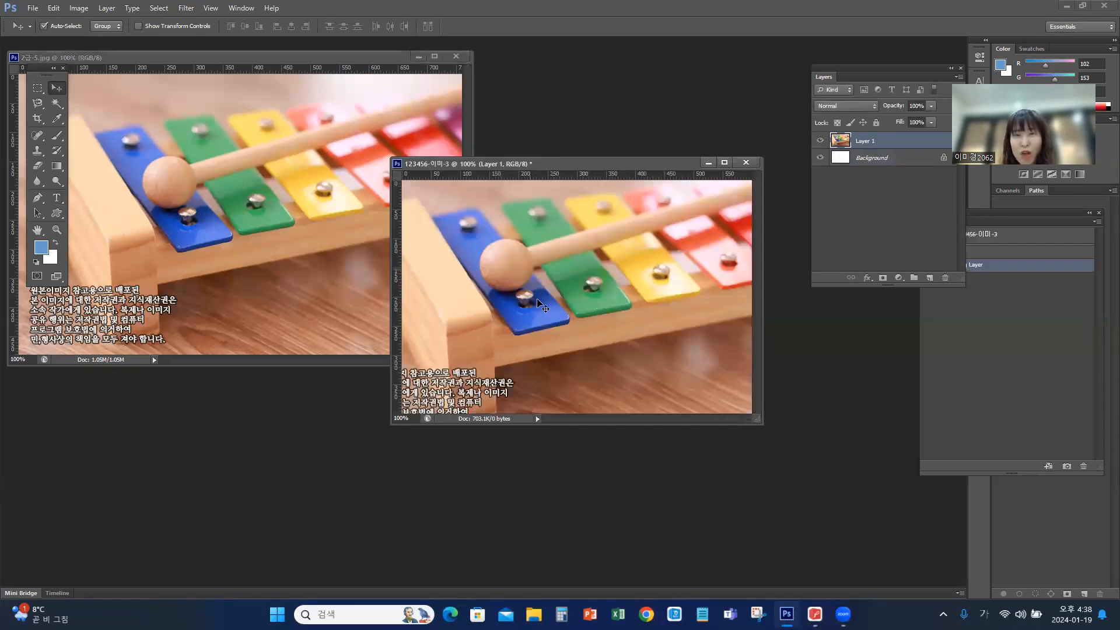
pyautogui.click(346, 59)
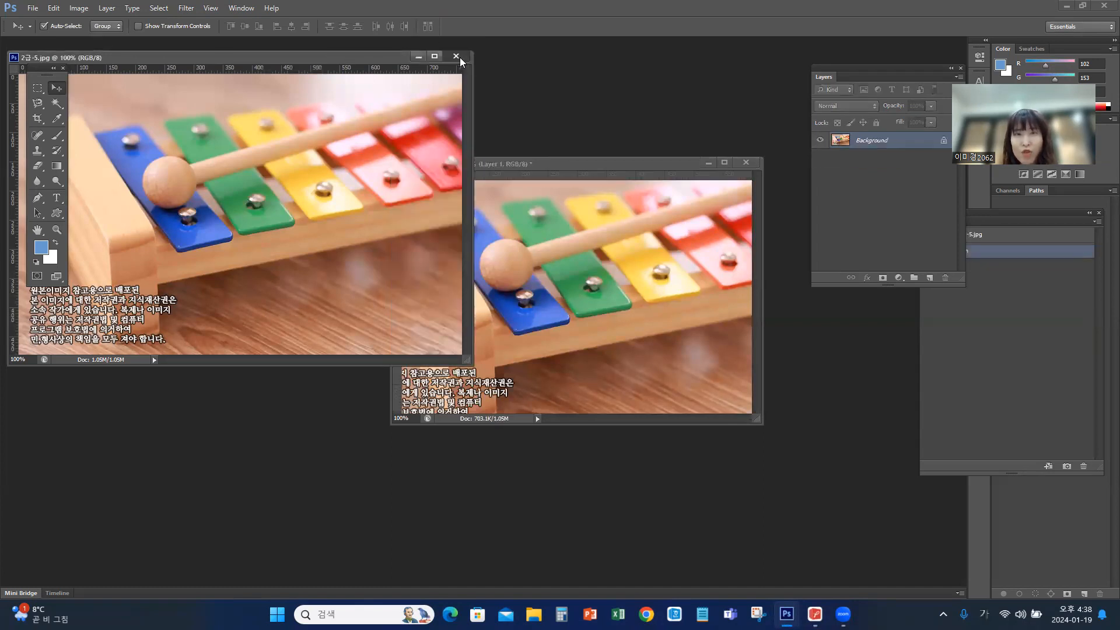
pyautogui.click(457, 57)
pyautogui.click(489, 164)
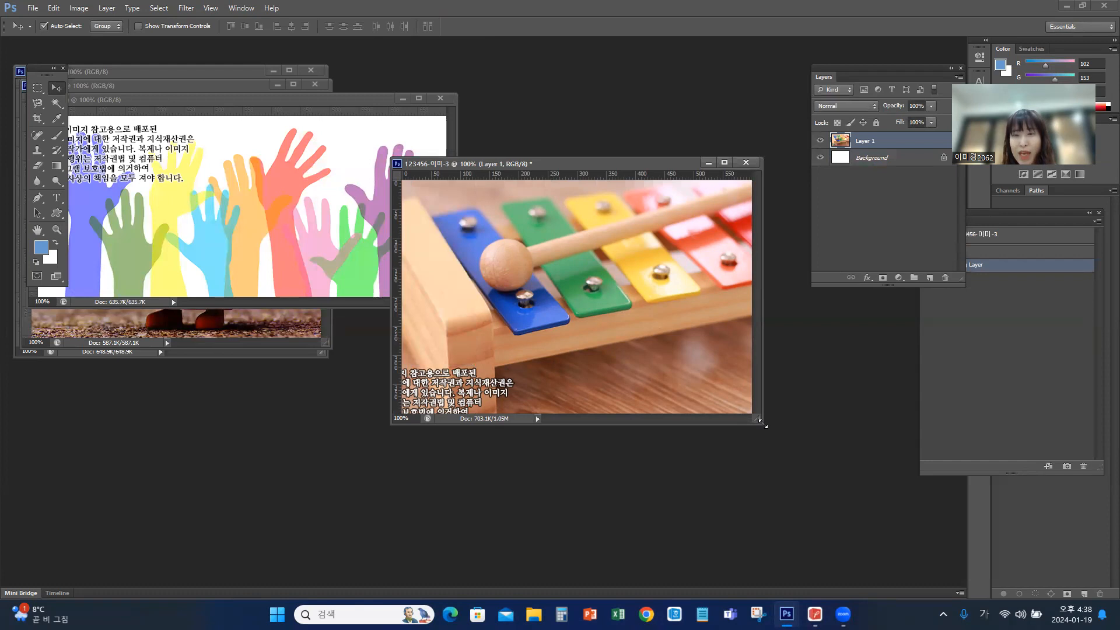
# Step: Free-transform the xylophone layer down to about 84%, matching its height to the canvas
pyautogui.moveTo(575, 164); pyautogui.dragTo(529, 125)
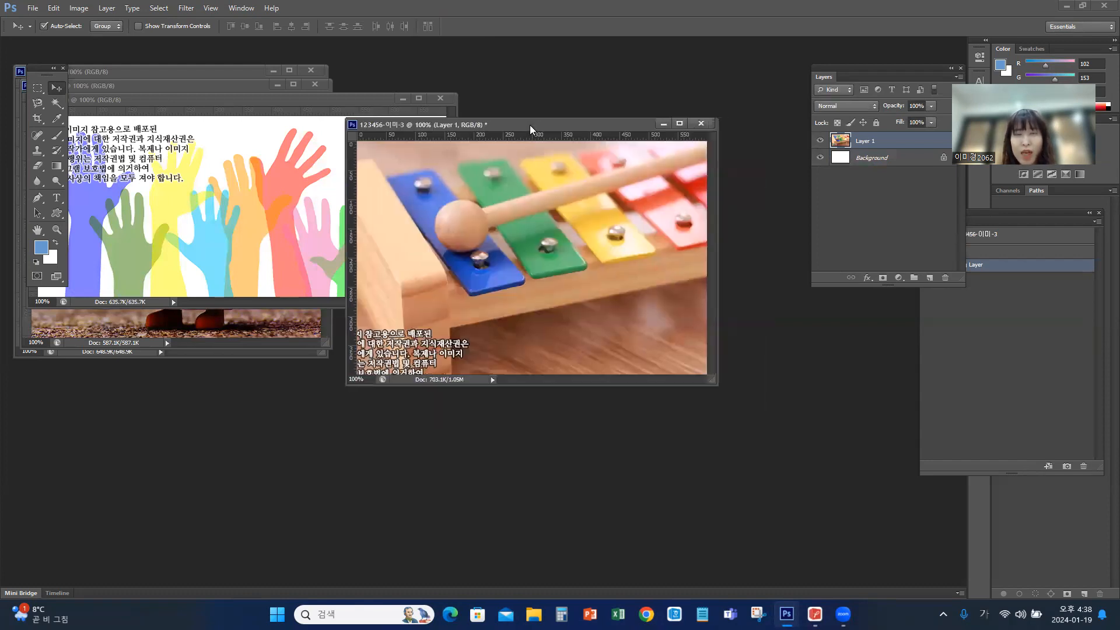
pyautogui.moveTo(713, 379); pyautogui.dragTo(834, 496)
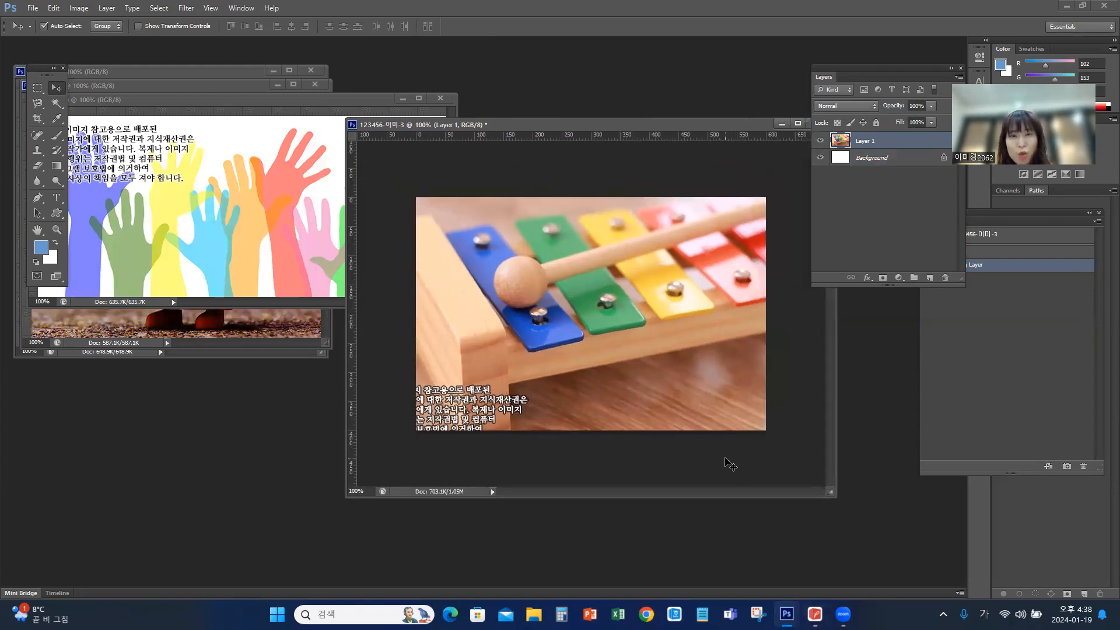
pyautogui.hotkey('ctrl', 't')
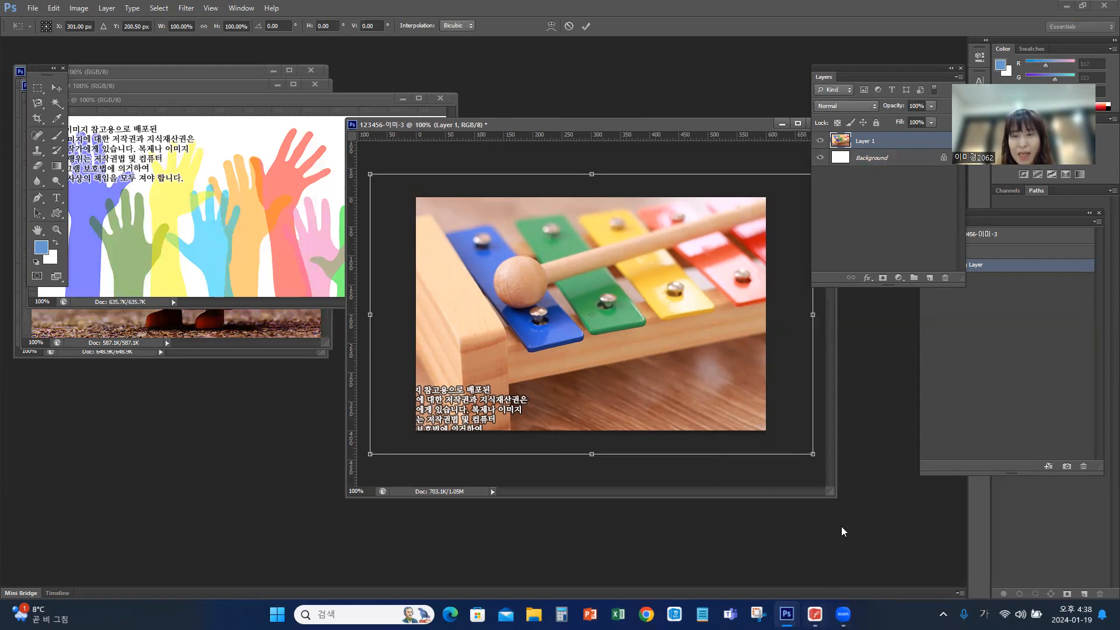
pyautogui.click(760, 611)
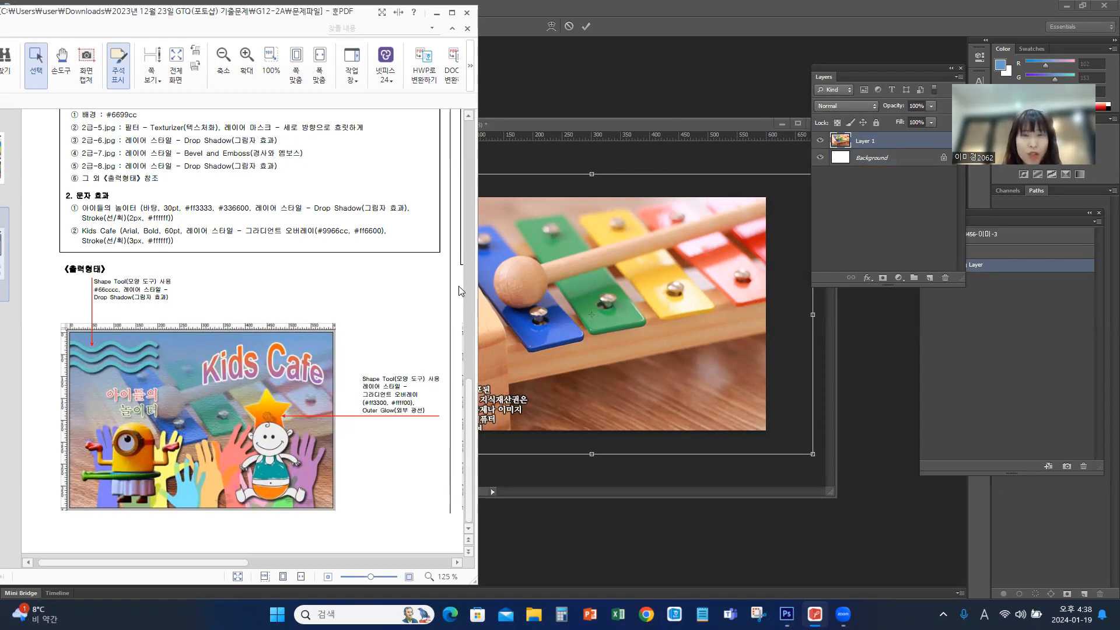
pyautogui.click(632, 126)
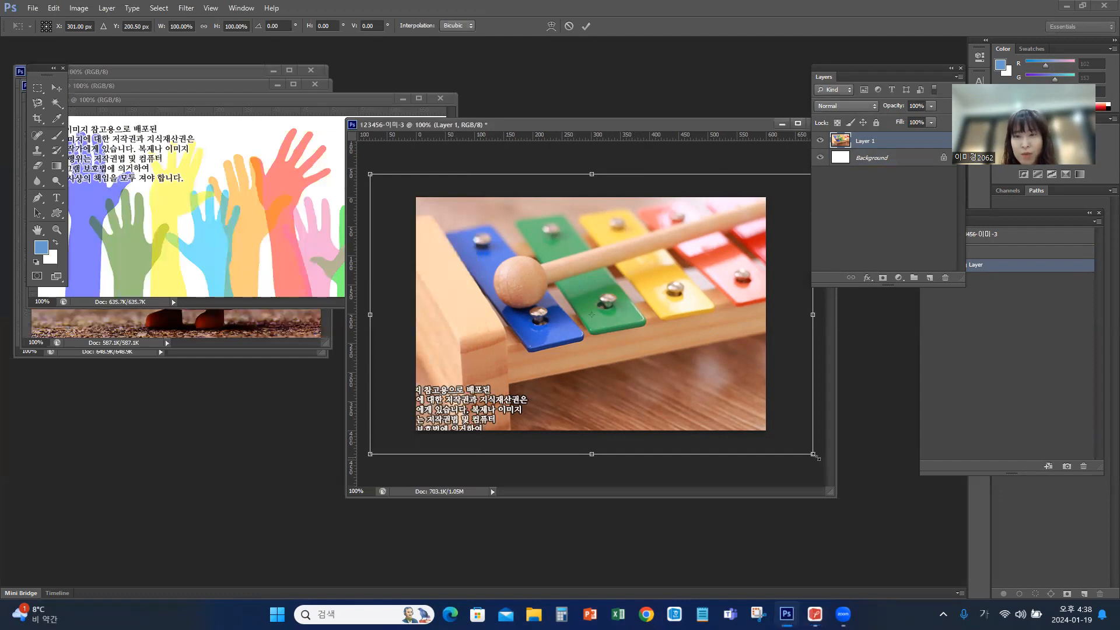
pyautogui.moveTo(814, 453); pyautogui.dragTo(777, 432)
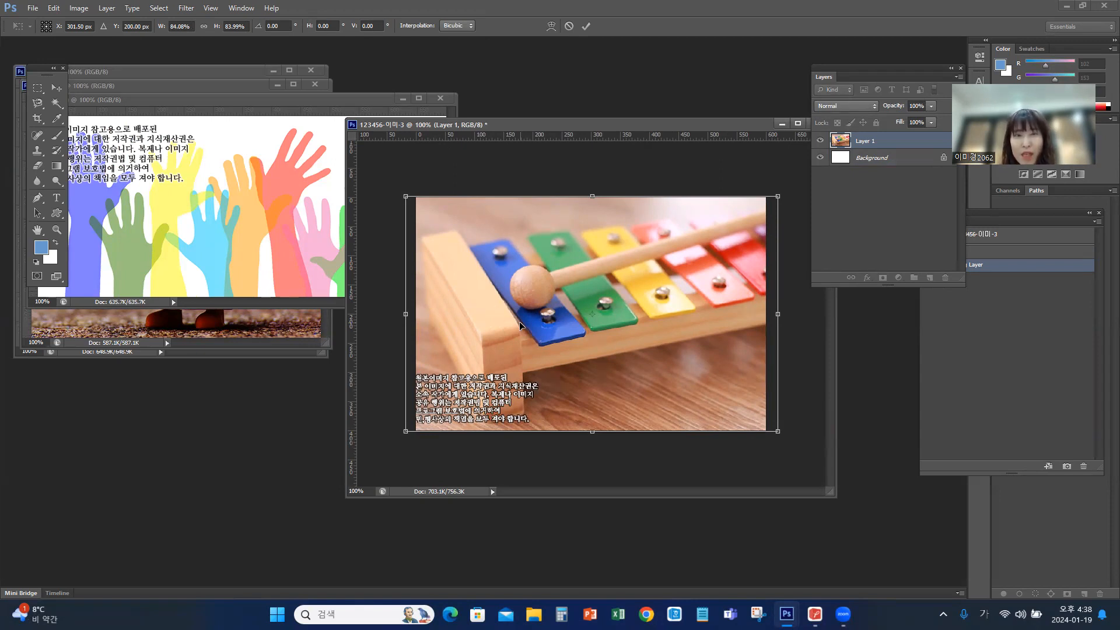
# Step: Shift the xylophone layer 18 px to the right so its left edge lines up with the canvas edge
pyautogui.hotkey('shift', 'Right')
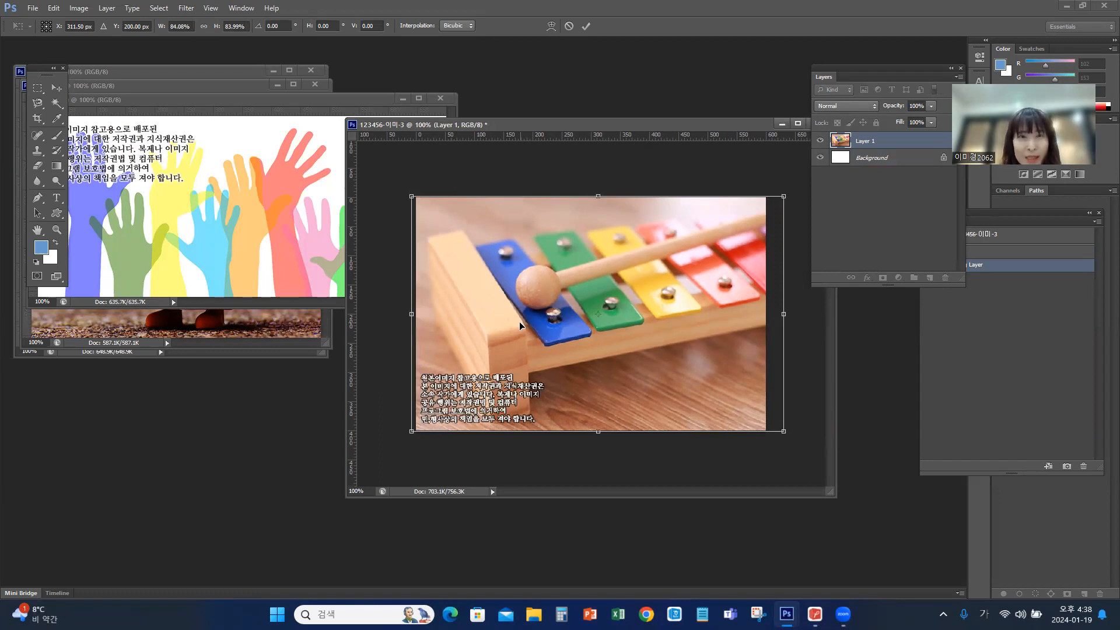
pyautogui.hotkey('shift', 'Right')
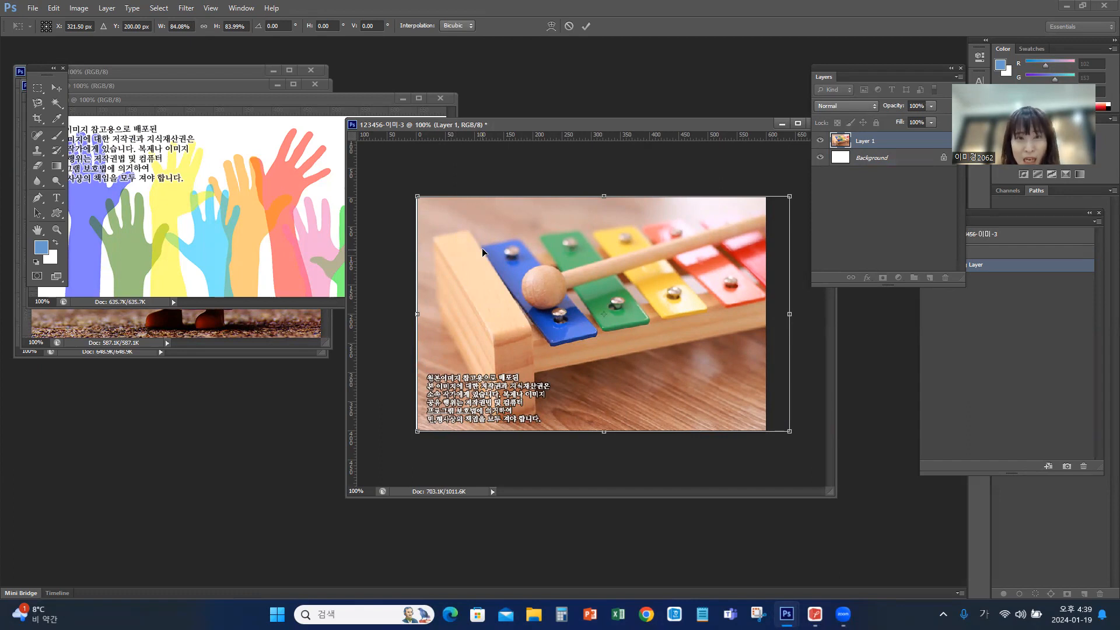
pyautogui.press('Left')
pyautogui.press('Left')
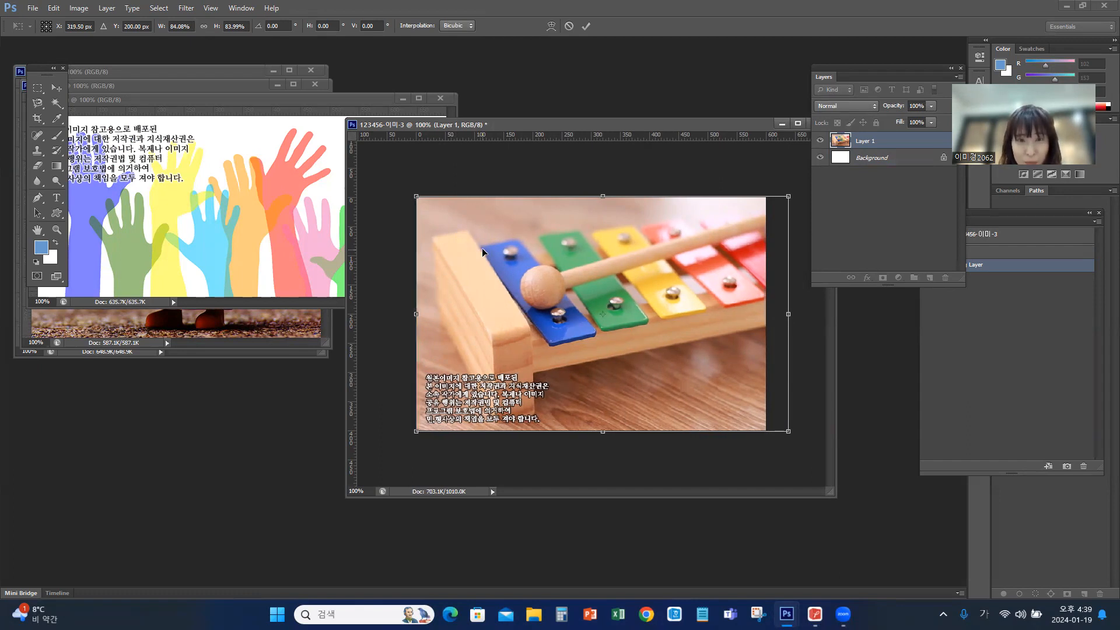
# Step: Compare with the task PDF's sample, enlarge the xylophone layer proportionally to about 85%, and apply the transform
pyautogui.click(814, 614)
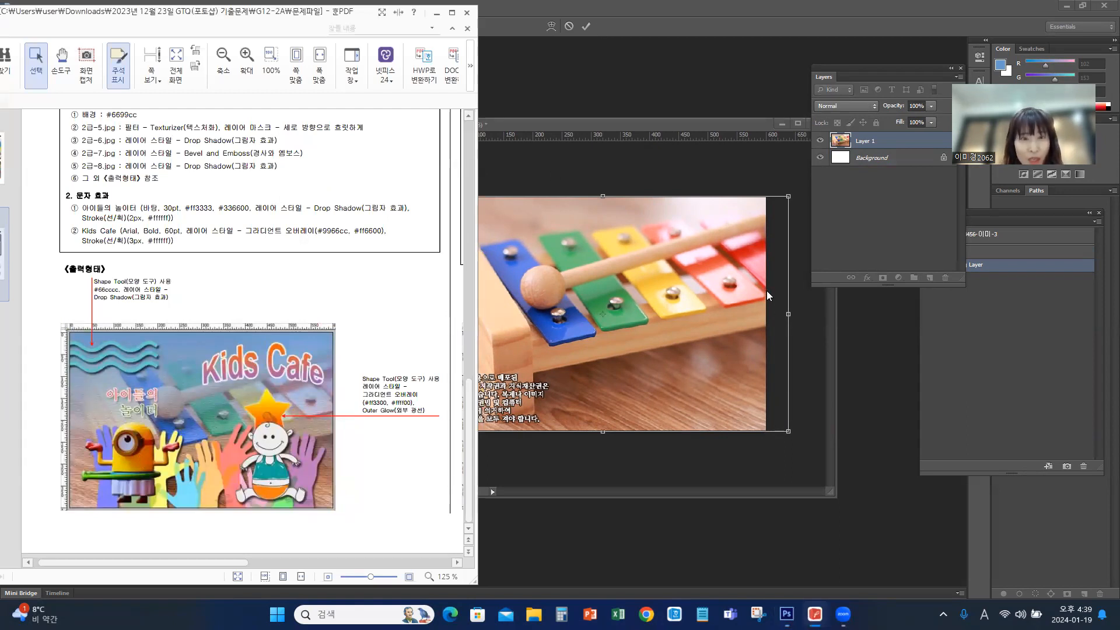
pyautogui.click(727, 133)
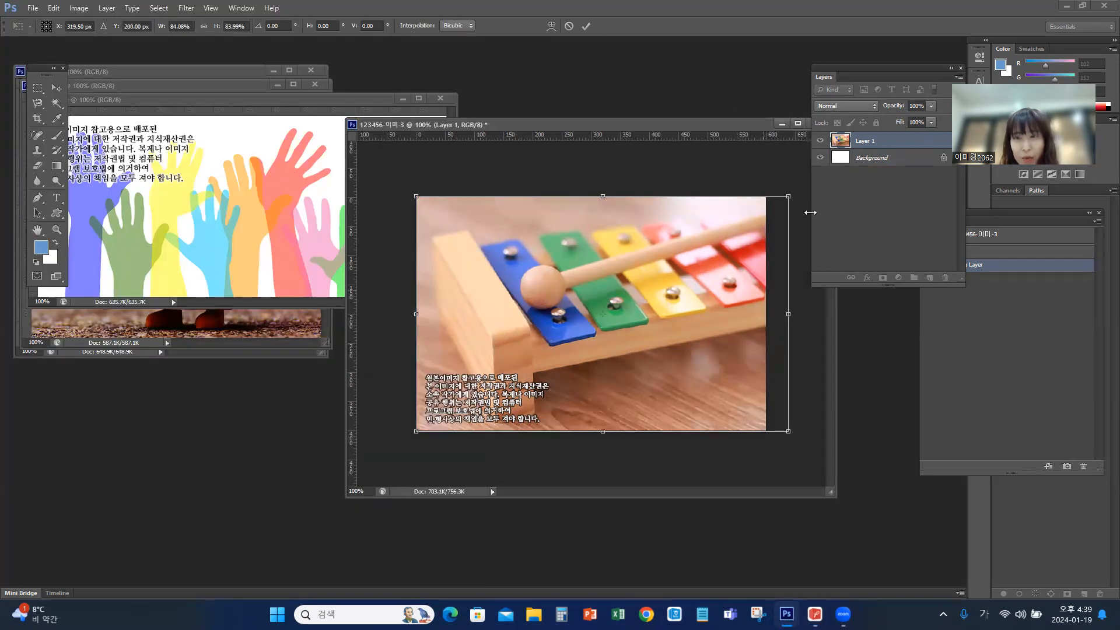
pyautogui.moveTo(791, 192); pyautogui.dragTo(796, 187)
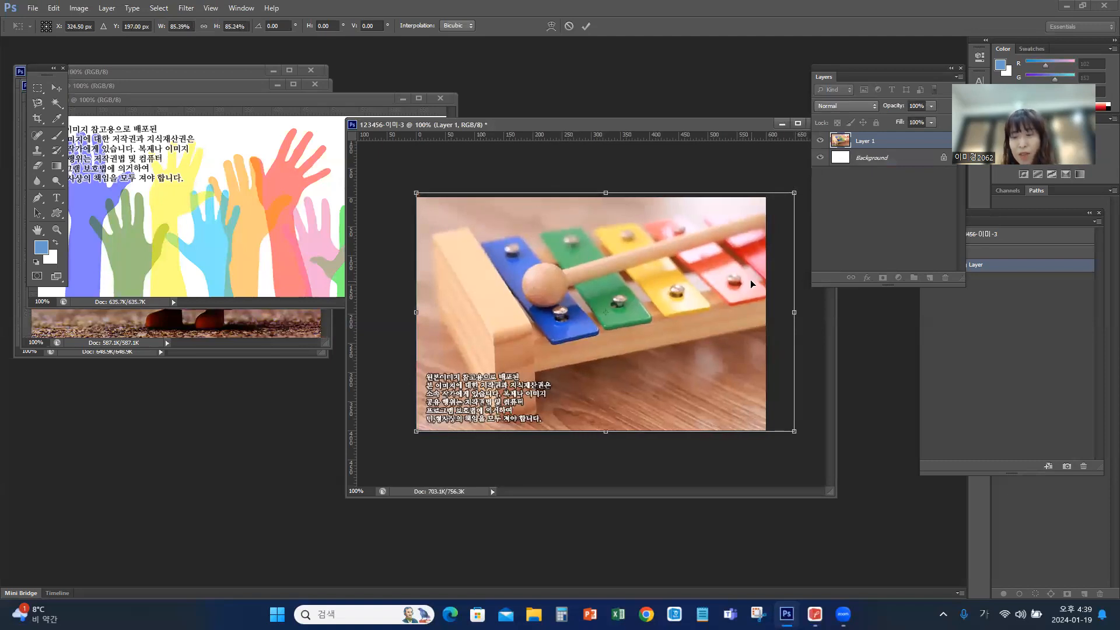
pyautogui.press('Return')
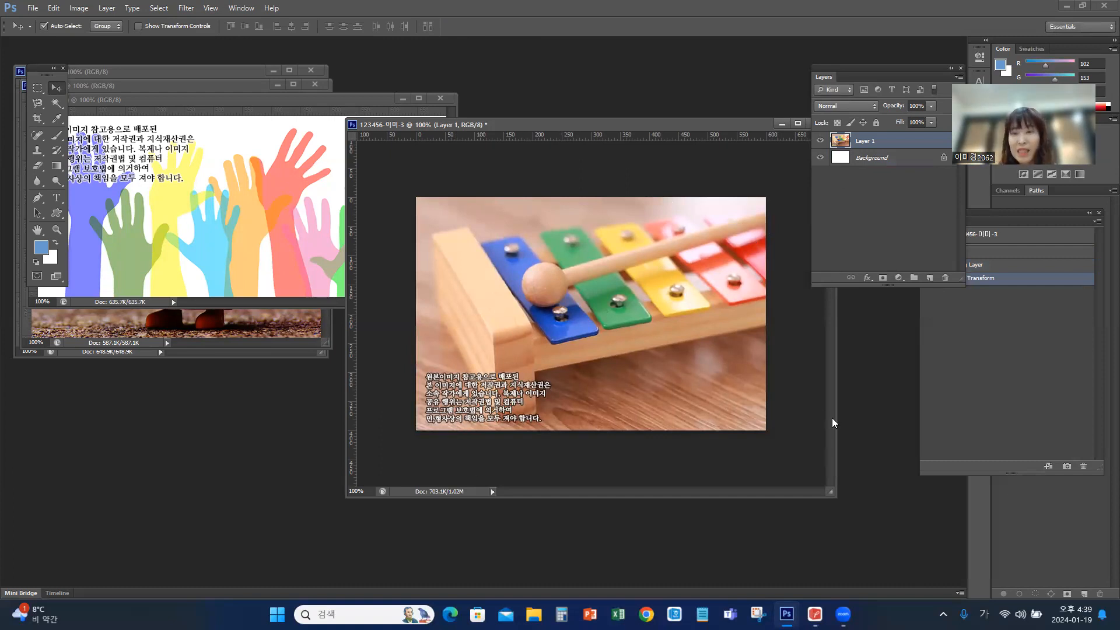
# Step: Check the picture-effect conditions in the task PDF and set the foreground color to #6699cc for the background
pyautogui.click(815, 613)
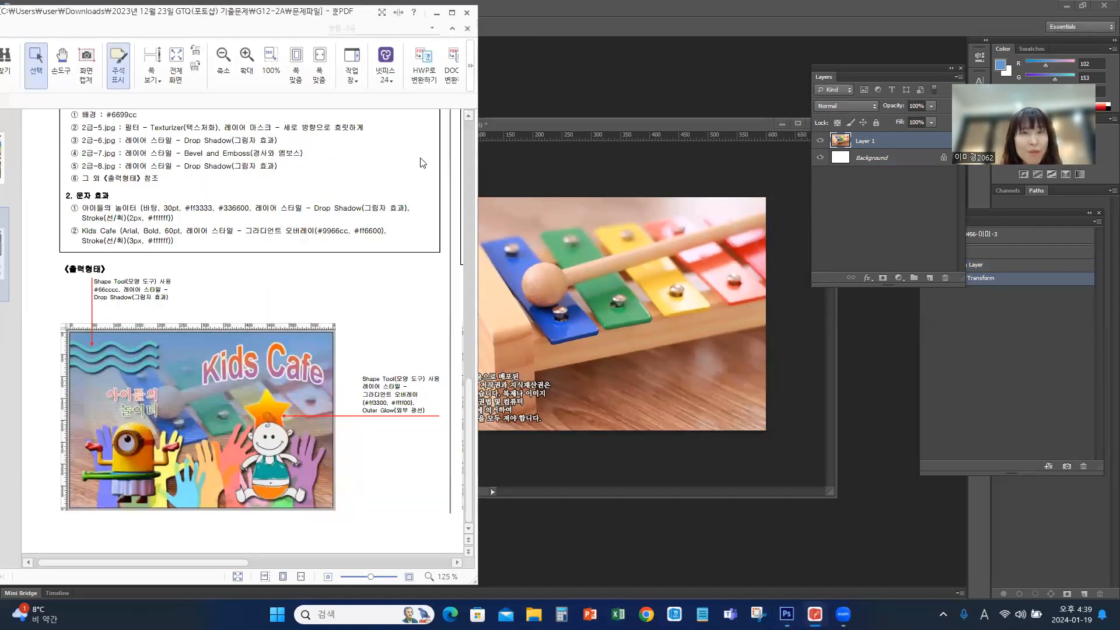
pyautogui.scroll(3, 147, 308)
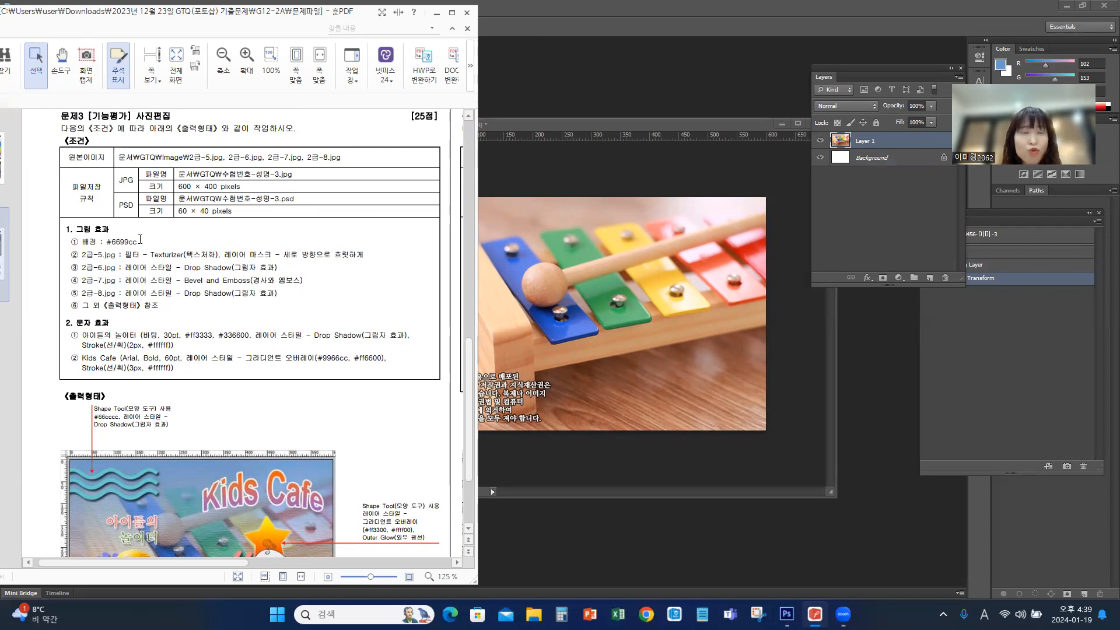
pyautogui.click(578, 124)
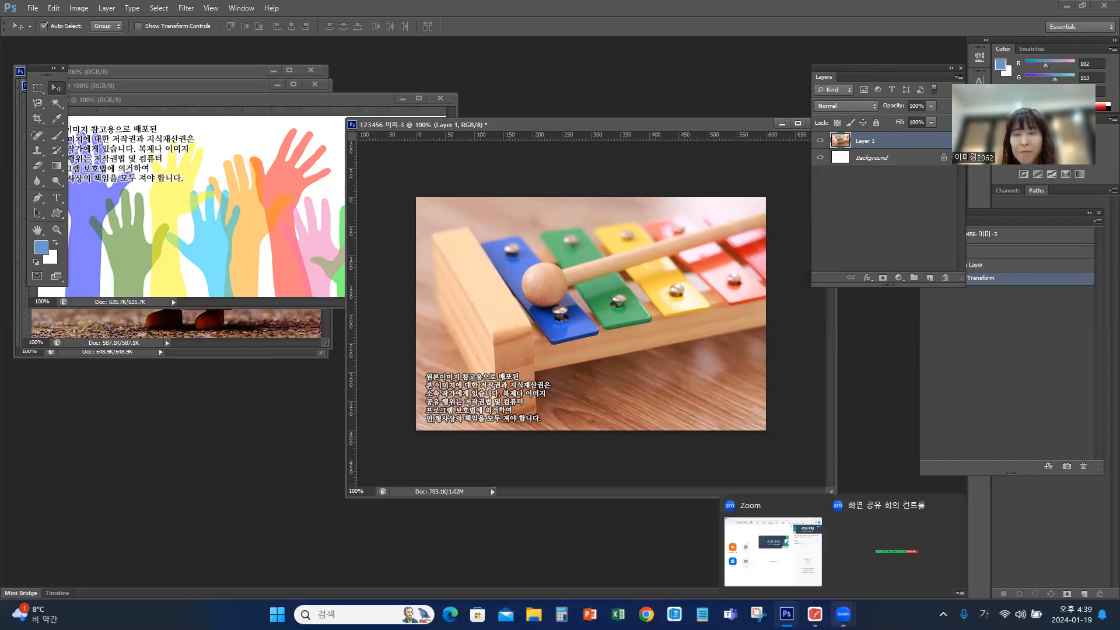
pyautogui.click(814, 614)
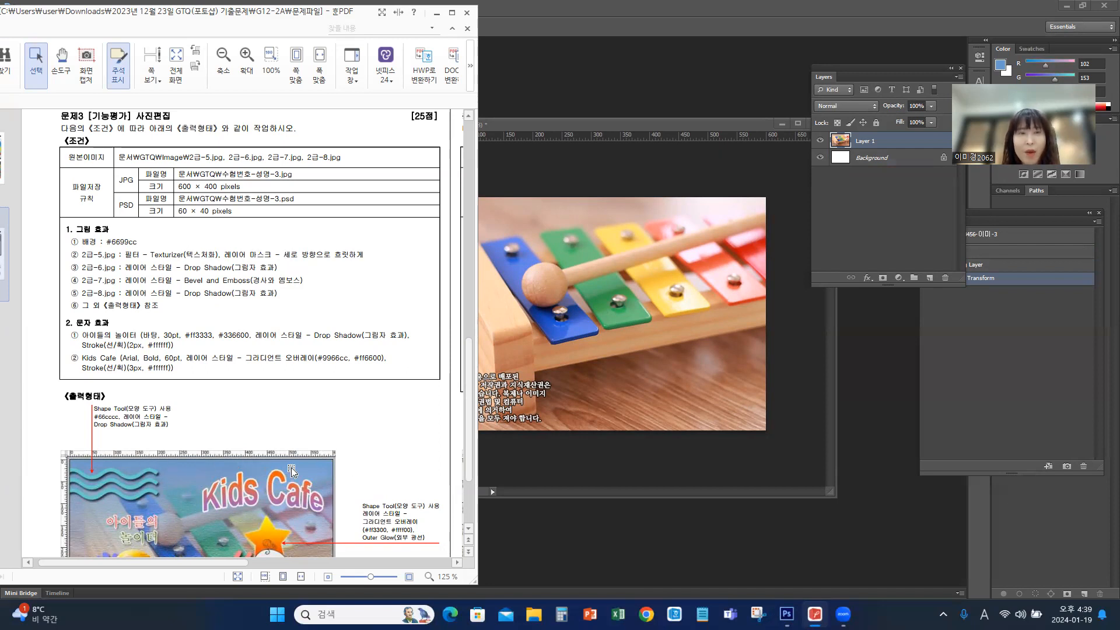
pyautogui.click(631, 127)
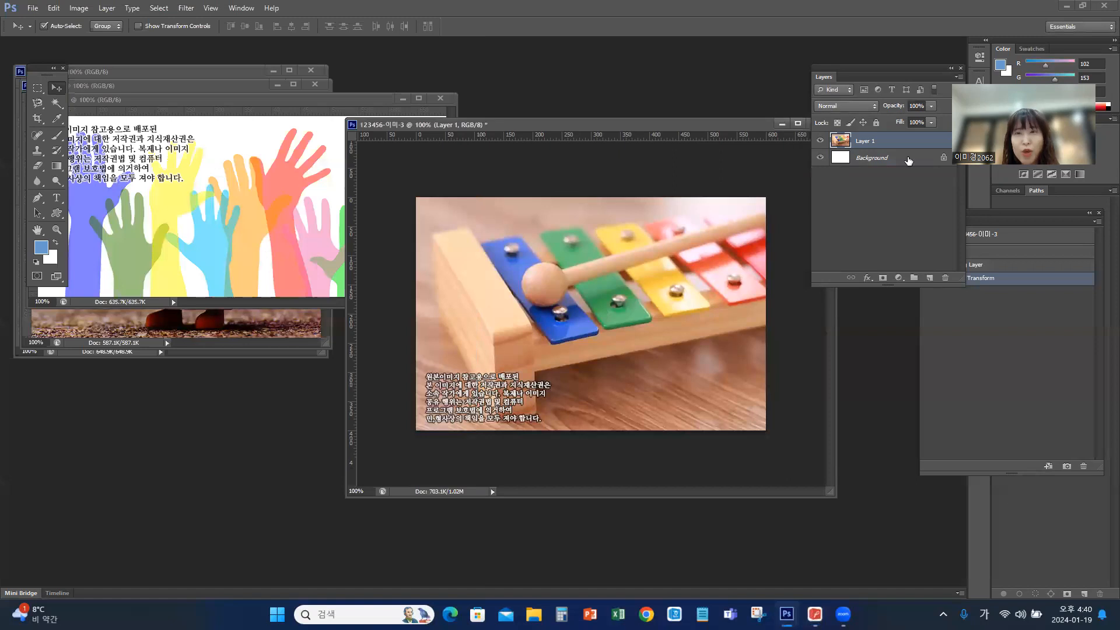
pyautogui.click(41, 247)
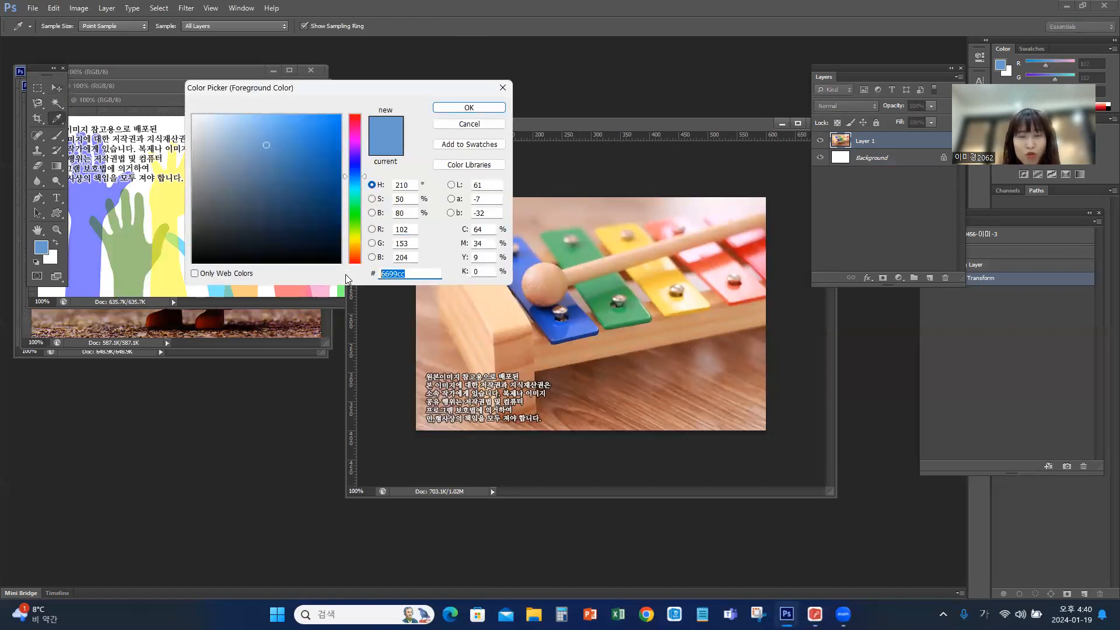
pyautogui.write('6699')
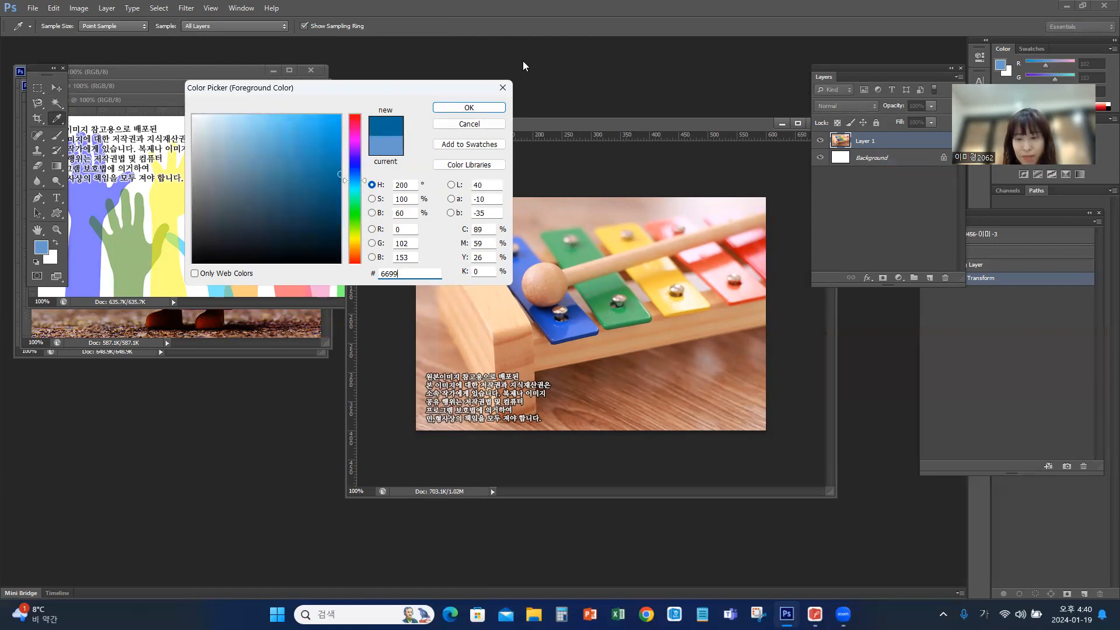
pyautogui.write('cc')
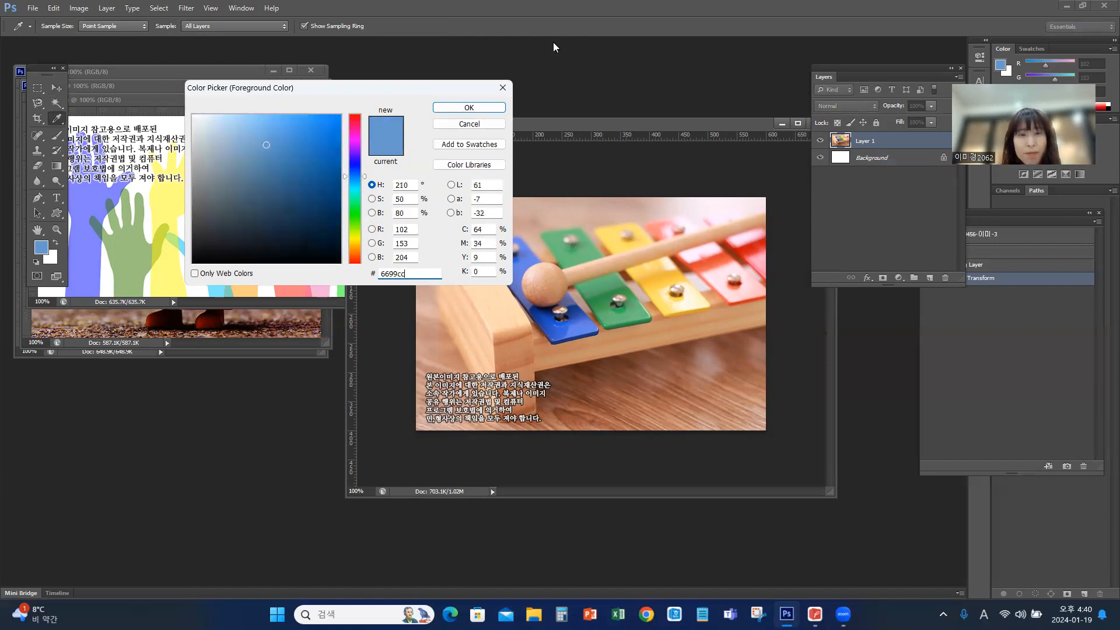
pyautogui.click(487, 107)
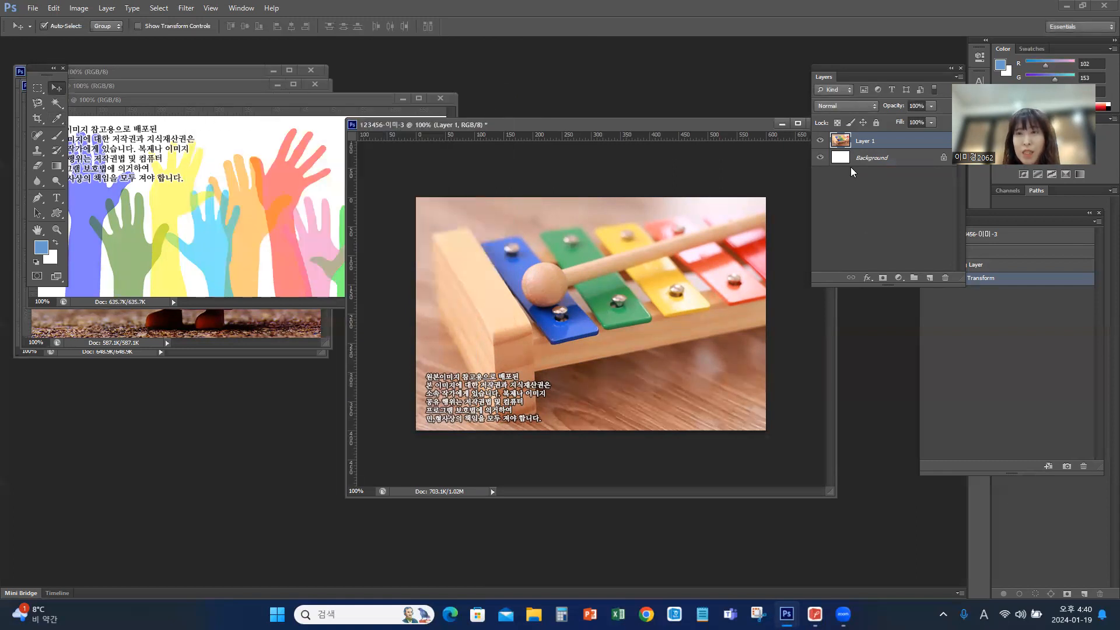
# Step: Fill the Background layer with the foreground color while Layer 1 is hidden, and show Layer 1 again
pyautogui.click(870, 159)
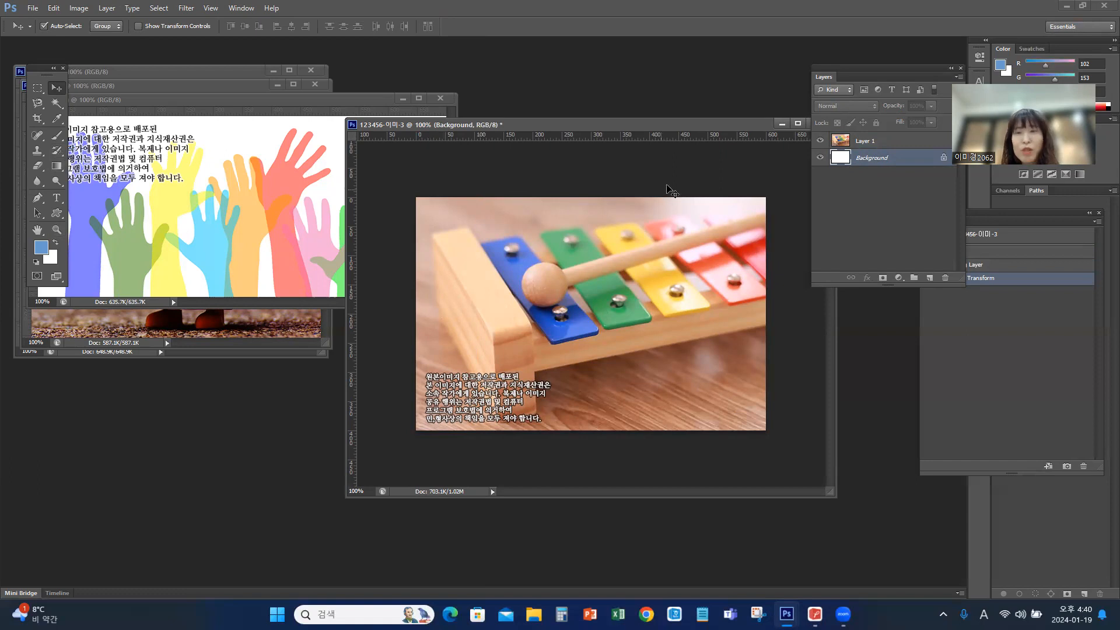
pyautogui.click(820, 141)
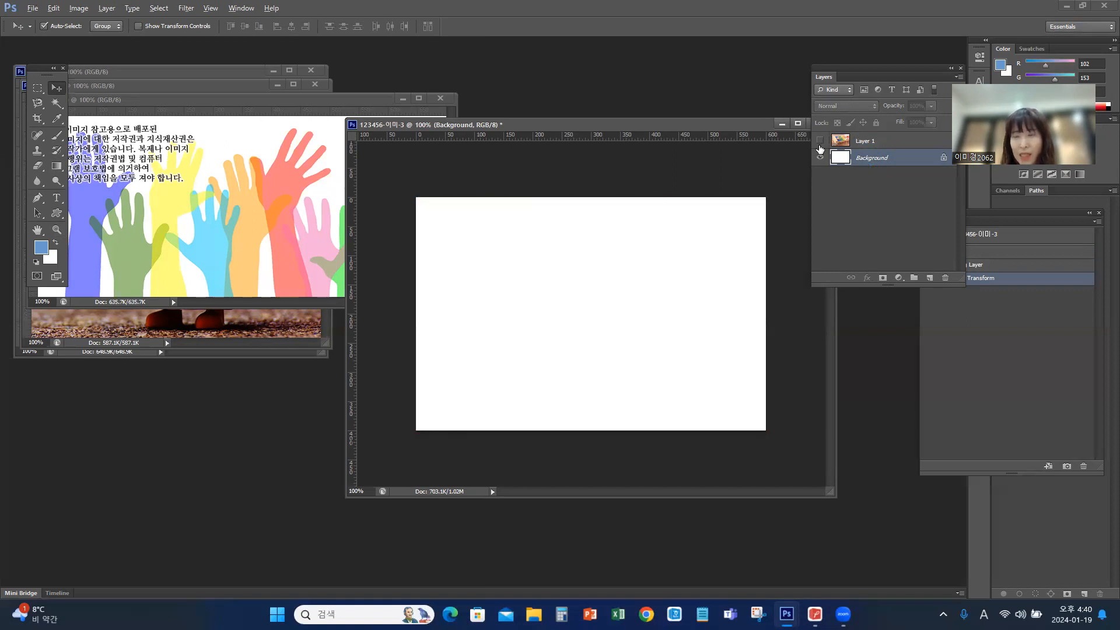
pyautogui.hotkey('alt', 'BackSpace')
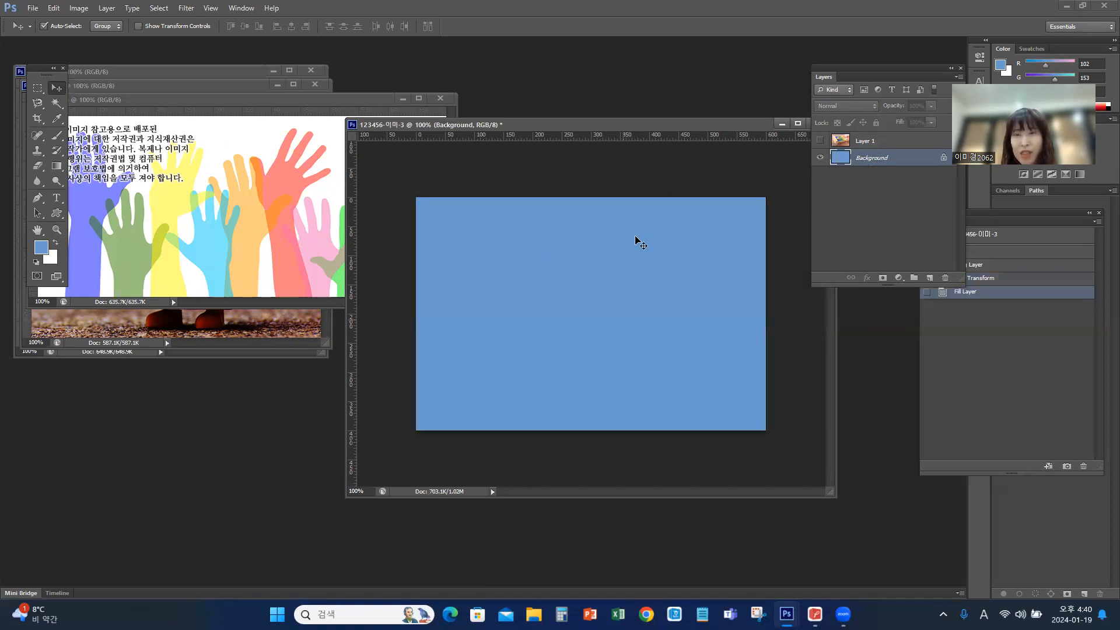
pyautogui.click(57, 166)
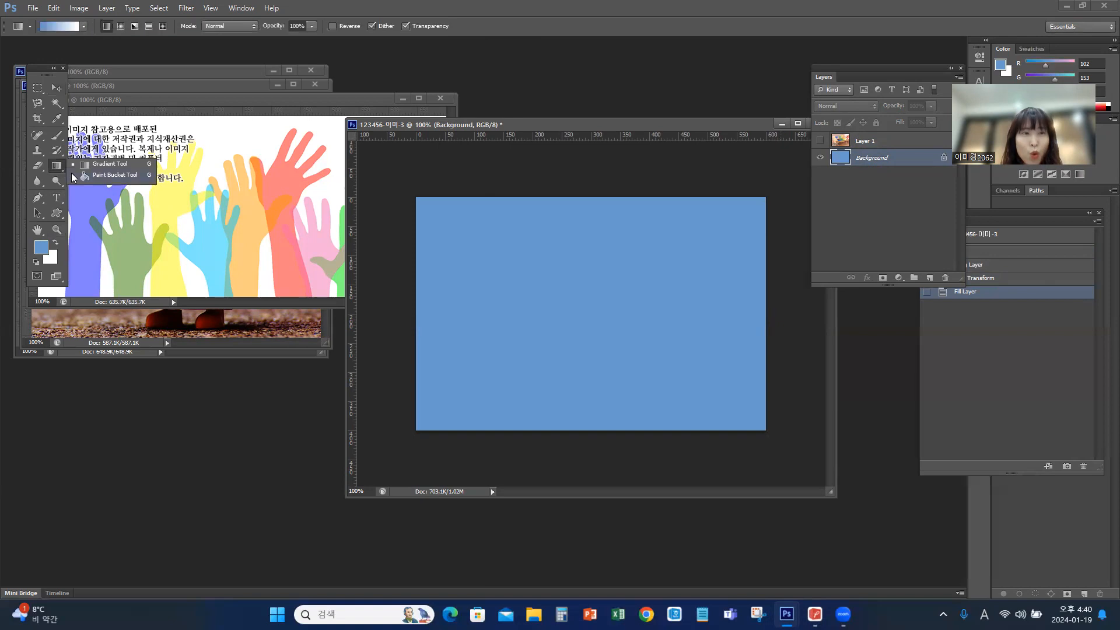
pyautogui.click(111, 175)
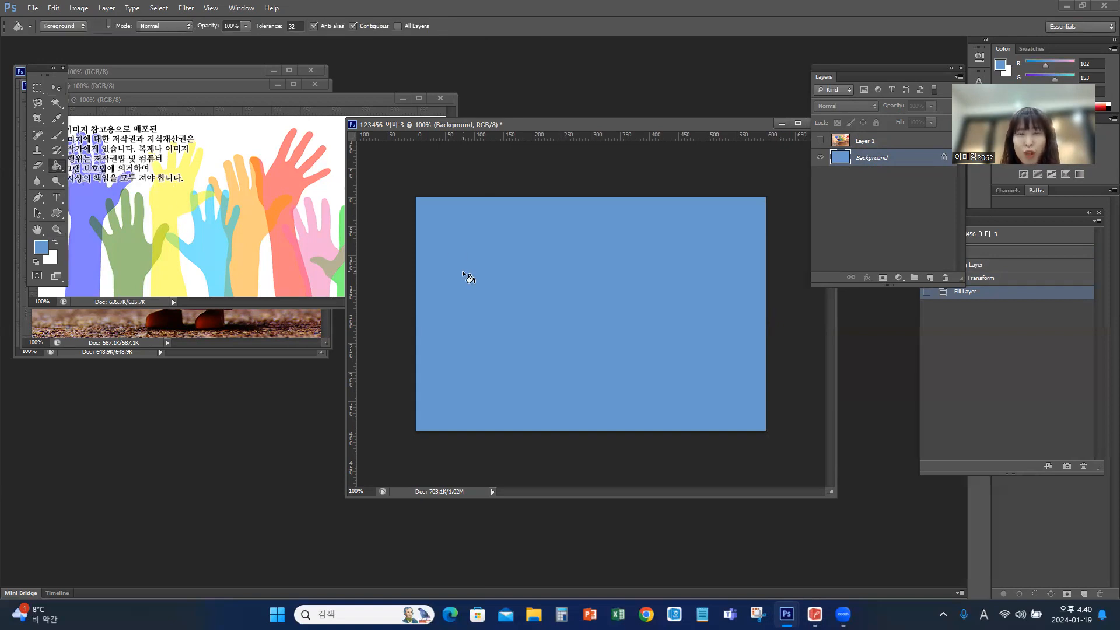
pyautogui.click(821, 143)
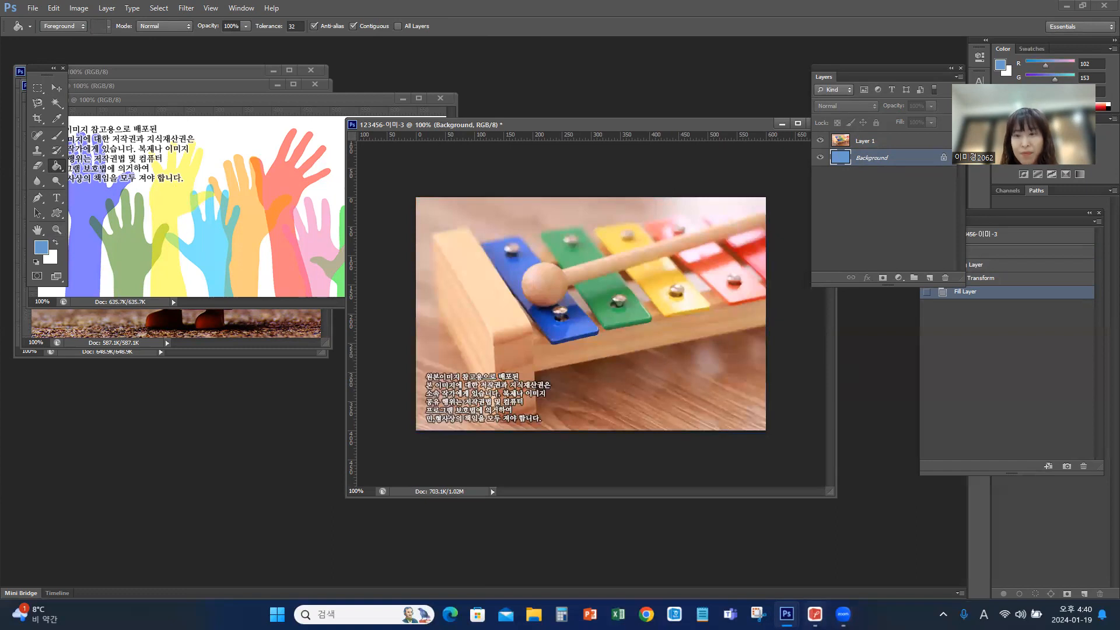
# Step: Try the Texturizer filter on the Background layer, and revert the history to the Fill Layer state
pyautogui.click(815, 614)
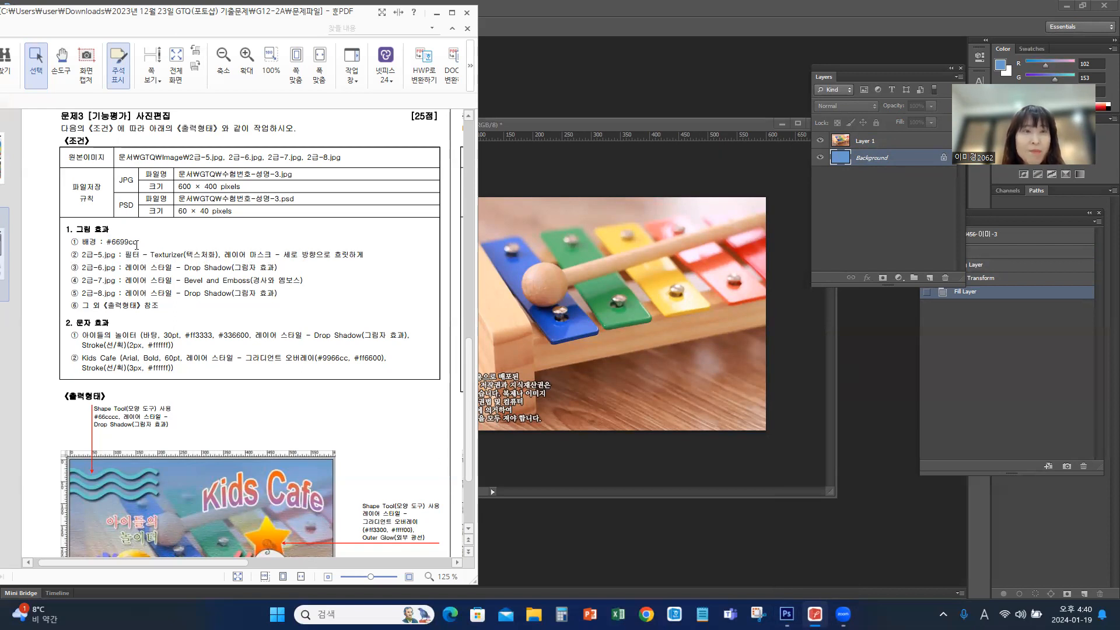
pyautogui.click(558, 123)
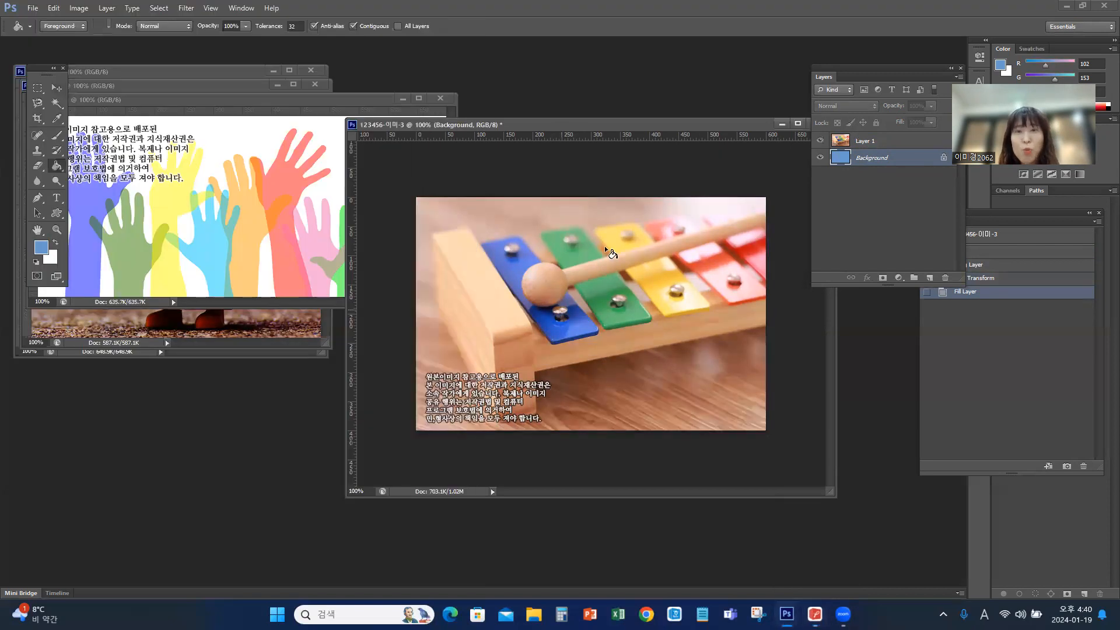
pyautogui.click(203, 9)
pyautogui.moveTo(186, 9)
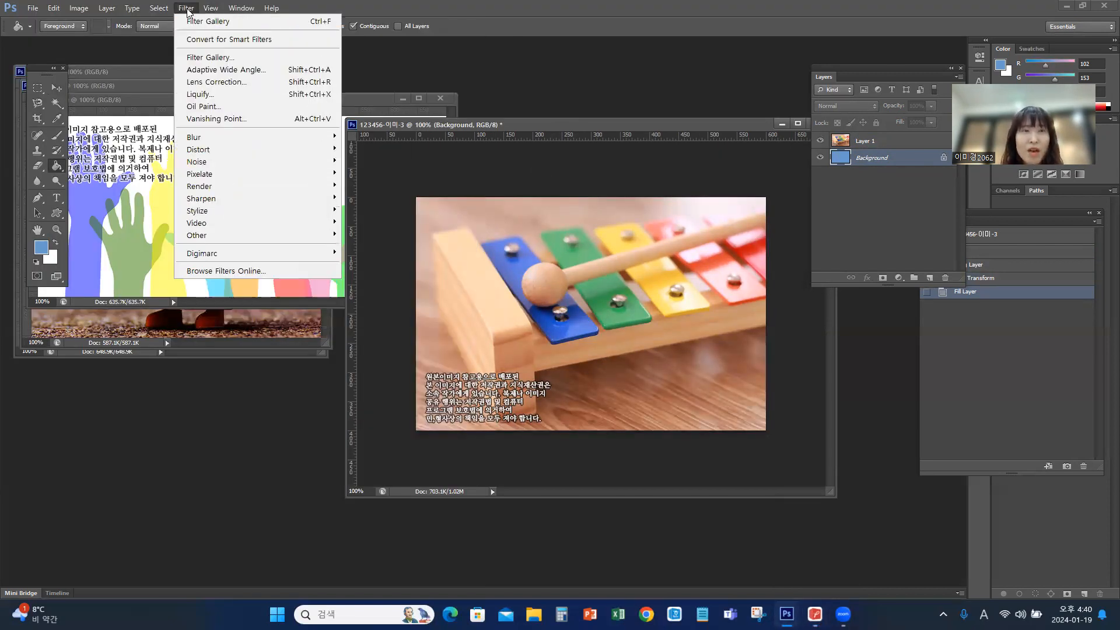
pyautogui.click(220, 58)
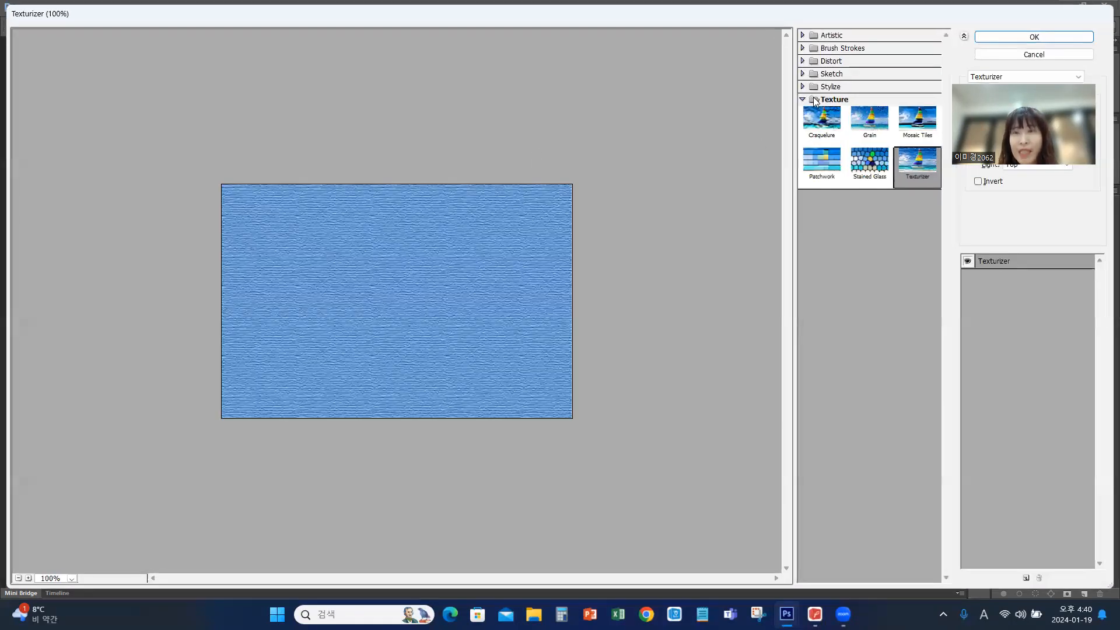
pyautogui.click(803, 99)
pyautogui.click(802, 100)
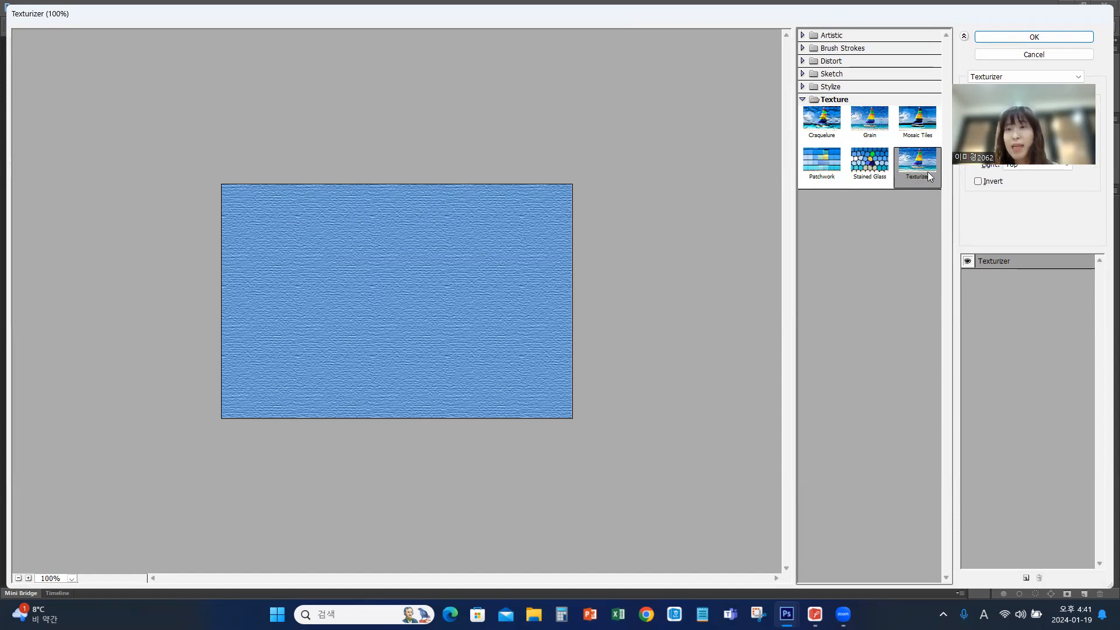
pyautogui.click(1037, 38)
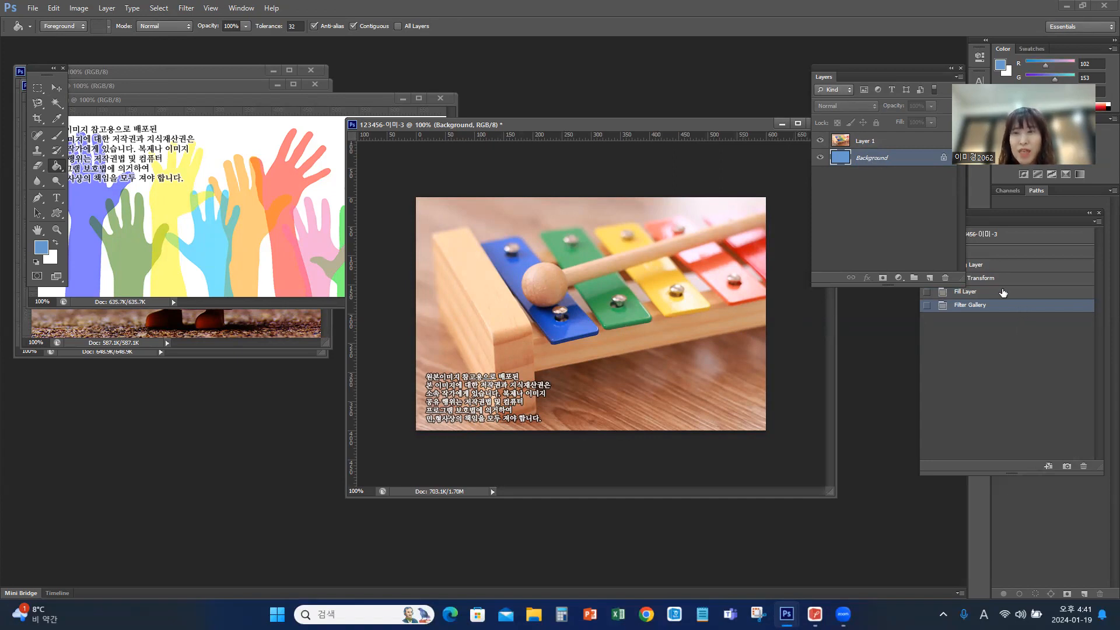
pyautogui.click(991, 214)
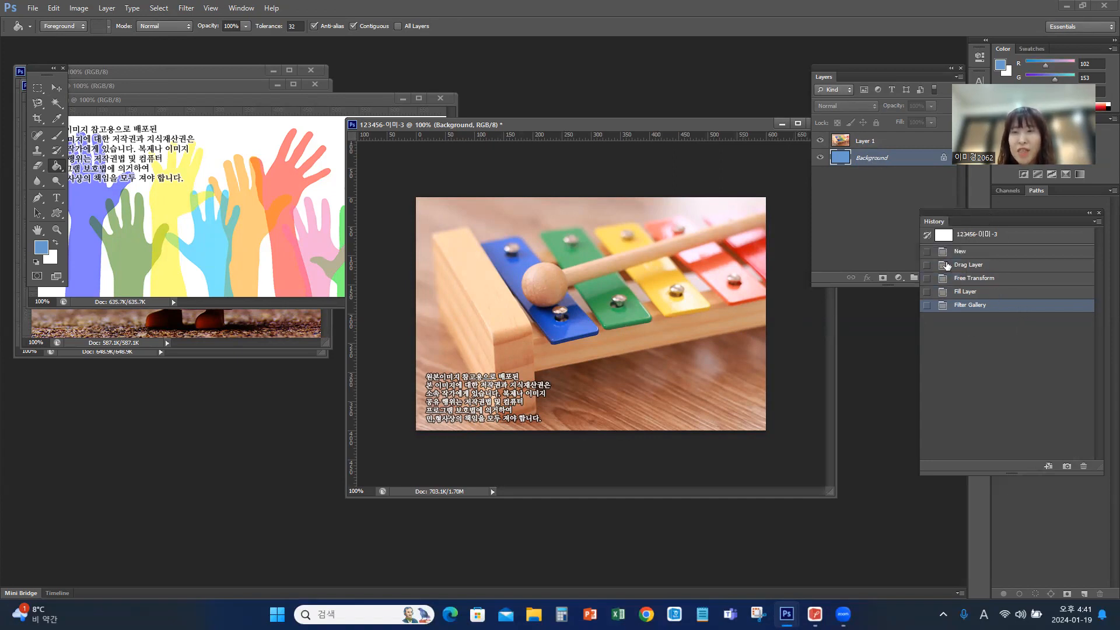
pyautogui.click(996, 292)
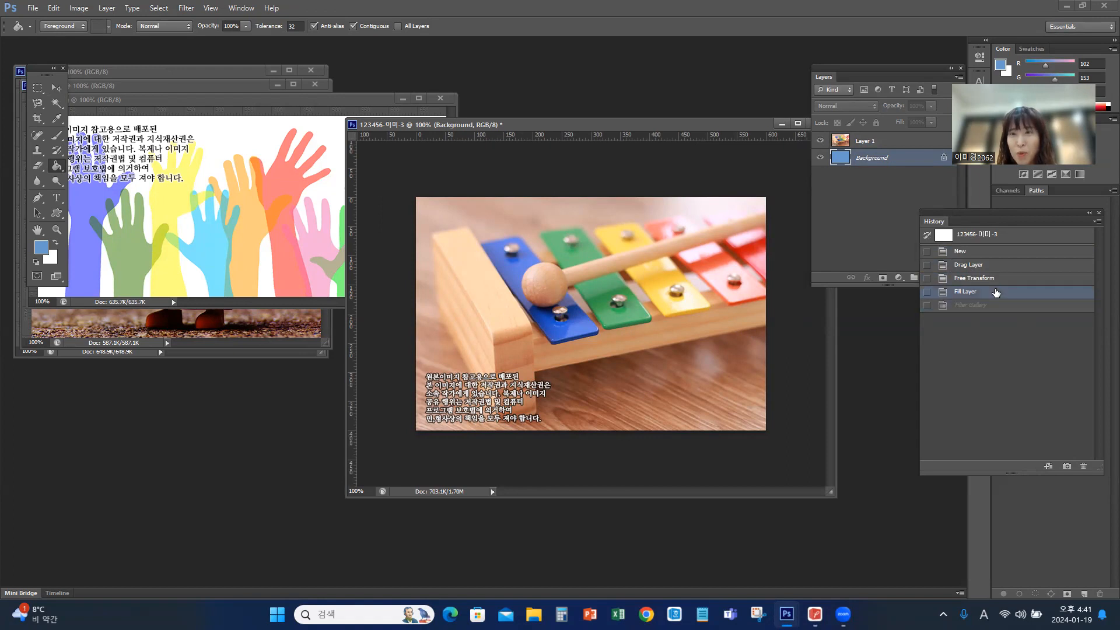
# Step: Apply the Texturizer filter from the Filter Gallery to the xylophone layer, Layer 1
pyautogui.click(892, 142)
pyautogui.click(893, 142)
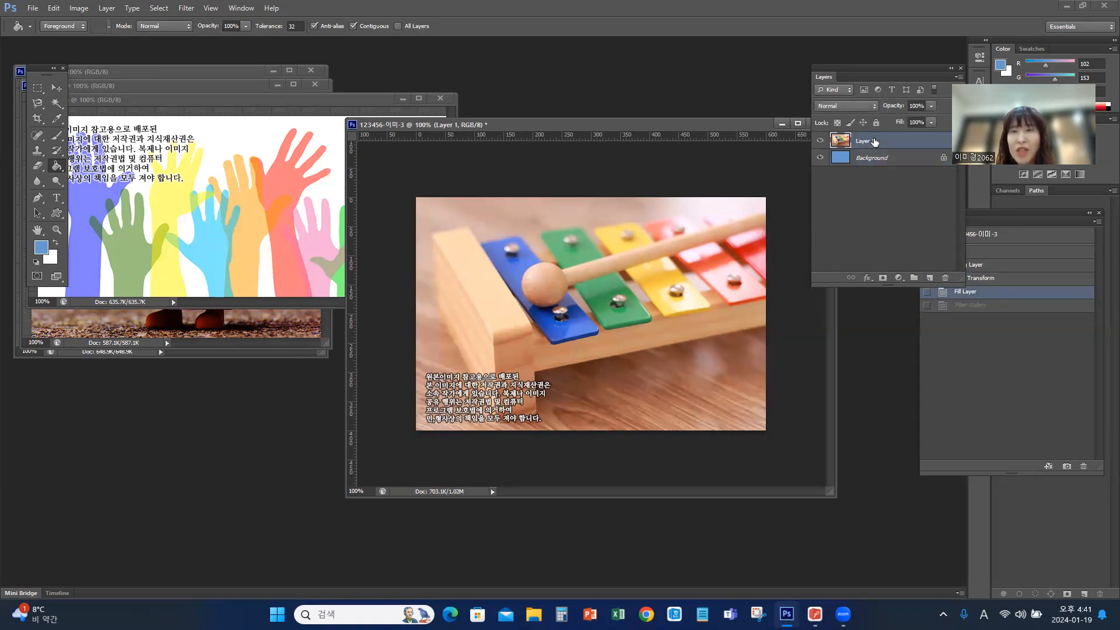
pyautogui.click(187, 10)
pyautogui.click(195, 57)
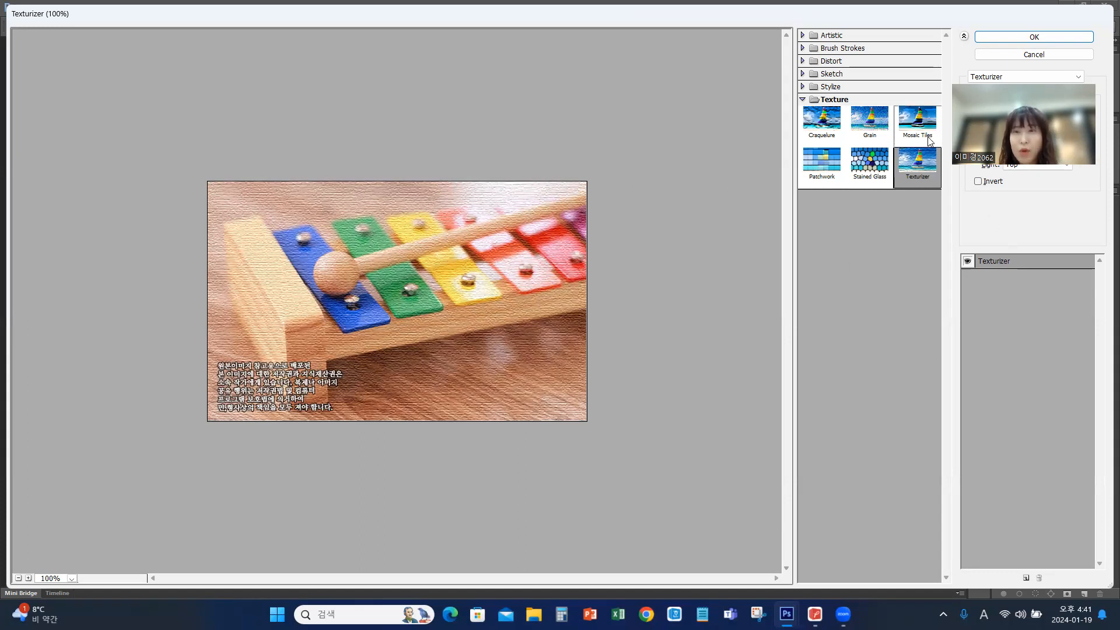
pyautogui.click(1035, 37)
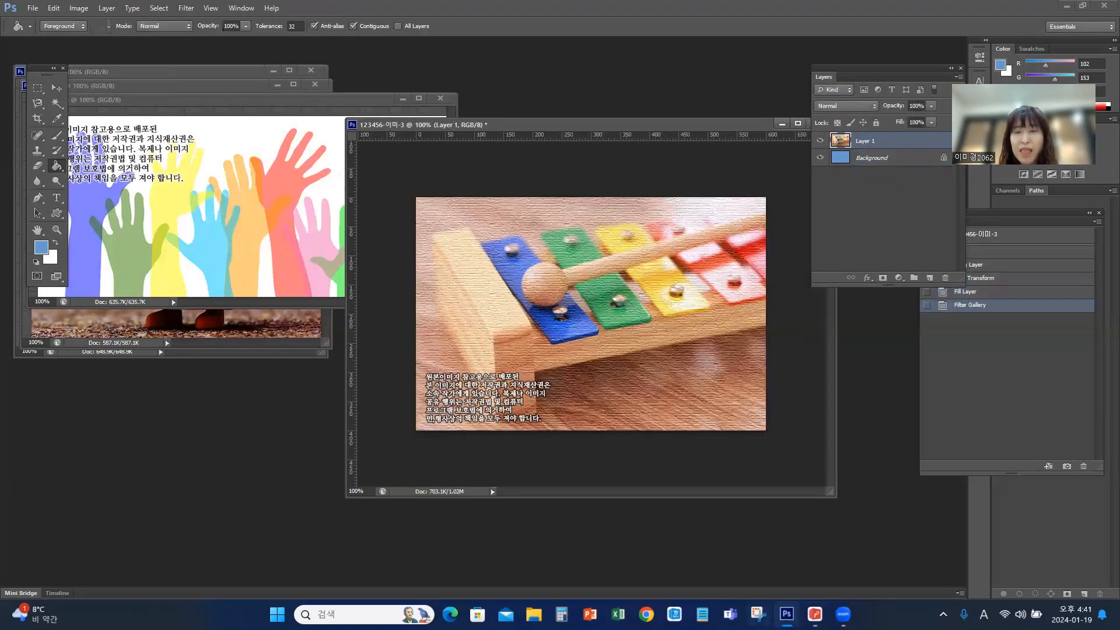
# Step: Check the output sample in the task PDF and add a layer mask to the xylophone layer
pyautogui.hotkey('alt', 'Tab')
pyautogui.scroll(-3, 278, 480)
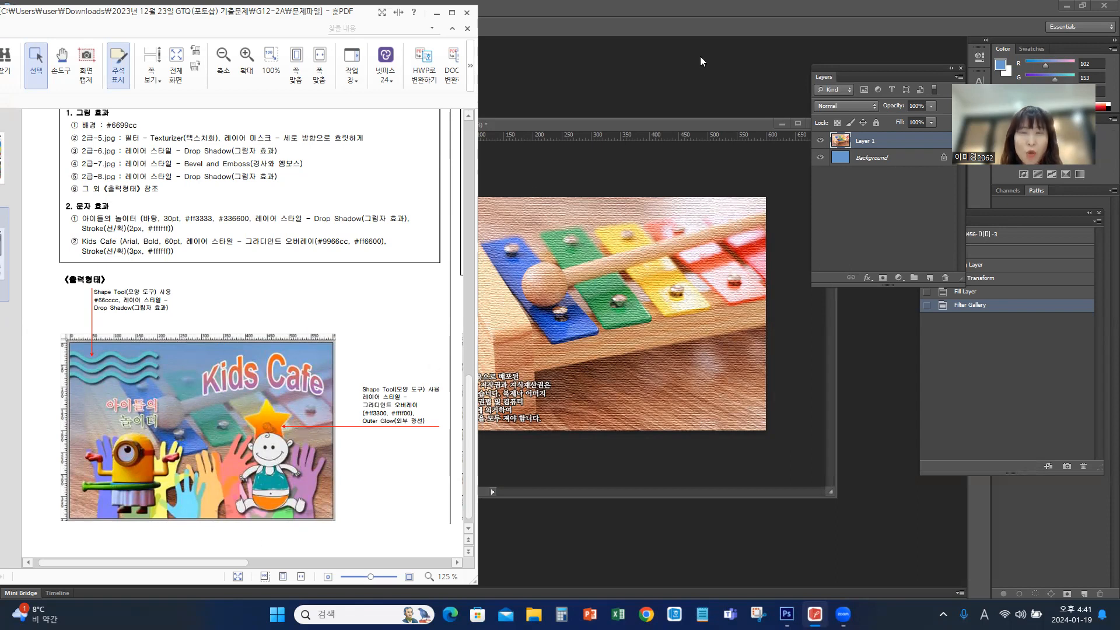
pyautogui.click(627, 129)
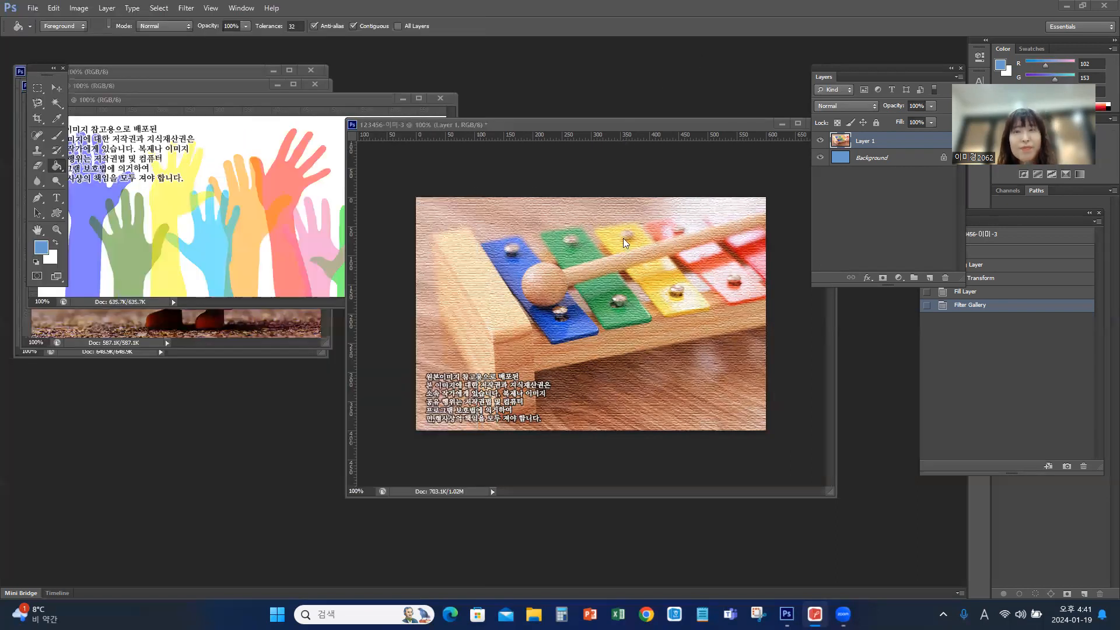
pyautogui.click(883, 279)
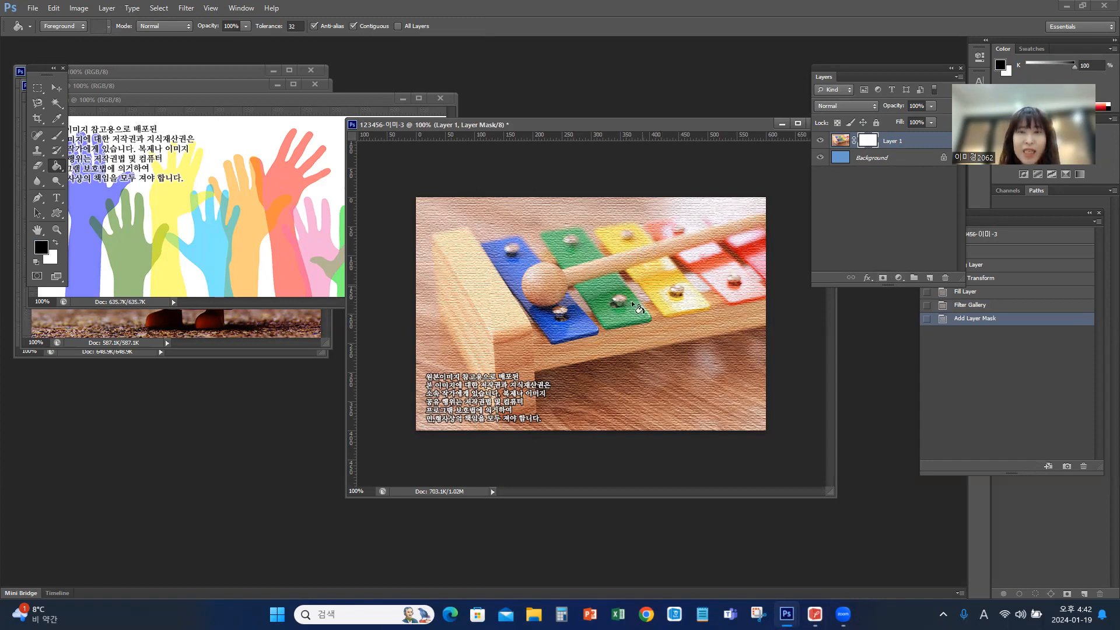
# Step: Activate the Gradient tool and choose the black-to-white foreground-to-background preset
pyautogui.rightClick(59, 166)
pyautogui.click(85, 167)
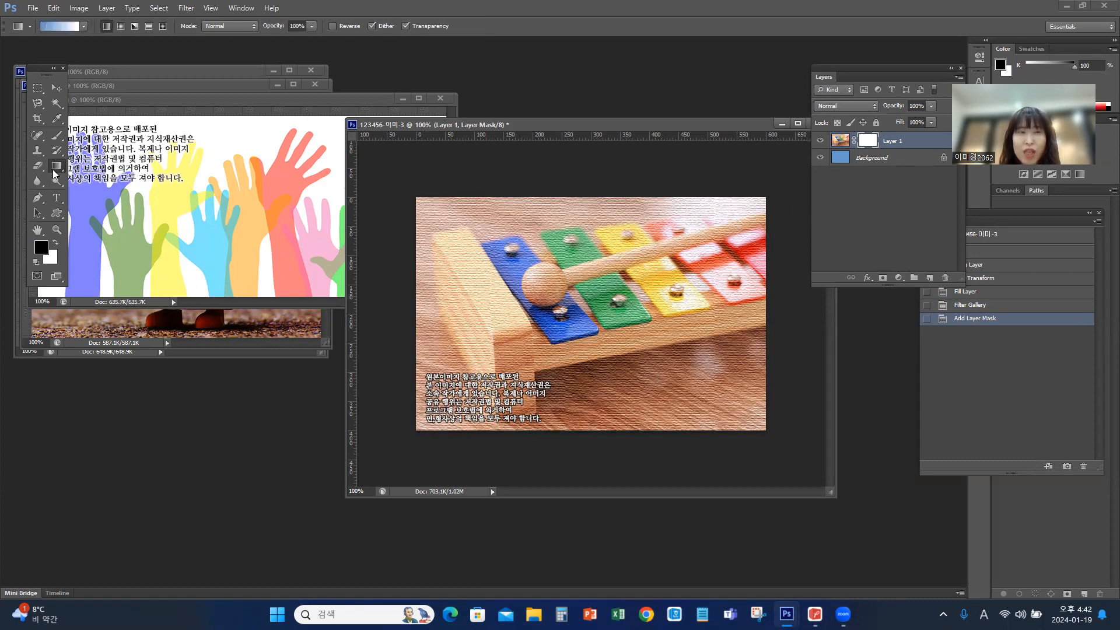
pyautogui.click(83, 26)
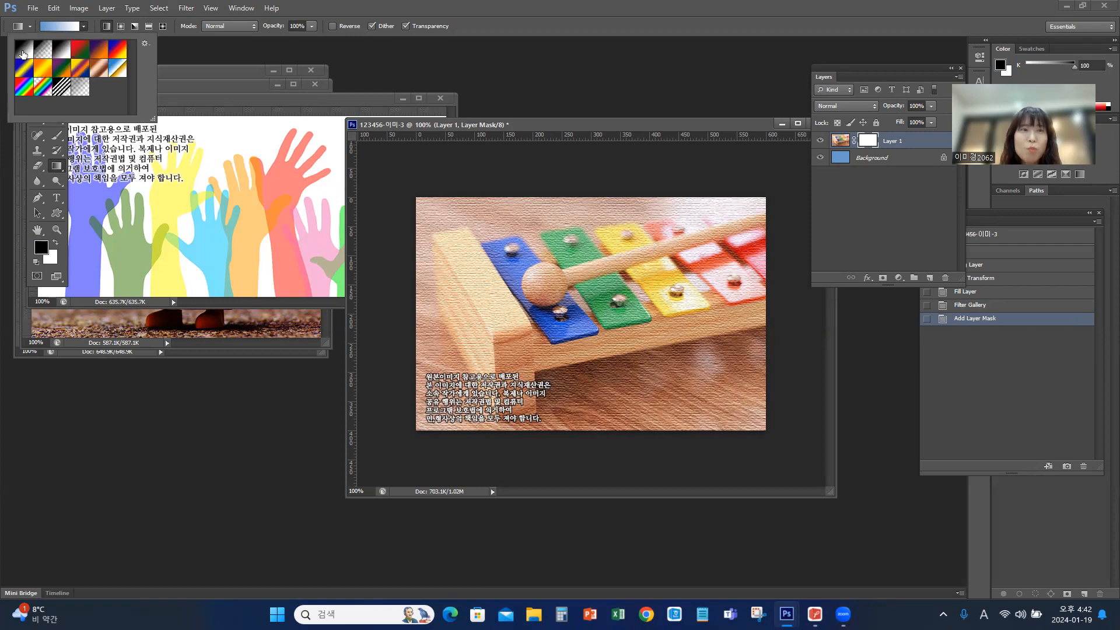
pyautogui.click(26, 51)
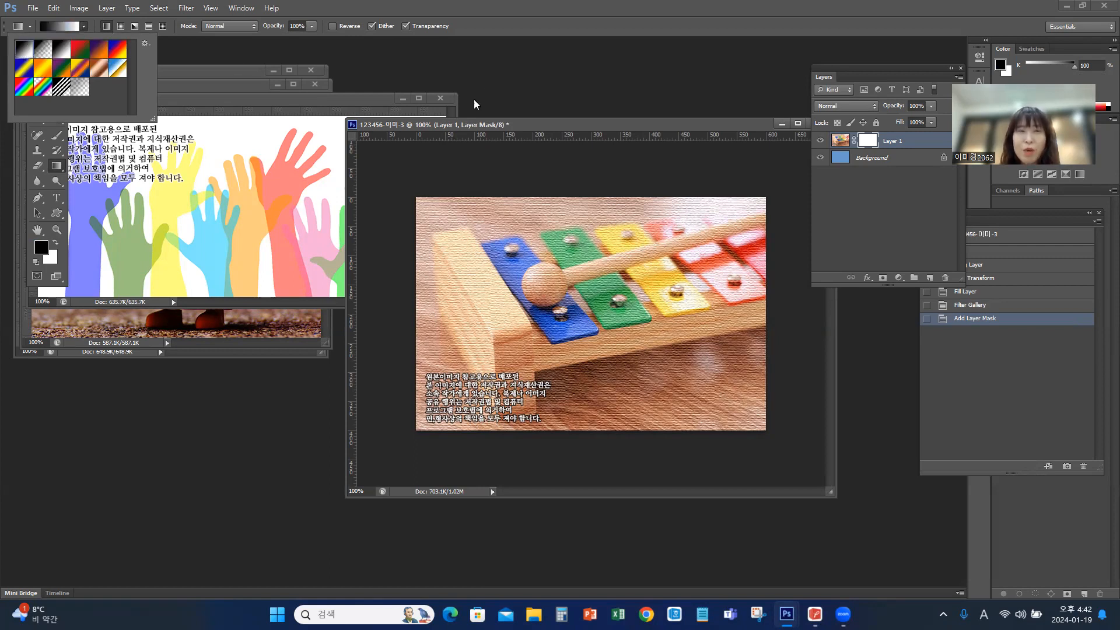
pyautogui.click(480, 125)
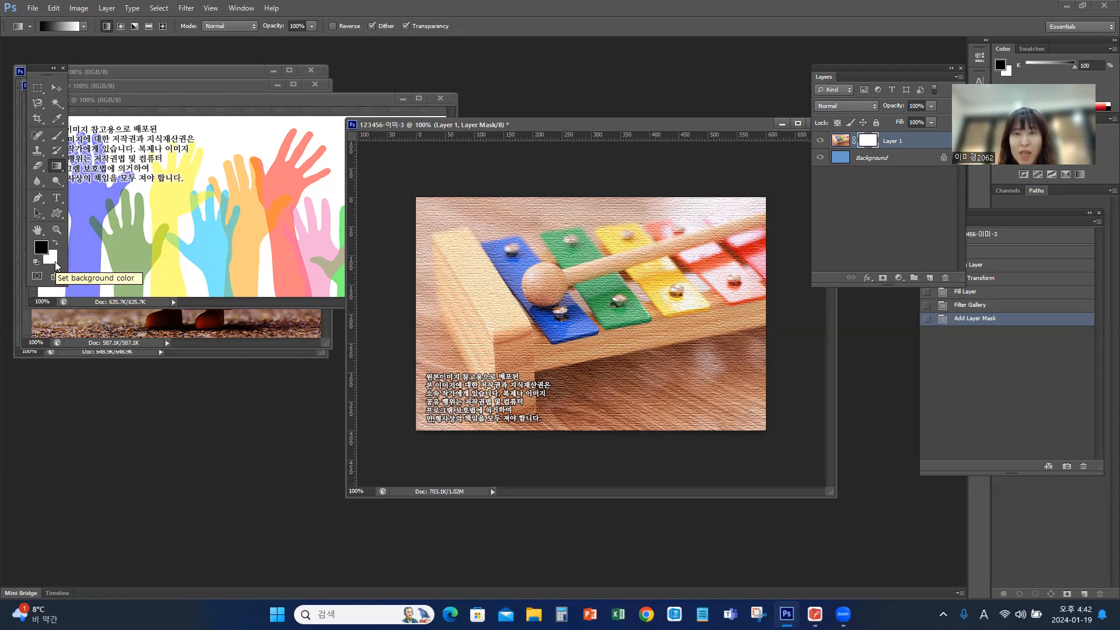
# Step: Try a short vertical gradient on Layer 1's mask, compare it with the PDF sample, and revert the history to Add Layer Mask
pyautogui.click(815, 613)
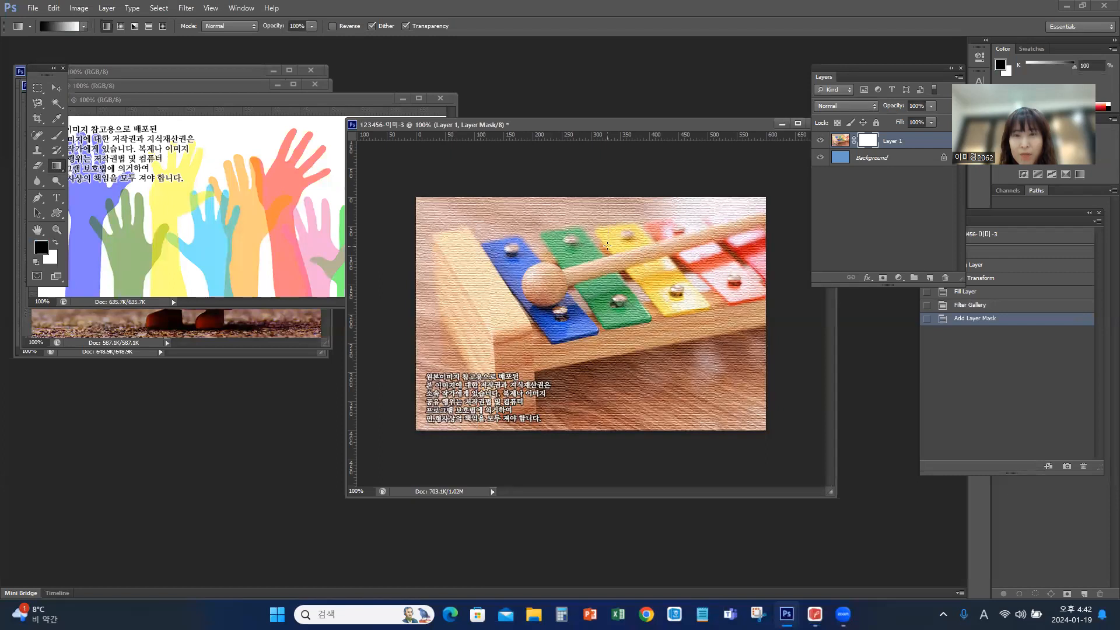
pyautogui.moveTo(607, 246); pyautogui.dragTo(614, 246)
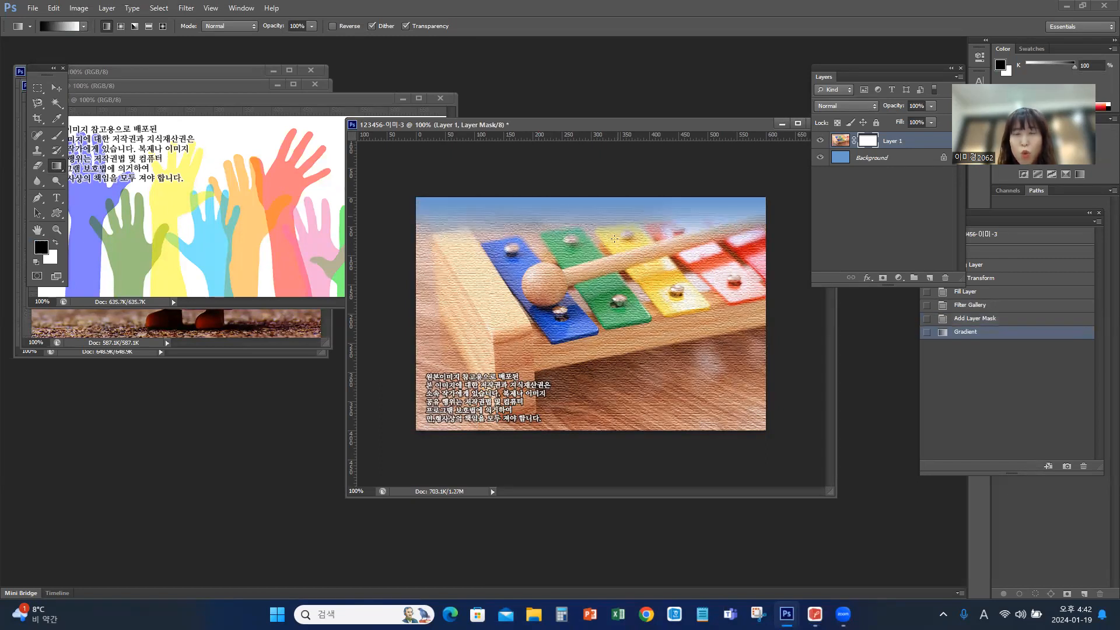
pyautogui.click(815, 614)
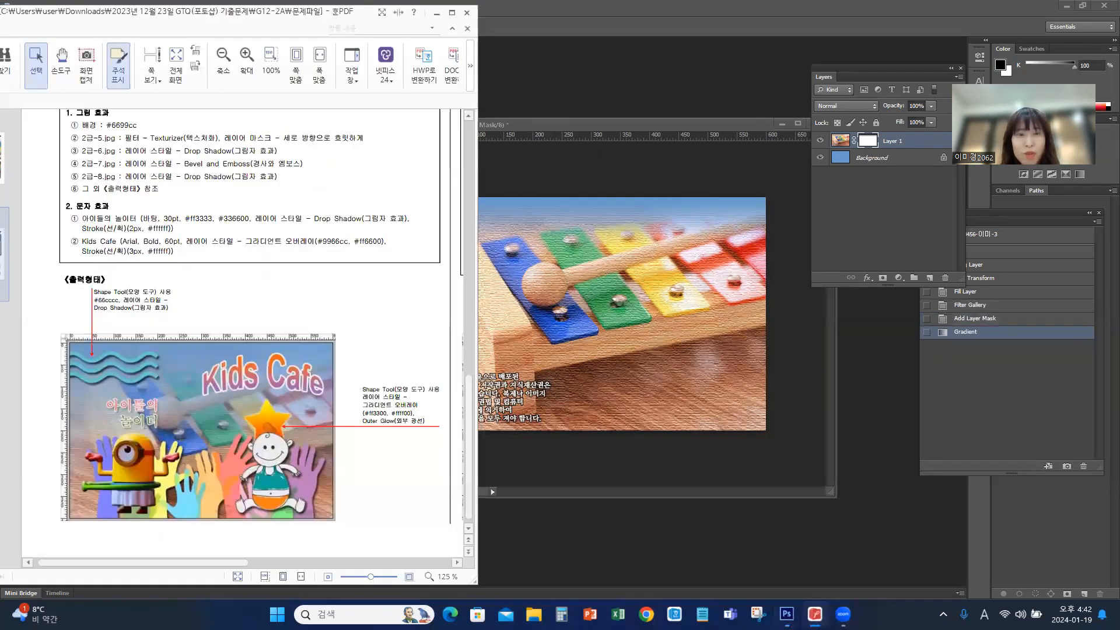
pyautogui.click(815, 615)
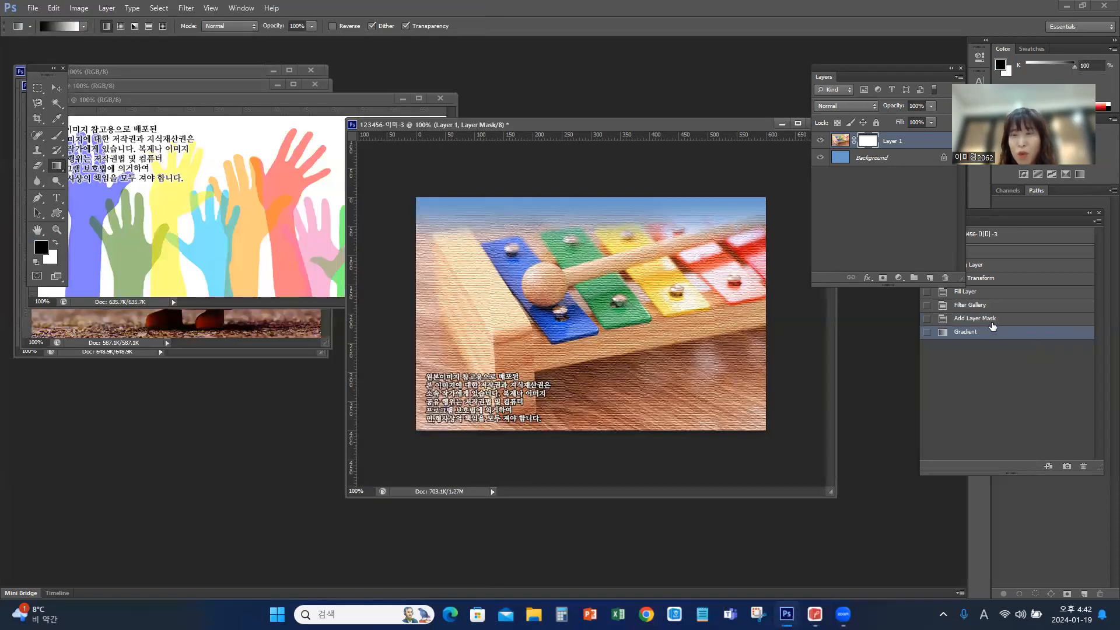
pyautogui.click(987, 318)
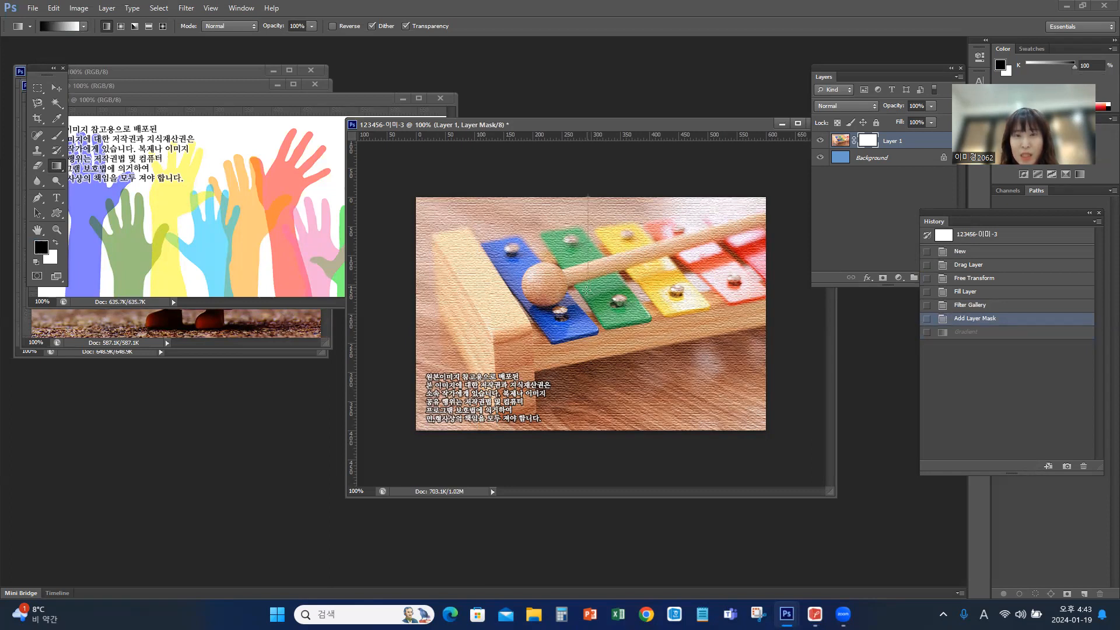
# Step: Try a longer vertical gradient on Layer 1's mask, compare it with the PDF sample, and undo it
pyautogui.hotkey('ctrl', 'z')
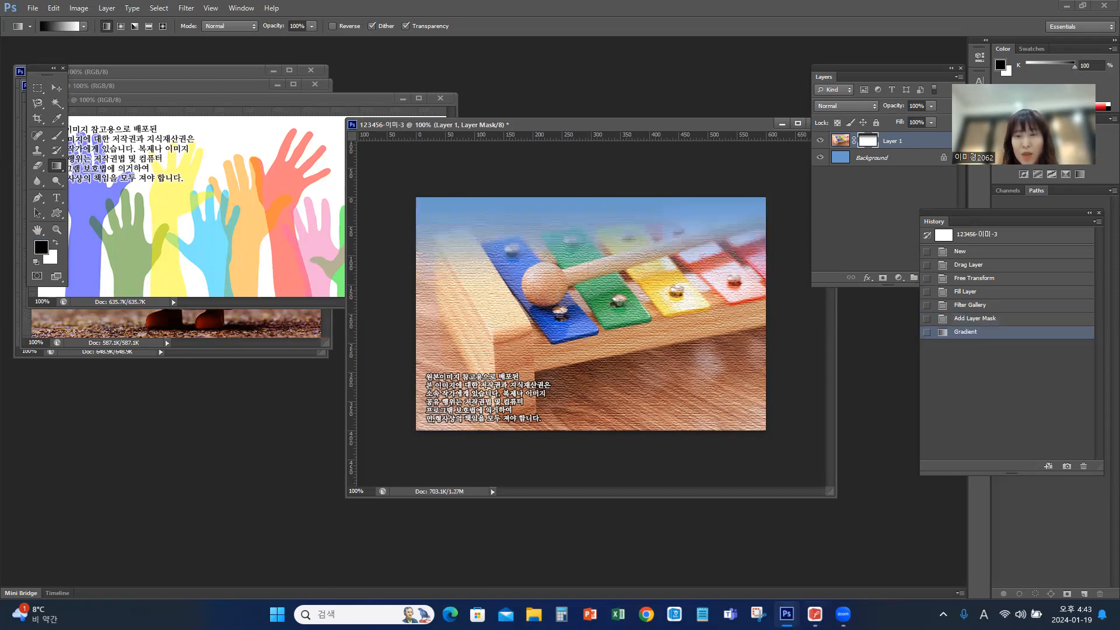
pyautogui.click(815, 614)
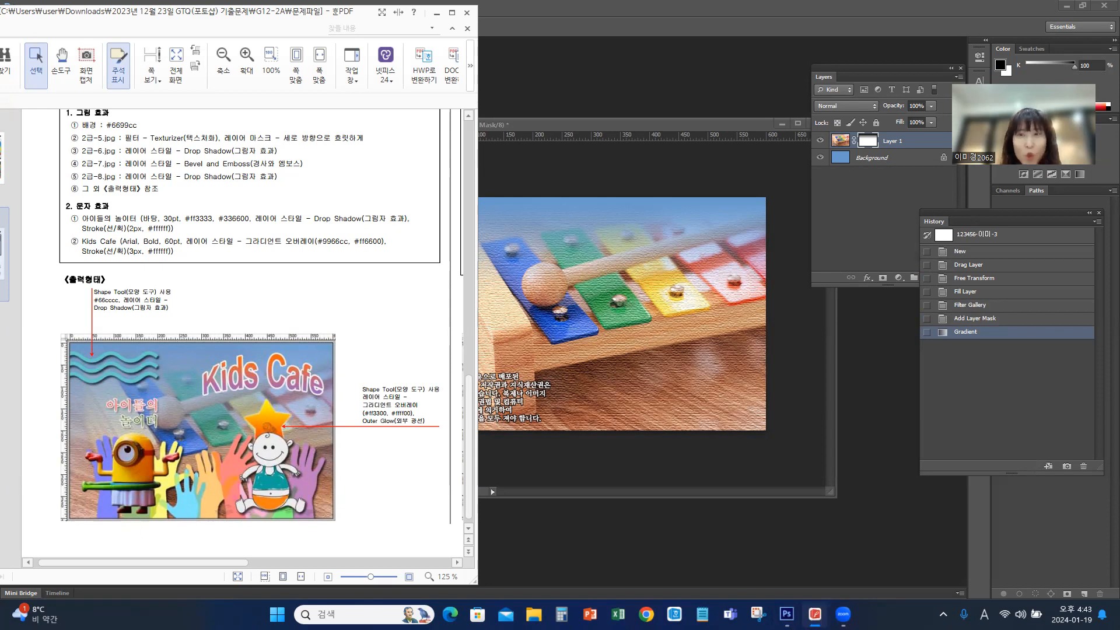
pyautogui.click(814, 614)
pyautogui.hotkey('ctrl', 'z')
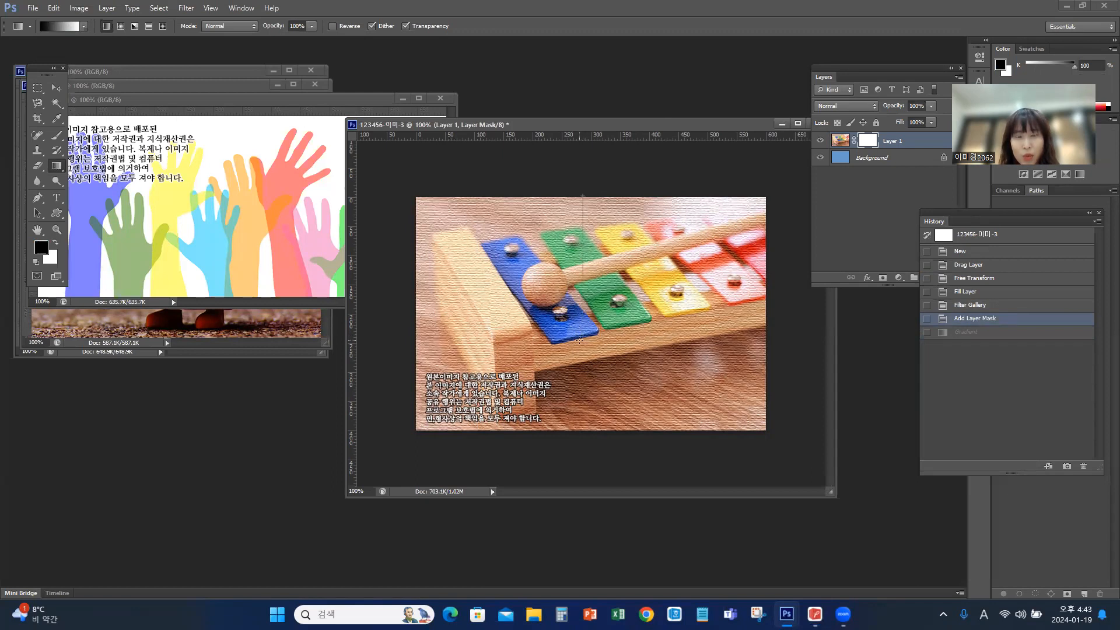
# Step: Draw a vertical black-to-white gradient on Layer 1's mask, fading the photo from its upper edge, and compare it with the PDF output sample
pyautogui.hotkey('ctrl', 'z')
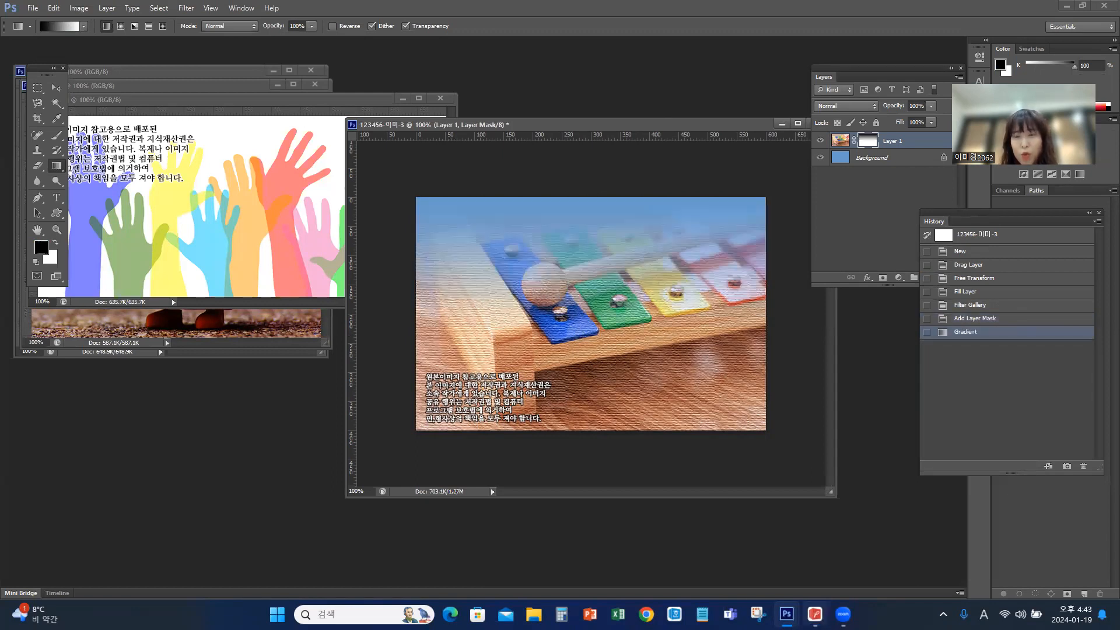
pyautogui.click(815, 614)
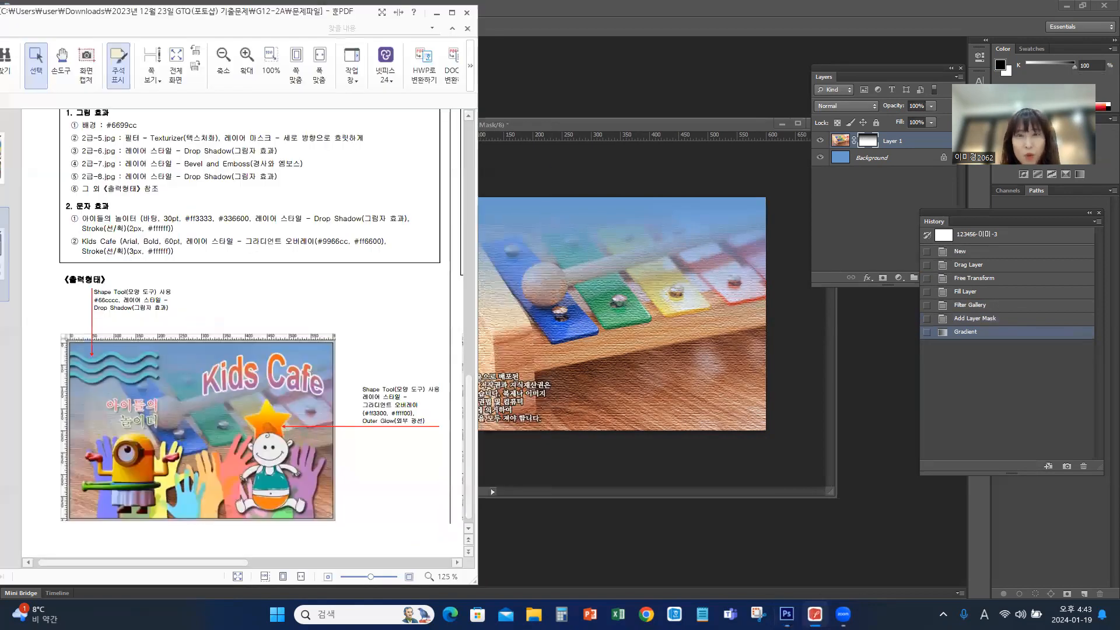
pyautogui.click(729, 376)
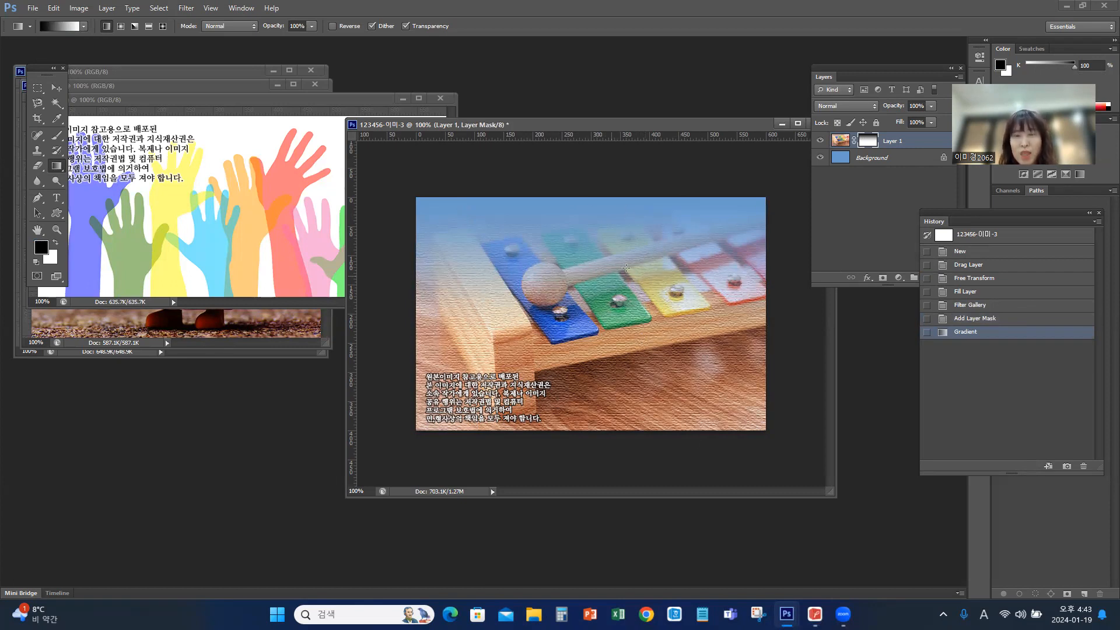
pyautogui.click(815, 614)
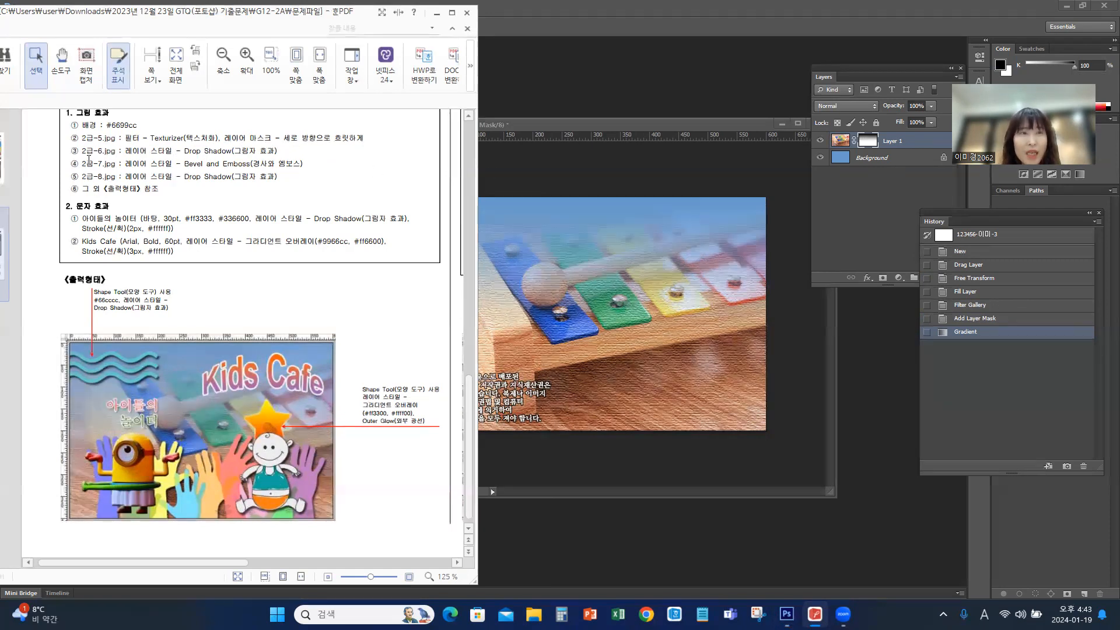
pyautogui.click(567, 122)
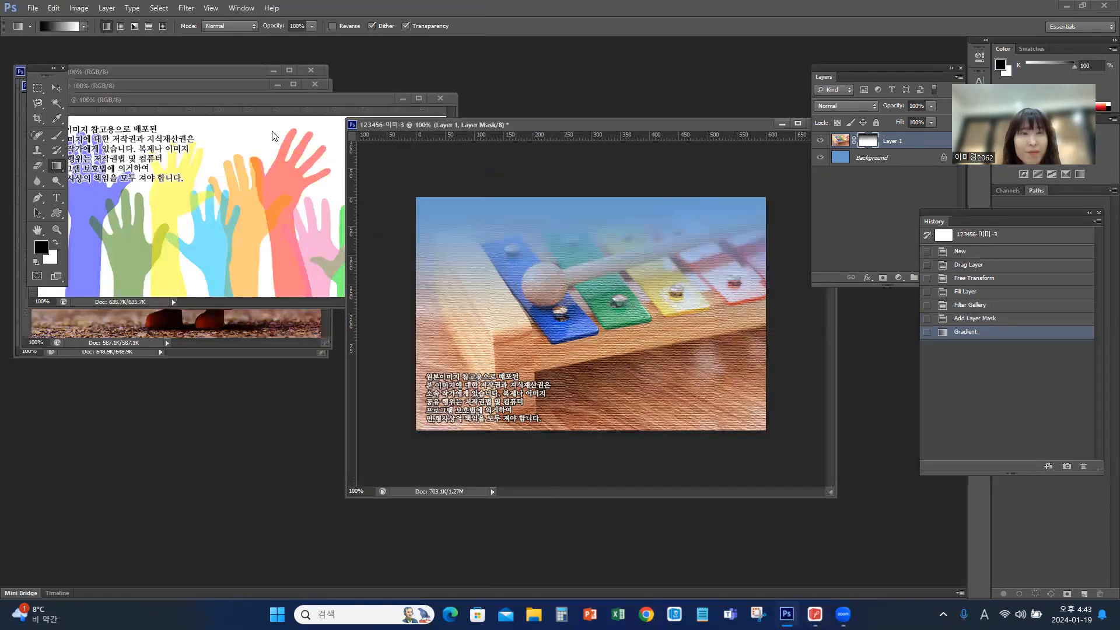
# Step: Spread out the 2급-8.jpg, 2급-7.jpg and 2급-6.jpg image windows, bringing the baby drawing to the front
pyautogui.moveTo(200, 100); pyautogui.dragTo(467, 53)
pyautogui.moveTo(145, 84); pyautogui.dragTo(134, 266)
pyautogui.click(157, 75)
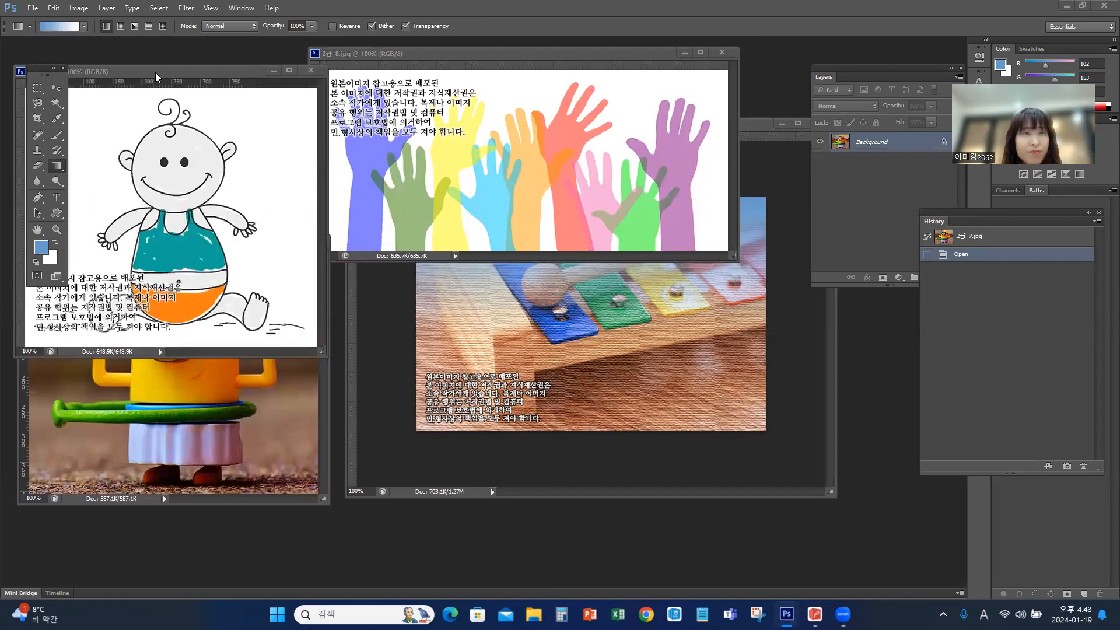
pyautogui.moveTo(145, 72); pyautogui.dragTo(214, 149)
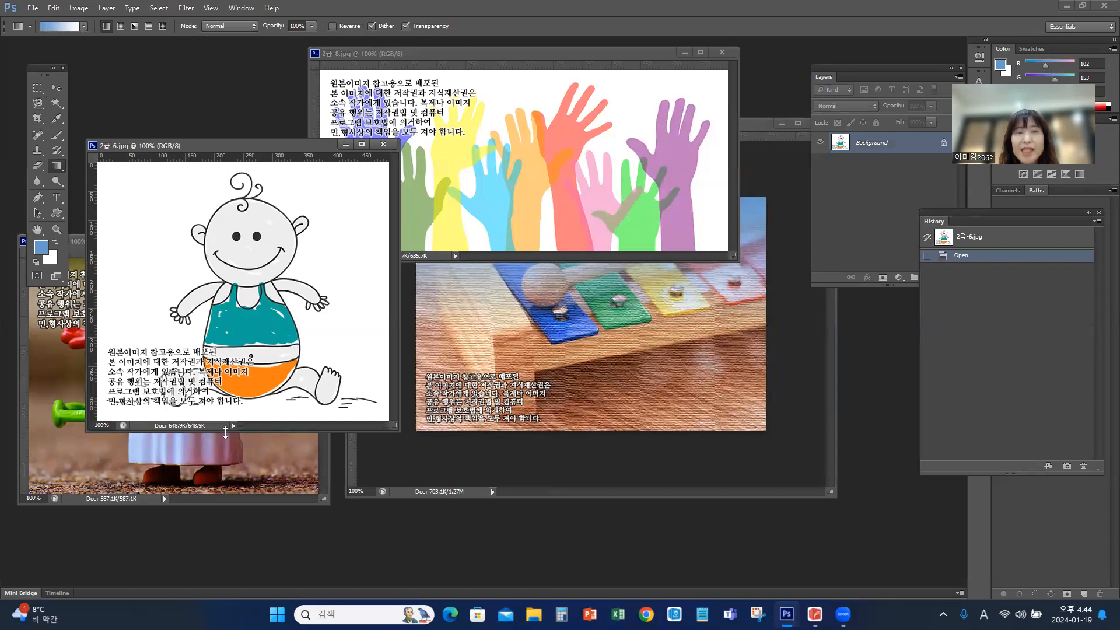
# Step: Select the white backdrop of 2급-6.jpg with the Magic Wand and invert the selection to the baby
pyautogui.click(57, 103)
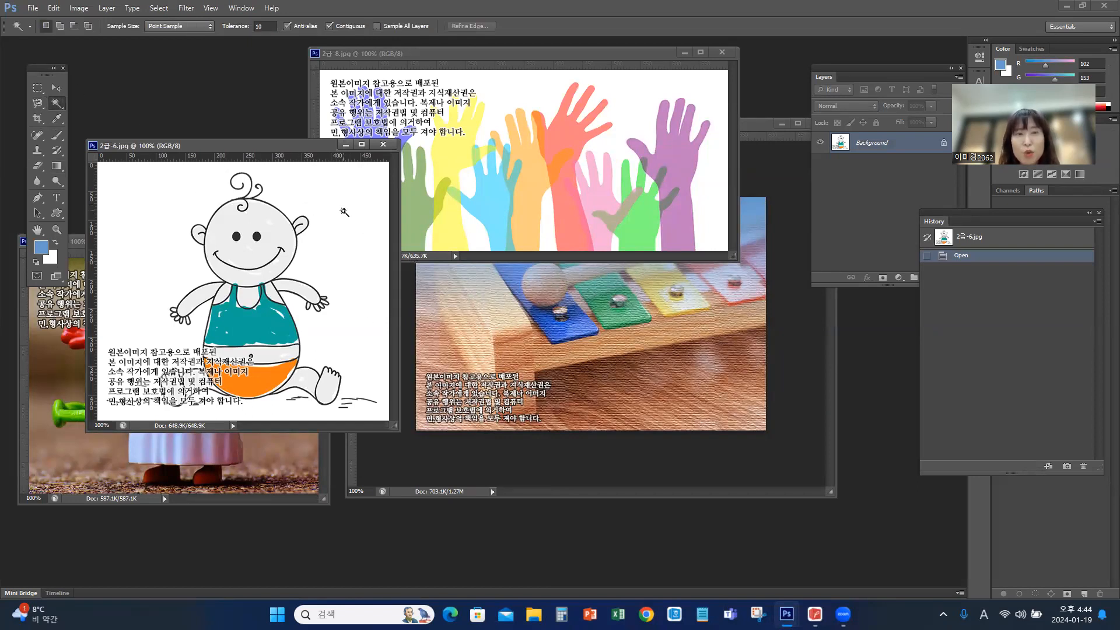
pyautogui.click(349, 200)
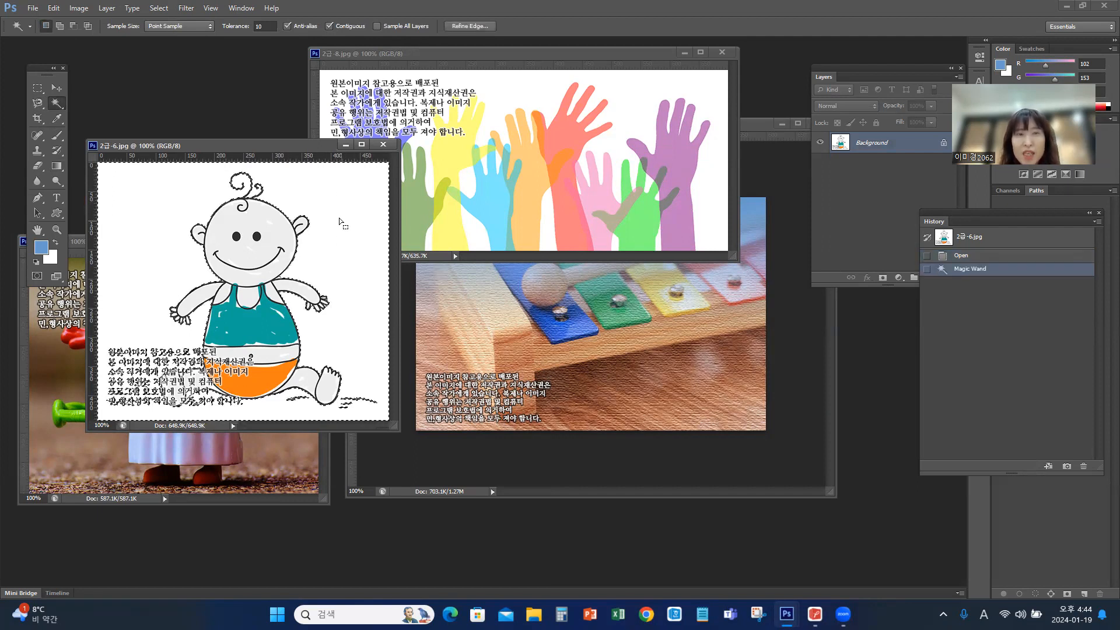
pyautogui.click(154, 10)
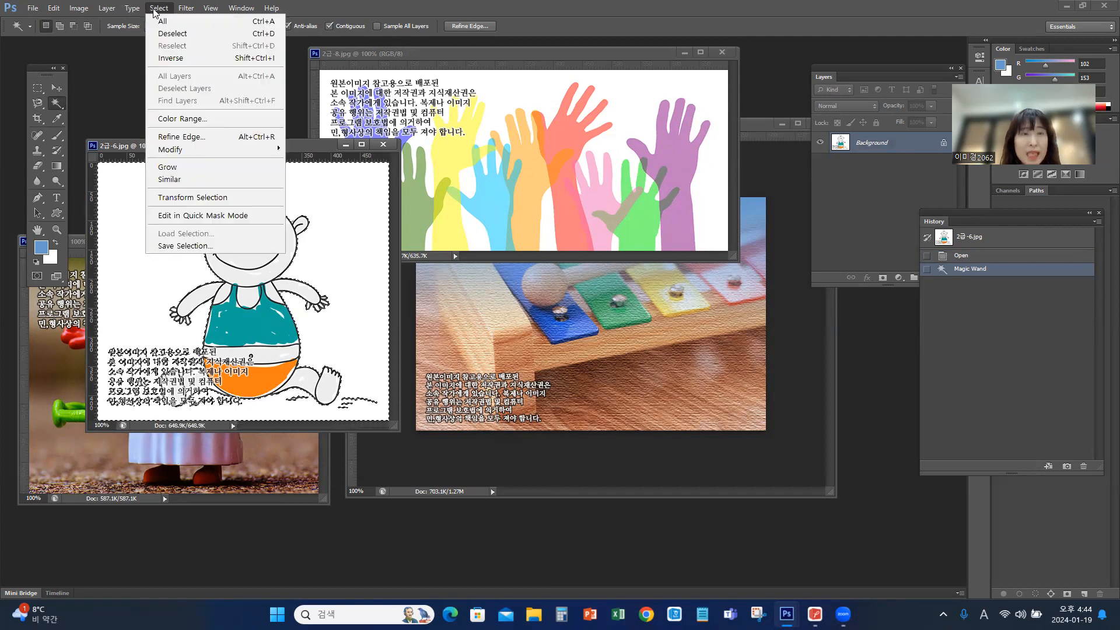
pyautogui.click(171, 57)
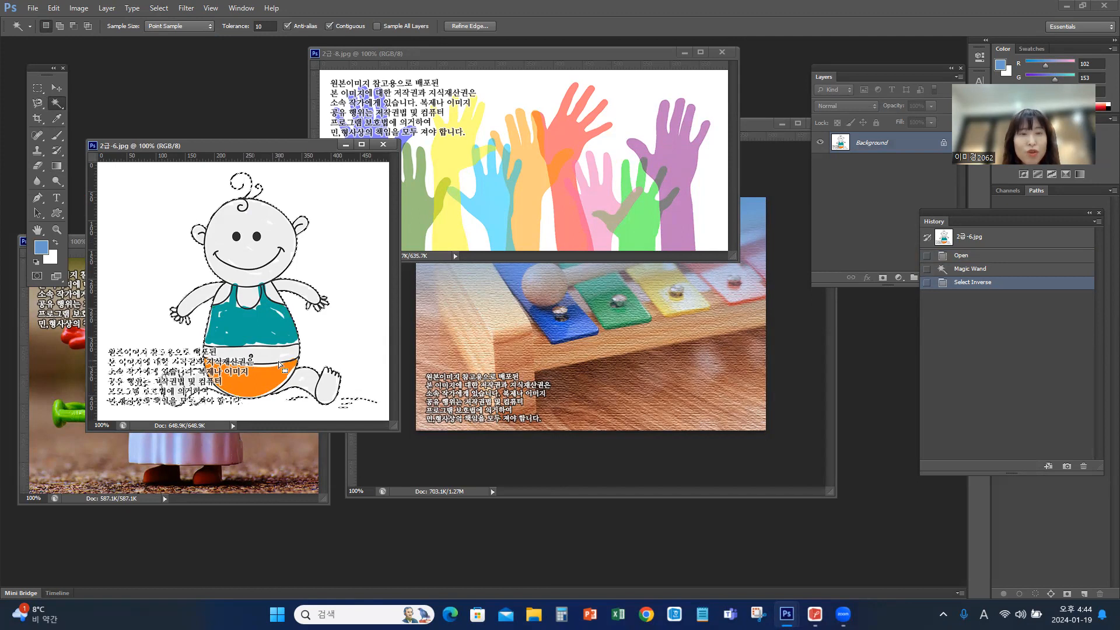
# Step: Subtract the ground lines around the baby's foot from the selection with the Rectangular Marquee
pyautogui.click(37, 87)
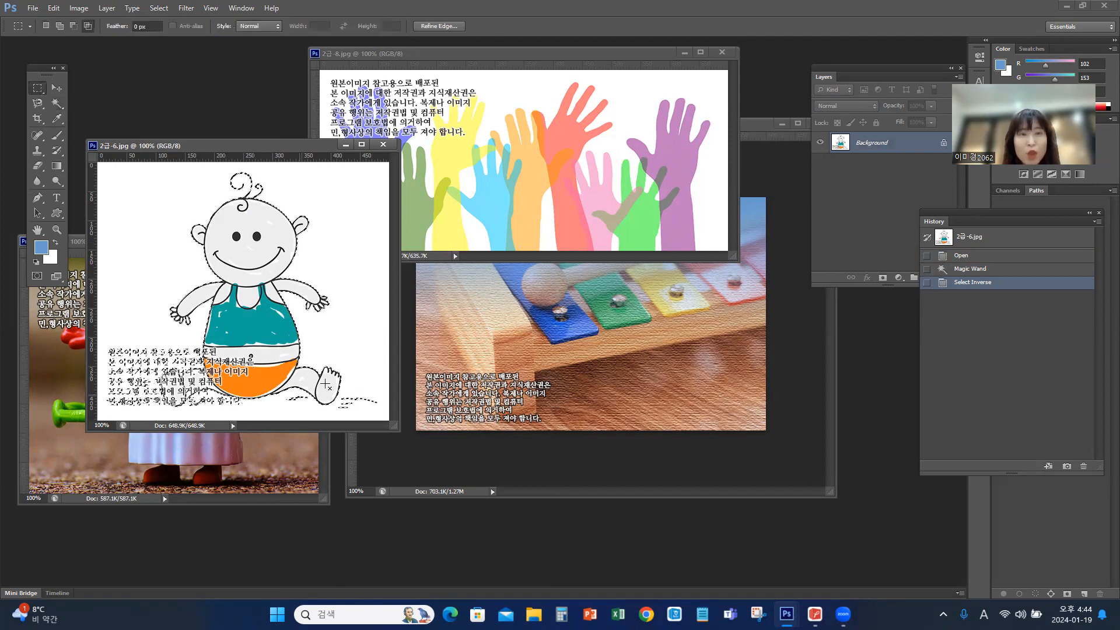
pyautogui.press('alt')
pyautogui.moveTo(383, 383); pyautogui.dragTo(309, 405)
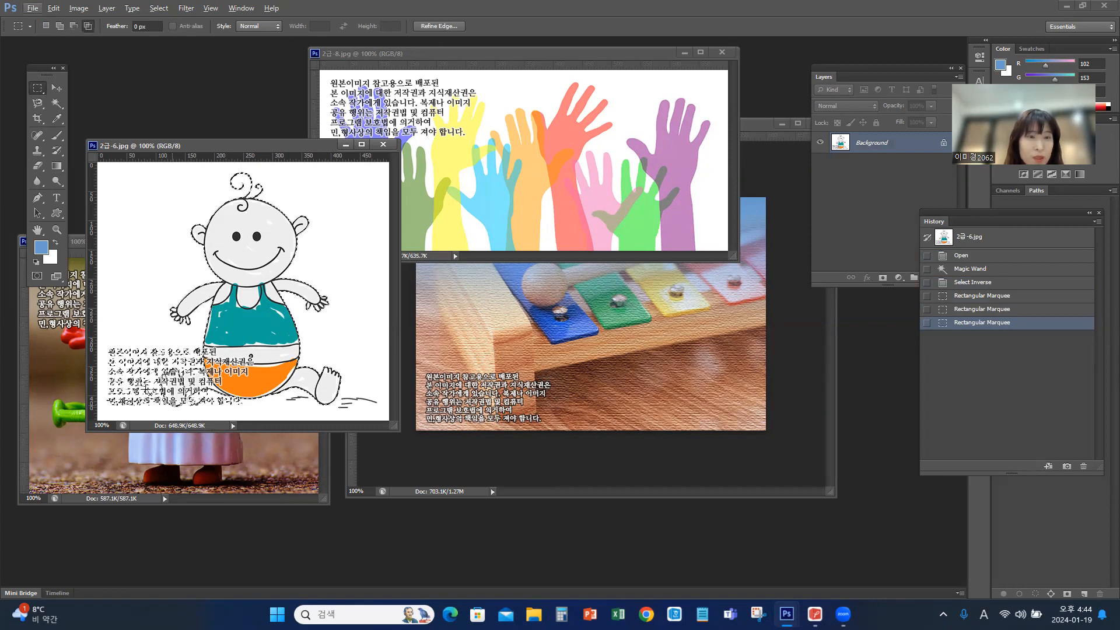
pyautogui.hotkey('alt', 'shift')
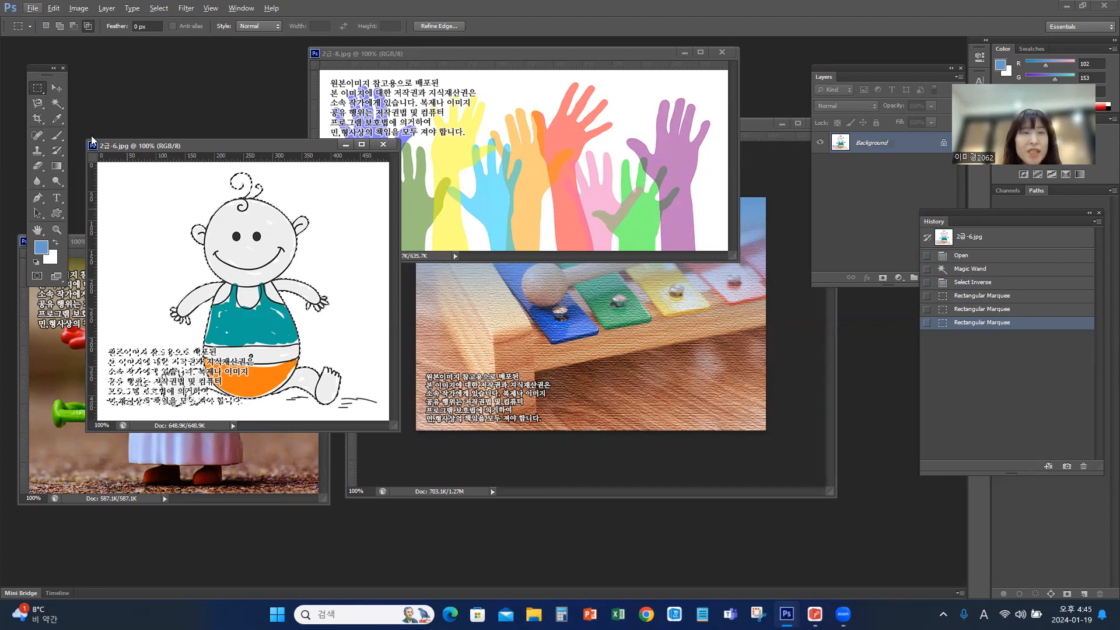
# Step: Move the selected baby into the 123456-이미-3 composition and place it at the right side of the image
pyautogui.press('v')
pyautogui.moveTo(252, 315); pyautogui.dragTo(640, 360)
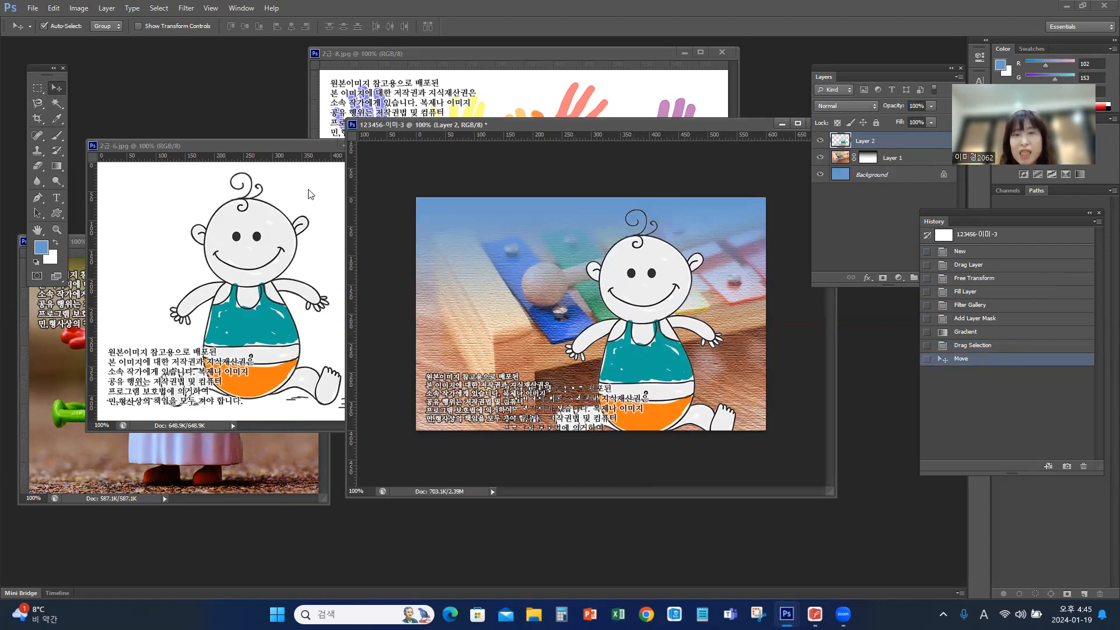
pyautogui.moveTo(644, 372); pyautogui.dragTo(702, 348)
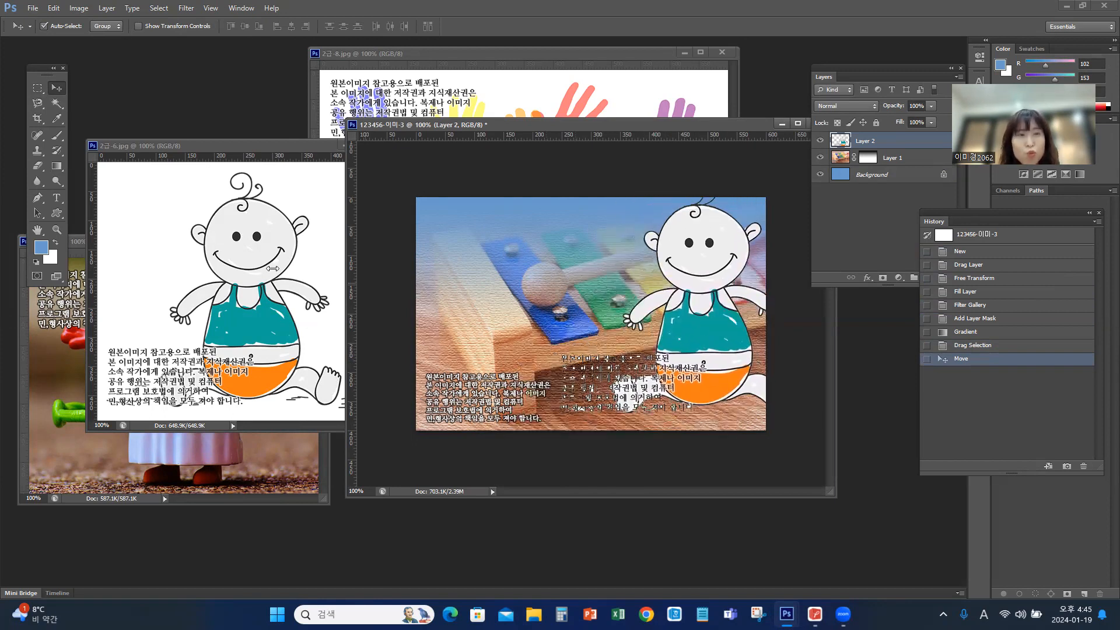
# Step: Erase the copyright text beside the baby on Layer 2, enlarging the Eraser brush to 45
pyautogui.click(38, 167)
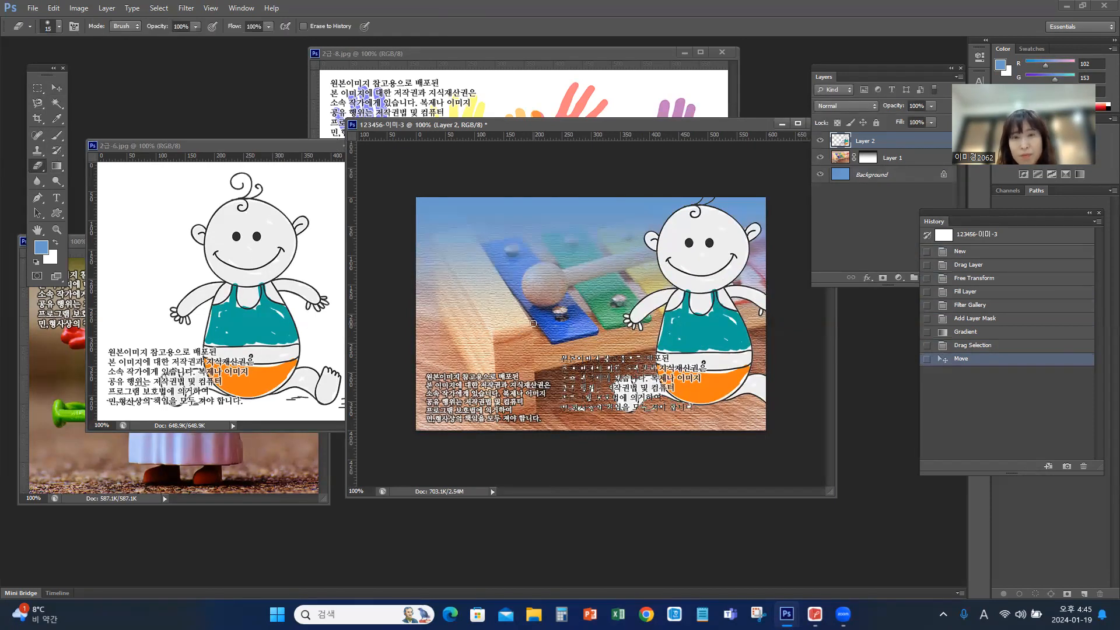
pyautogui.moveTo(568, 357)
pyautogui.mouseDown()
pyautogui.moveTo(639, 352)
pyautogui.moveTo(586, 390)
pyautogui.moveTo(567, 375)
pyautogui.moveTo(579, 402)
pyautogui.moveTo(664, 424)
pyautogui.moveTo(648, 414)
pyautogui.moveTo(692, 417)
pyautogui.mouseUp()
pyautogui.press(']')
# Step: Switch to the Move tool and close the 2급-6.jpg image
pyautogui.click(56, 89)
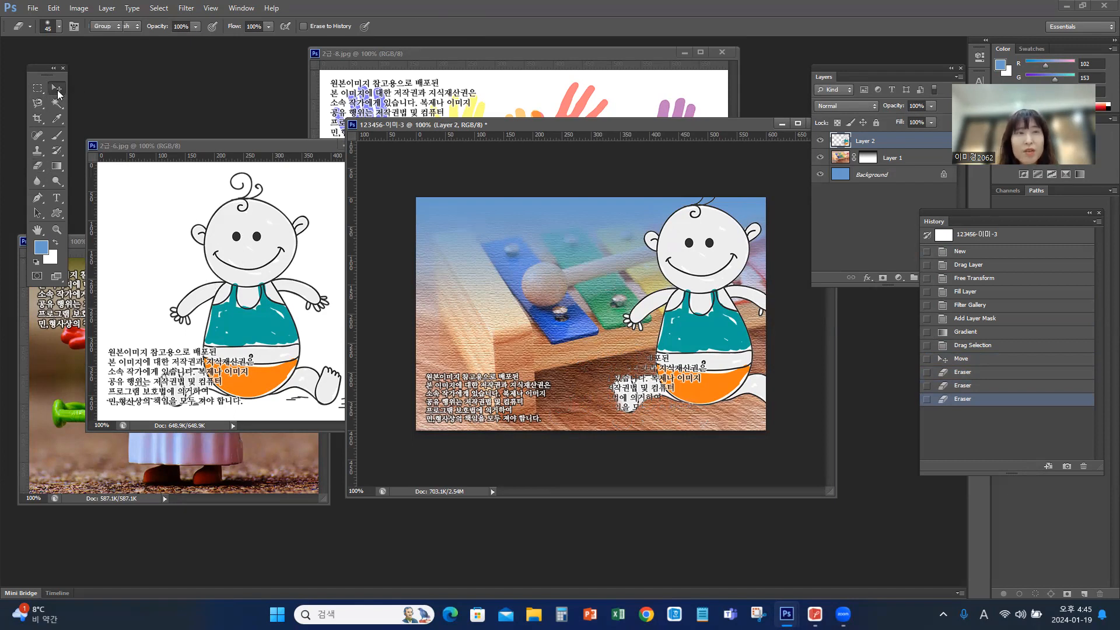
pyautogui.click(217, 148)
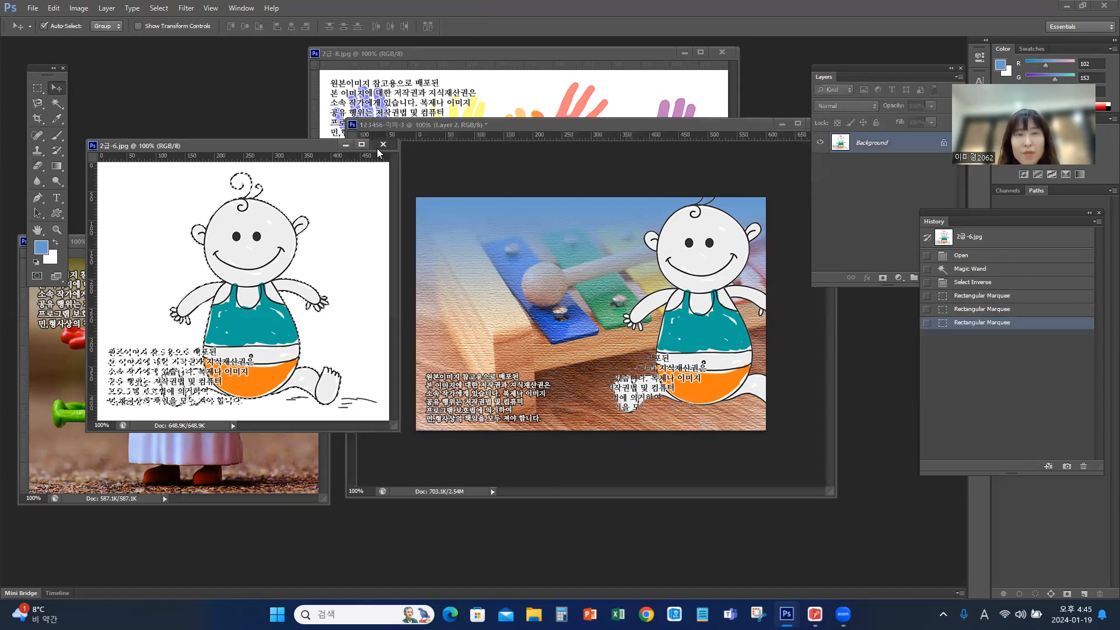
pyautogui.click(383, 144)
# Step: Move the composition window and shift the baby on Layer 2 fully inside the canvas, checking its placement against the PDF sample
pyautogui.moveTo(615, 128); pyautogui.dragTo(540, 120)
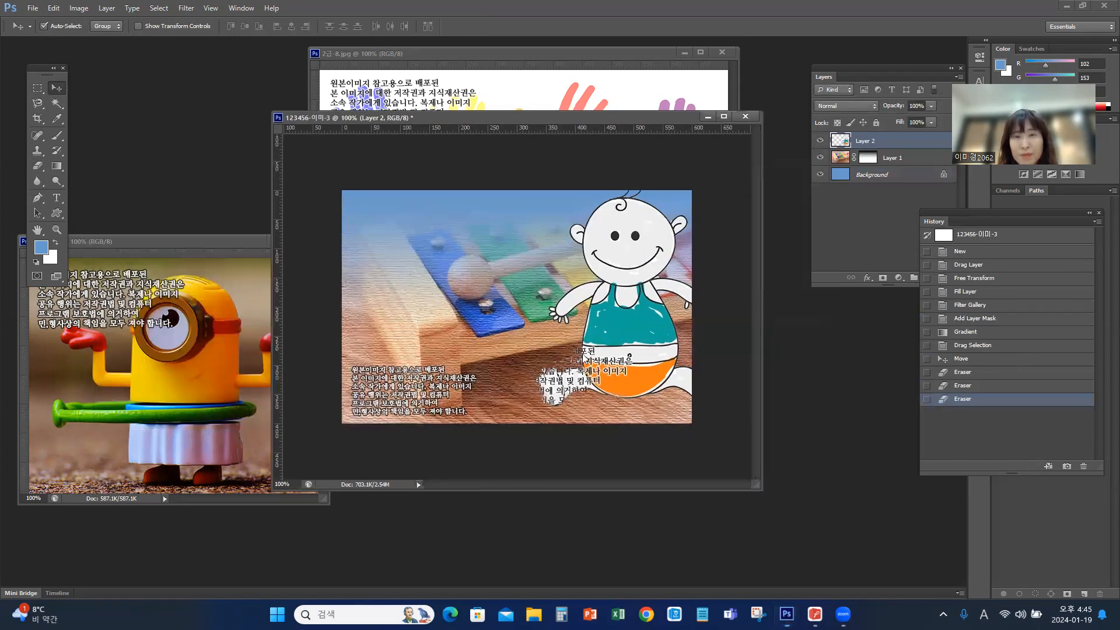
pyautogui.moveTo(623, 308); pyautogui.dragTo(576, 322)
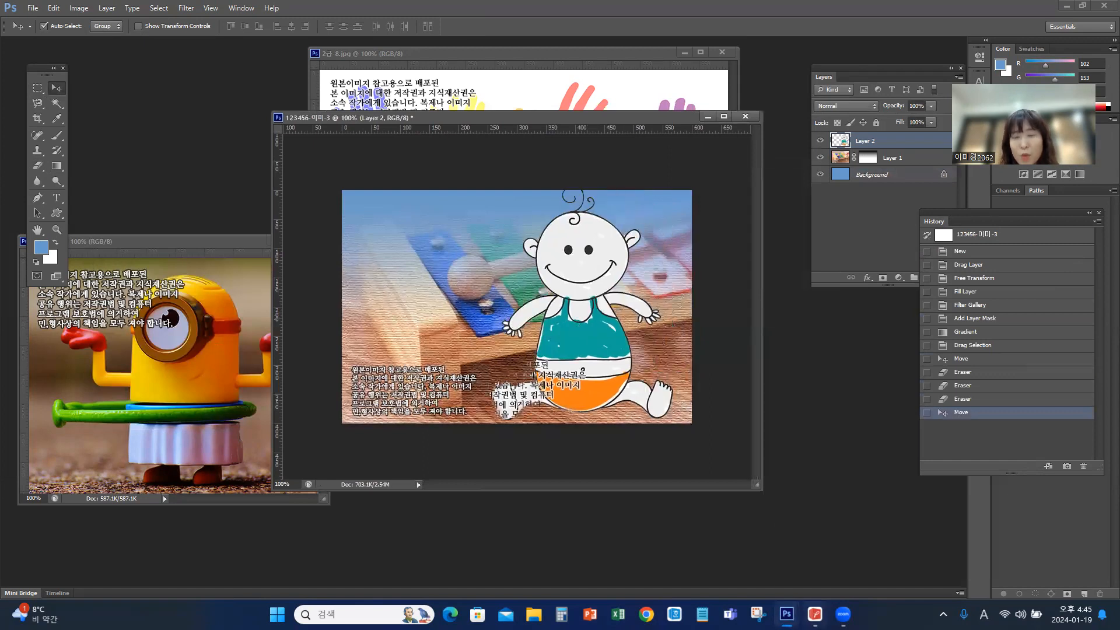
pyautogui.click(815, 614)
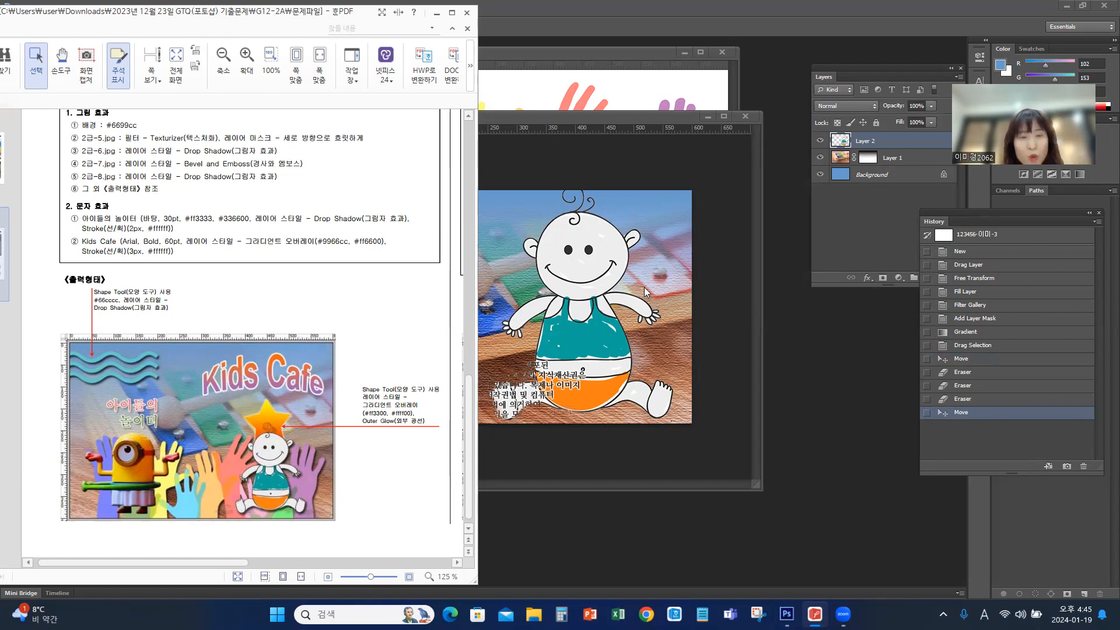
pyautogui.click(579, 117)
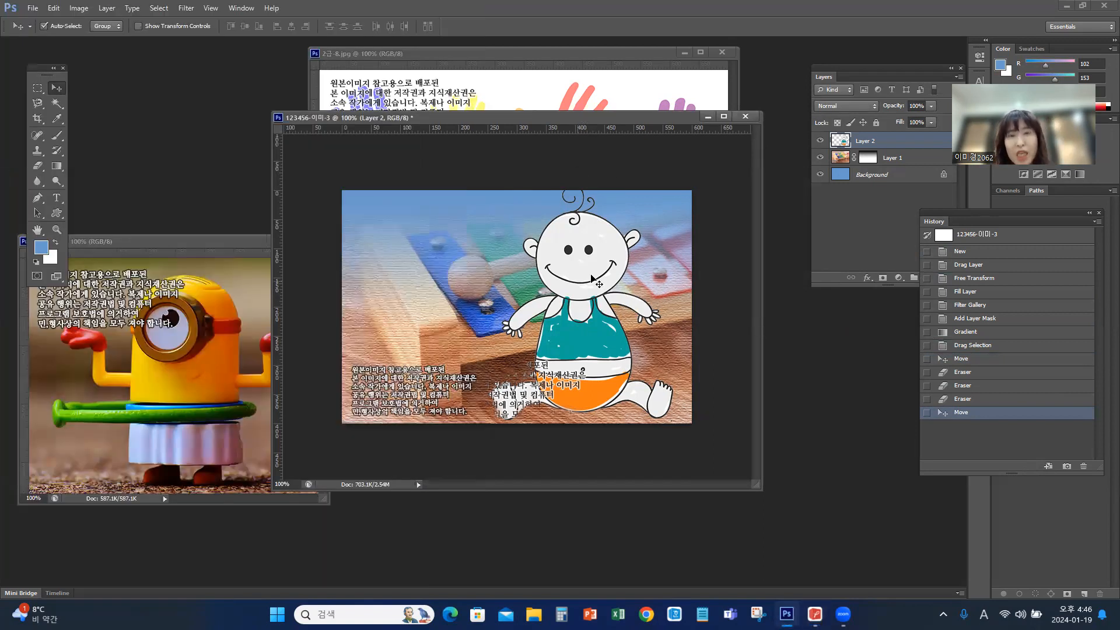
# Step: Scale the baby on Layer 2 to about 52% and place it near the lower right of the canvas, comparing it with the PDF sample
pyautogui.hotkey('ctrl', 't')
pyautogui.moveTo(673, 185); pyautogui.dragTo(635, 235)
pyautogui.moveTo(582, 340); pyautogui.dragTo(602, 363)
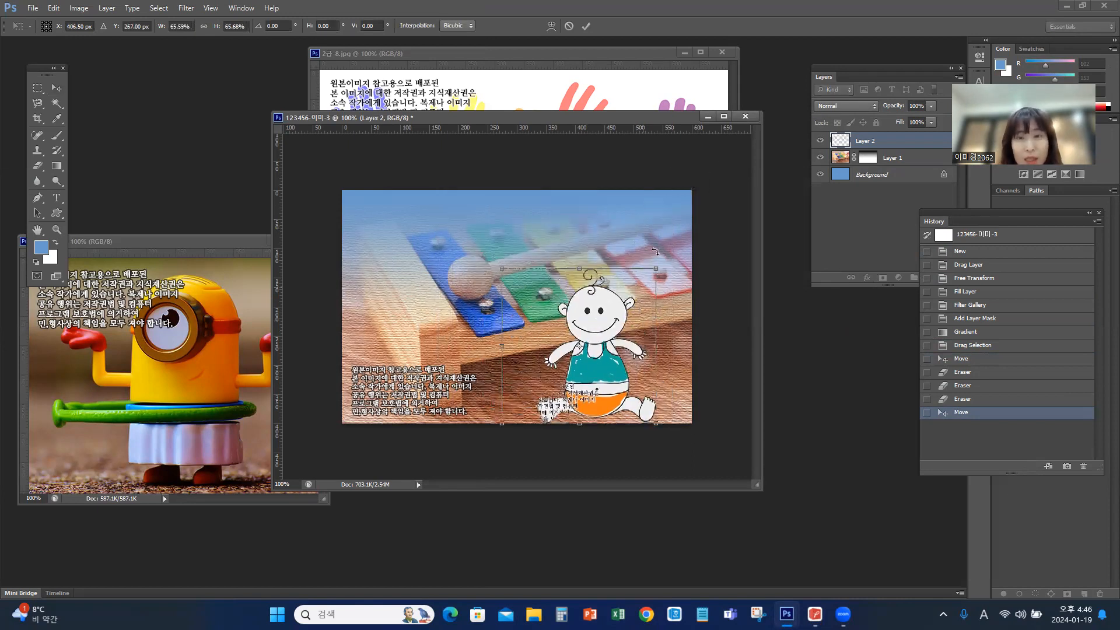
pyautogui.moveTo(656, 269); pyautogui.dragTo(632, 303)
pyautogui.moveTo(590, 374); pyautogui.dragTo(621, 374)
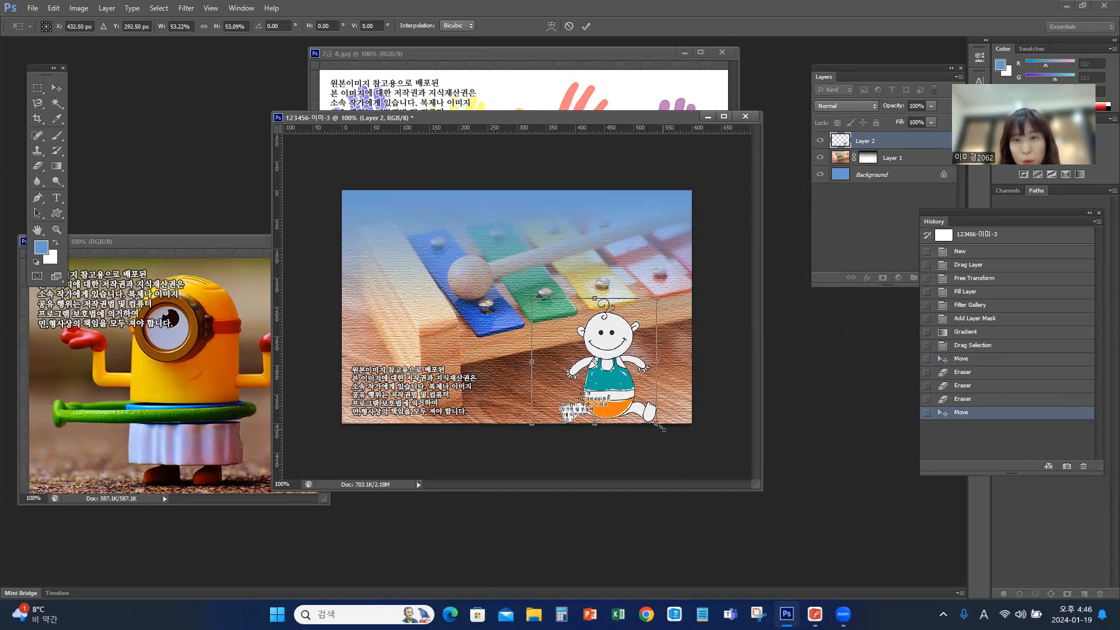
pyautogui.moveTo(657, 425); pyautogui.dragTo(653, 421)
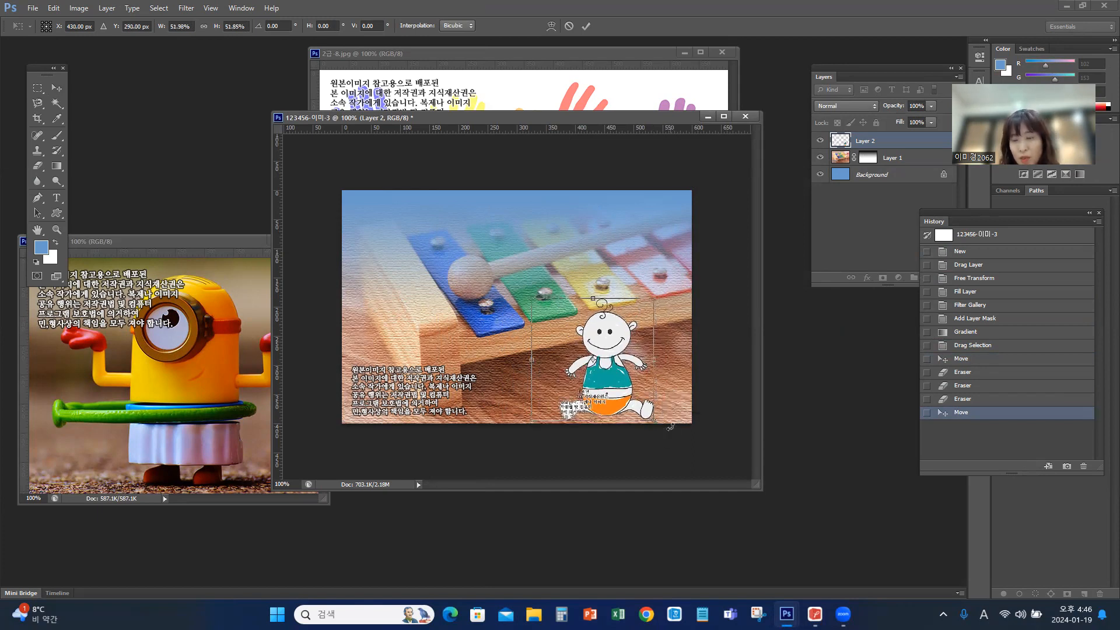
pyautogui.press('Return')
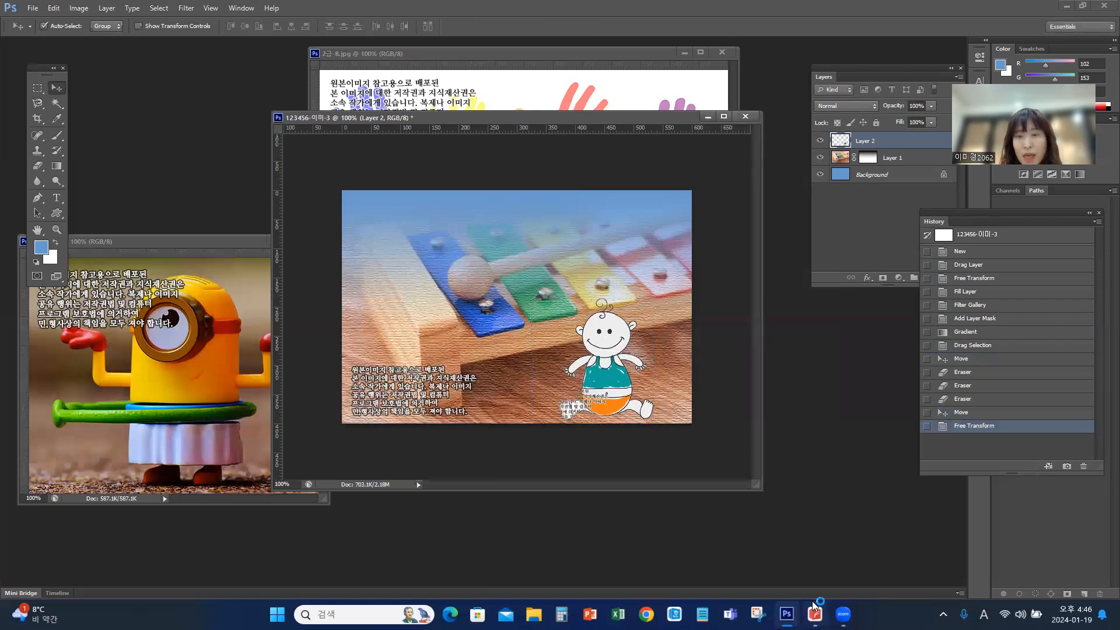
pyautogui.click(815, 614)
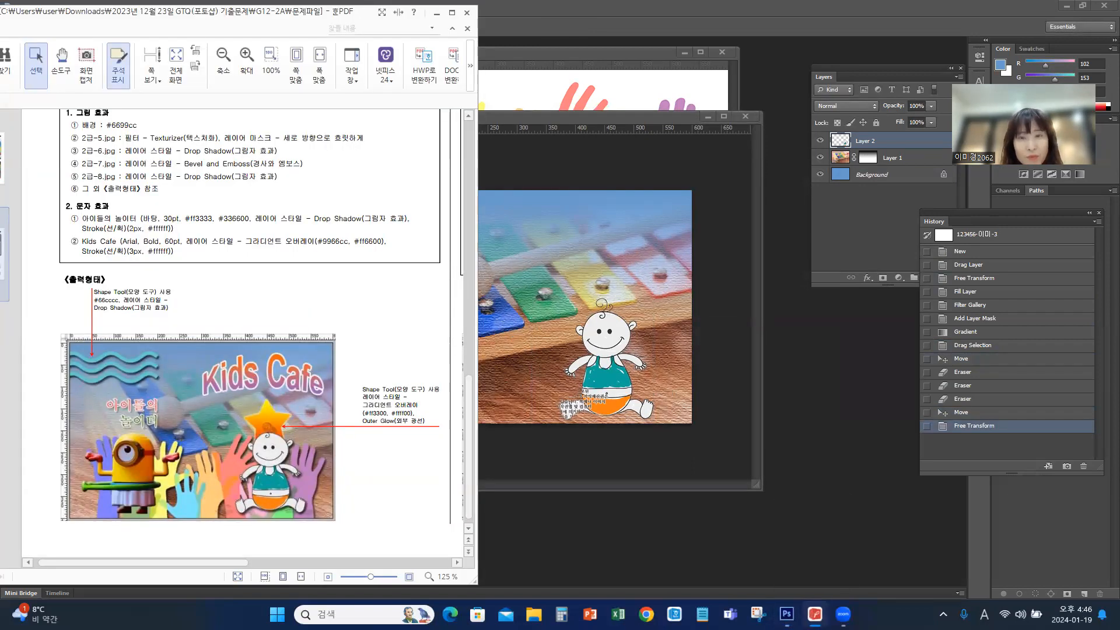
pyautogui.click(815, 614)
pyautogui.click(815, 614)
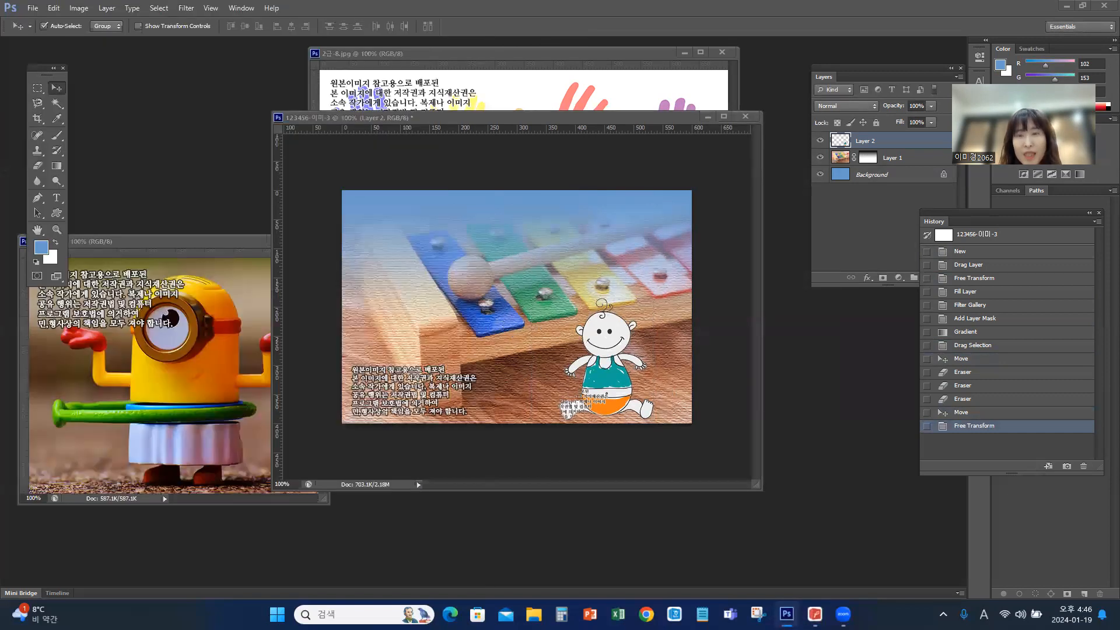
# Step: Add a Drop Shadow layer style with default settings to the baby on Layer 2
pyautogui.click(605, 121)
pyautogui.click(844, 76)
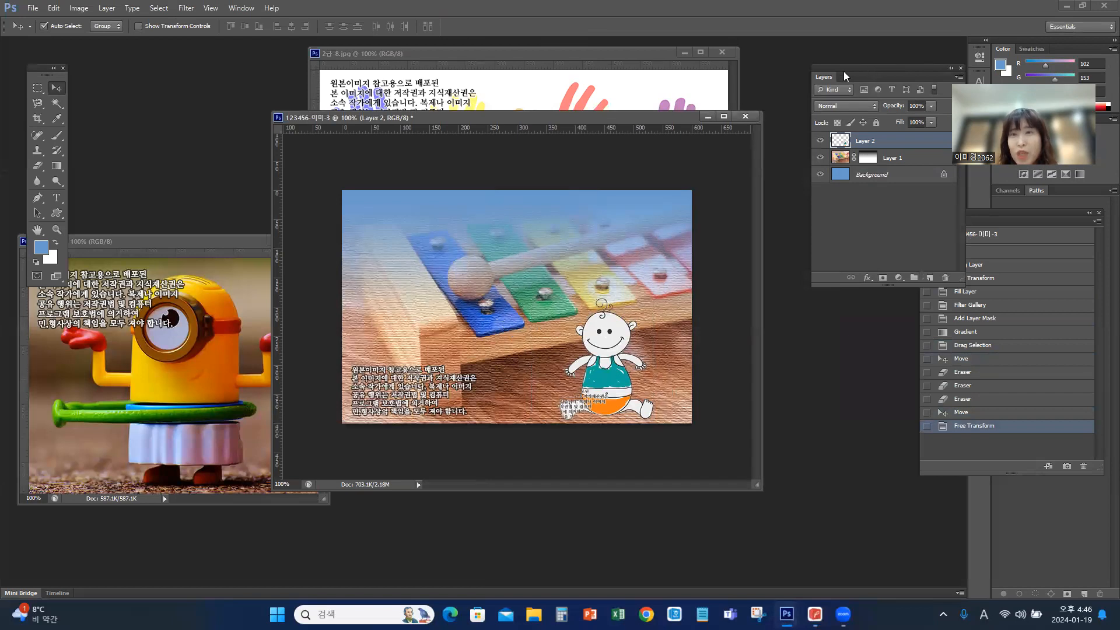
pyautogui.moveTo(844, 76); pyautogui.dragTo(809, 82)
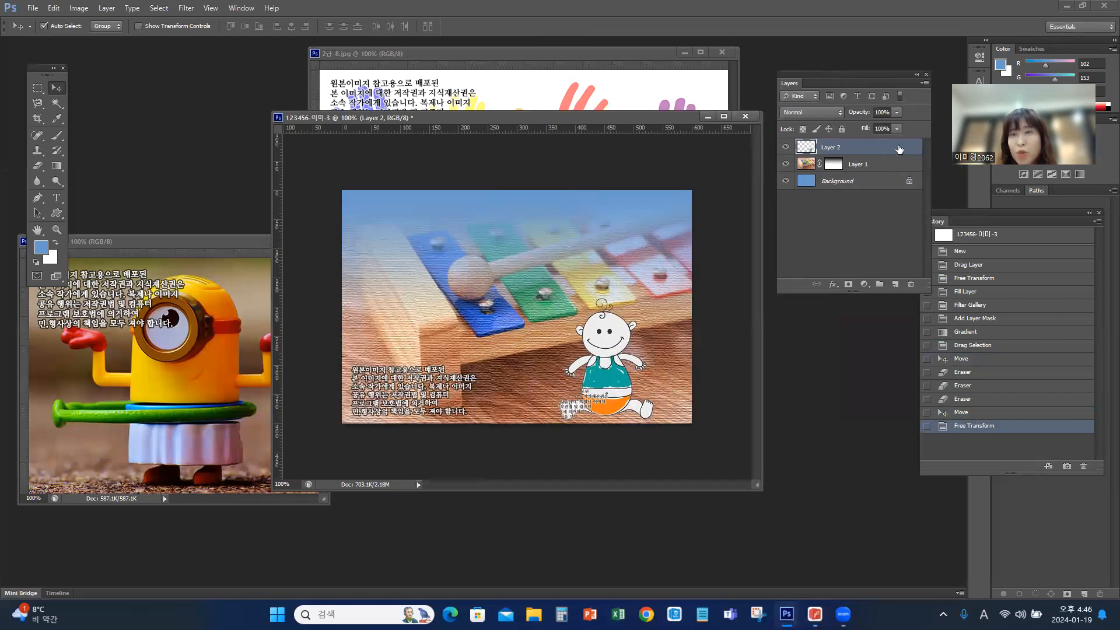
pyautogui.click(832, 285)
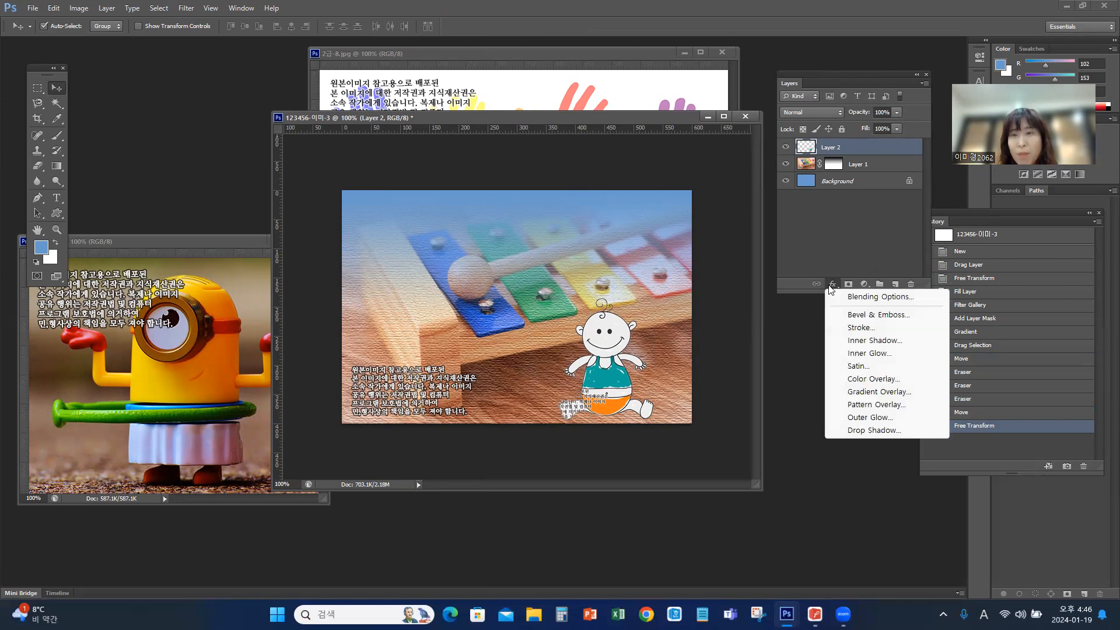
pyautogui.click(866, 431)
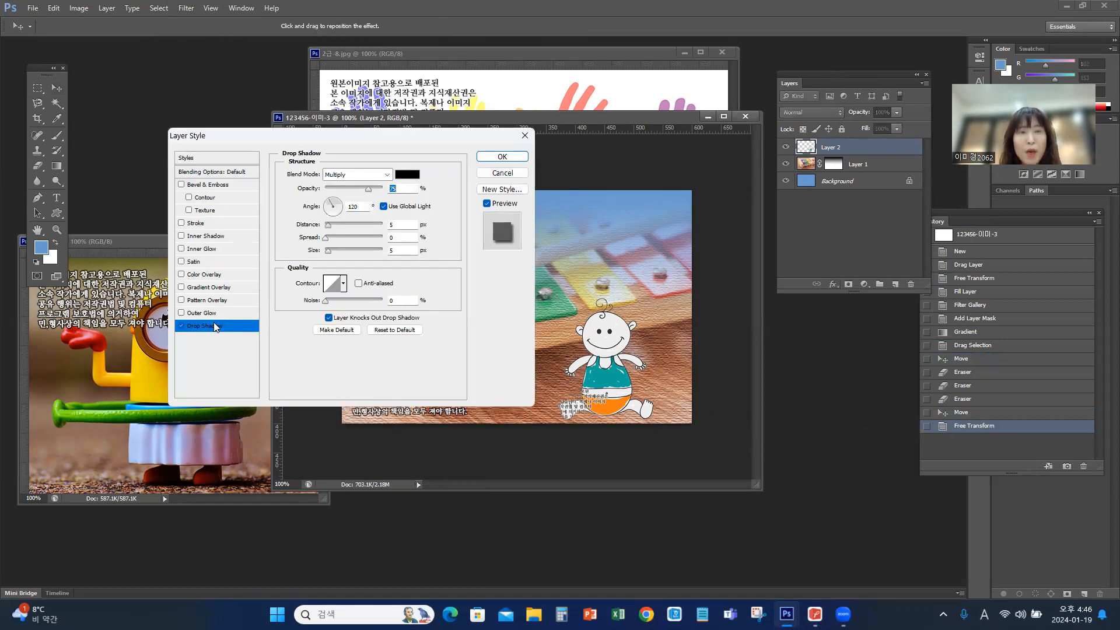
pyautogui.click(502, 157)
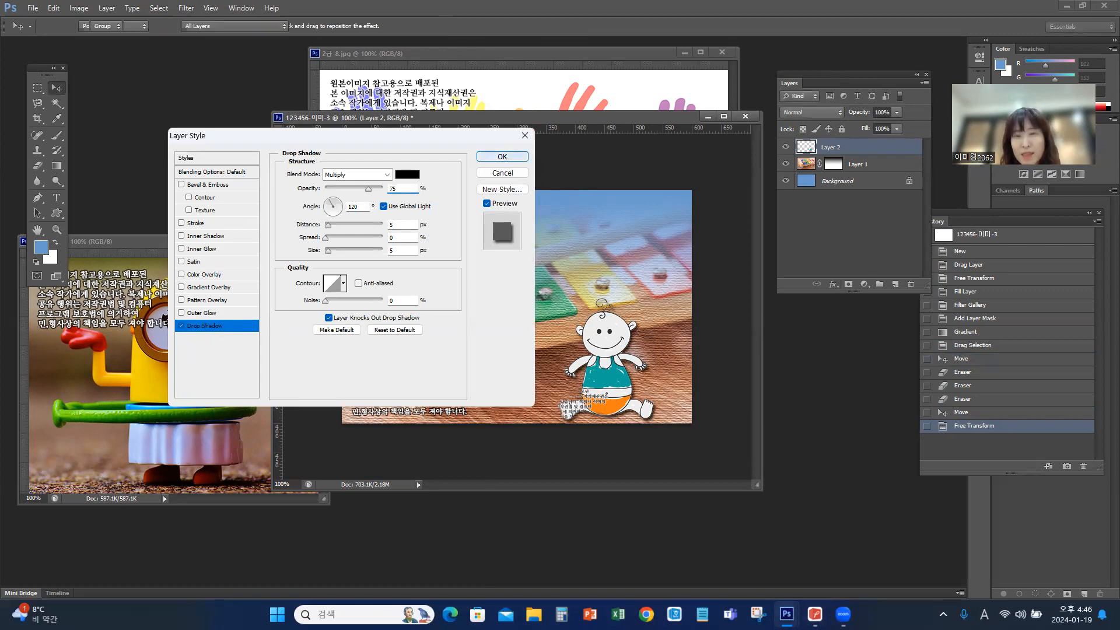
# Step: Check the requirements in the PDF, and bring the 2급-7.jpg window forward, enlarged to leave space around the image
pyautogui.click(815, 613)
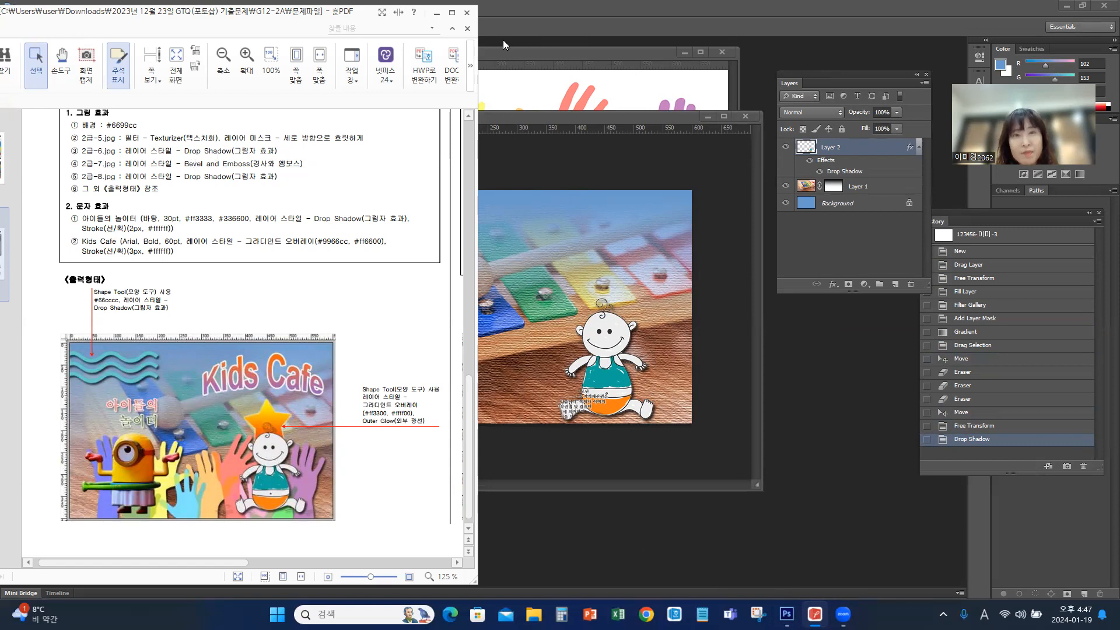
pyautogui.click(588, 116)
pyautogui.moveTo(207, 242); pyautogui.dragTo(377, 167)
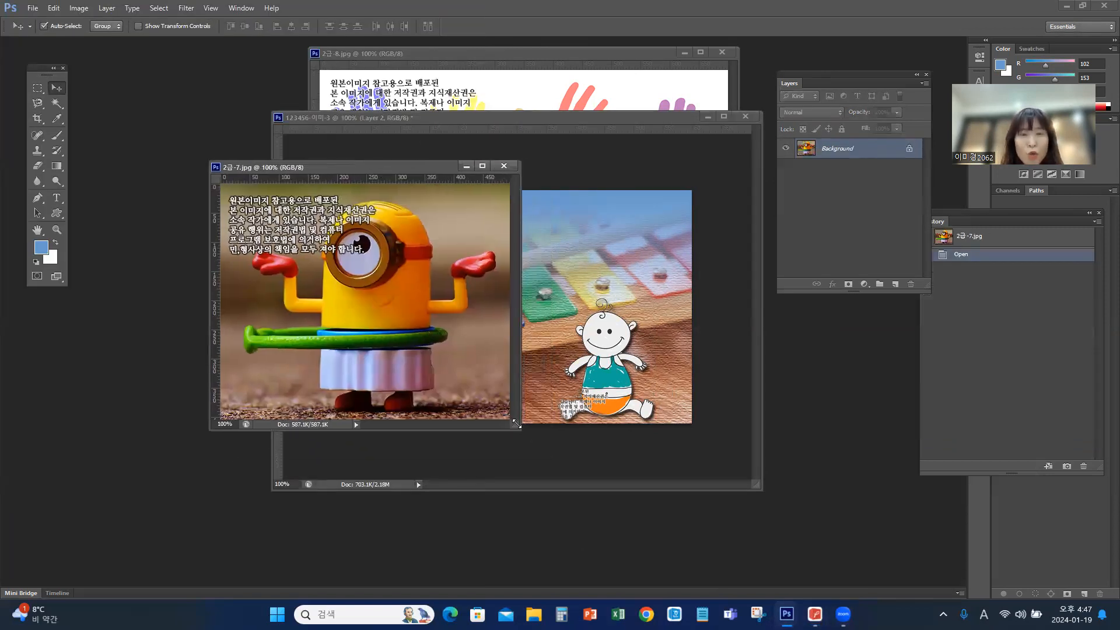
pyautogui.moveTo(560, 509); pyautogui.dragTo(562, 514)
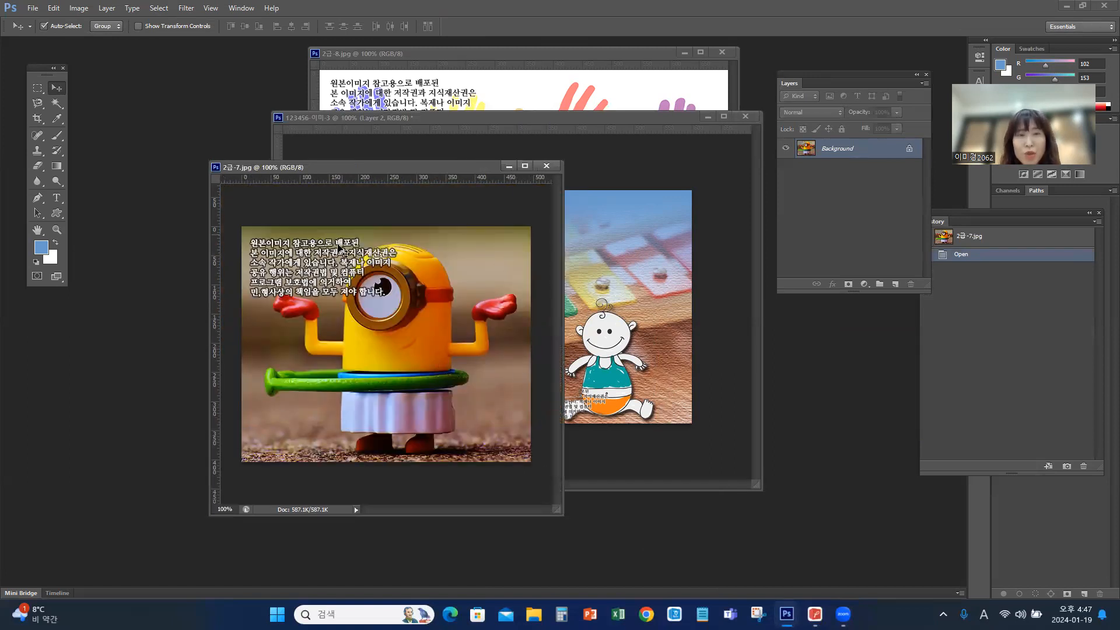
# Step: Select the minion figure in 2급-7.jpg by tracing its outline with the Magnetic Lasso tool
pyautogui.click(38, 105)
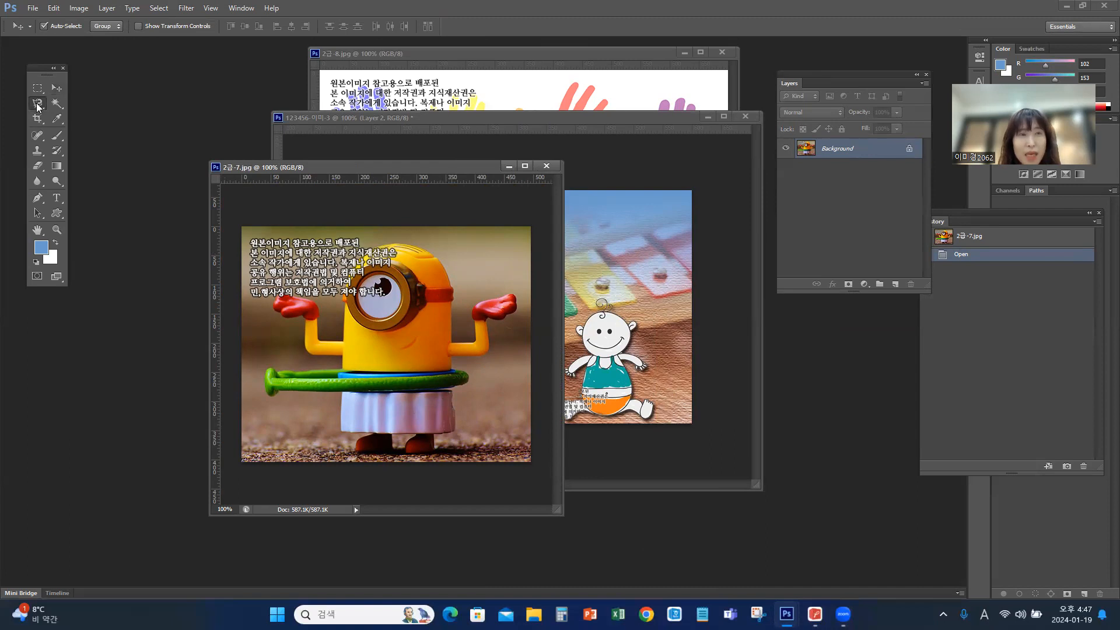
pyautogui.click(88, 125)
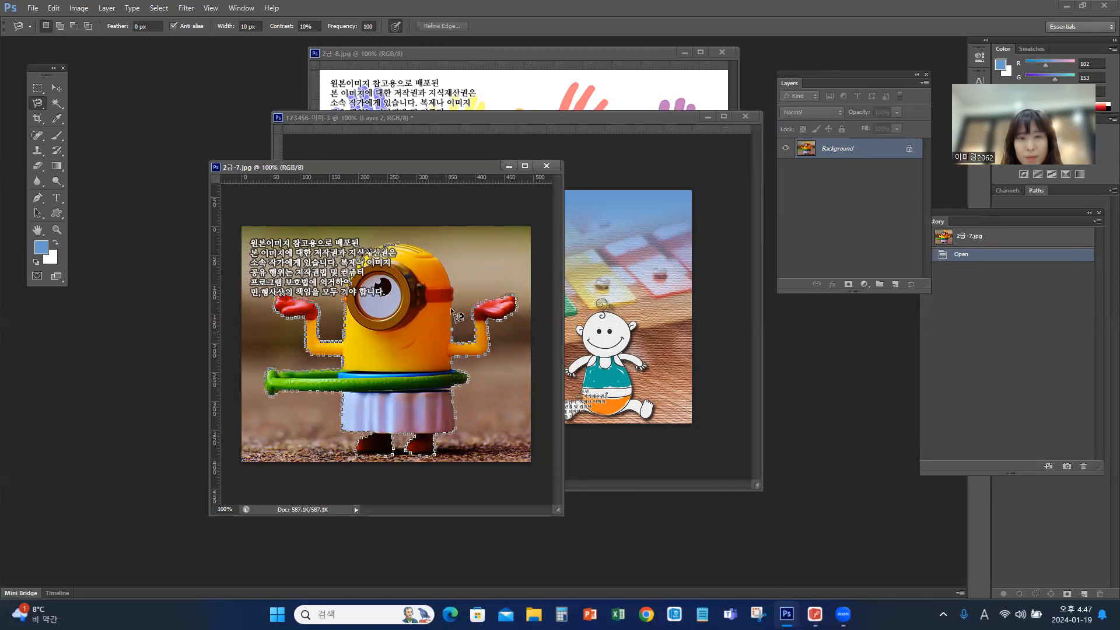
pyautogui.click(407, 251)
# Step: Move the selected minion into the 123456-이미-3 composition and close the 2급-7.jpg image
pyautogui.click(57, 92)
pyautogui.moveTo(403, 318); pyautogui.dragTo(625, 325)
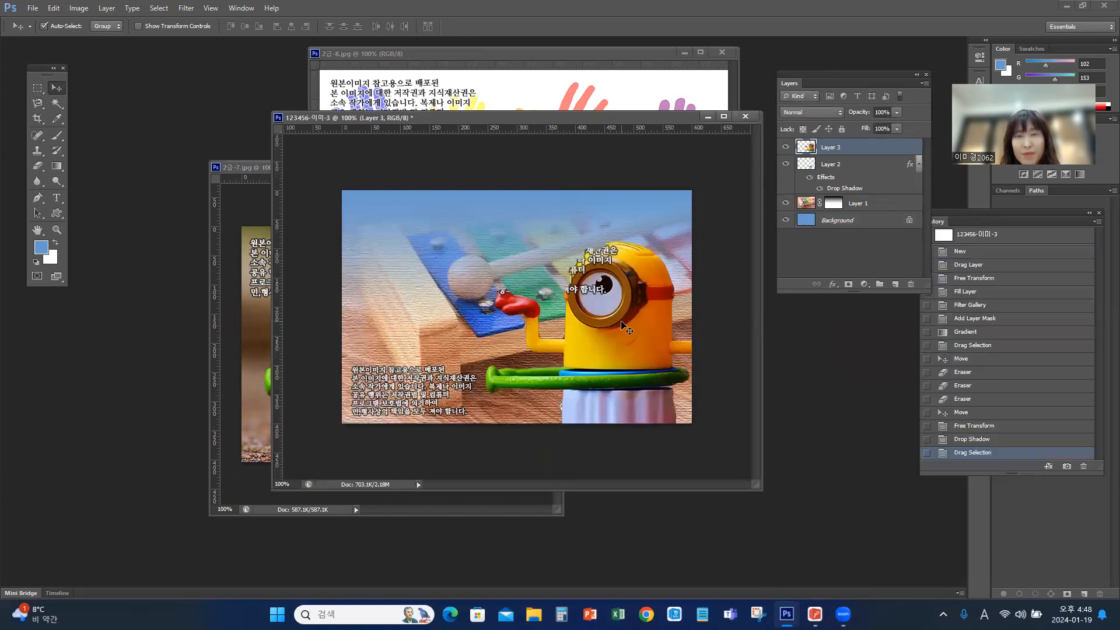
pyautogui.click(231, 231)
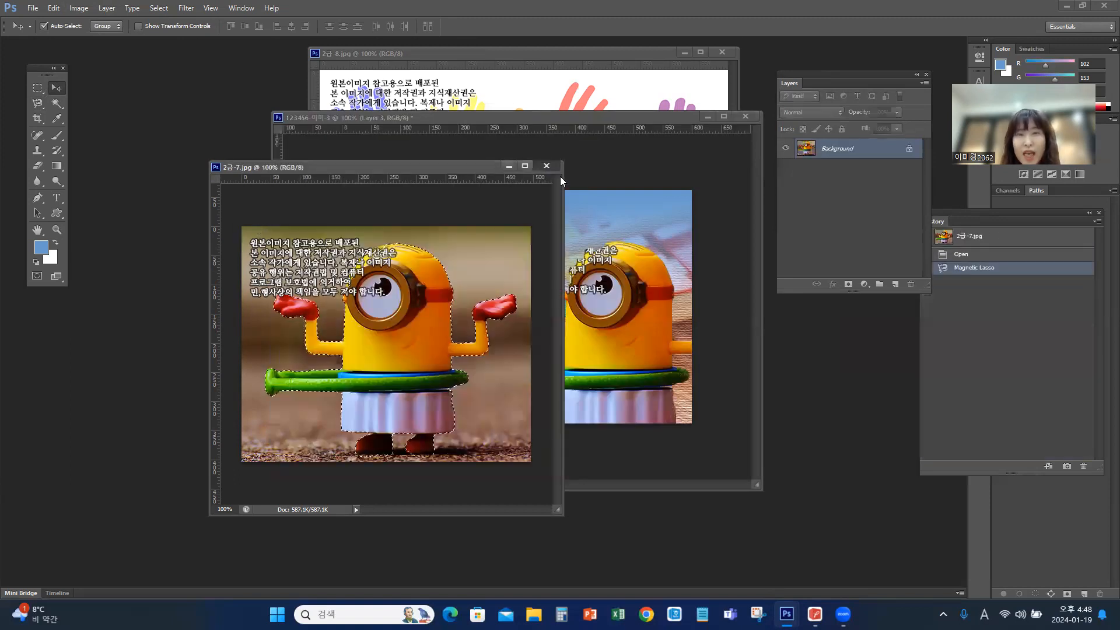
# Step: Scale the minion on Layer 3 to about 49% and place it at the canvas's lower left, matching the PDF sample
pyautogui.click(815, 613)
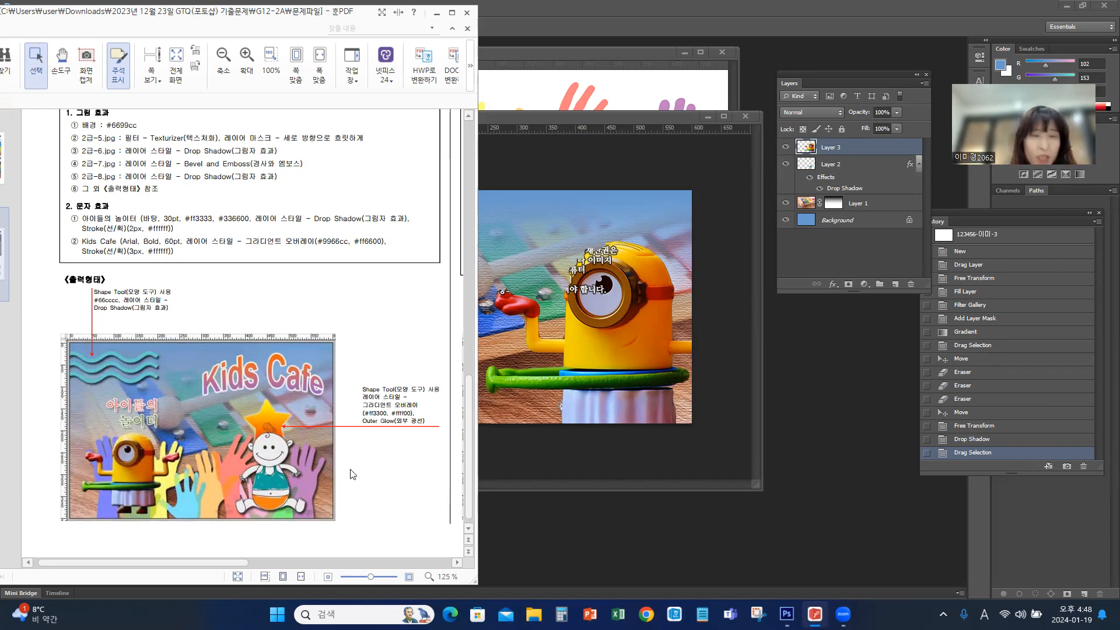
pyautogui.click(541, 118)
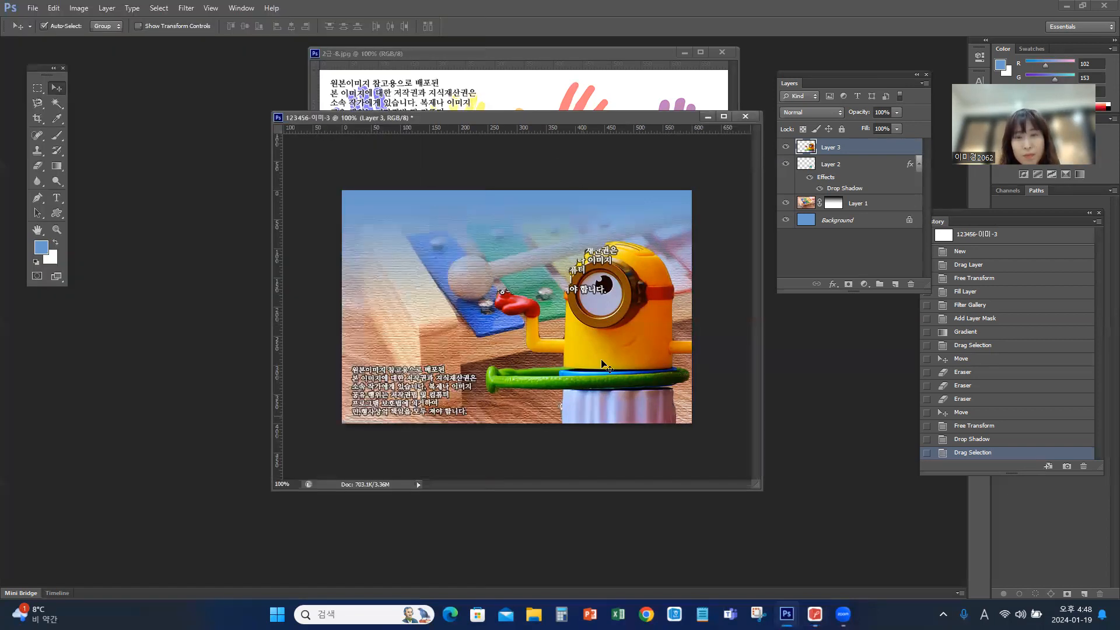
pyautogui.hotkey('ctrl', 't')
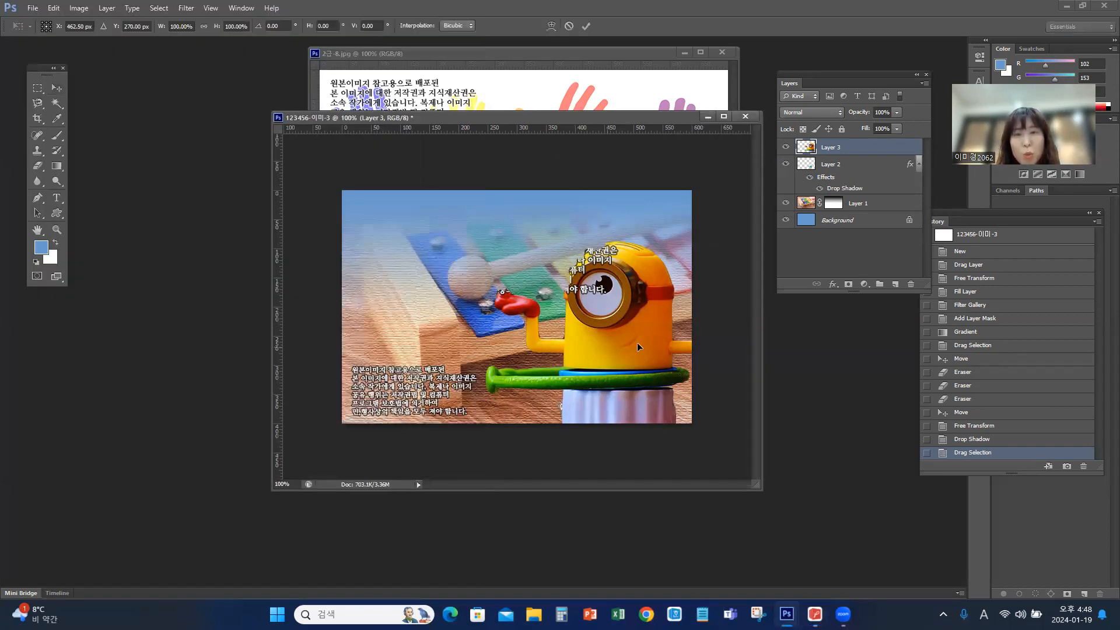
pyautogui.moveTo(645, 331); pyautogui.dragTo(494, 317)
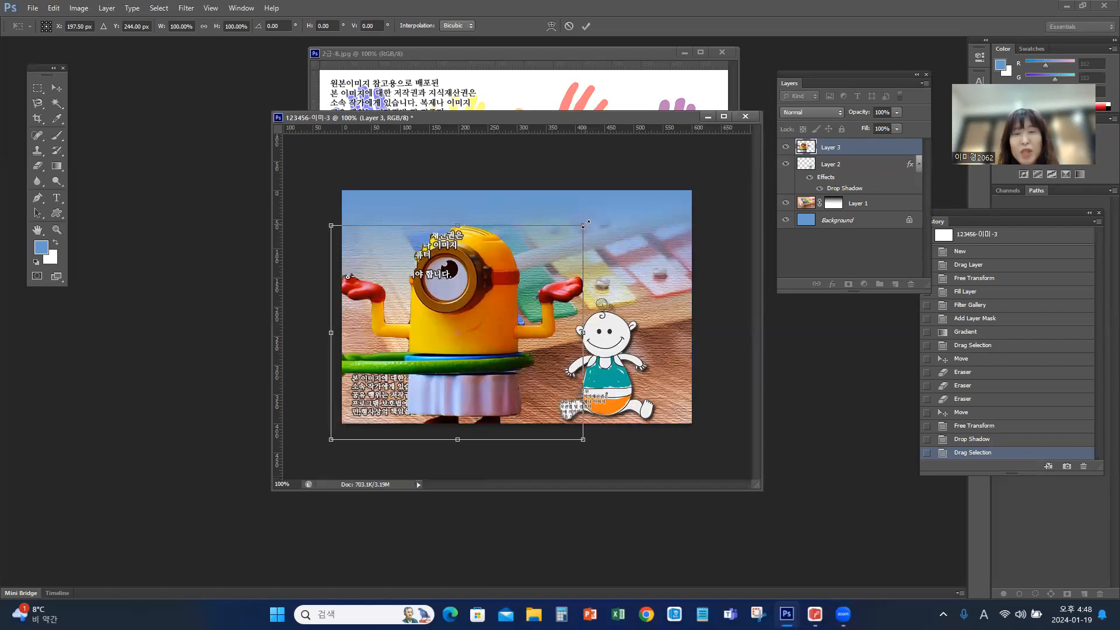
pyautogui.moveTo(584, 223); pyautogui.dragTo(462, 347)
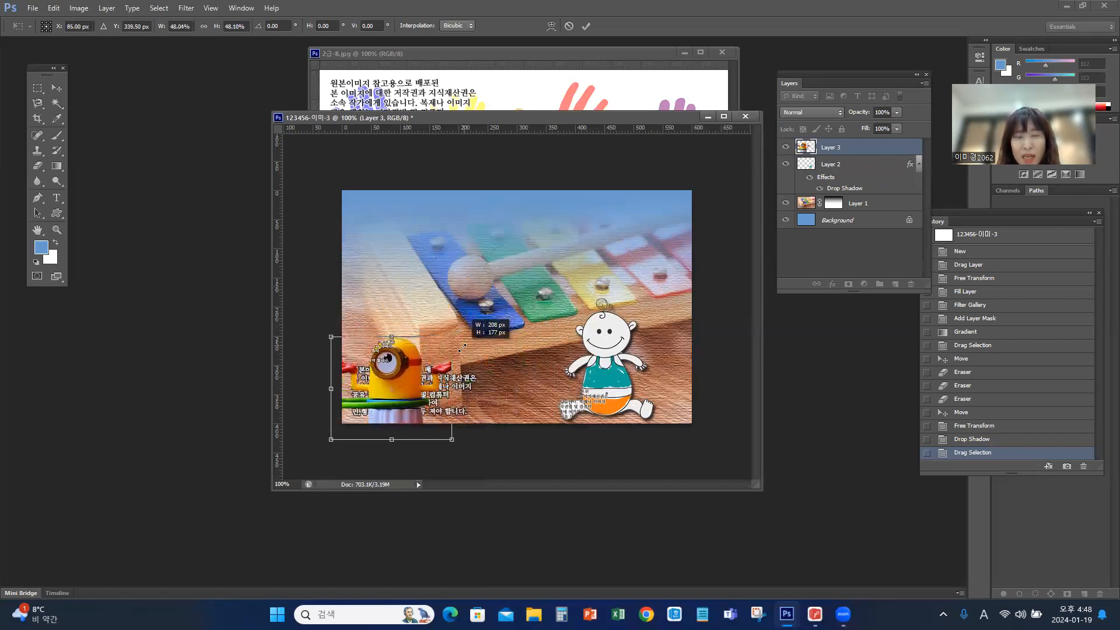
pyautogui.moveTo(416, 421); pyautogui.dragTo(452, 389)
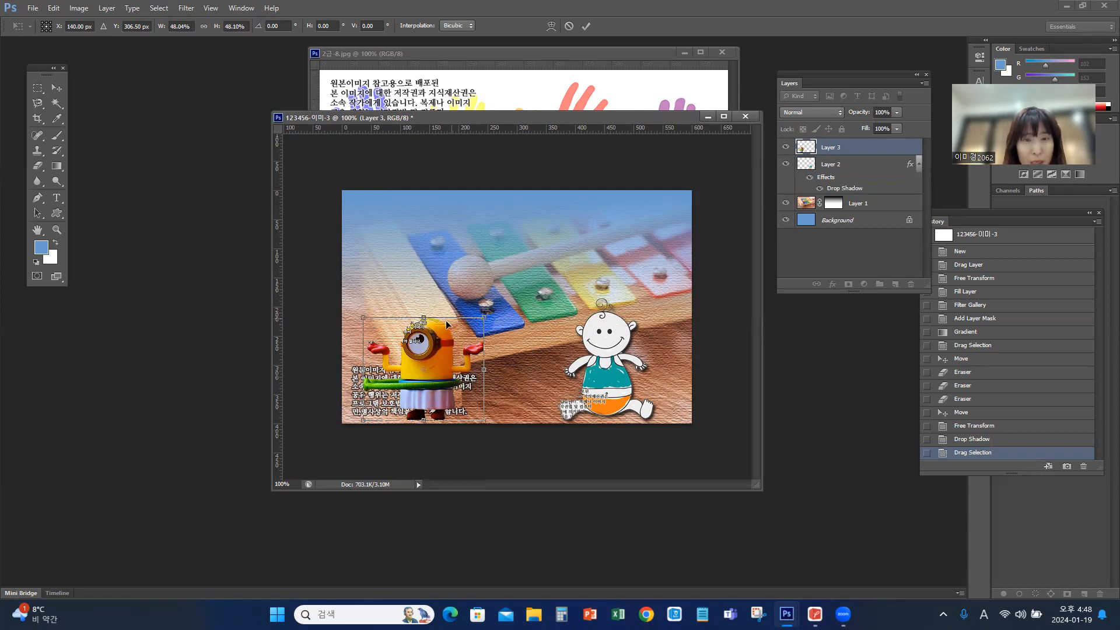
pyautogui.moveTo(487, 317); pyautogui.dragTo(490, 313)
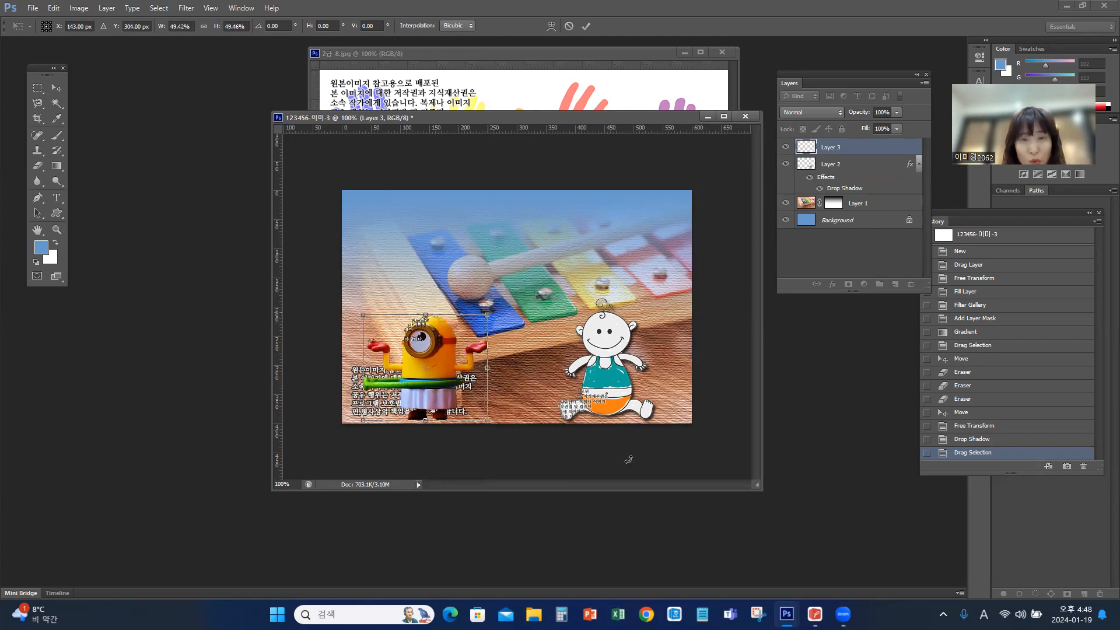
pyautogui.click(815, 616)
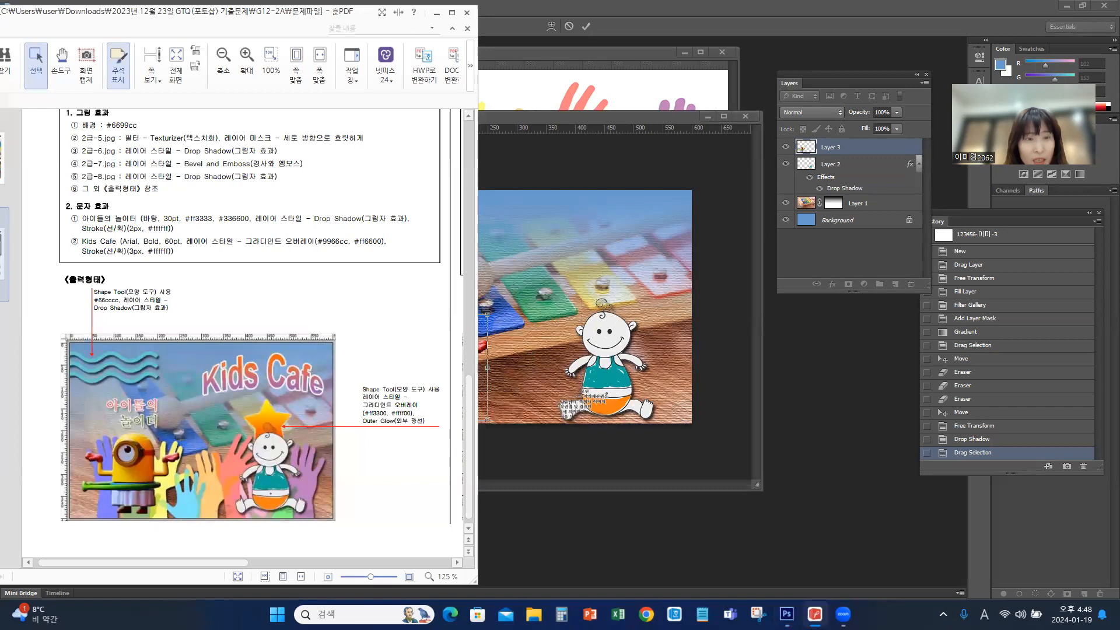
pyautogui.click(815, 615)
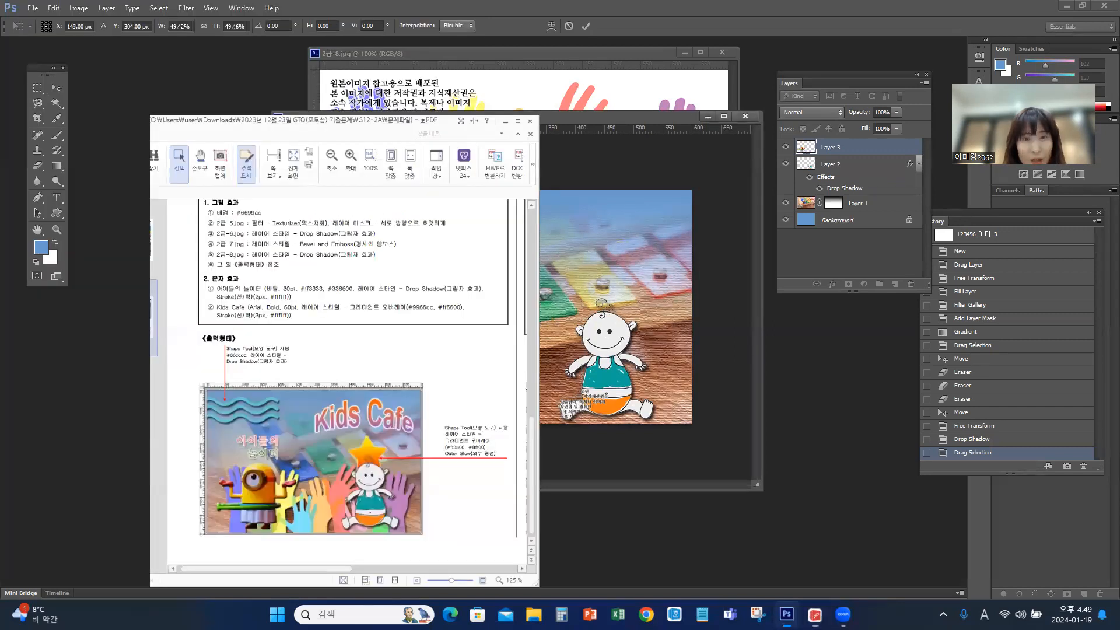
pyautogui.click(815, 615)
pyautogui.click(816, 615)
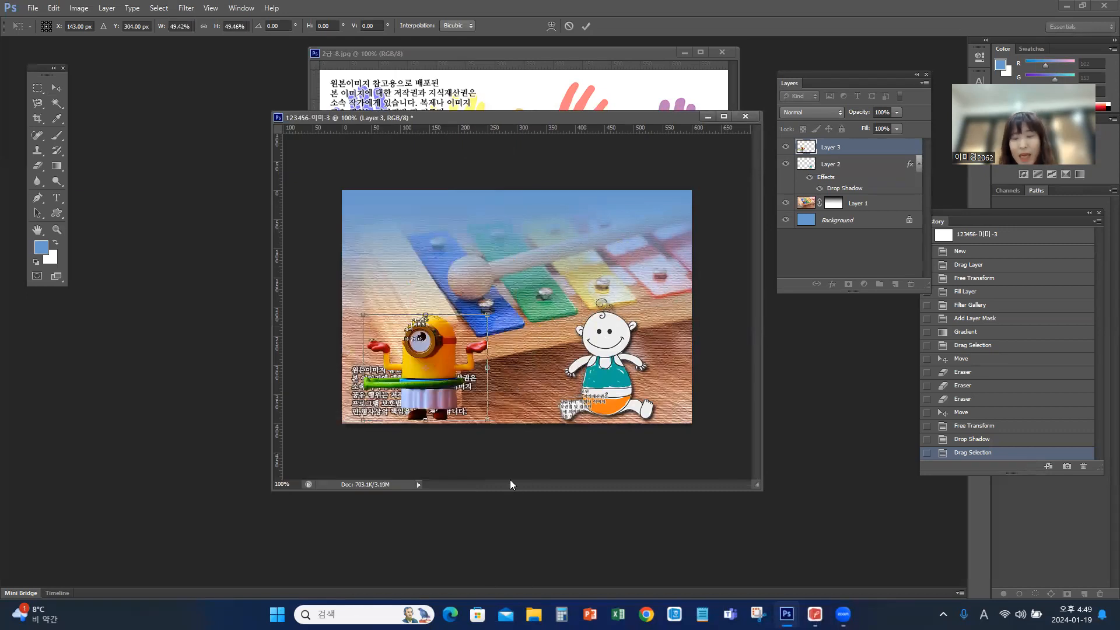
pyautogui.press('Return')
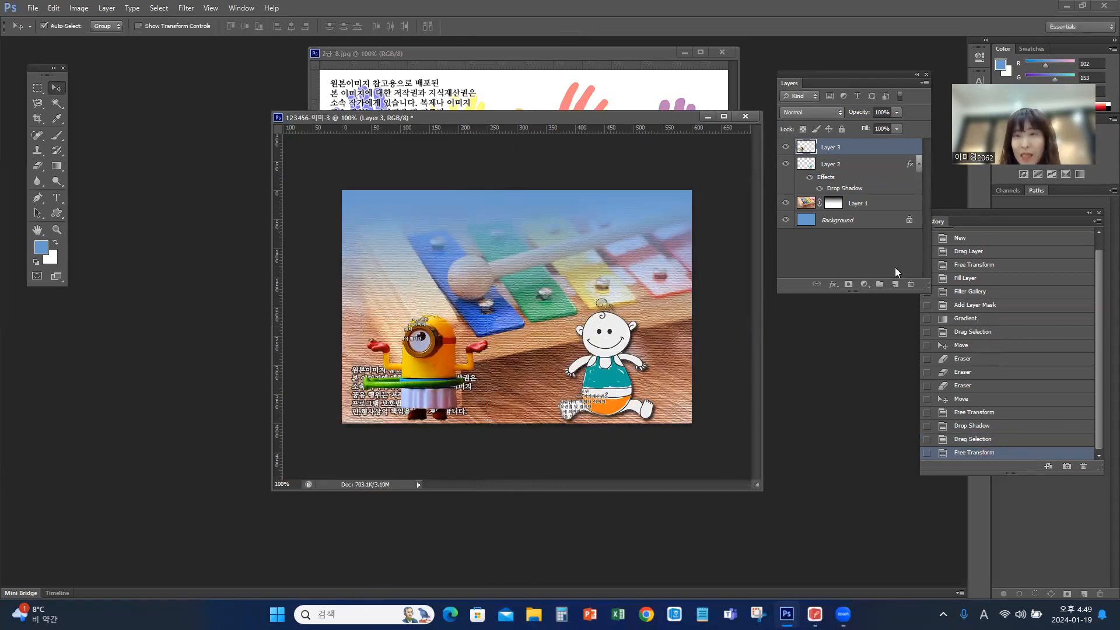
# Step: Apply a Bevel & Emboss layer style with Inner Bevel to the minion on Layer 3, and consult the effect list in the PDF
pyautogui.click(834, 285)
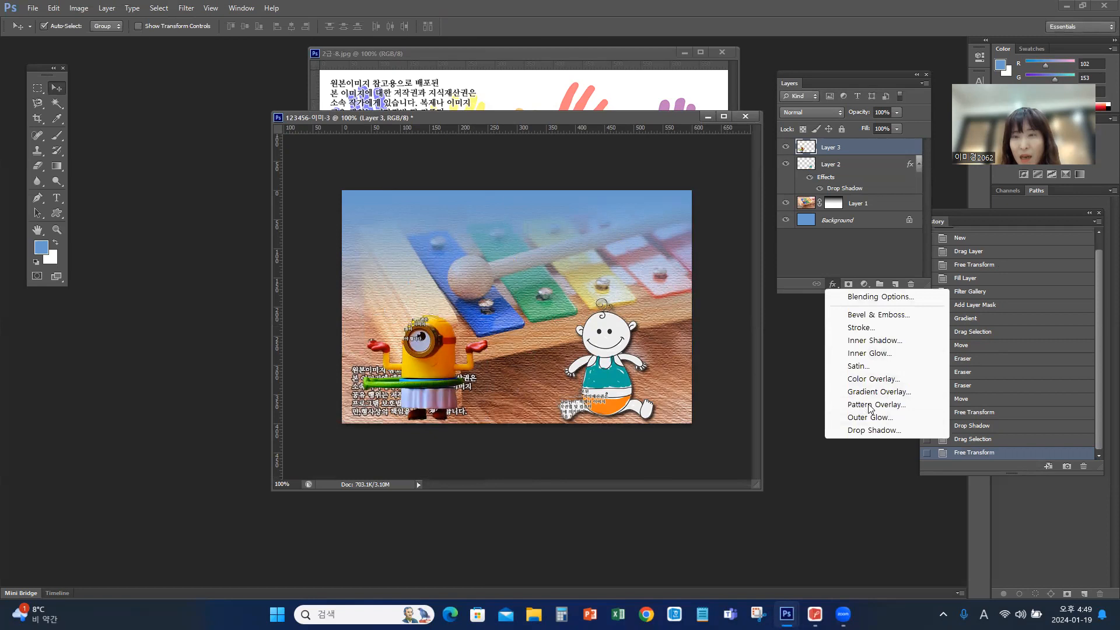
pyautogui.click(876, 318)
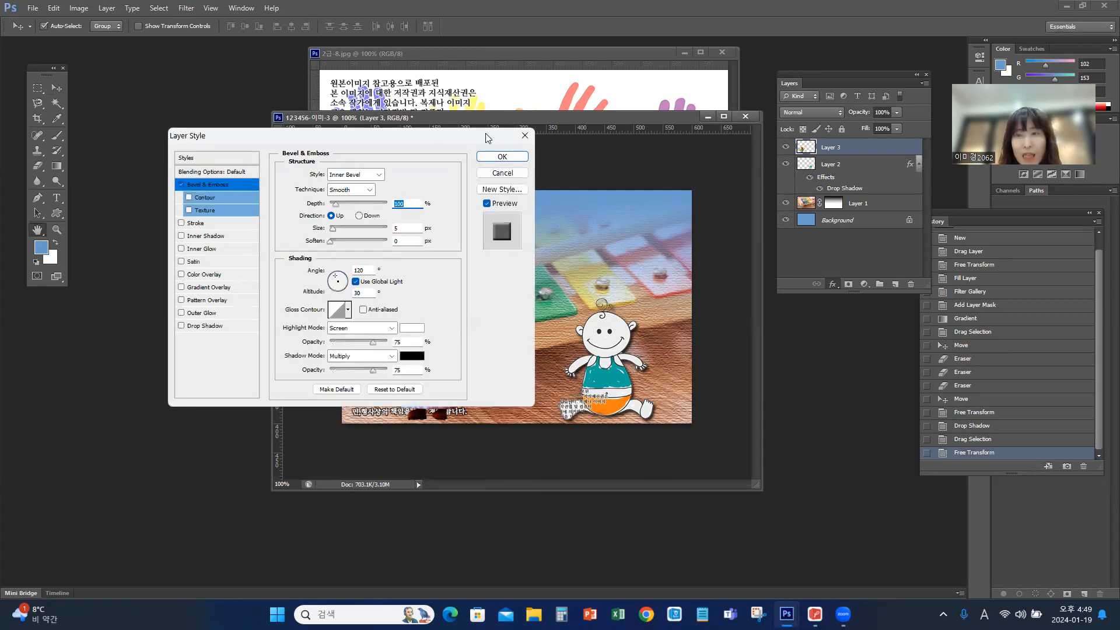
pyautogui.moveTo(485, 133); pyautogui.dragTo(847, 289)
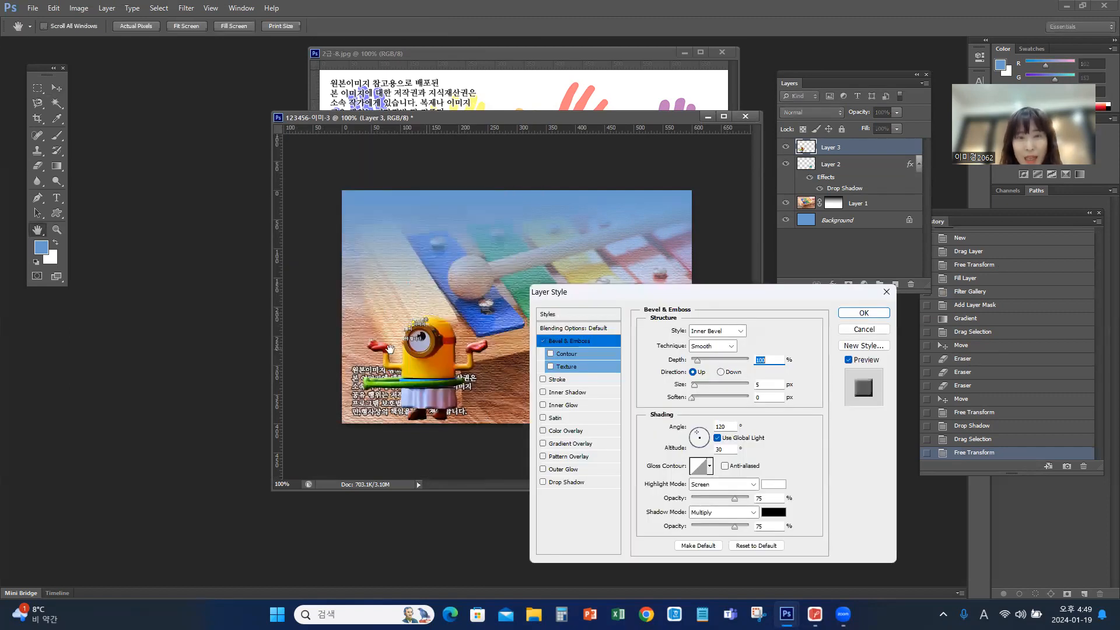
pyautogui.click(863, 314)
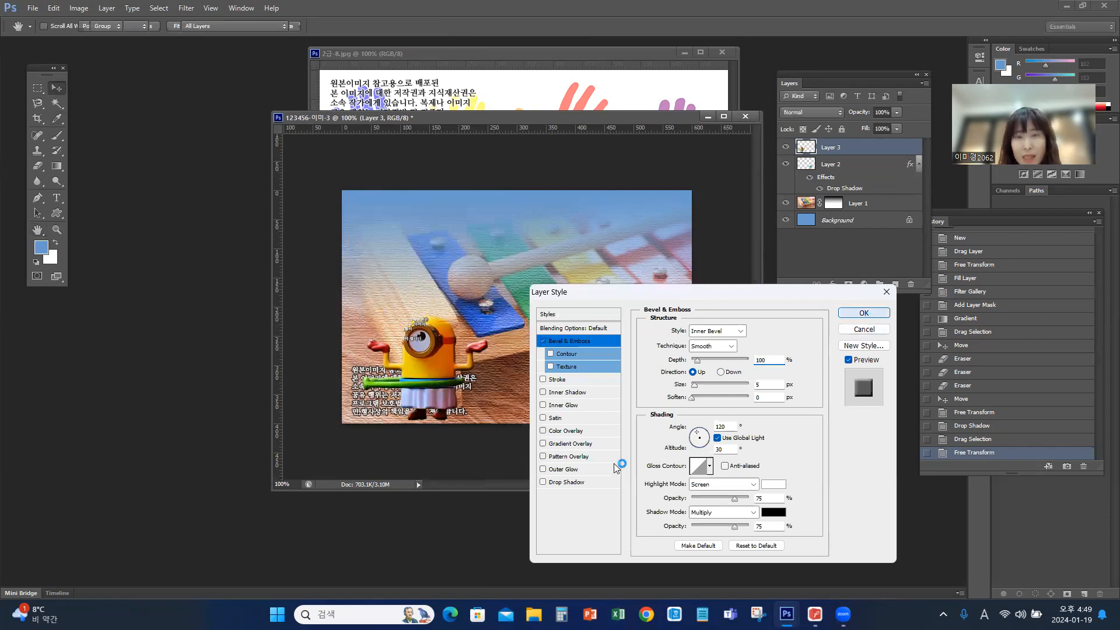
pyautogui.click(815, 614)
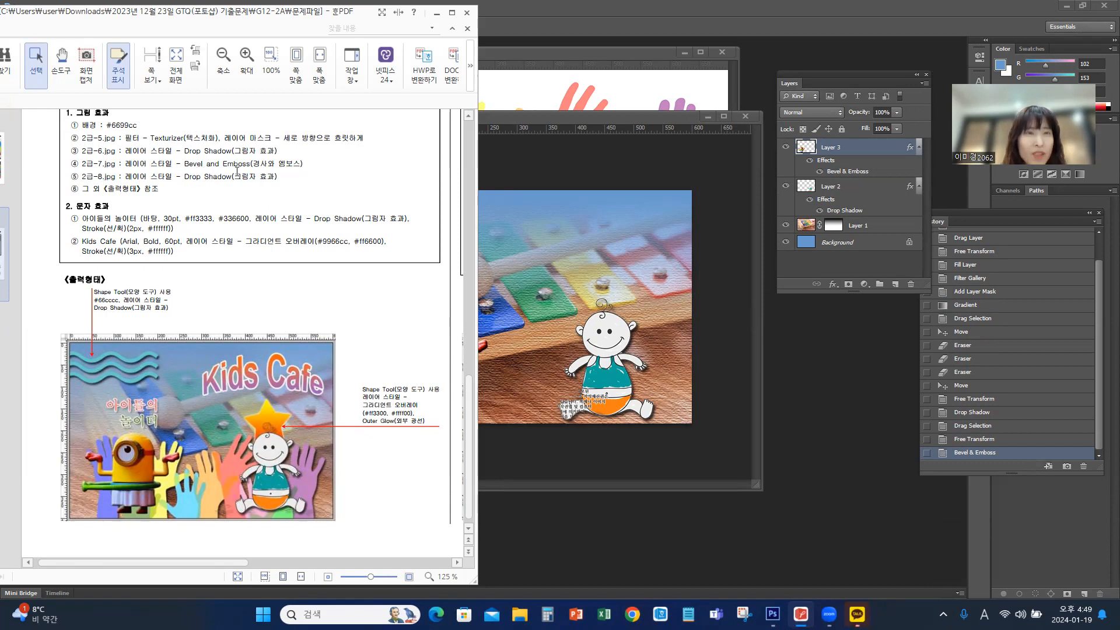
pyautogui.click(562, 118)
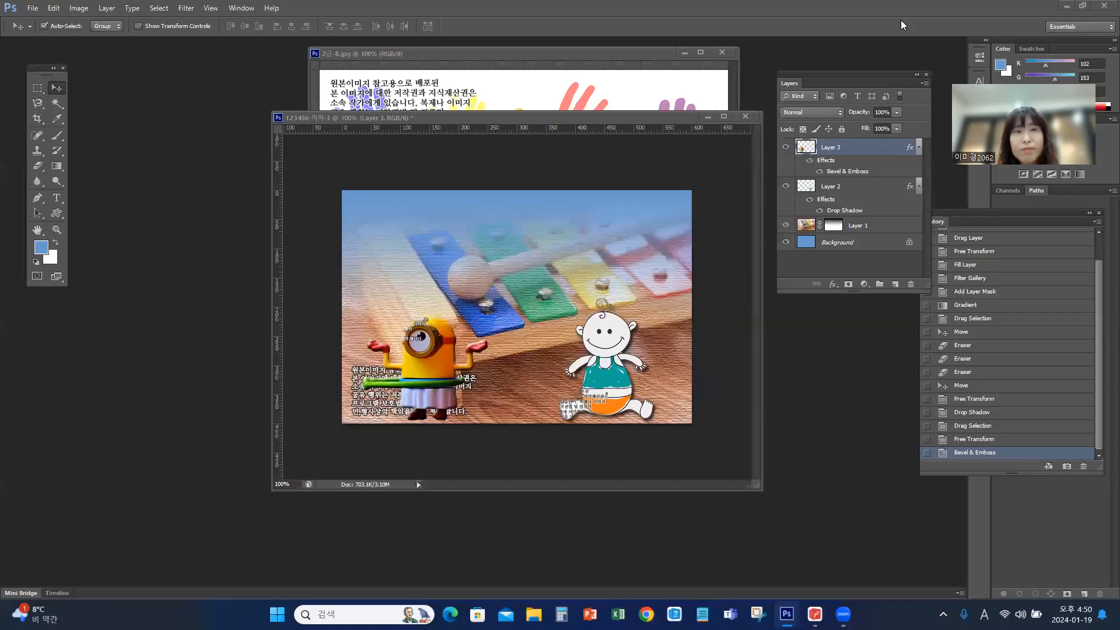
# Step: Bring the 2급-8.jpg hands image to the front, move its window clear of the composition, and check its required effect in the PDF
pyautogui.click(536, 51)
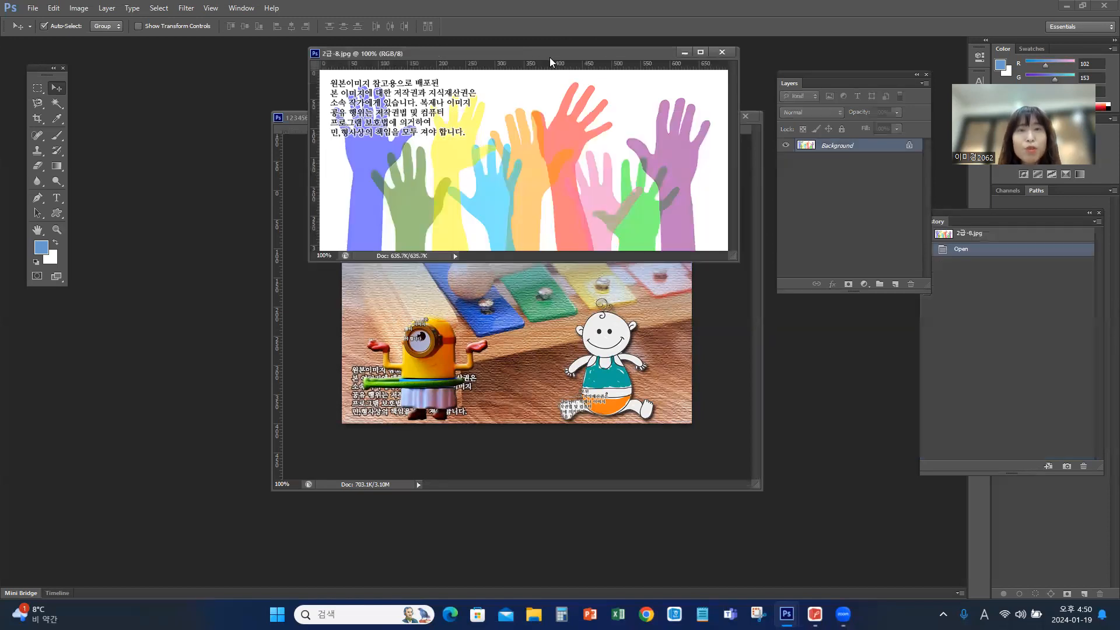
pyautogui.moveTo(549, 56); pyautogui.dragTo(363, 101)
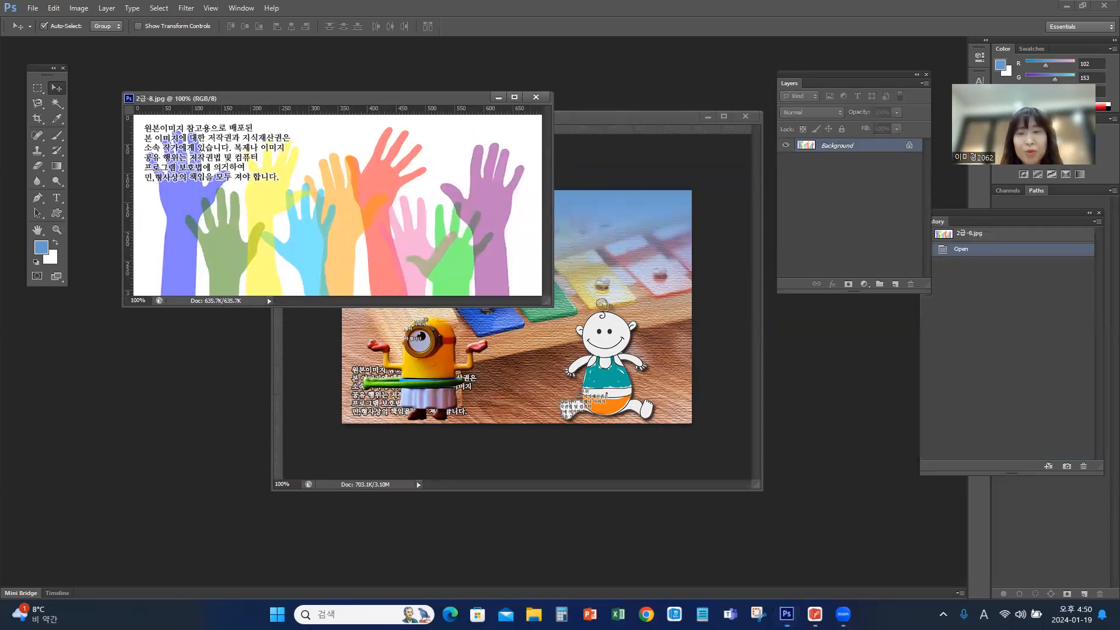
pyautogui.hotkey('alt', 'Tab')
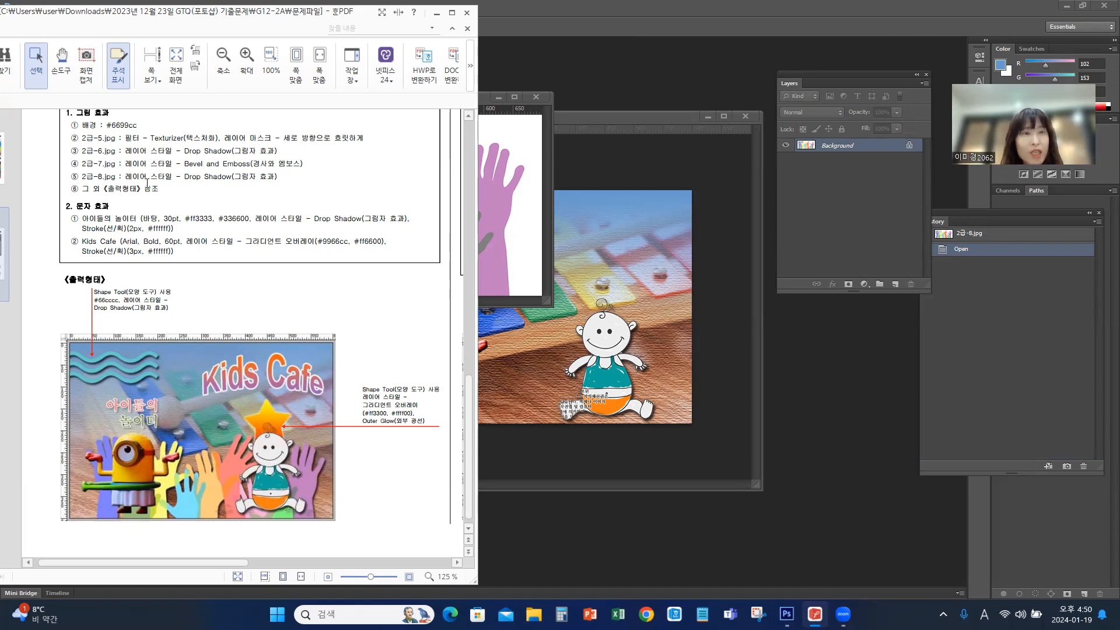
pyautogui.click(533, 158)
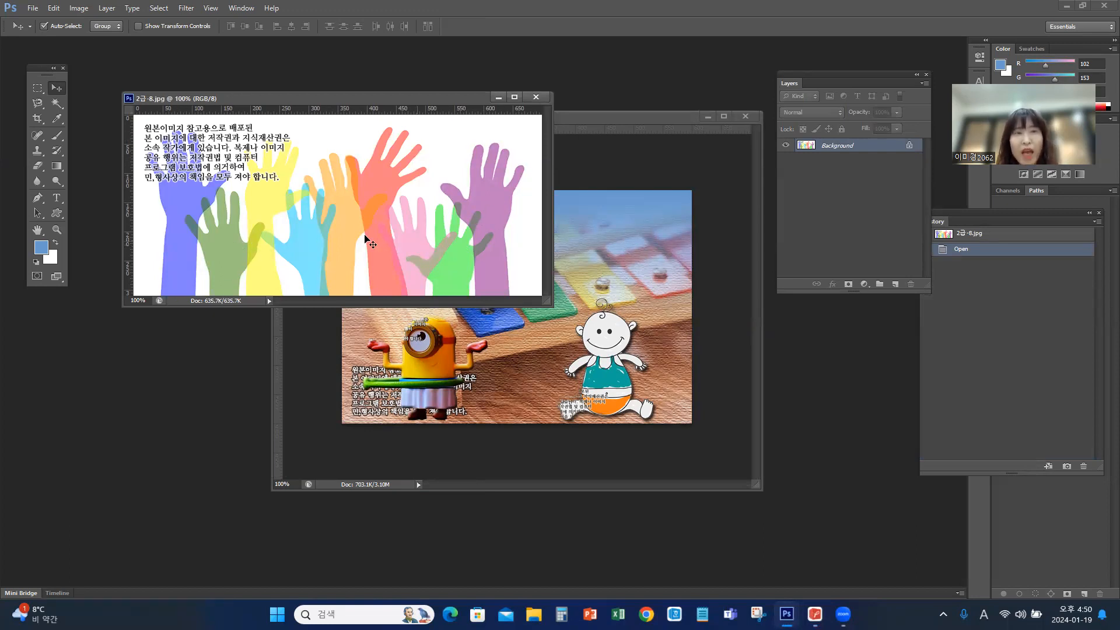
# Step: Select all the coloured hands in 2급-8.jpg by picking the white background and gaps with the Magic Wand and inverting the selection
pyautogui.click(57, 104)
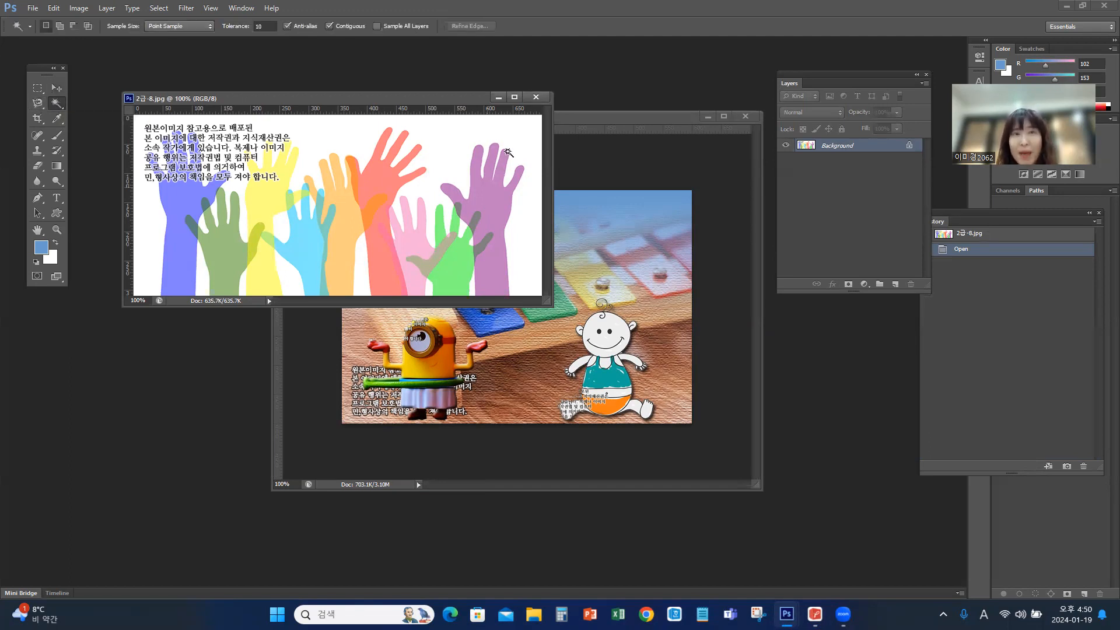
pyautogui.click(451, 138)
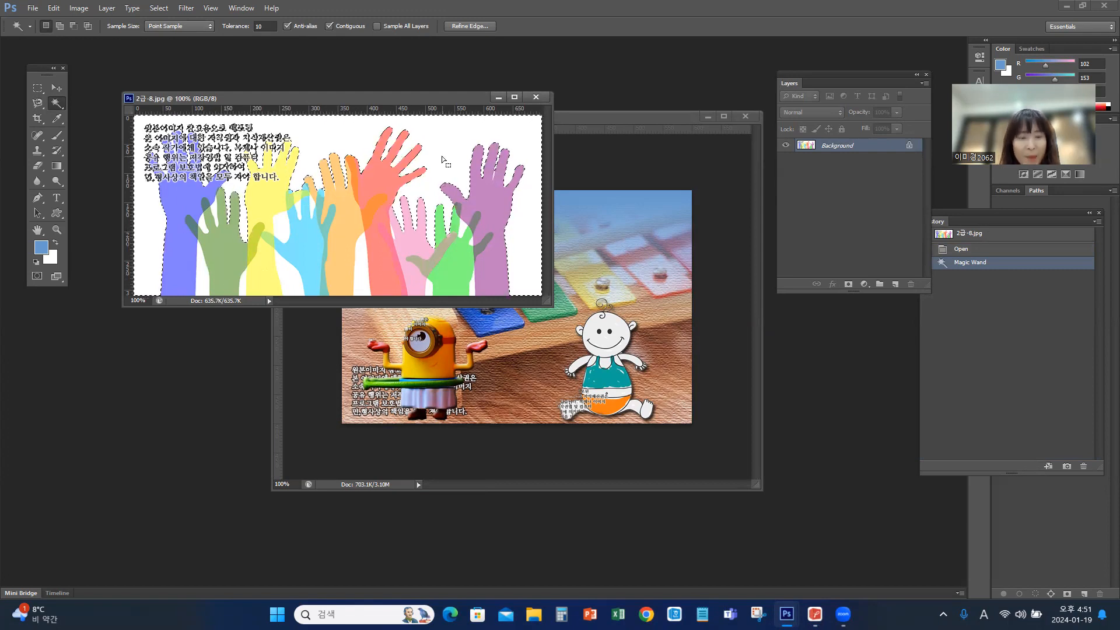
pyautogui.press('shift')
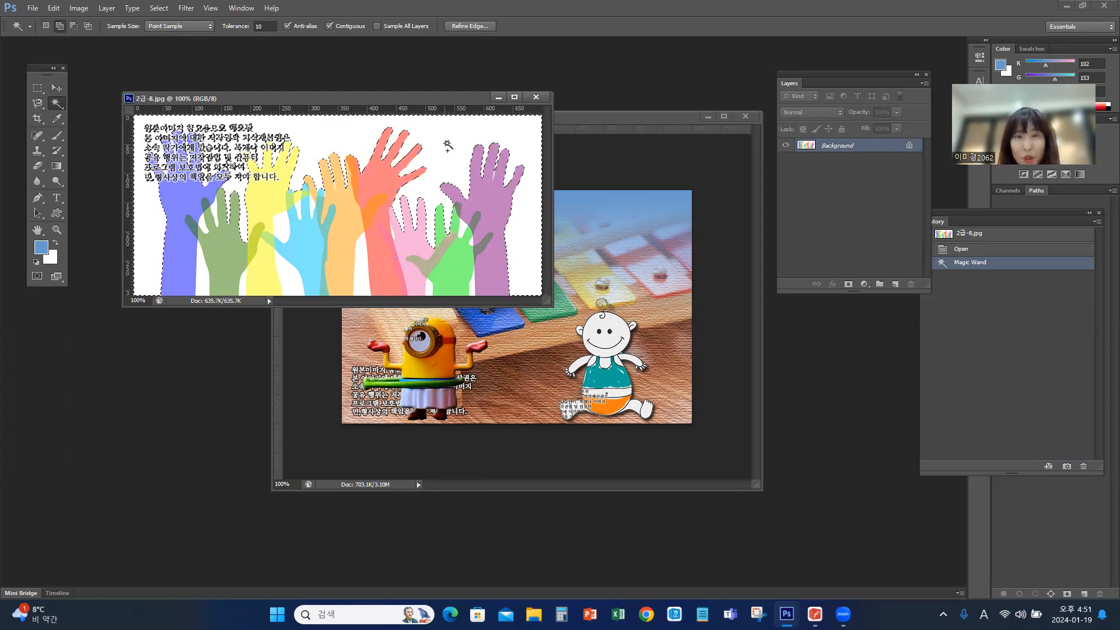
pyautogui.click(361, 274)
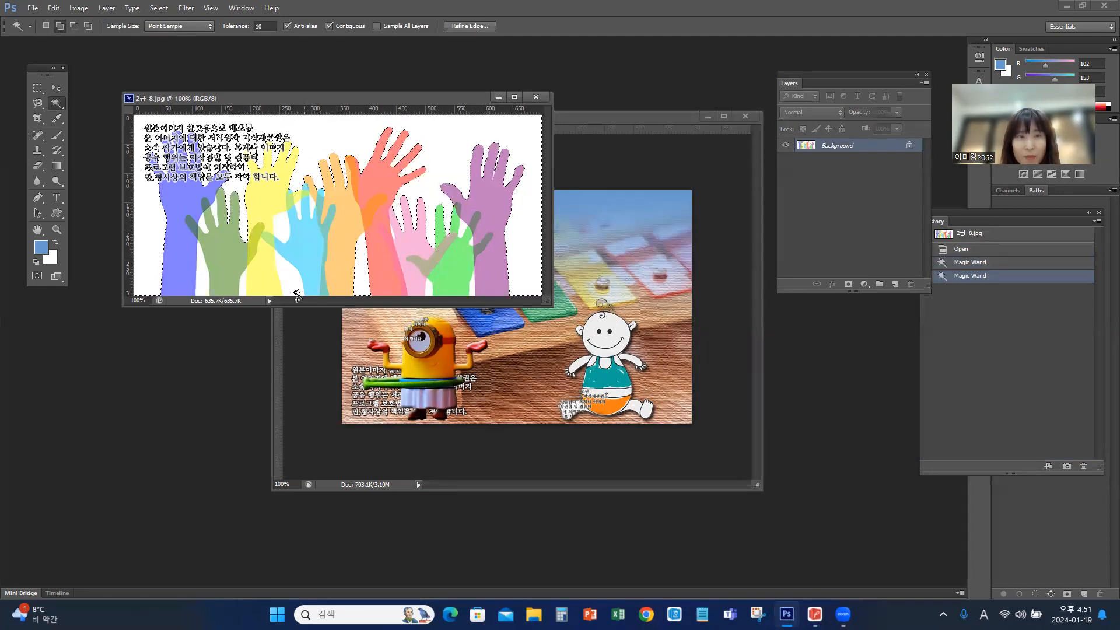
pyautogui.click(285, 258)
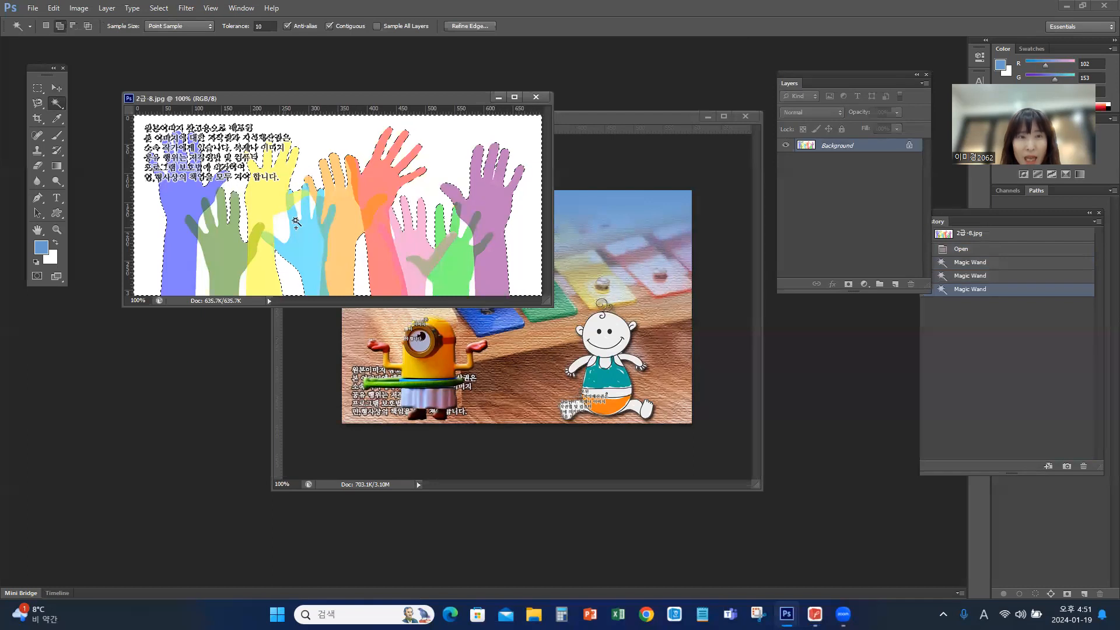
pyautogui.click(283, 228)
pyautogui.click(311, 205)
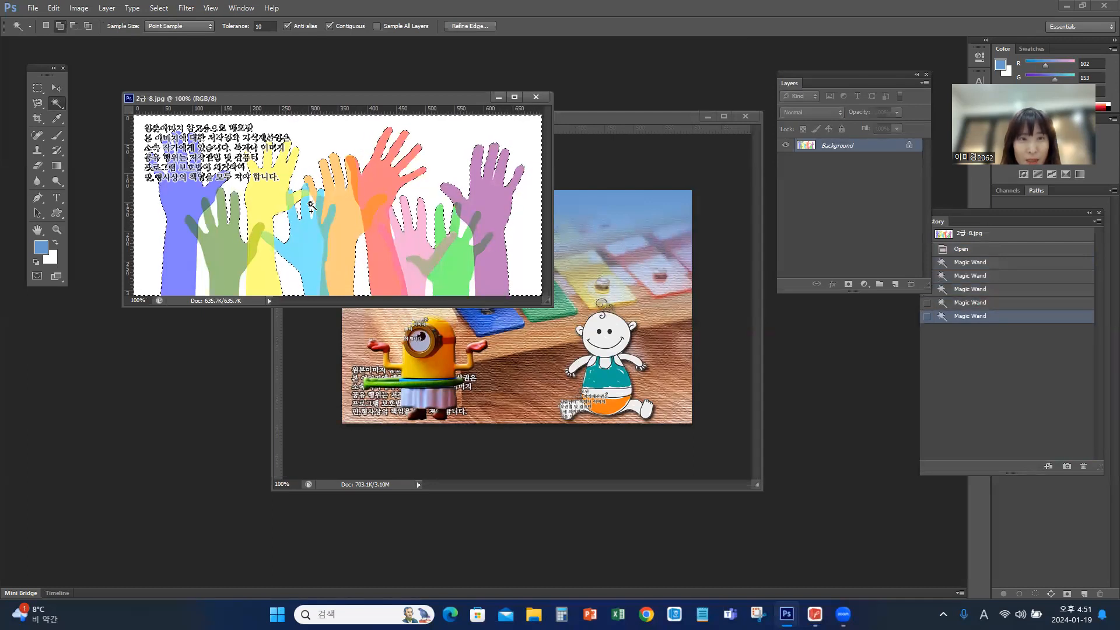
pyautogui.click(292, 252)
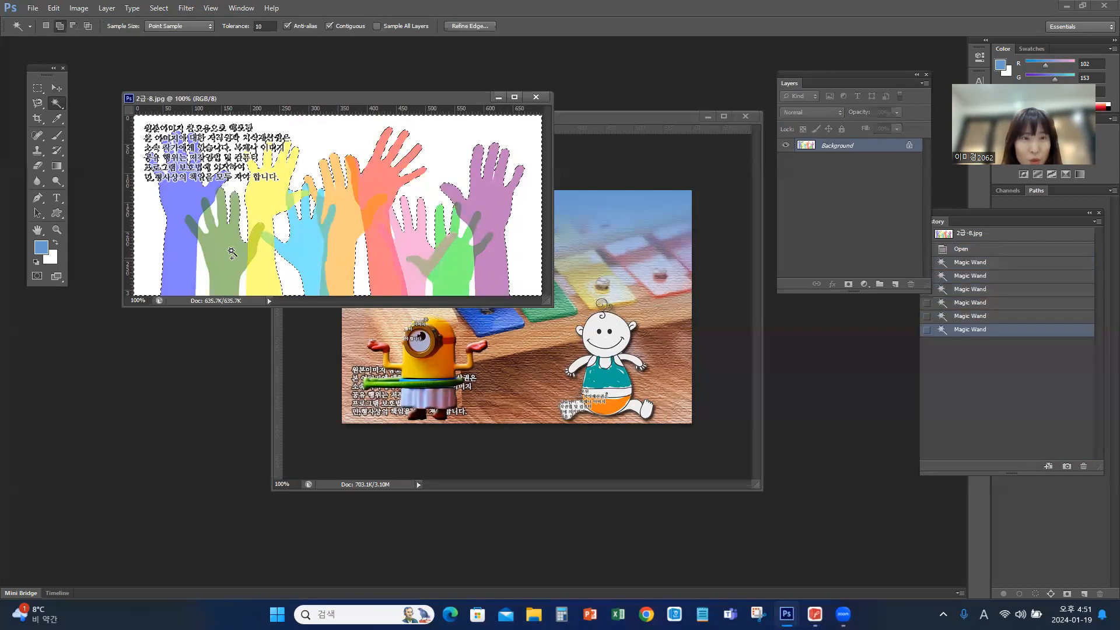
pyautogui.click(203, 225)
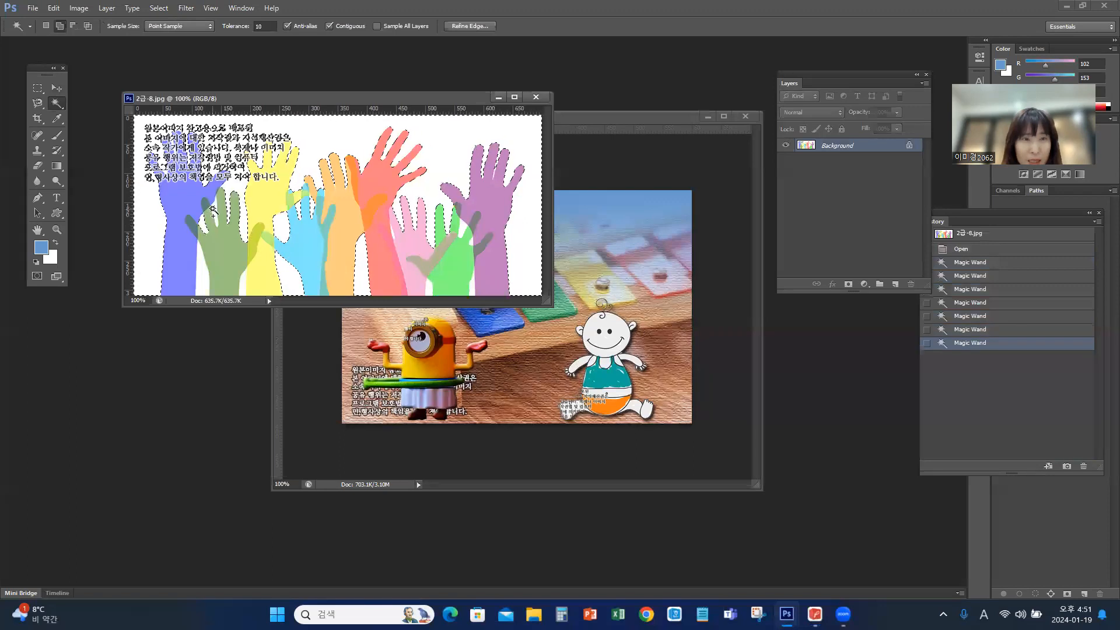
pyautogui.click(208, 257)
pyautogui.click(249, 295)
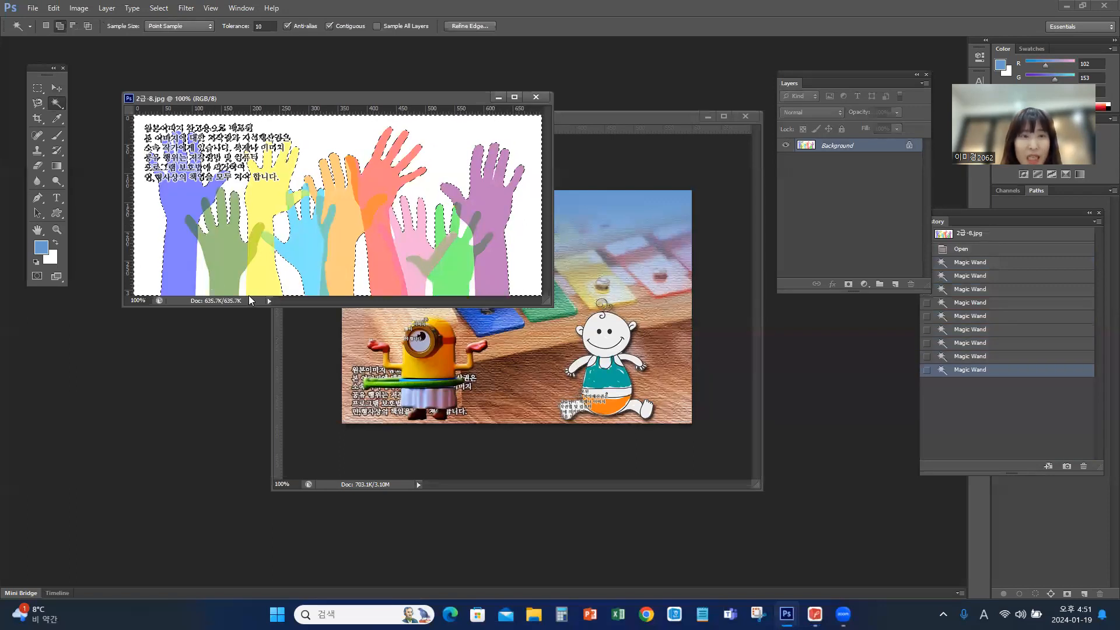
pyautogui.click(241, 287)
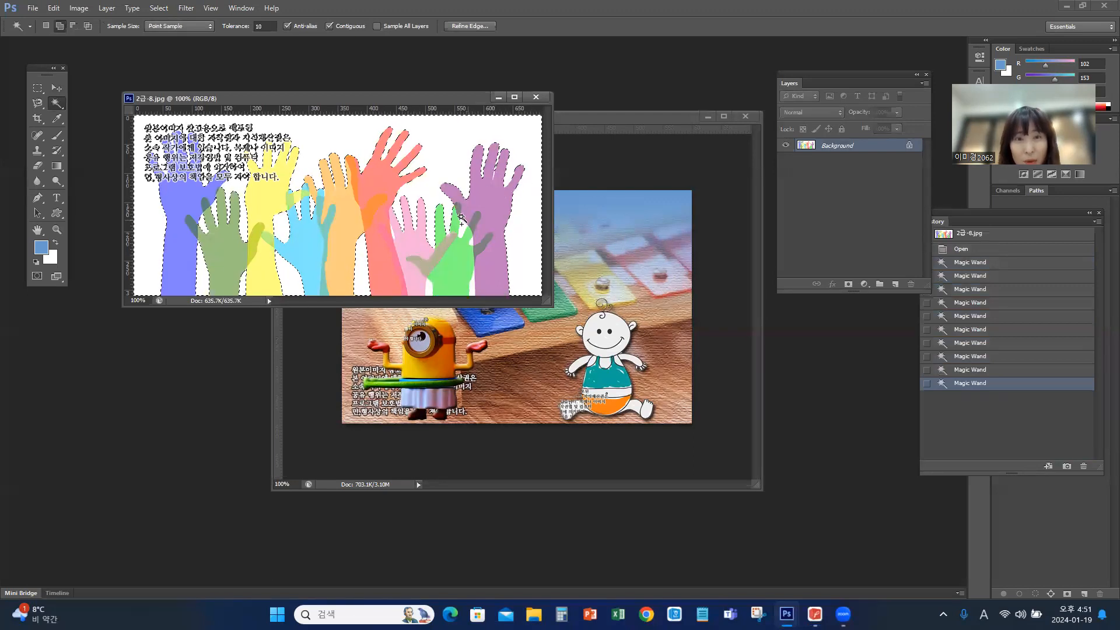
pyautogui.click(472, 243)
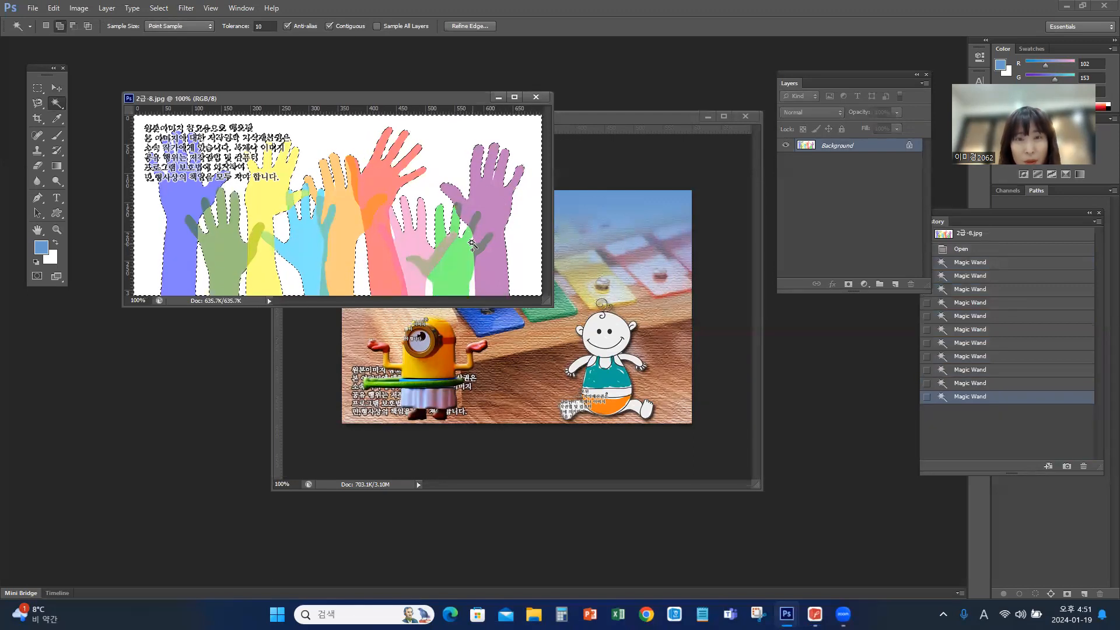
pyautogui.click(474, 255)
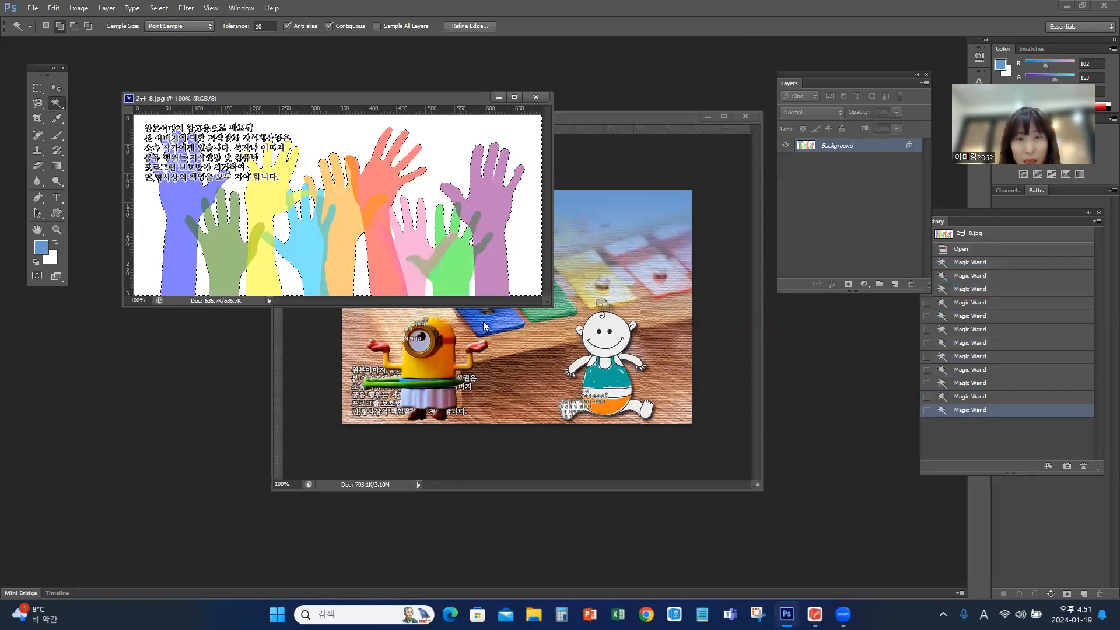
pyautogui.click(473, 290)
pyautogui.click(439, 295)
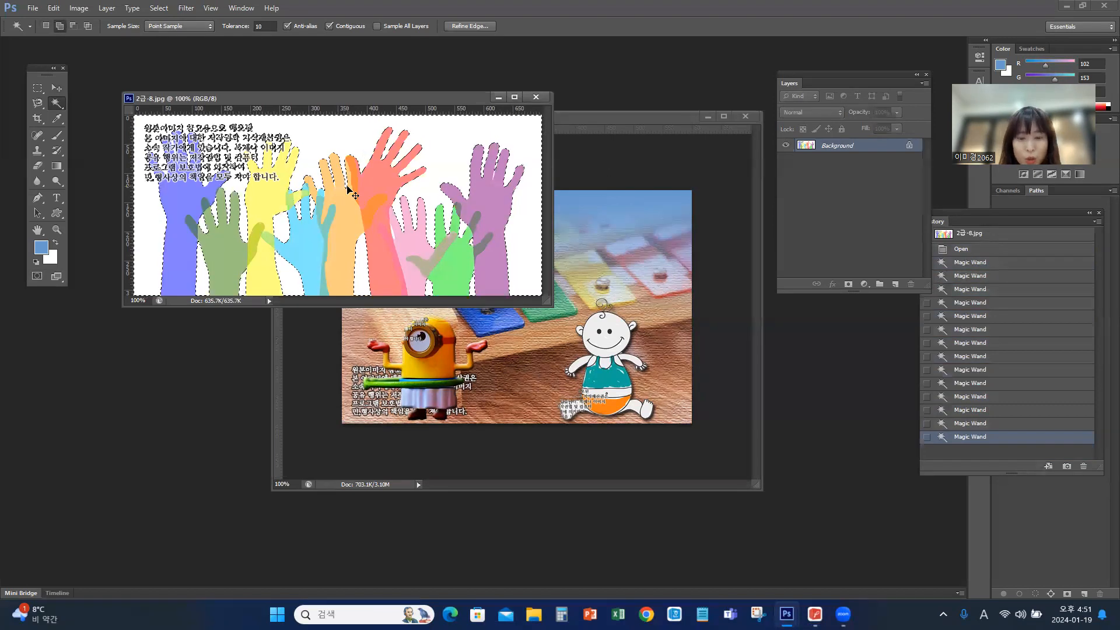
pyautogui.hotkey('ctrl', 'shift', 'i')
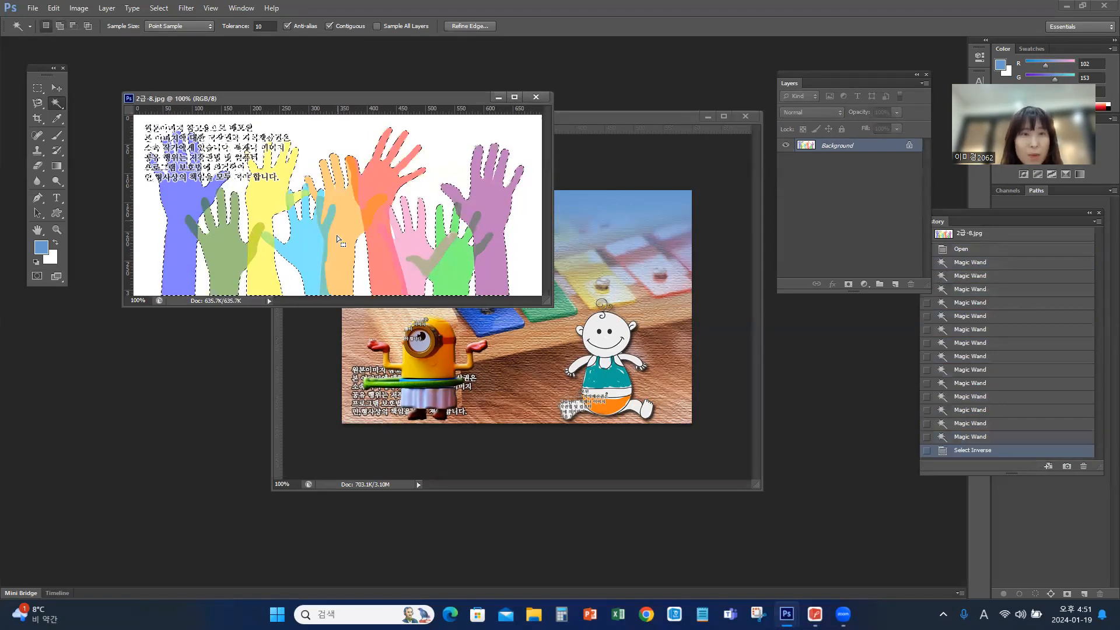
# Step: Move the selected hands into the 123456-이미-3 composition and reorder their layer between Layer 2 and Layer 1
pyautogui.click(56, 88)
pyautogui.moveTo(380, 239); pyautogui.dragTo(528, 354)
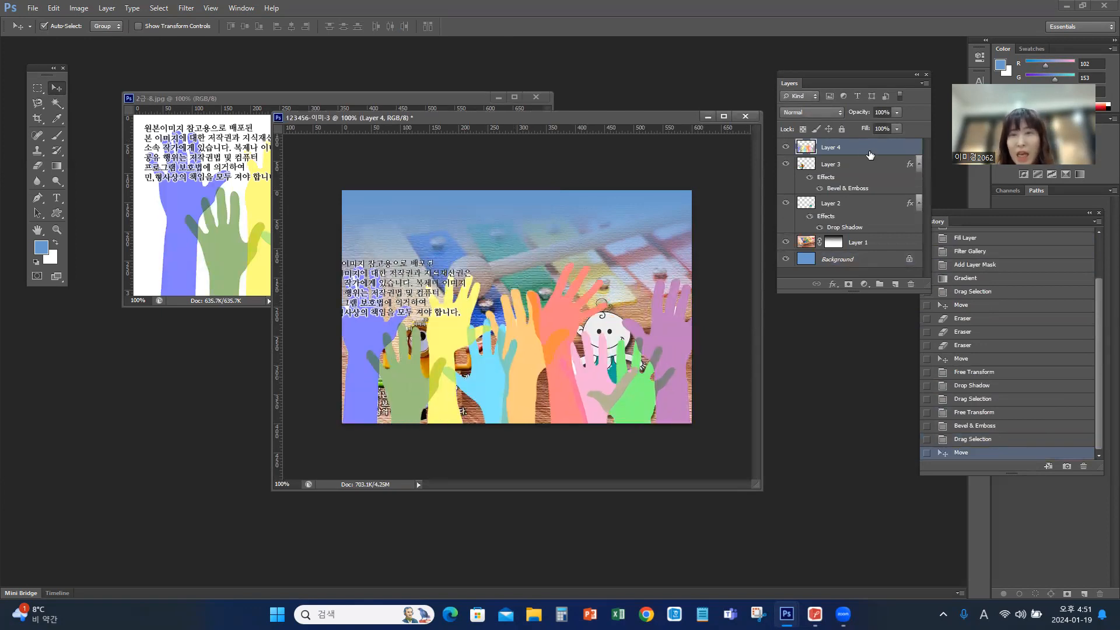
pyautogui.moveTo(862, 147); pyautogui.dragTo(840, 235)
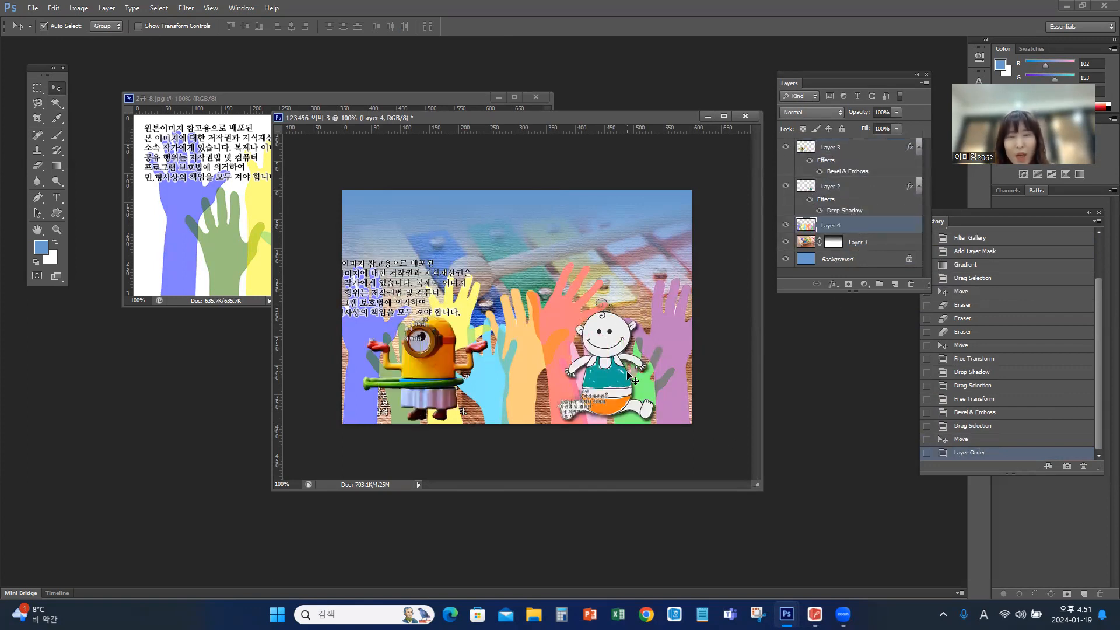
# Step: Scale the hands on Layer 4 to about 86% and place them along the canvas's lower edge, comparing with the PDF sample
pyautogui.hotkey('ctrl', 't')
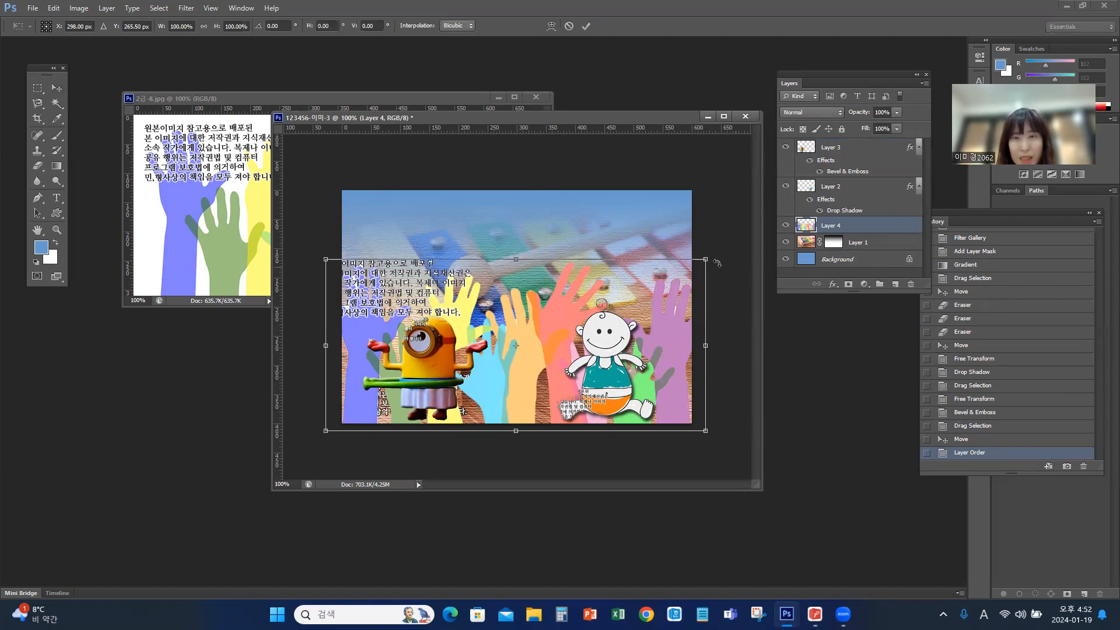
pyautogui.moveTo(707, 257); pyautogui.dragTo(666, 277)
pyautogui.moveTo(537, 400); pyautogui.dragTo(536, 438)
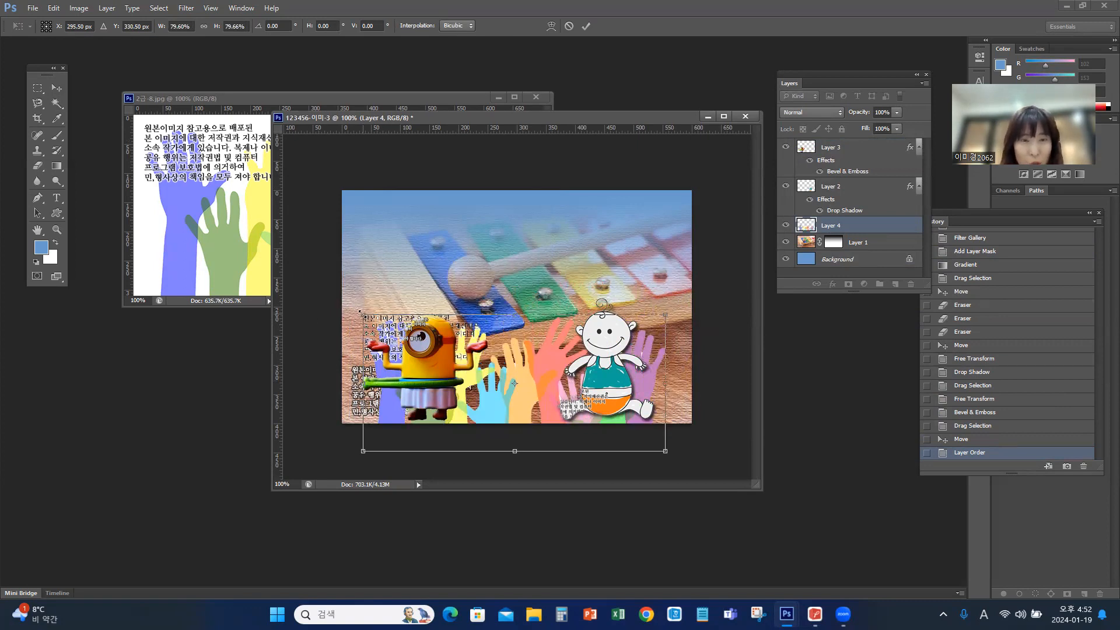
pyautogui.moveTo(359, 312); pyautogui.dragTo(356, 311)
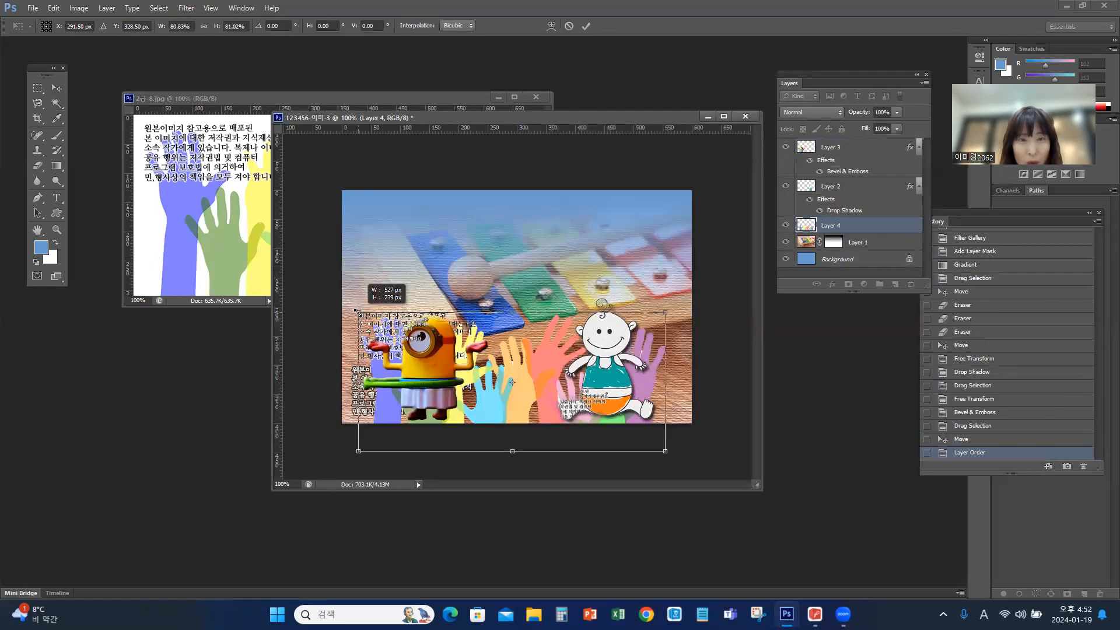
pyautogui.moveTo(668, 315); pyautogui.dragTo(686, 303)
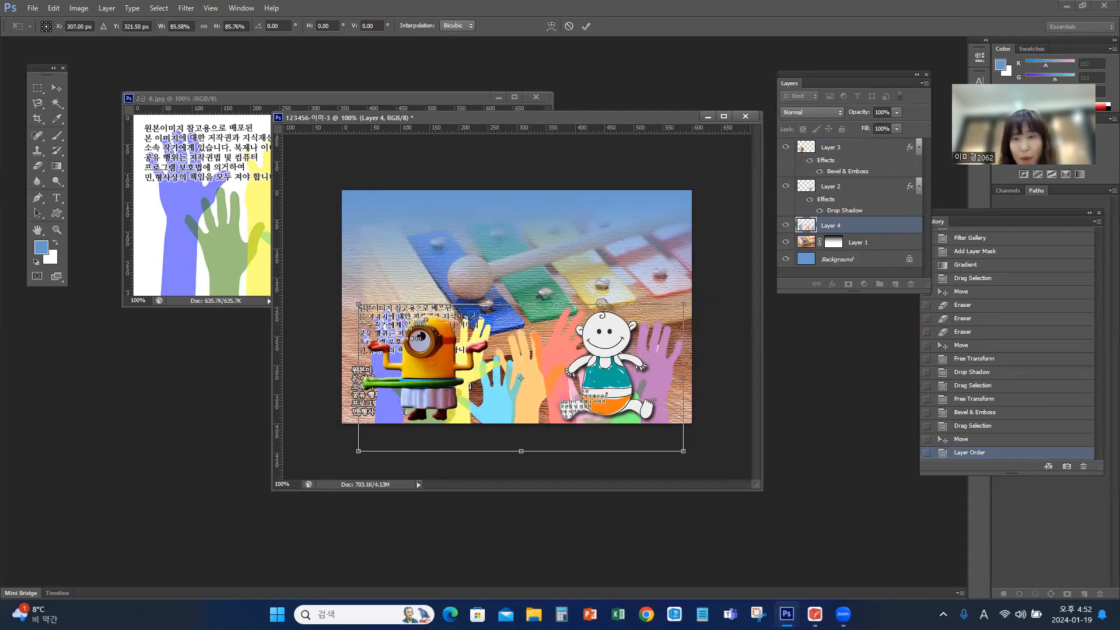
pyautogui.hotkey('alt', 'Tab')
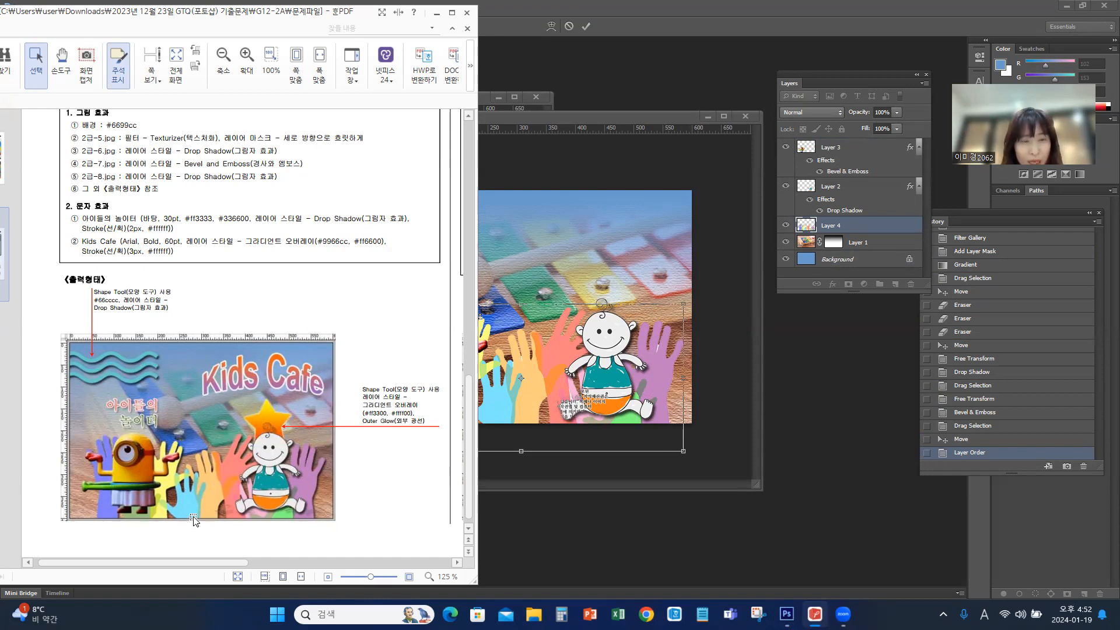
pyautogui.click(569, 120)
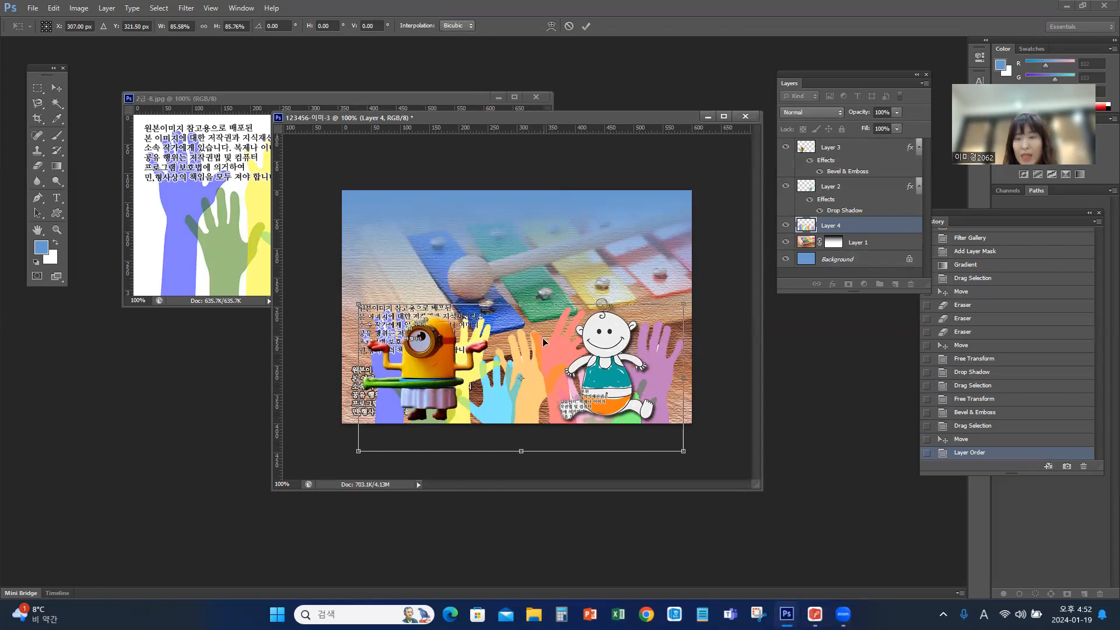
pyautogui.press('Return')
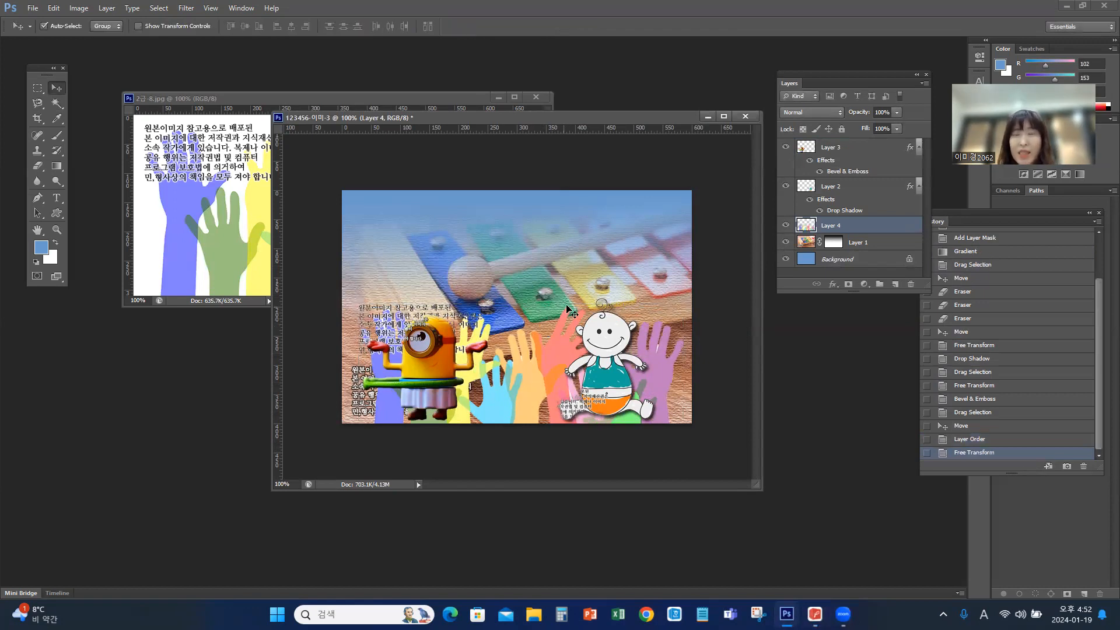
# Step: Apply a Drop Shadow layer style with the default settings to the hands on Layer 4
pyautogui.click(832, 285)
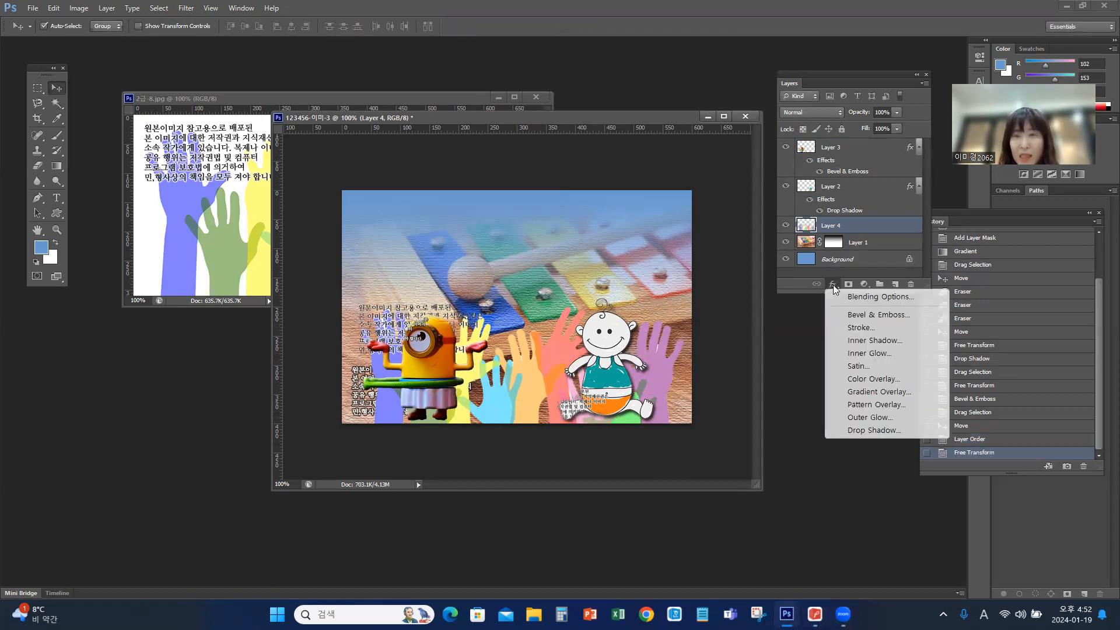
pyautogui.click(860, 434)
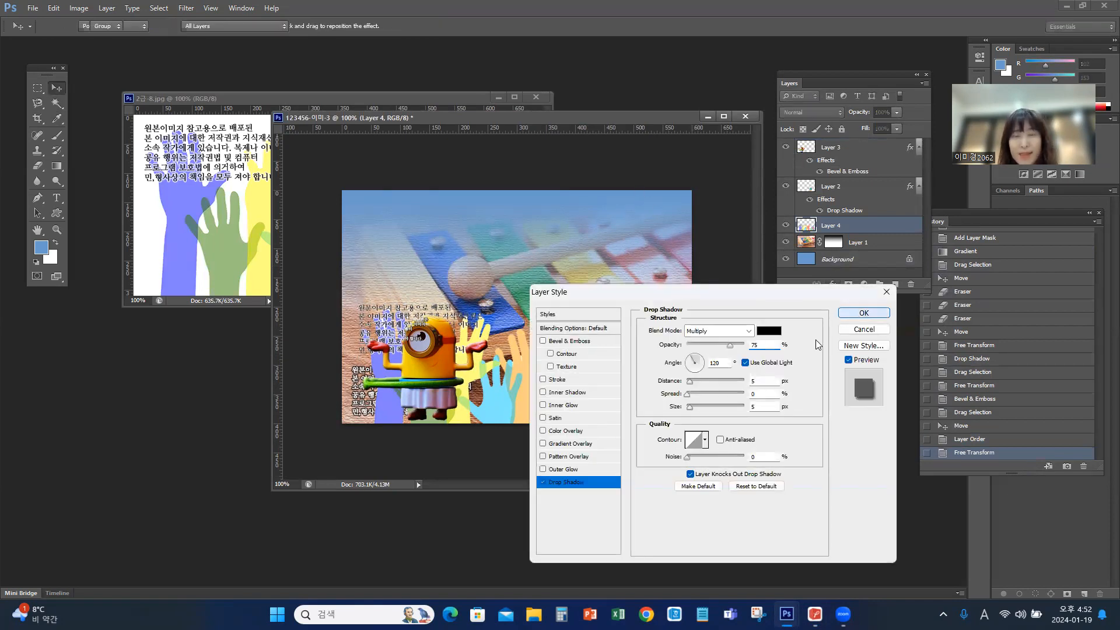
pyautogui.click(856, 315)
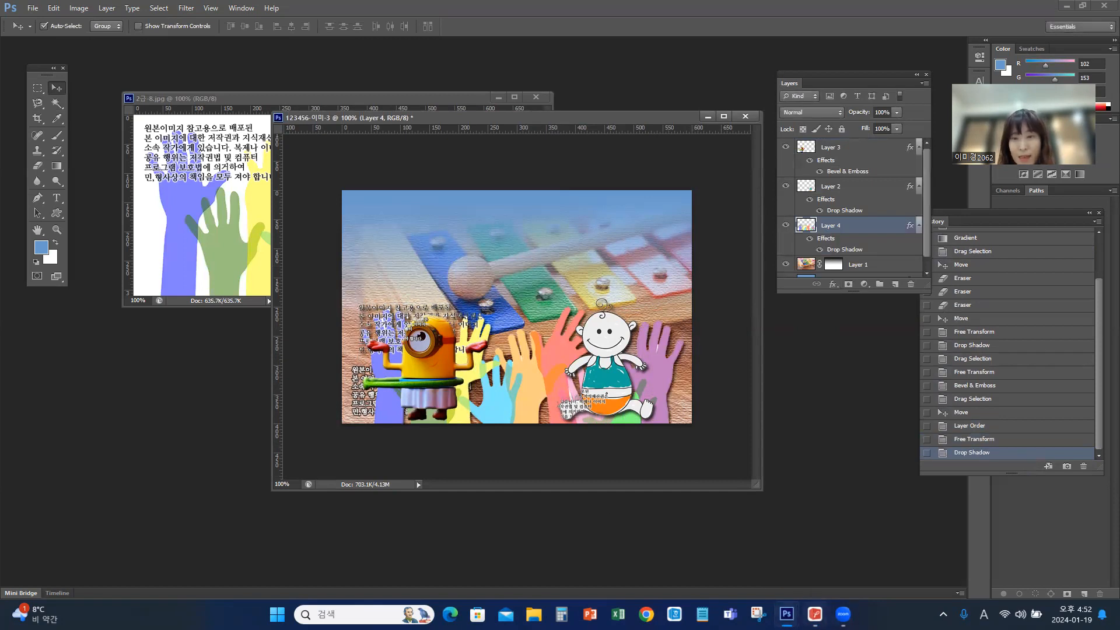
# Step: Check the PDF sample and draw a three-wave custom shape about 214 × 79 px at the canvas's upper left
pyautogui.click(814, 614)
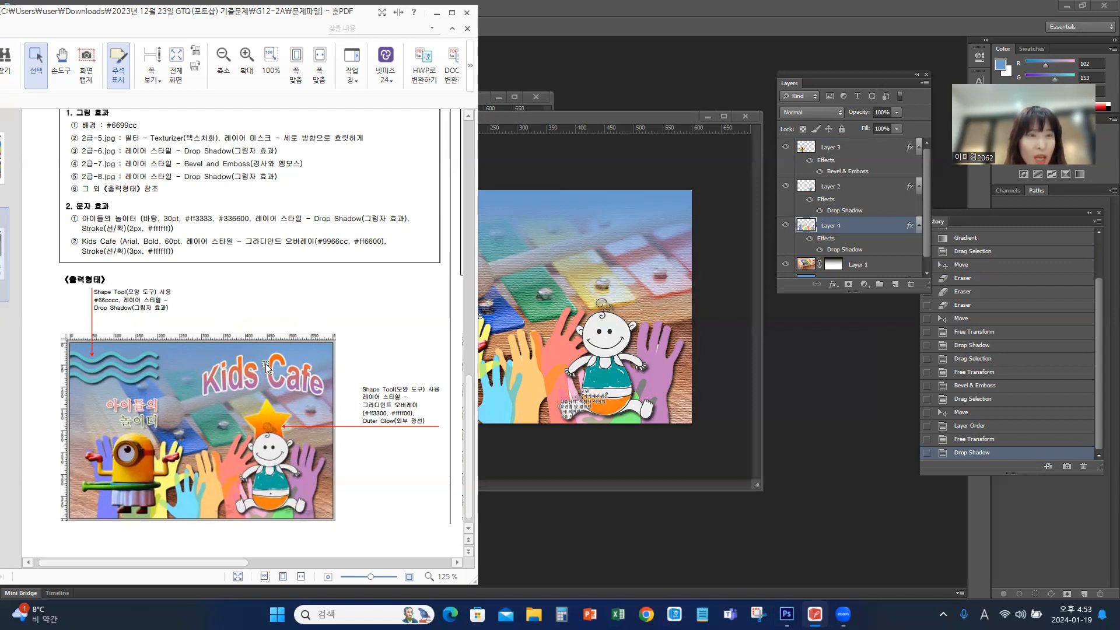
pyautogui.click(568, 118)
pyautogui.click(57, 213)
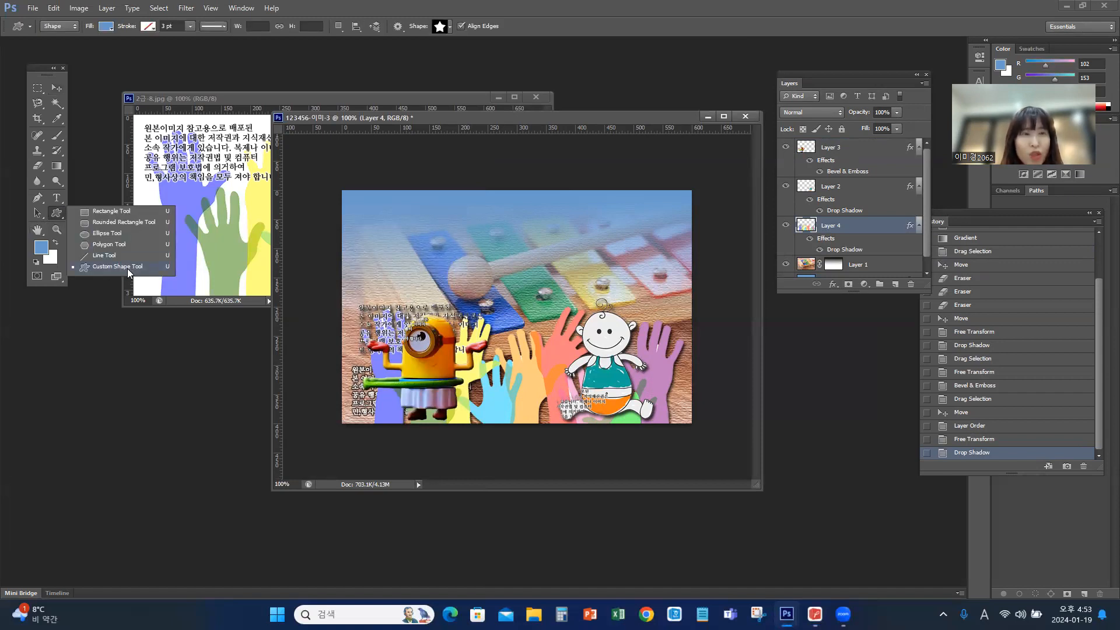
pyautogui.click(127, 268)
pyautogui.click(451, 28)
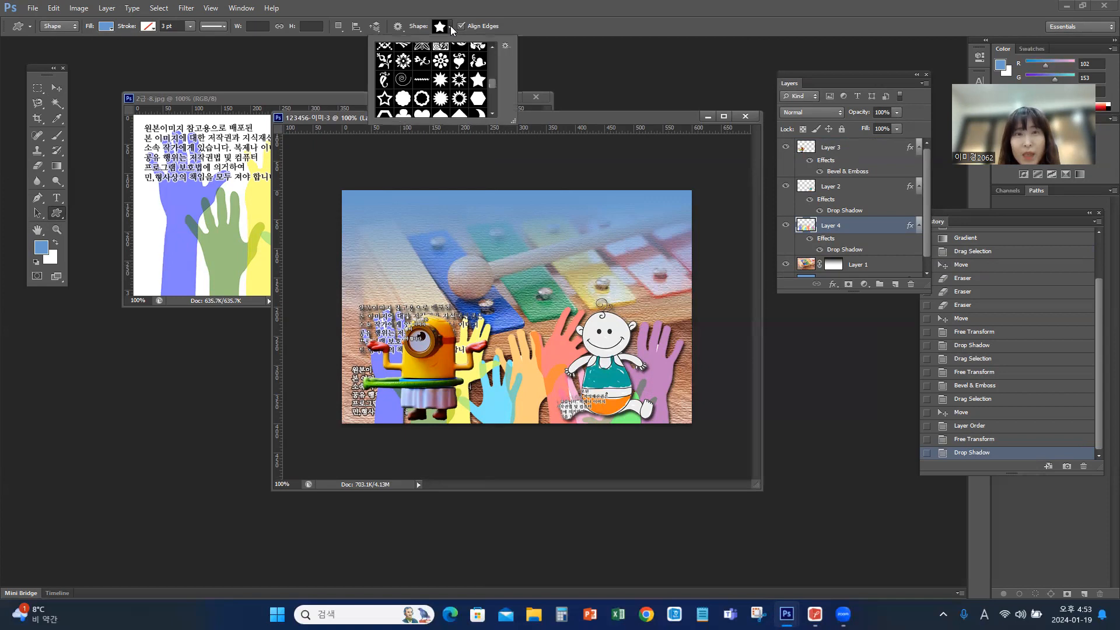
pyautogui.moveTo(492, 87); pyautogui.dragTo(489, 71)
pyautogui.click(441, 100)
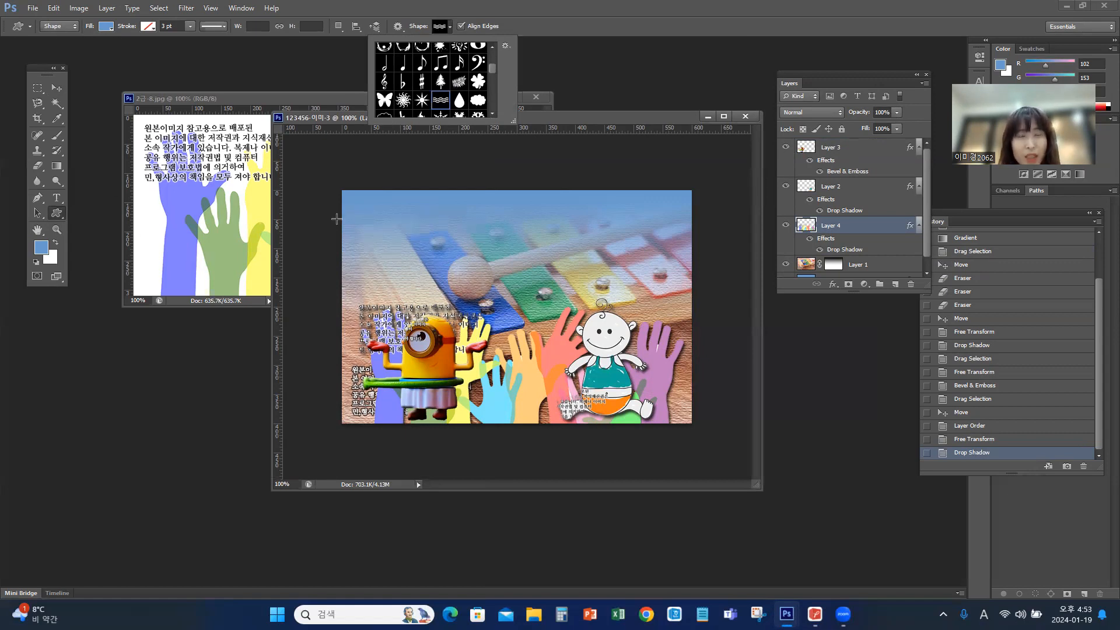
pyautogui.moveTo(325, 226); pyautogui.dragTo(450, 270)
pyautogui.moveTo(843, 614)
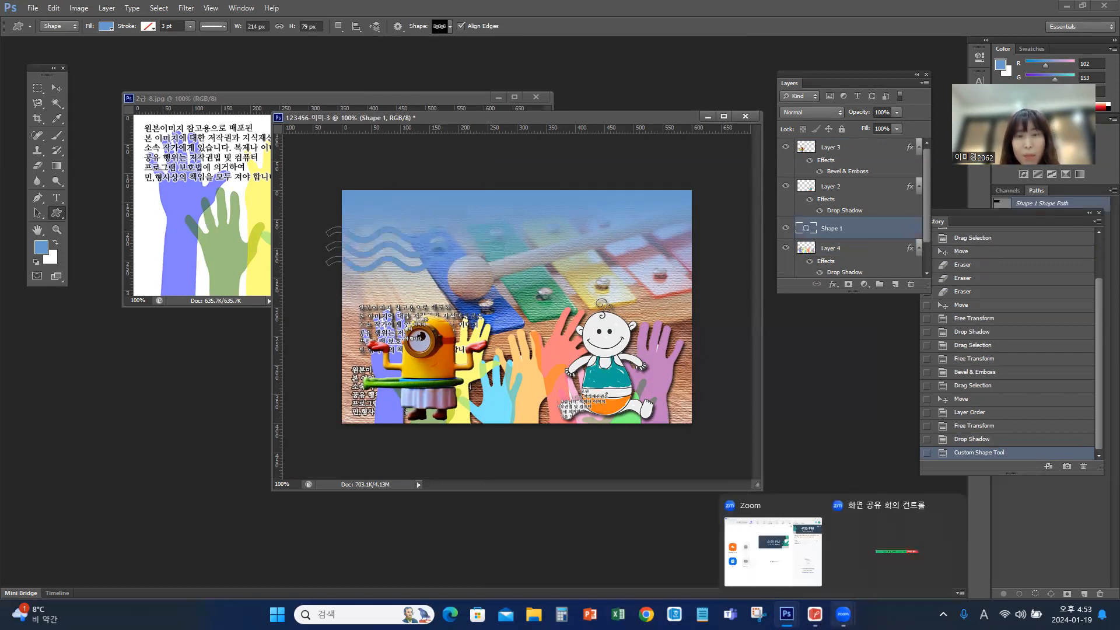
# Step: Compare with the PDF sample and move the wave shape slightly up and to the right in the canvas's upper-left corner
pyautogui.click(815, 615)
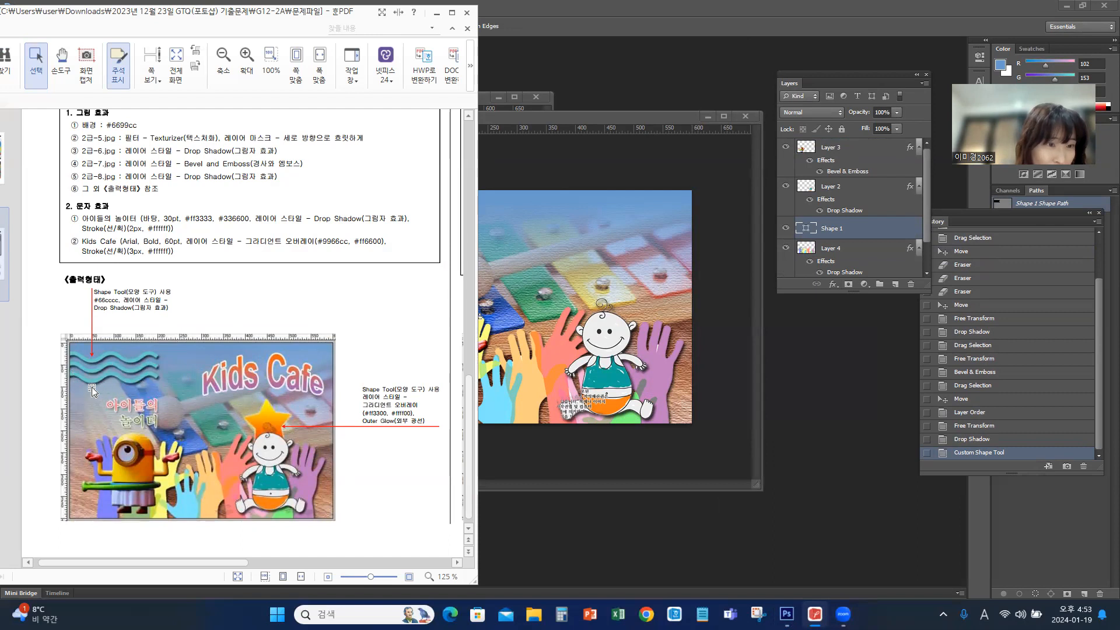
pyautogui.click(568, 114)
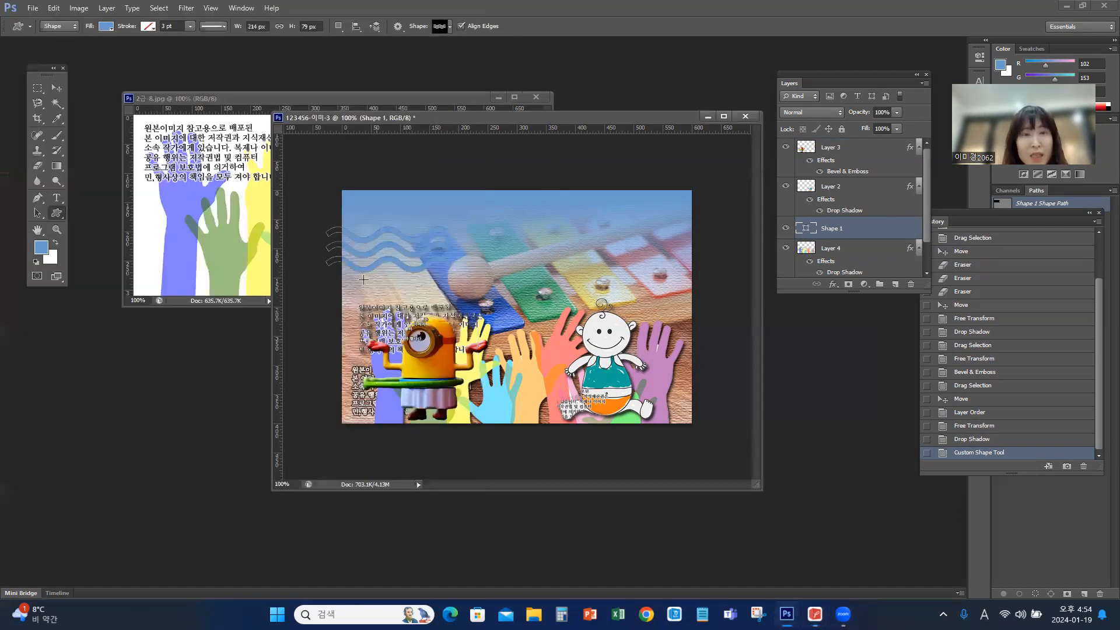
pyautogui.click(57, 89)
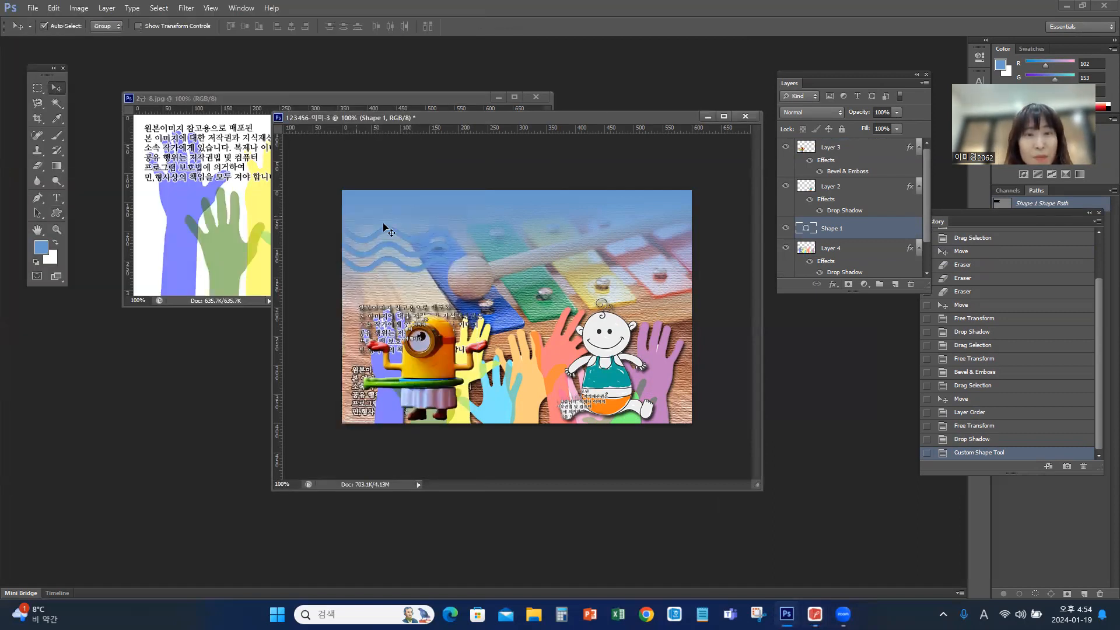
pyautogui.moveTo(383, 234)
pyautogui.mouseDown()
pyautogui.moveTo(387, 205)
pyautogui.moveTo(396, 218)
pyautogui.mouseUp()
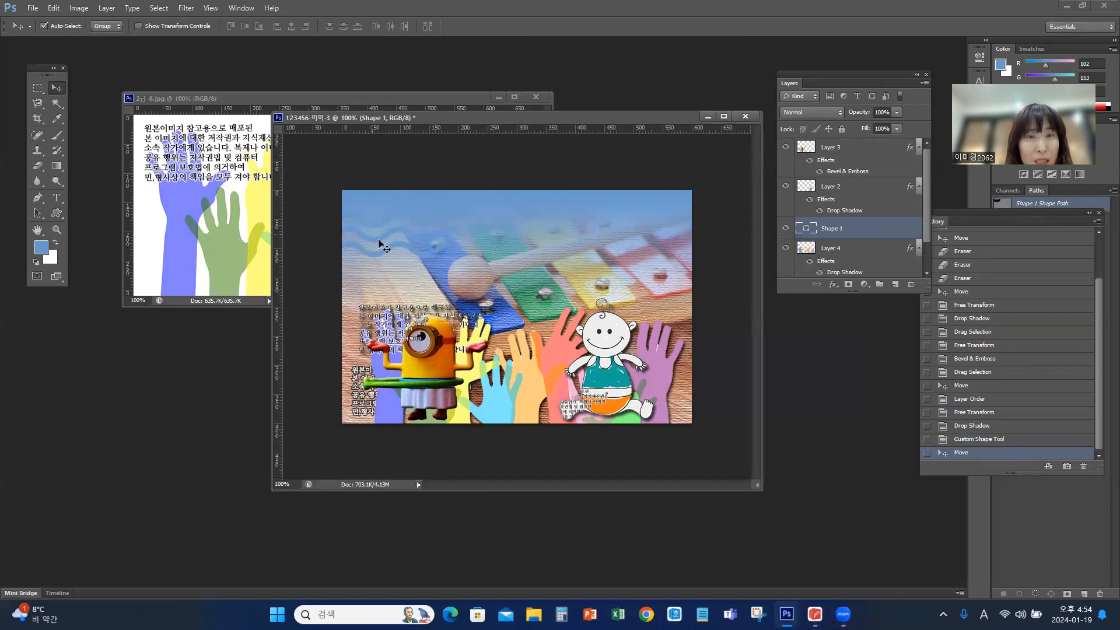
# Step: Align the waves using a vertical guide at about 200 px and horizontal guides at about 35 and 100 px, and hide the guides
pyautogui.moveTo(278, 320); pyautogui.dragTo(461, 295)
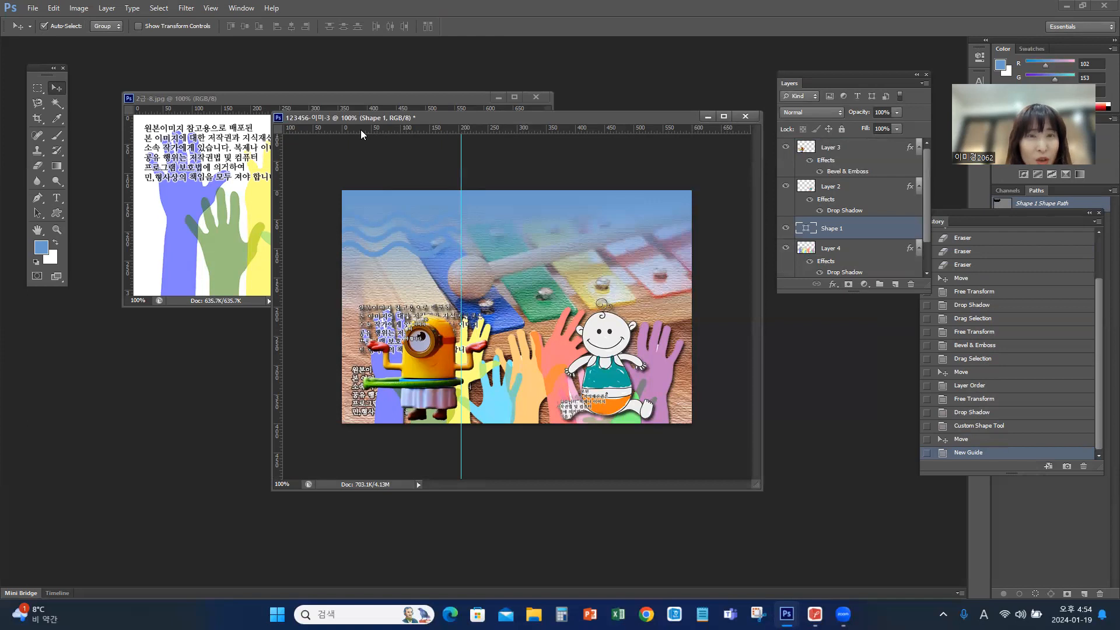
pyautogui.moveTo(361, 130); pyautogui.dragTo(361, 247)
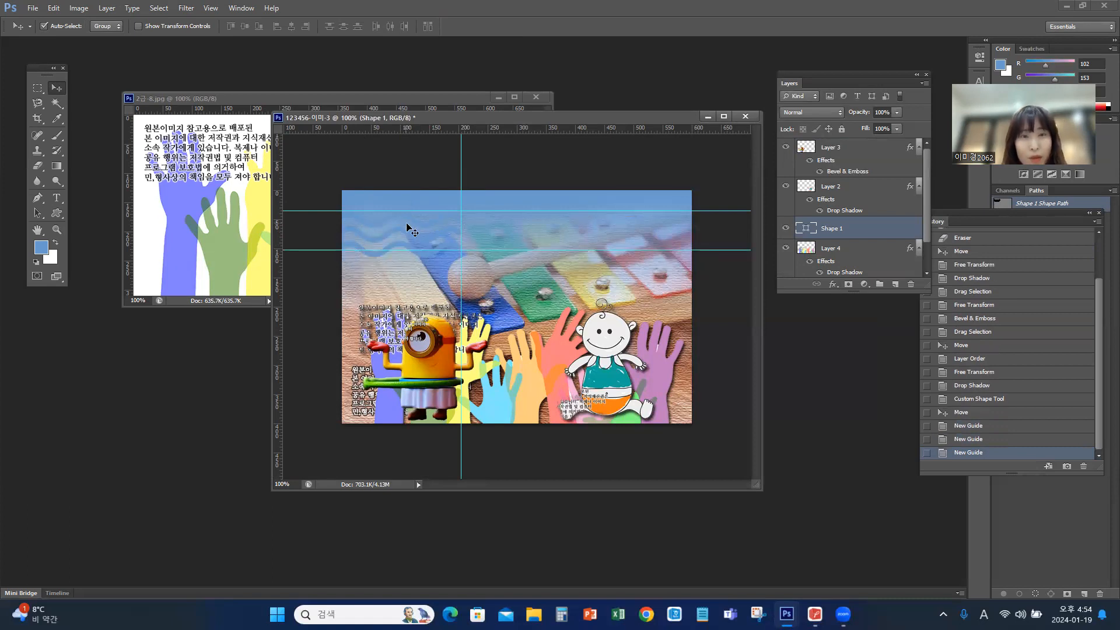
pyautogui.press('Down')
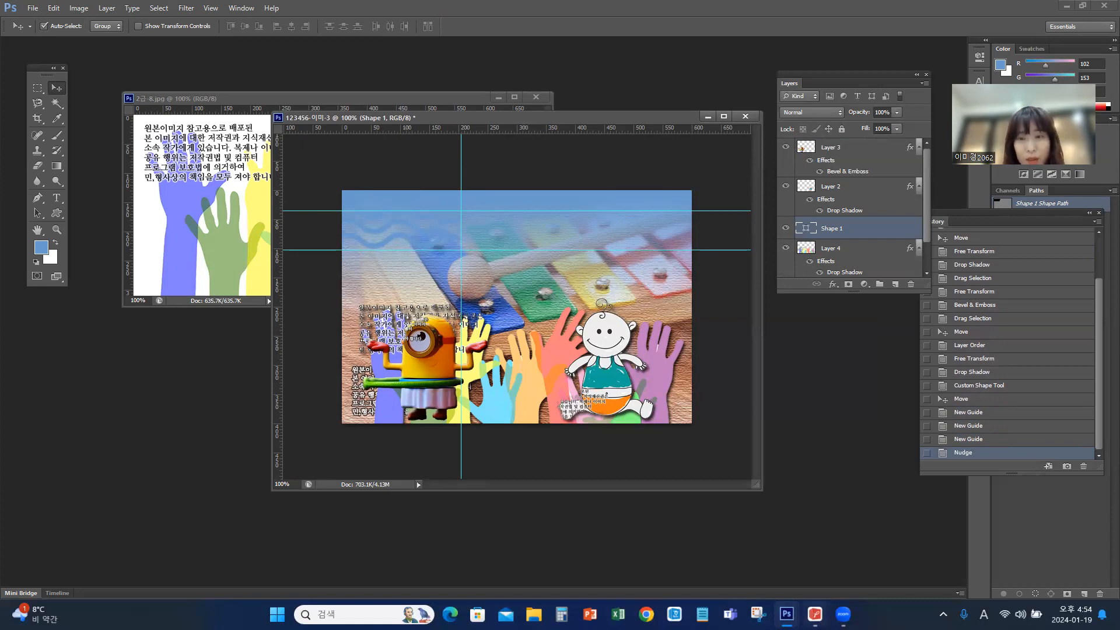
pyautogui.click(815, 613)
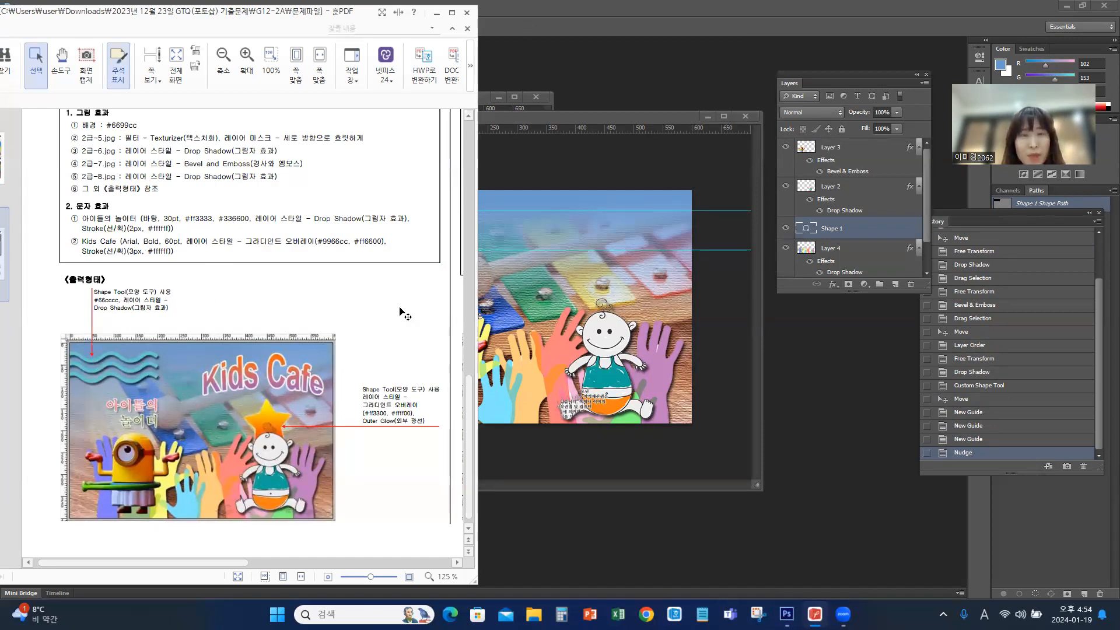
pyautogui.click(492, 221)
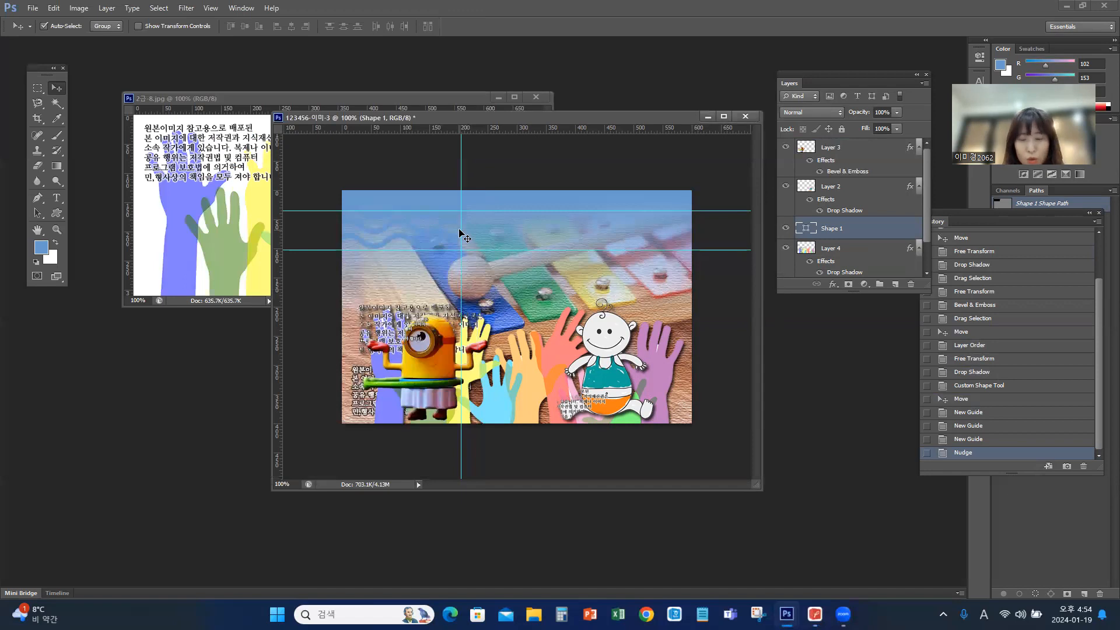
pyautogui.hotkey('ctrl', ';')
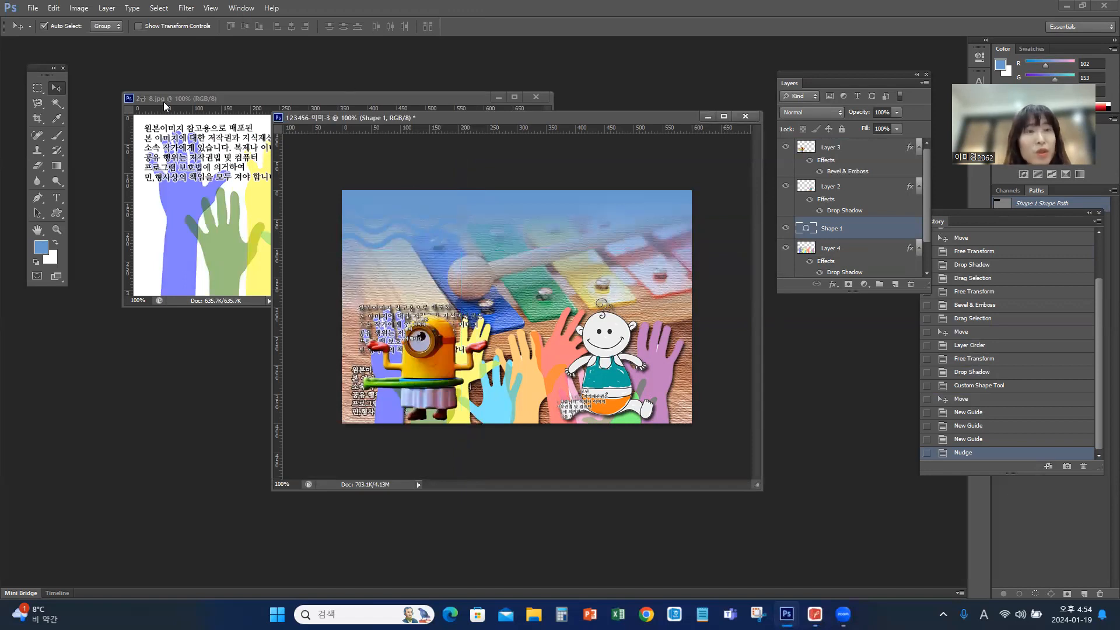
# Step: Set the wave shape's fill colour to #66cccc, the value given in the PDF instructions
pyautogui.click(57, 213)
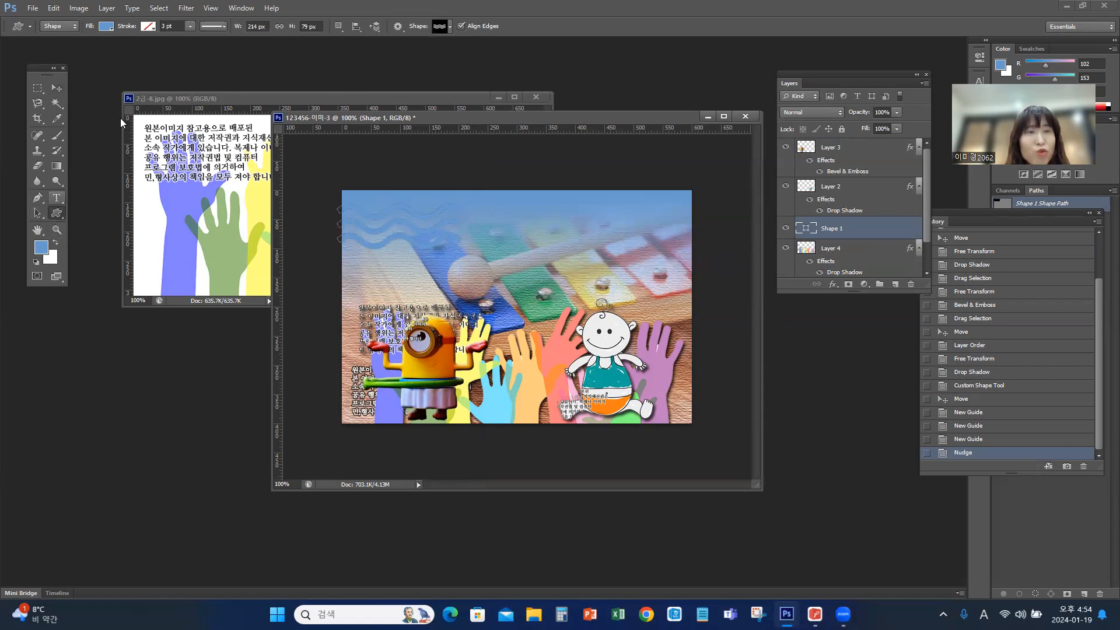
pyautogui.click(106, 26)
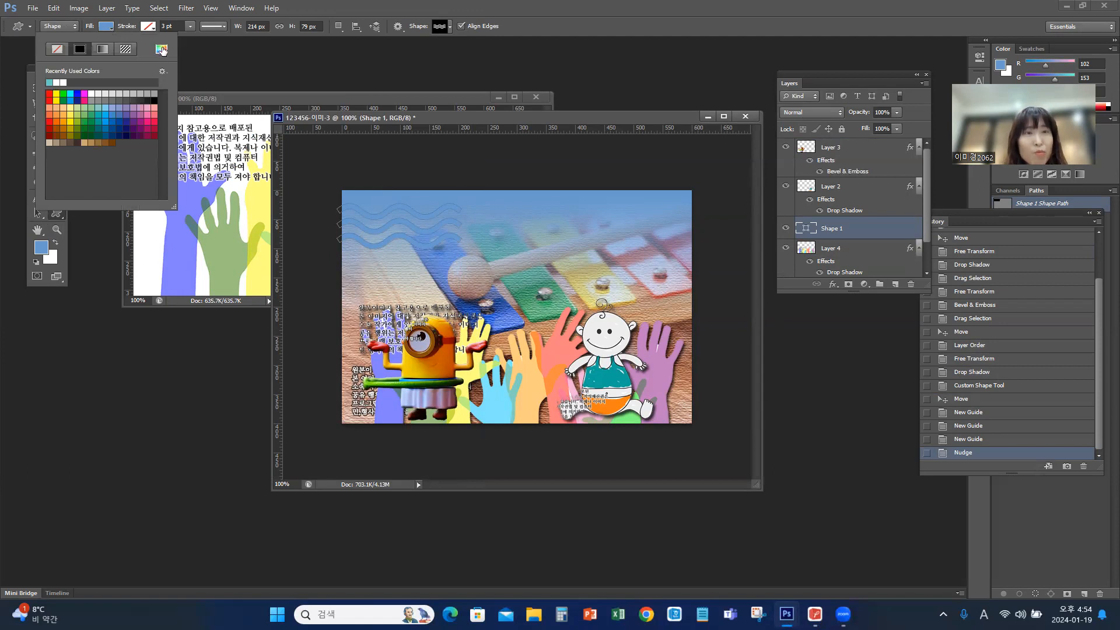
pyautogui.click(162, 50)
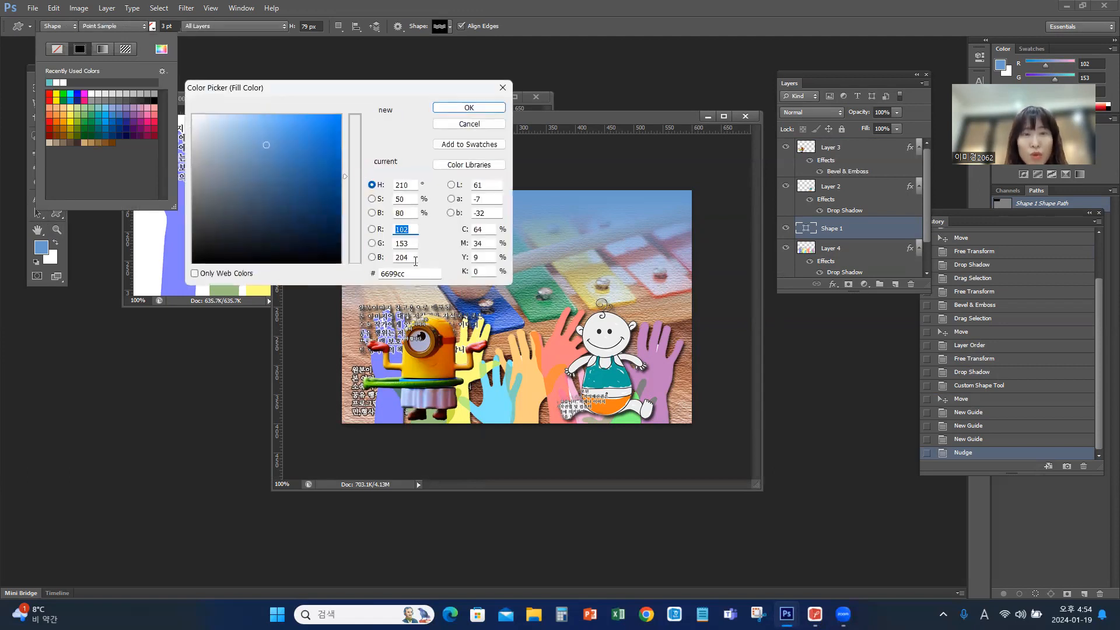
pyautogui.click(814, 614)
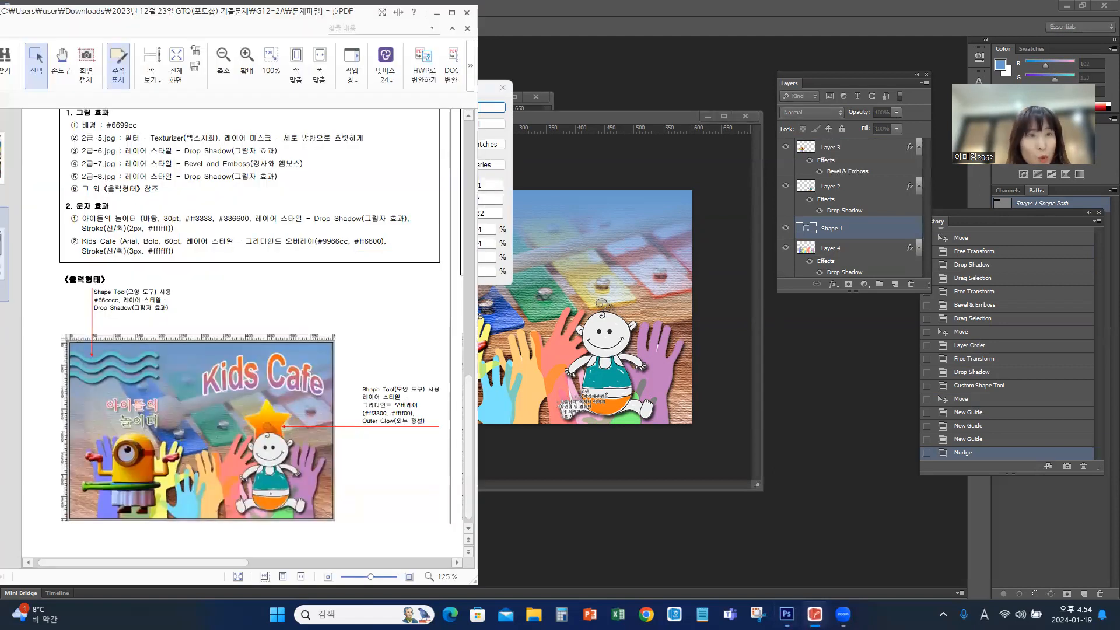
pyautogui.click(815, 614)
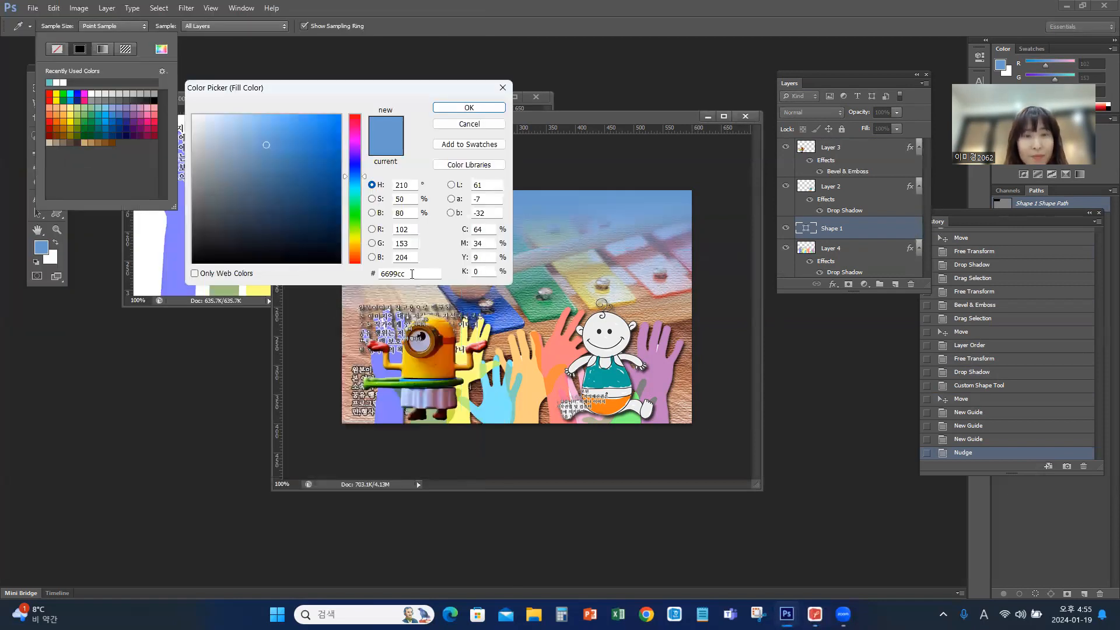
pyautogui.doubleClick(412, 275)
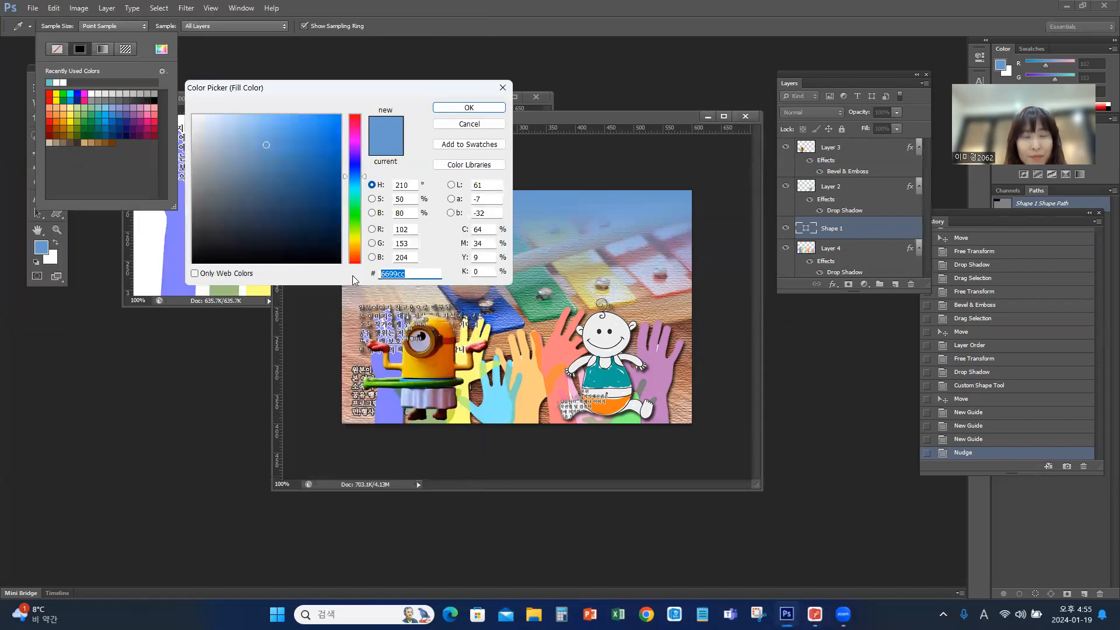
pyautogui.write('66cccc')
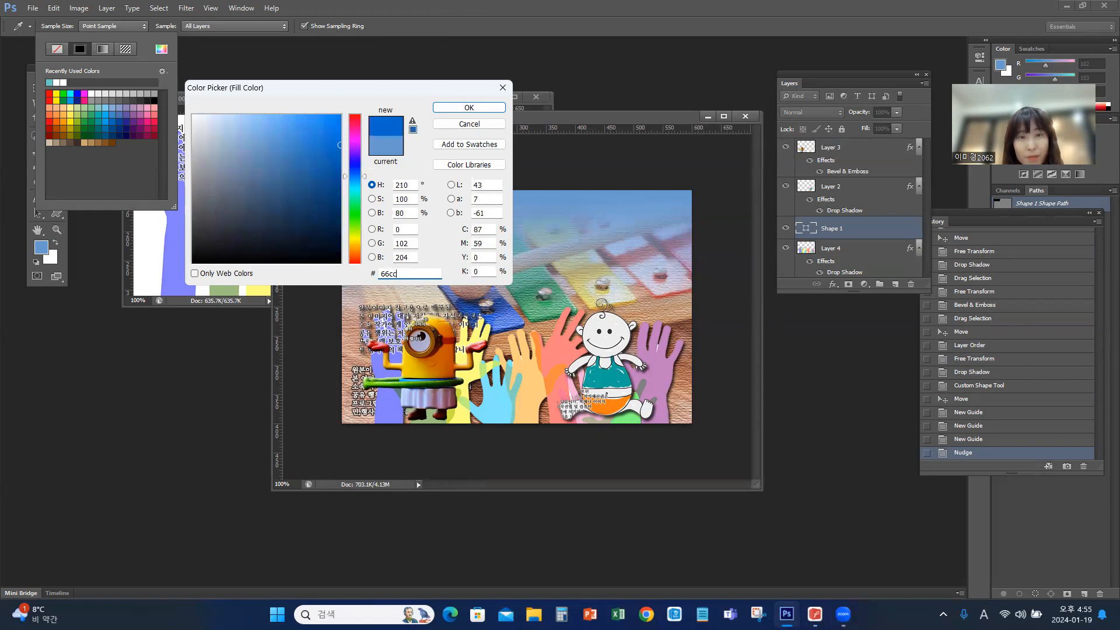
pyautogui.click(487, 106)
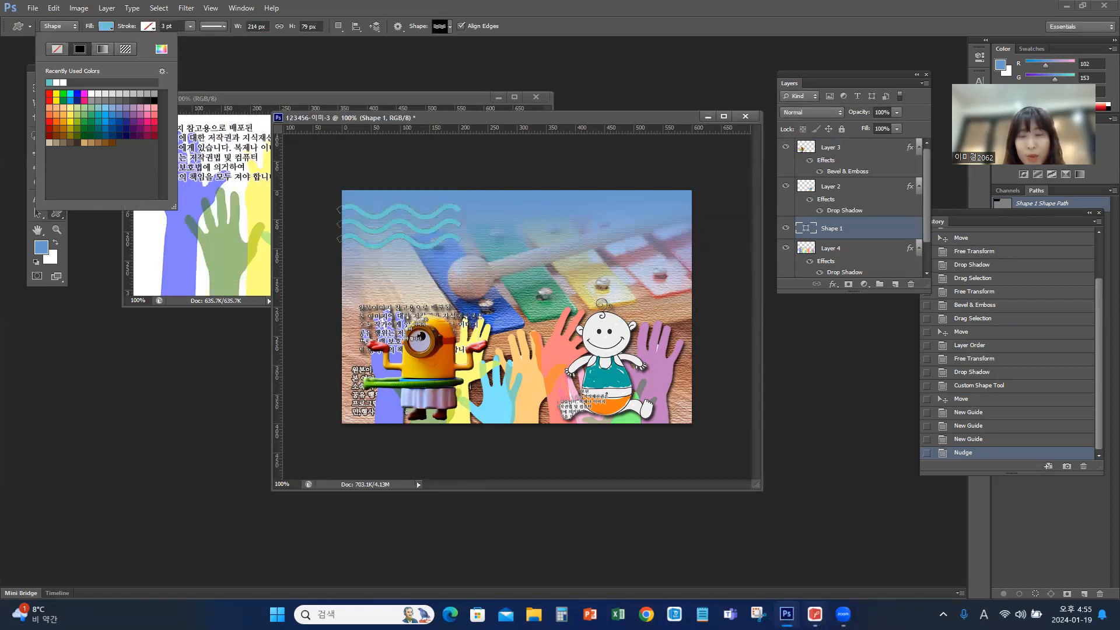
# Step: Check the PDF instructions and apply a Drop Shadow layer style with the default settings to the waves on Shape 1
pyautogui.click(814, 613)
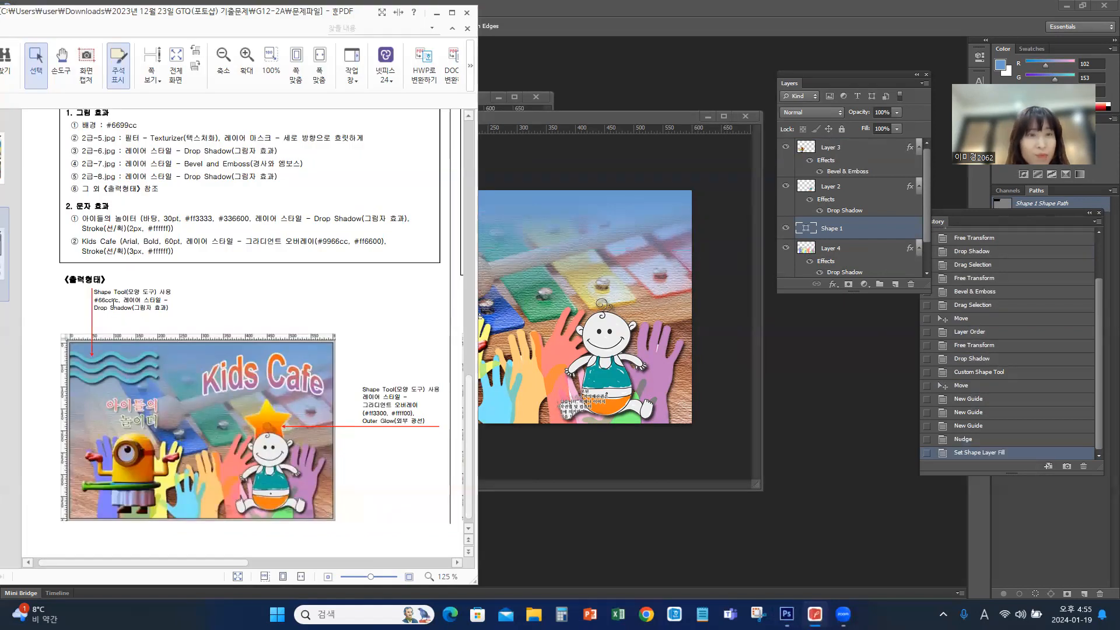
pyautogui.click(672, 119)
pyautogui.click(832, 284)
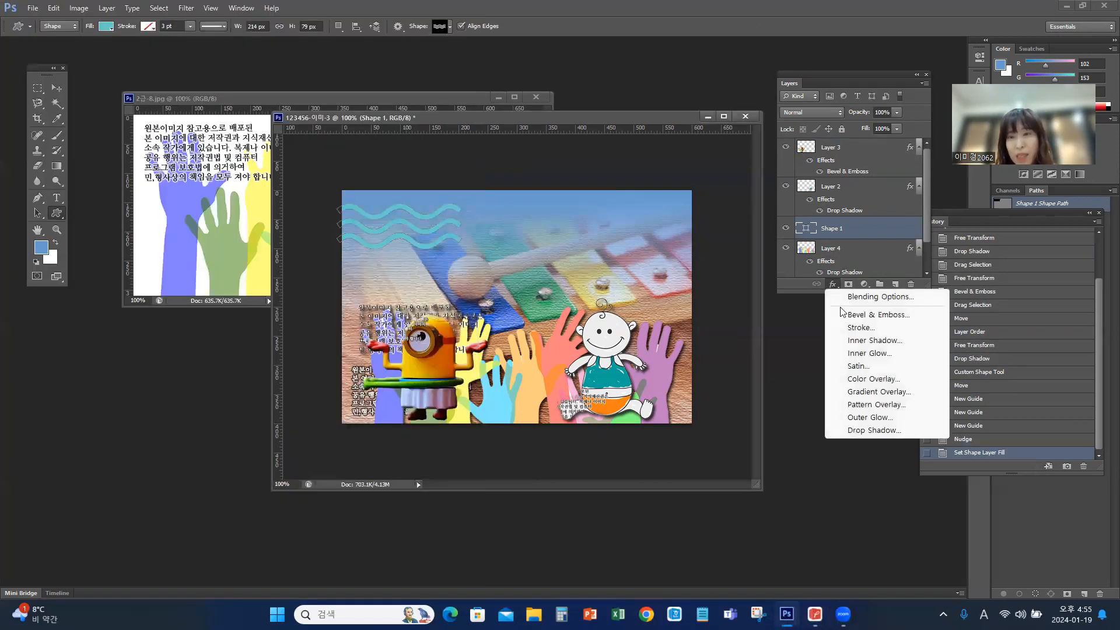
pyautogui.click(863, 431)
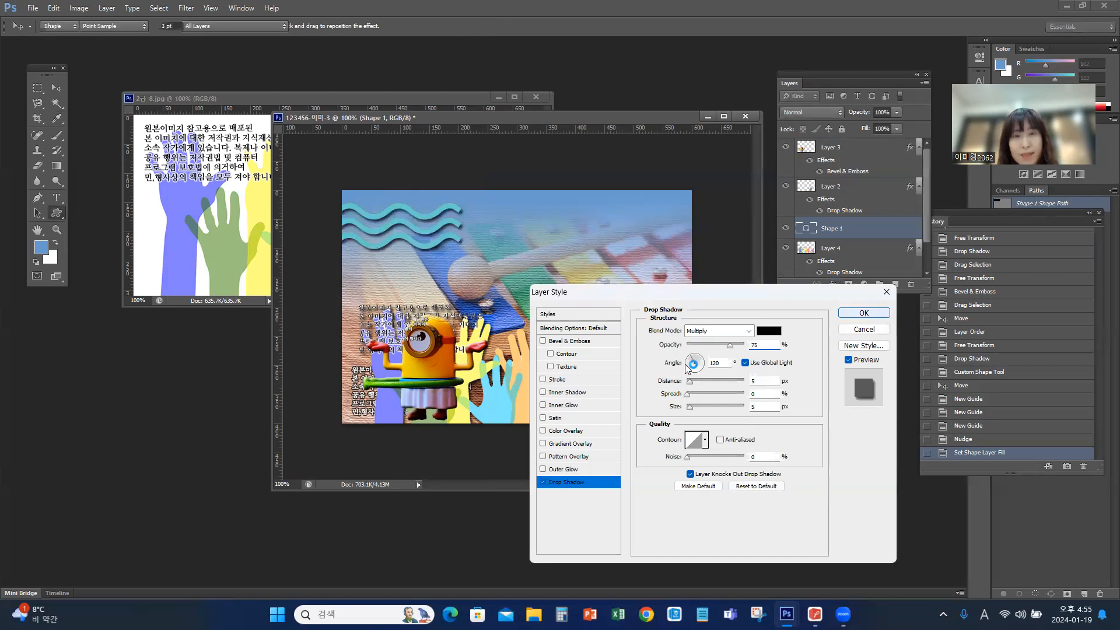
pyautogui.click(885, 316)
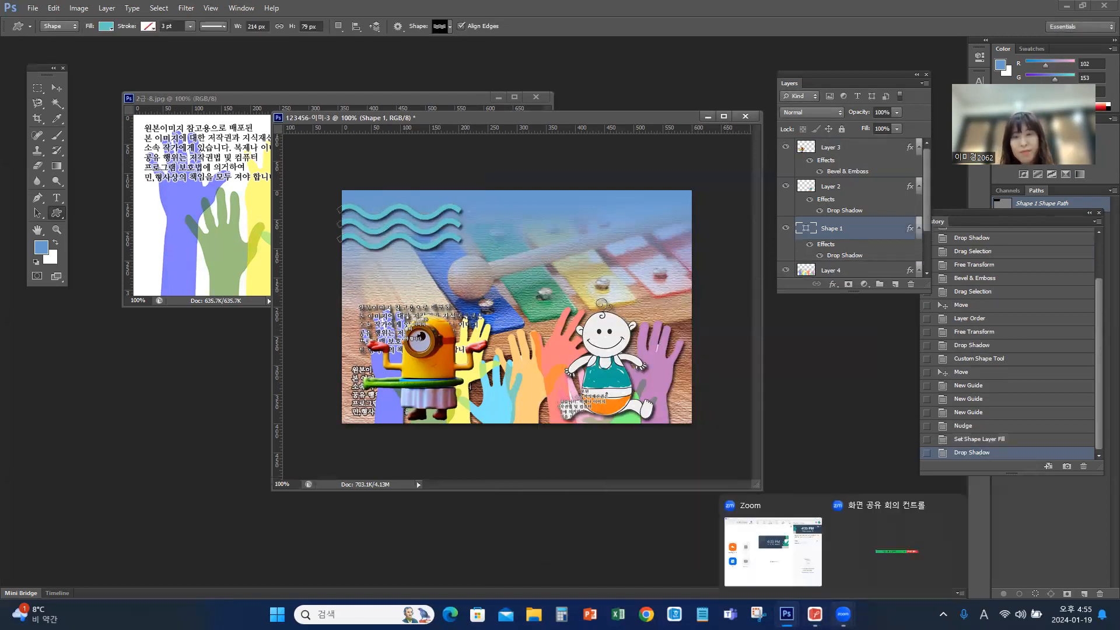
# Step: Check the second shape in the PDF sample and choose the solid five-point star as the custom shape
pyautogui.click(815, 615)
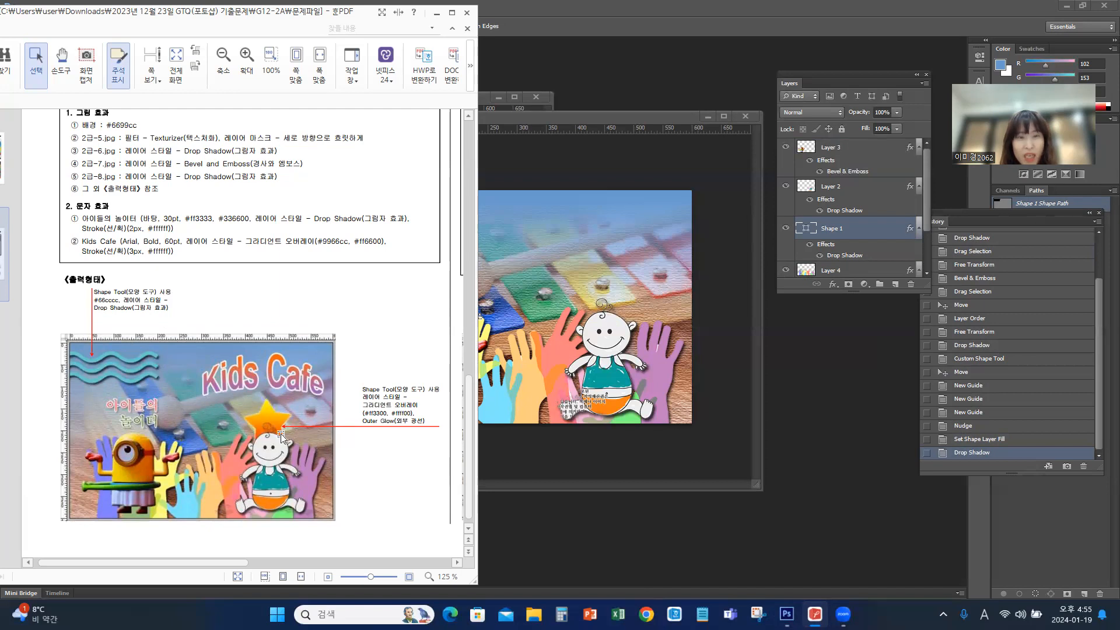
pyautogui.click(568, 120)
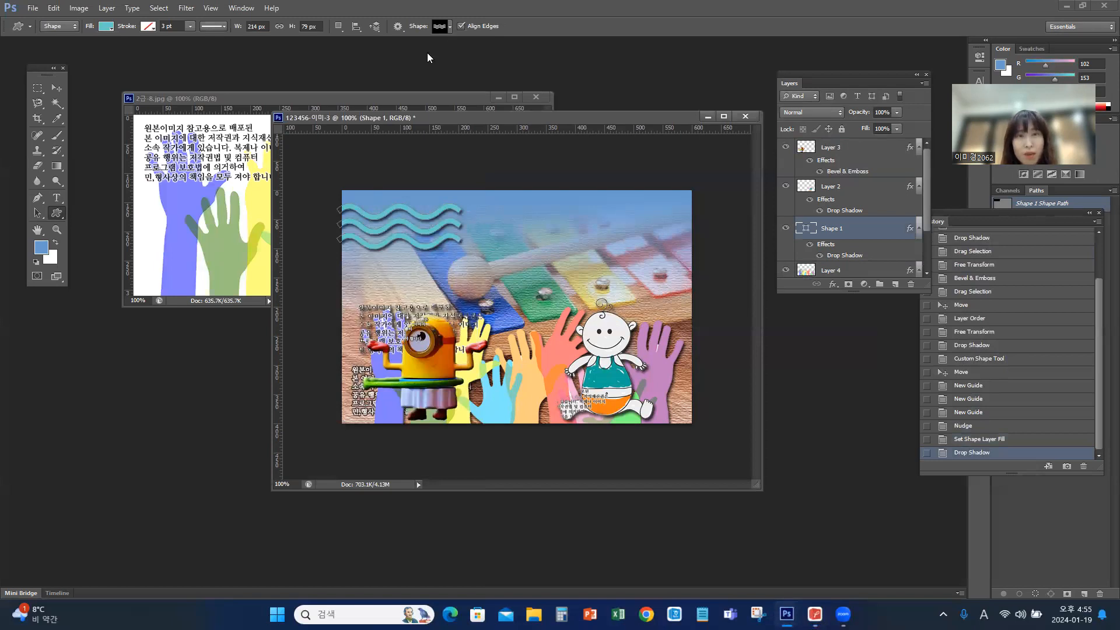
pyautogui.click(450, 26)
pyautogui.scroll(-5, 490, 95)
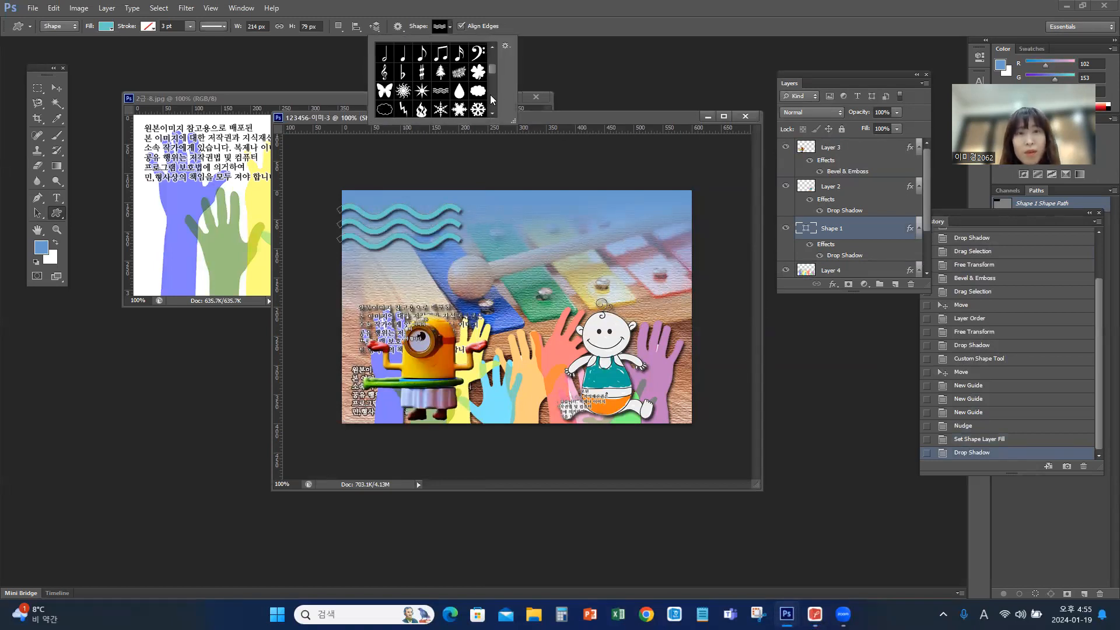
pyautogui.scroll(-6, 490, 94)
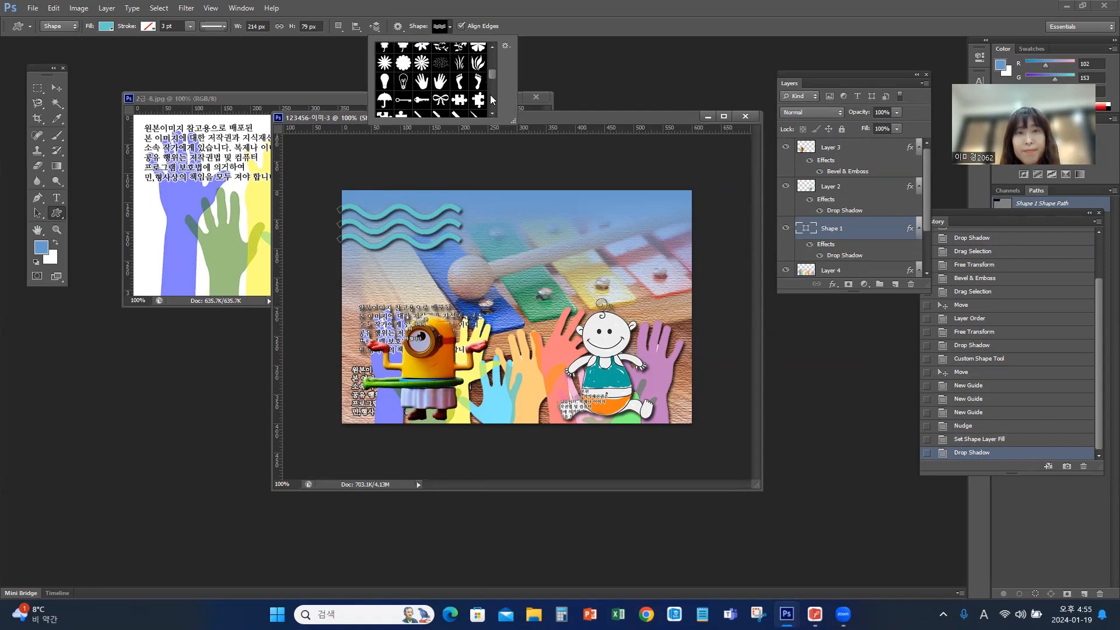
pyautogui.scroll(-5, 490, 94)
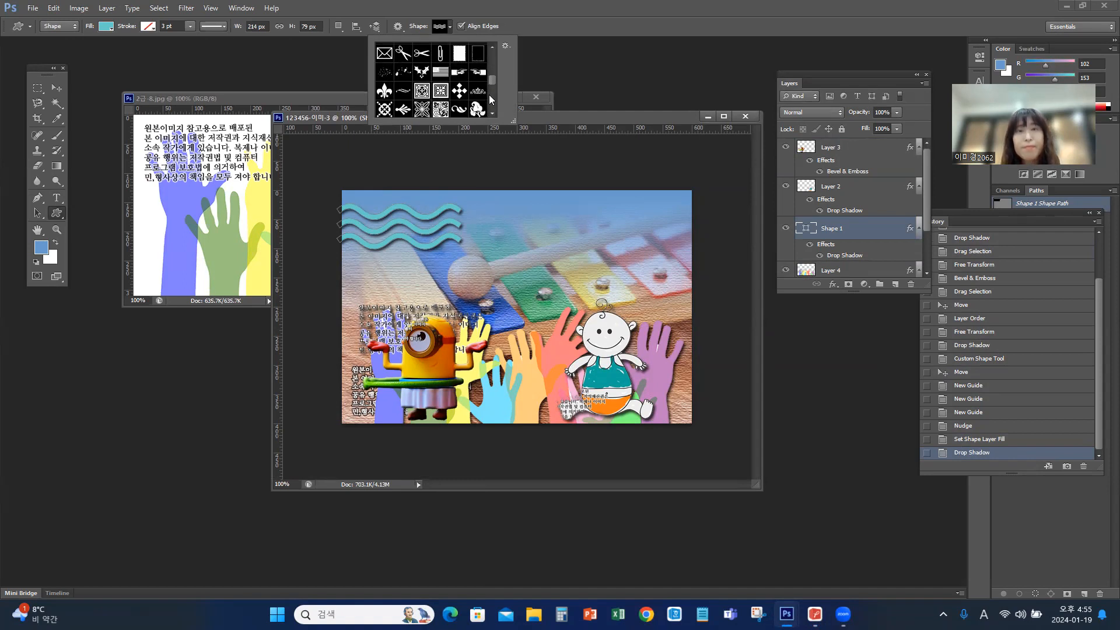
pyautogui.scroll(-1, 487, 94)
pyautogui.click(480, 92)
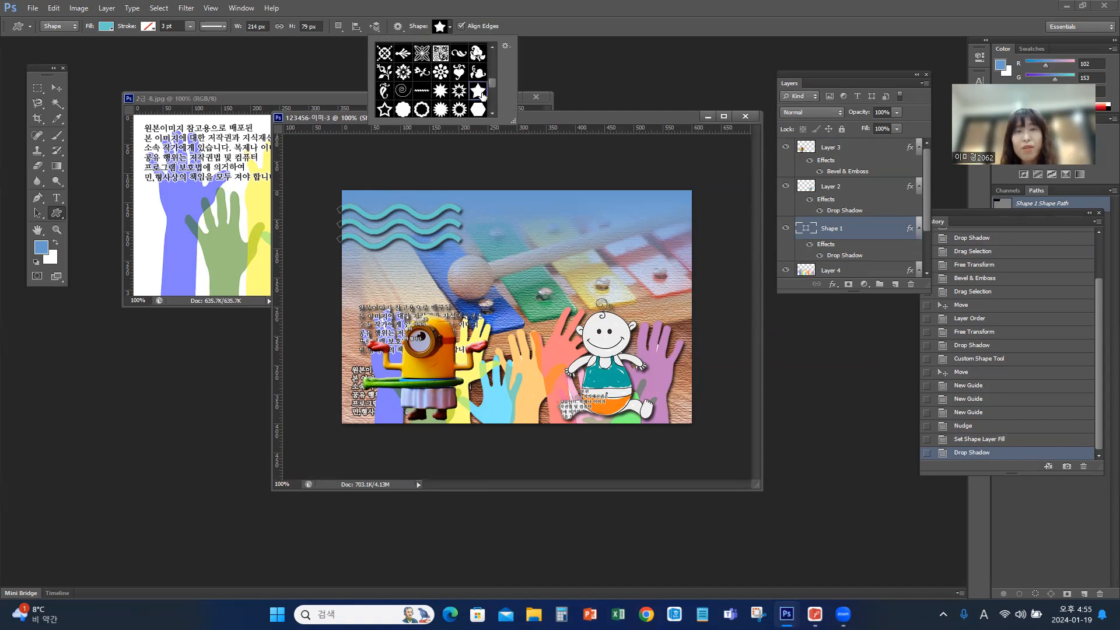
# Step: Try drawing and repositioning a star behind the baby's head on the Shape 1 layer, and revert to the Drop Shadow history state
pyautogui.click(582, 274)
pyautogui.moveTo(582, 297); pyautogui.dragTo(636, 348)
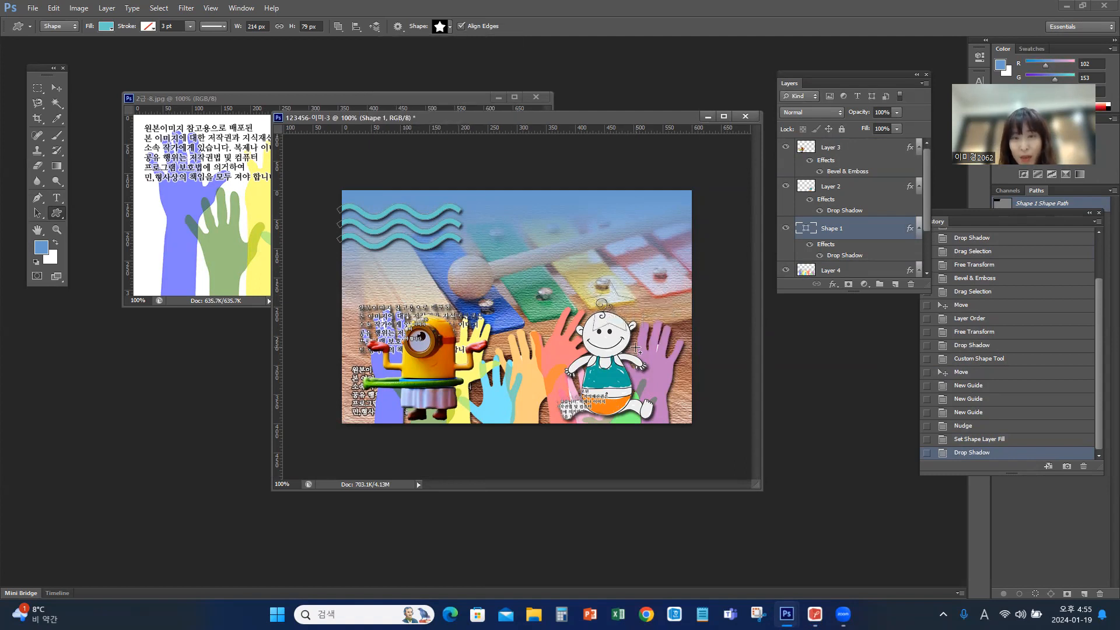
pyautogui.click(56, 87)
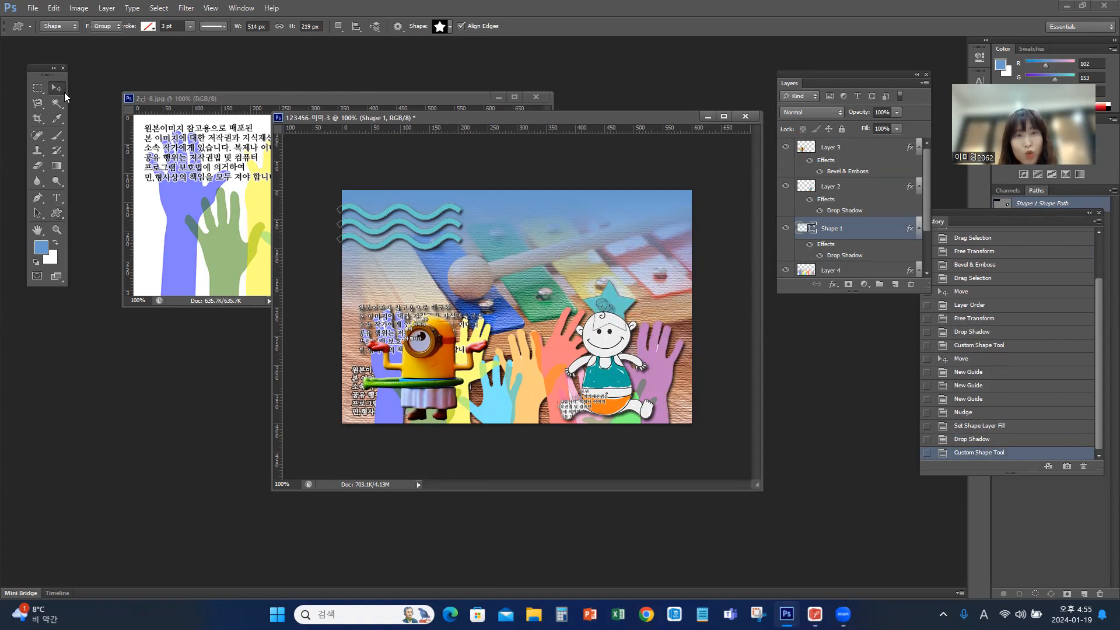
pyautogui.moveTo(622, 303); pyautogui.dragTo(611, 296)
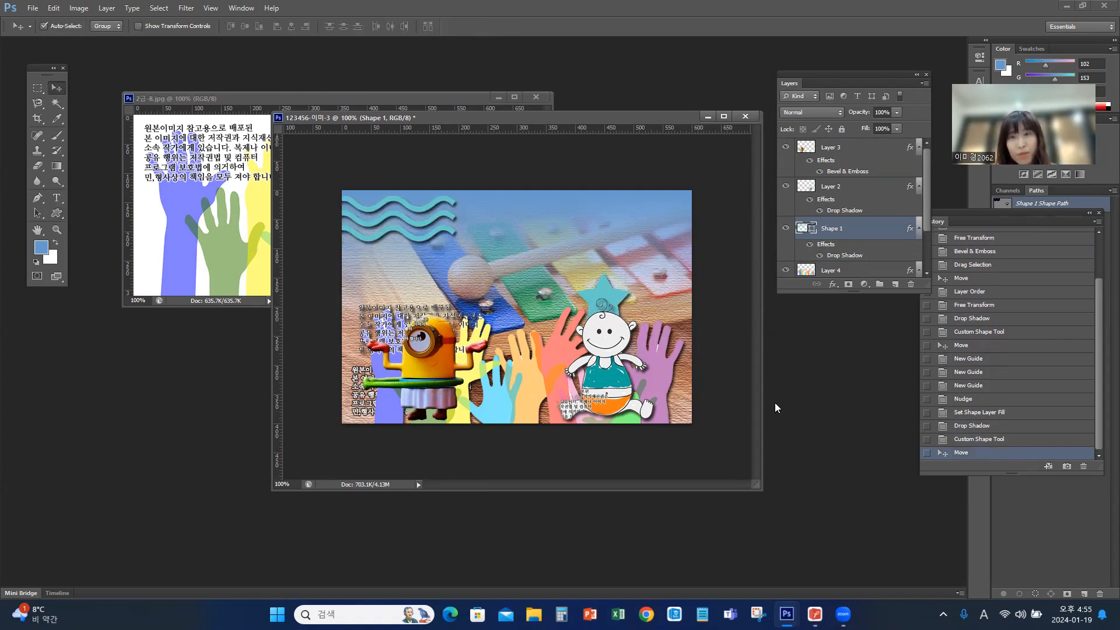
pyautogui.hotkey('ctrl', 'z')
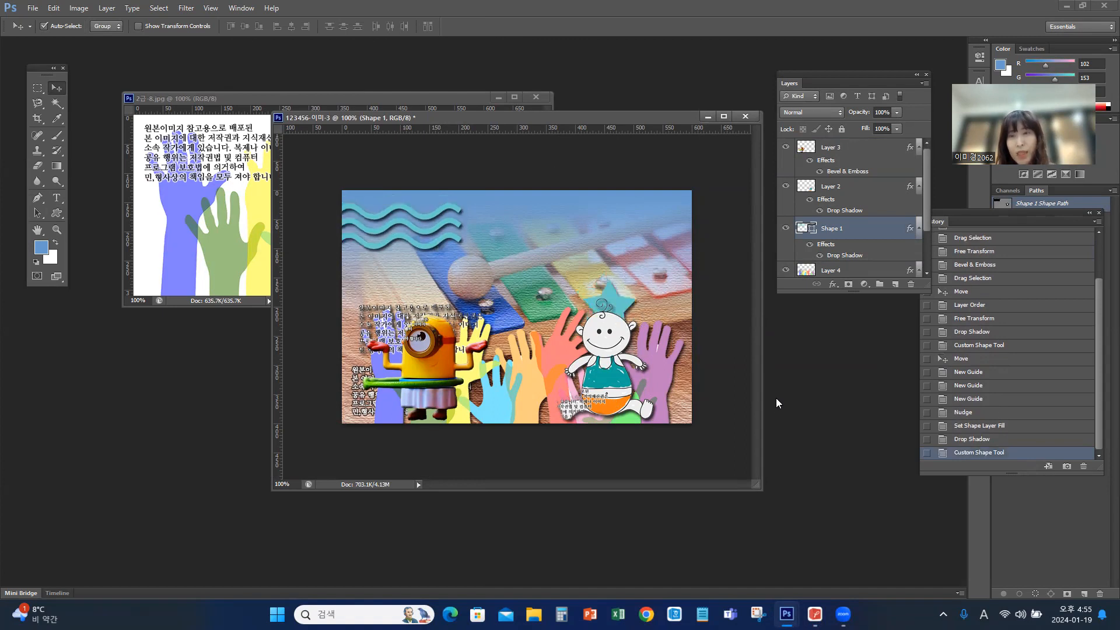
pyautogui.click(990, 440)
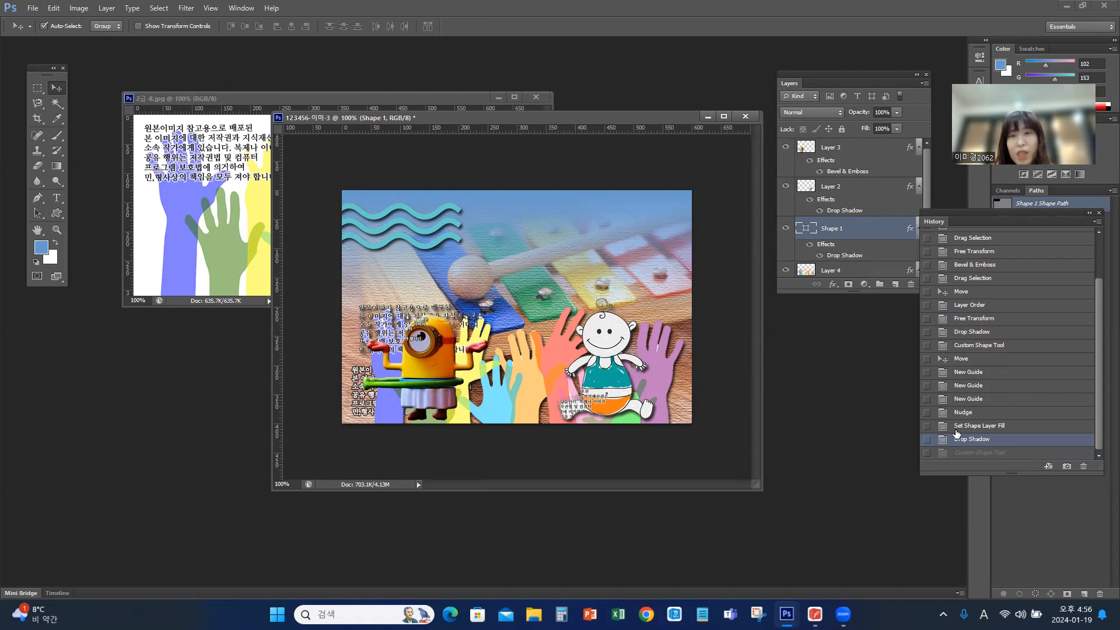
pyautogui.click(61, 215)
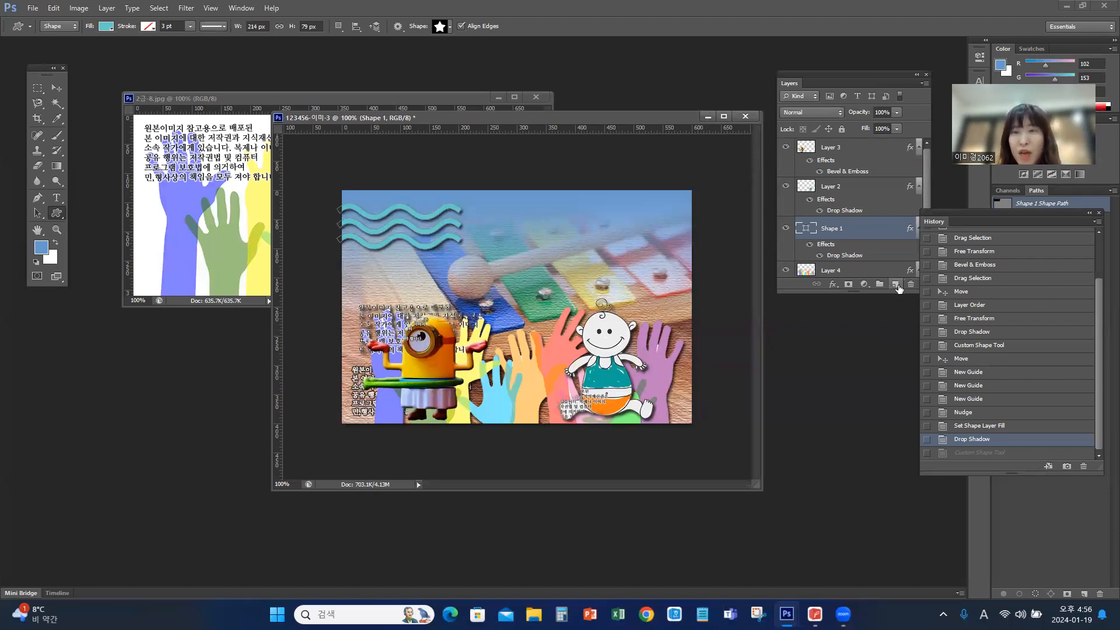
pyautogui.click(60, 90)
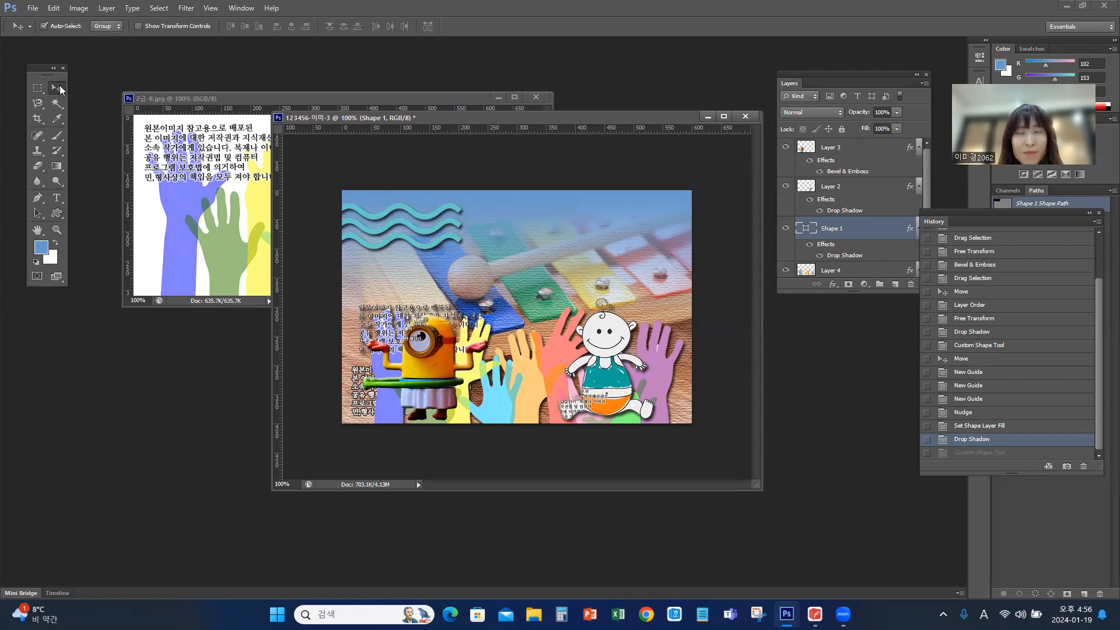
# Step: Draw a five-point star about 103 × 98 px on its own shape layer and place it behind the baby's head
pyautogui.click(57, 213)
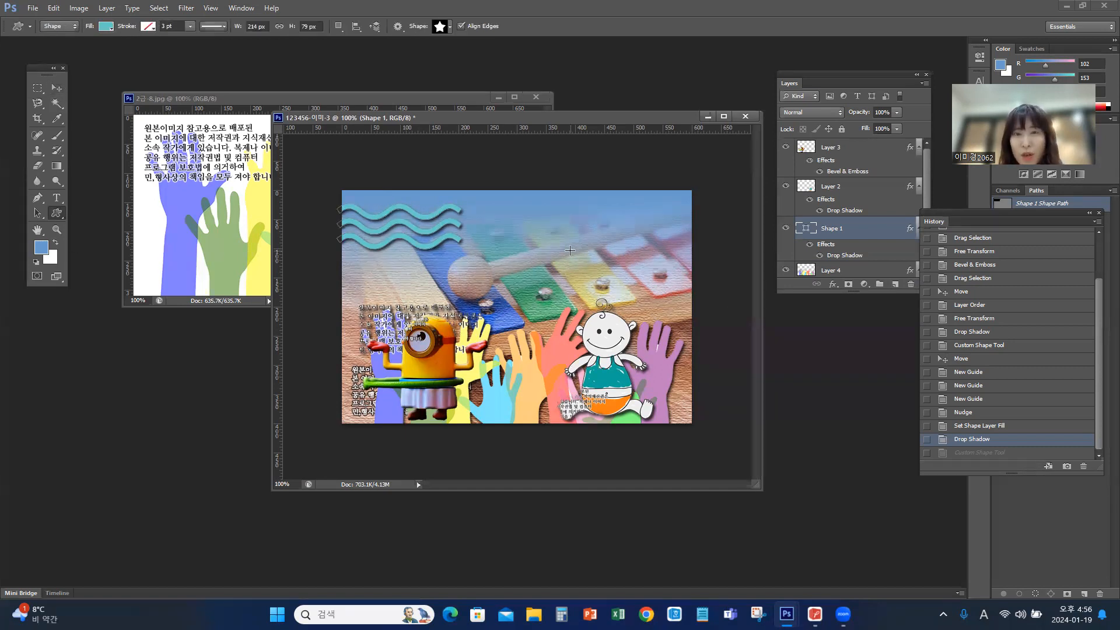
pyautogui.moveTo(566, 240); pyautogui.dragTo(623, 291)
pyautogui.moveTo(622, 291); pyautogui.dragTo(624, 295)
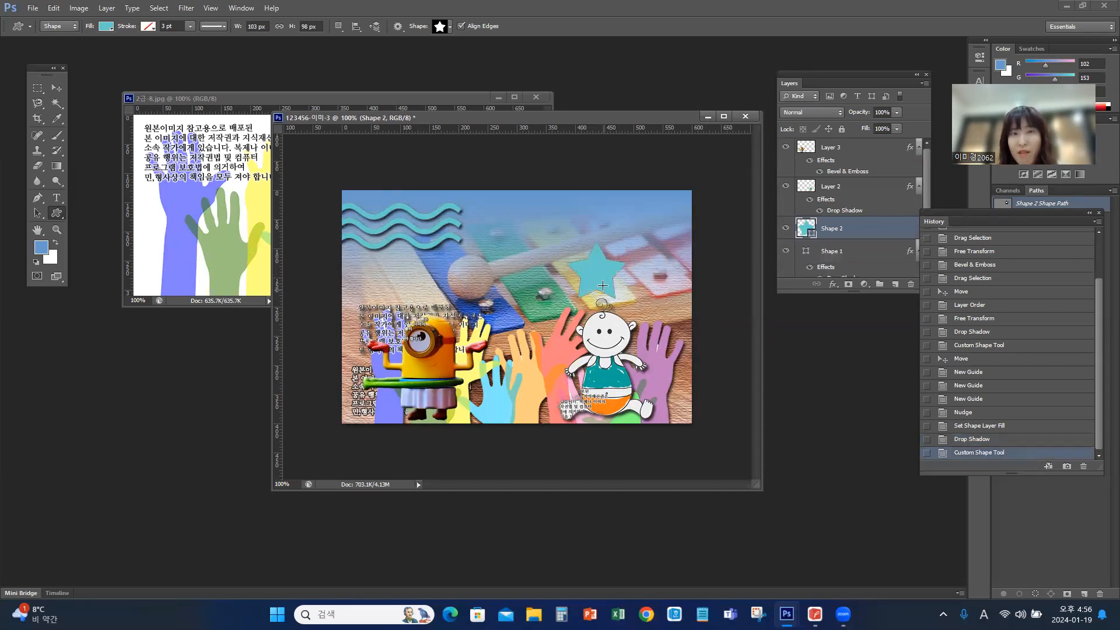
pyautogui.click(56, 87)
pyautogui.moveTo(599, 280); pyautogui.dragTo(603, 306)
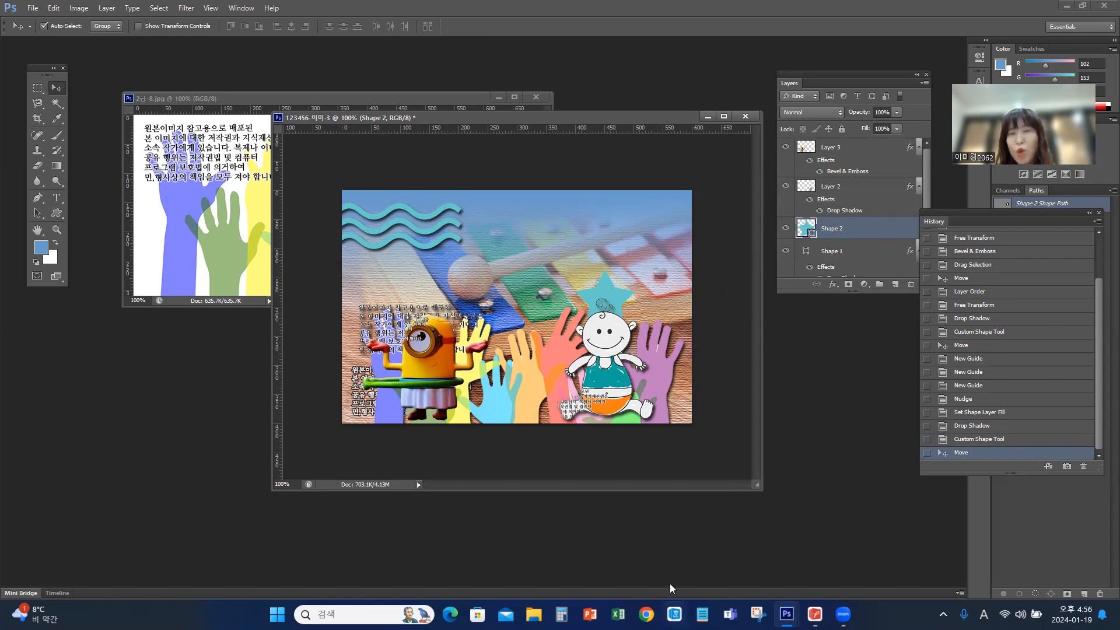
# Step: Compare the star's position with the PDF sample and shift it slightly upward above the baby's head
pyautogui.click(815, 614)
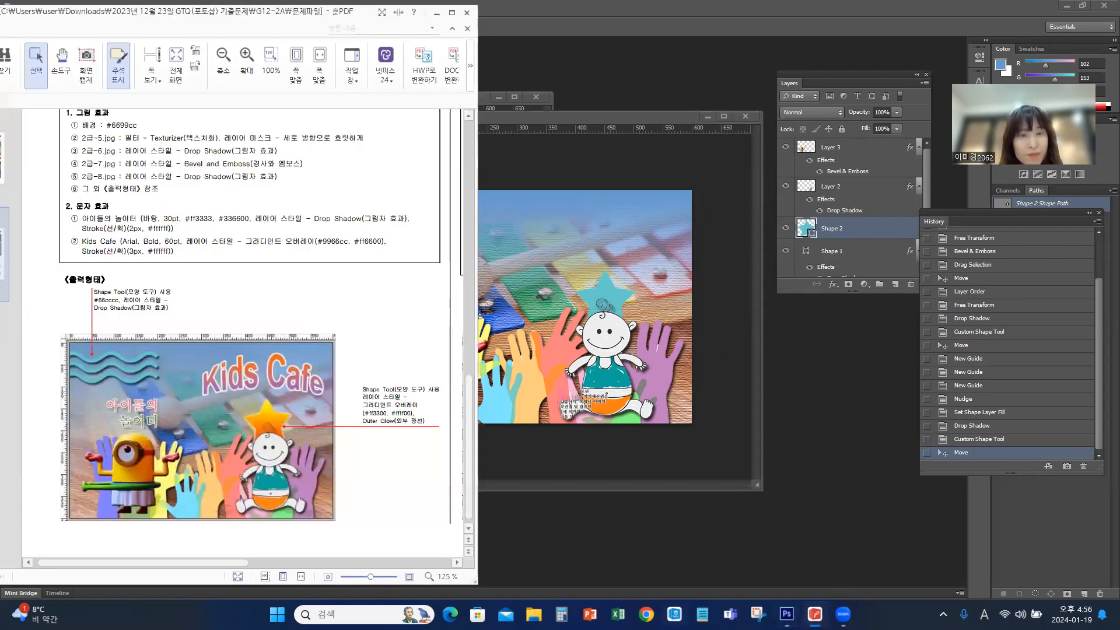
pyautogui.click(815, 614)
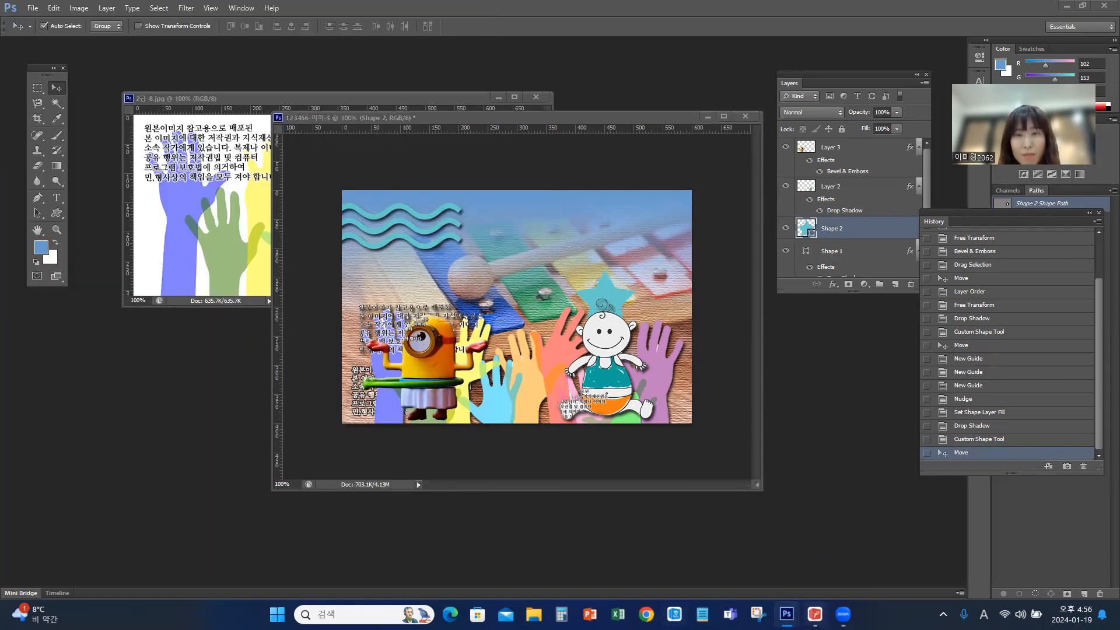
pyautogui.click(815, 614)
pyautogui.click(815, 614)
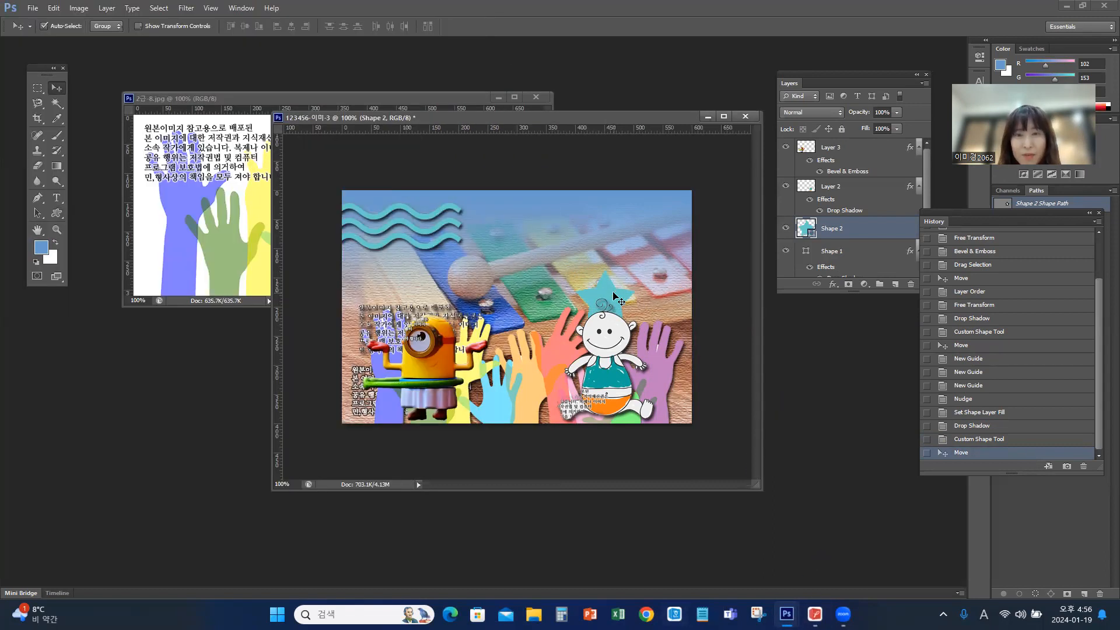
pyautogui.moveTo(611, 292); pyautogui.dragTo(610, 285)
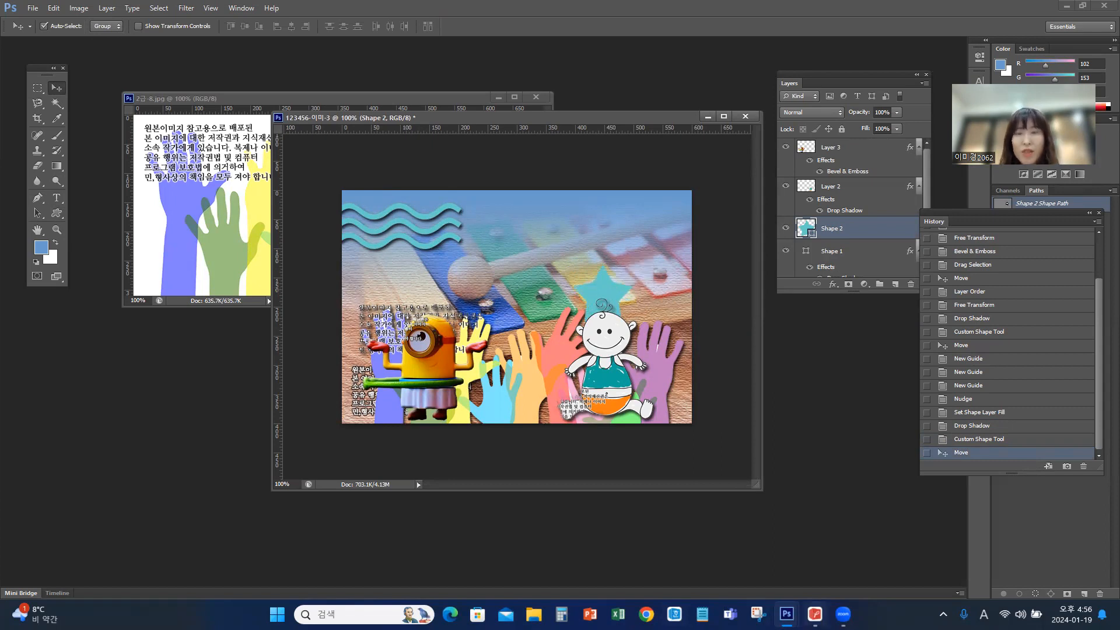
# Step: Check the star's style requirements in the PDF, add a Gradient Overlay to Shape 2 and open its gradient for editing
pyautogui.click(815, 614)
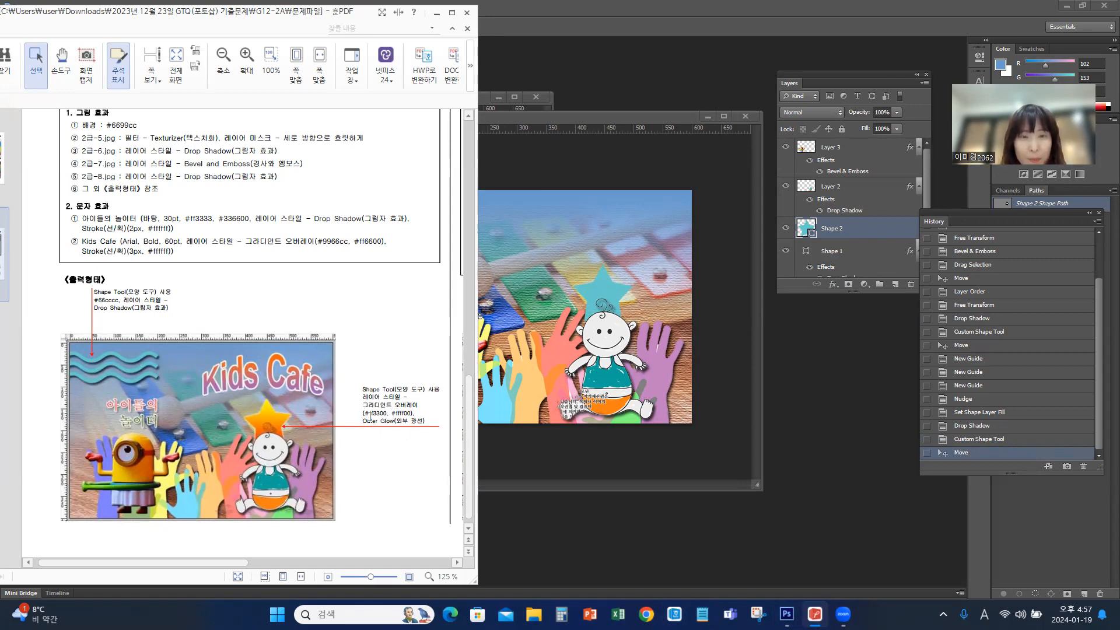
pyautogui.click(833, 284)
pyautogui.click(833, 285)
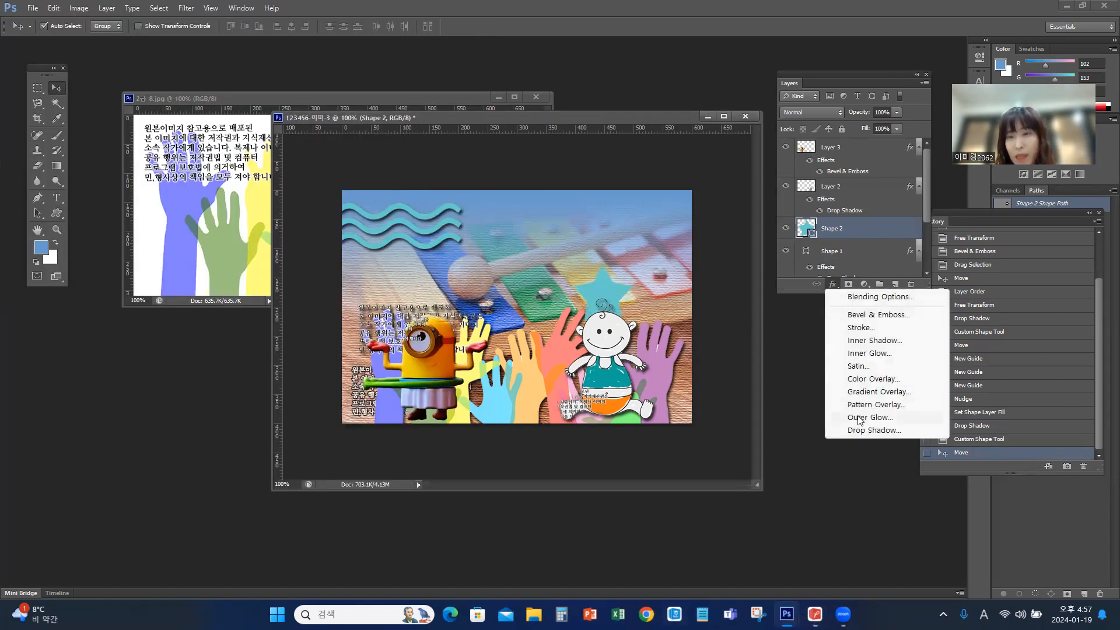
pyautogui.click(868, 393)
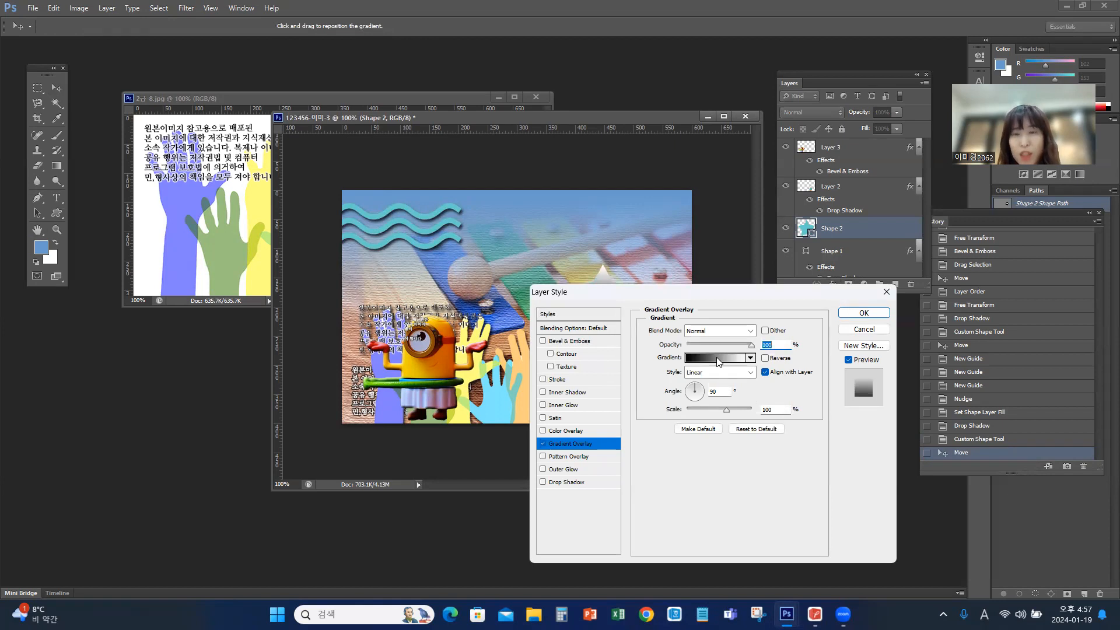
pyautogui.click(717, 361)
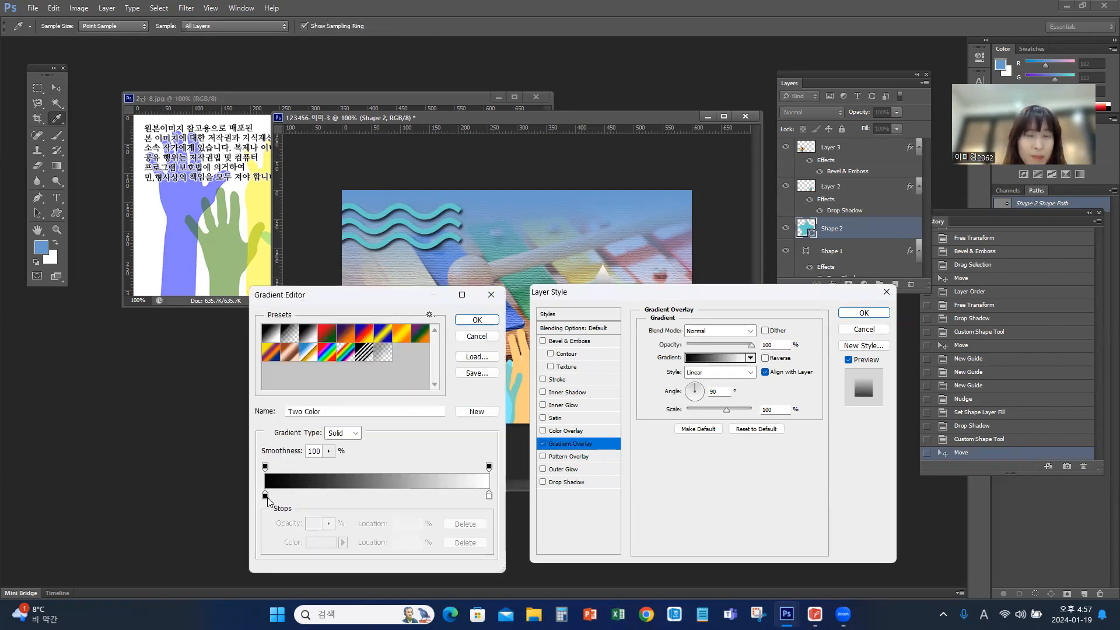
# Step: Set the gradient's start colour stop to #ff3300, checking the value in the PDF instructions
pyautogui.click(265, 496)
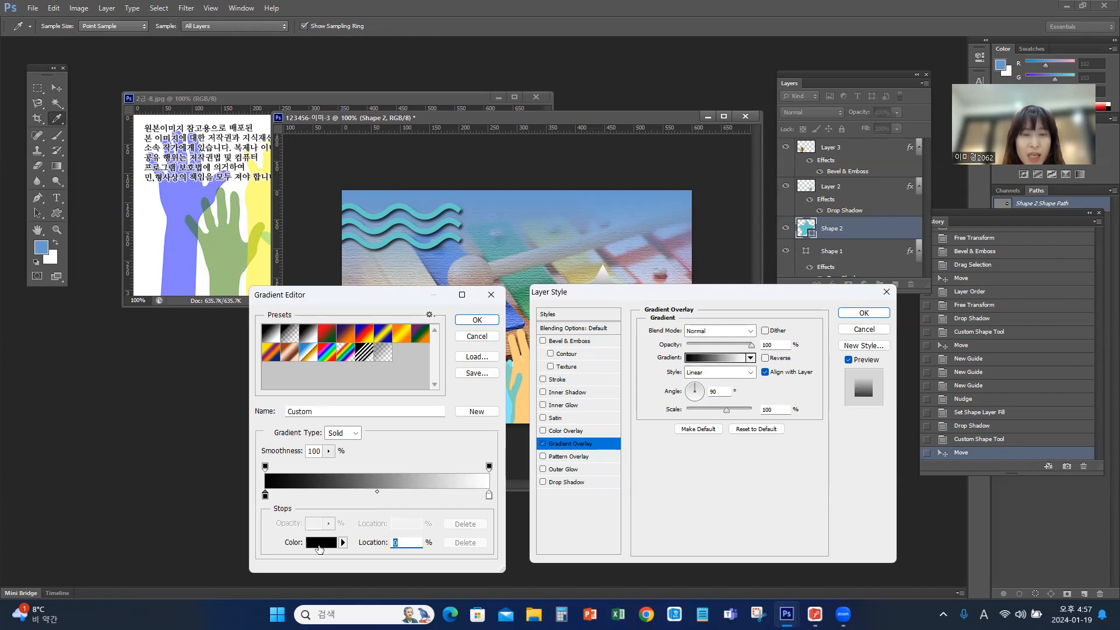
pyautogui.click(322, 543)
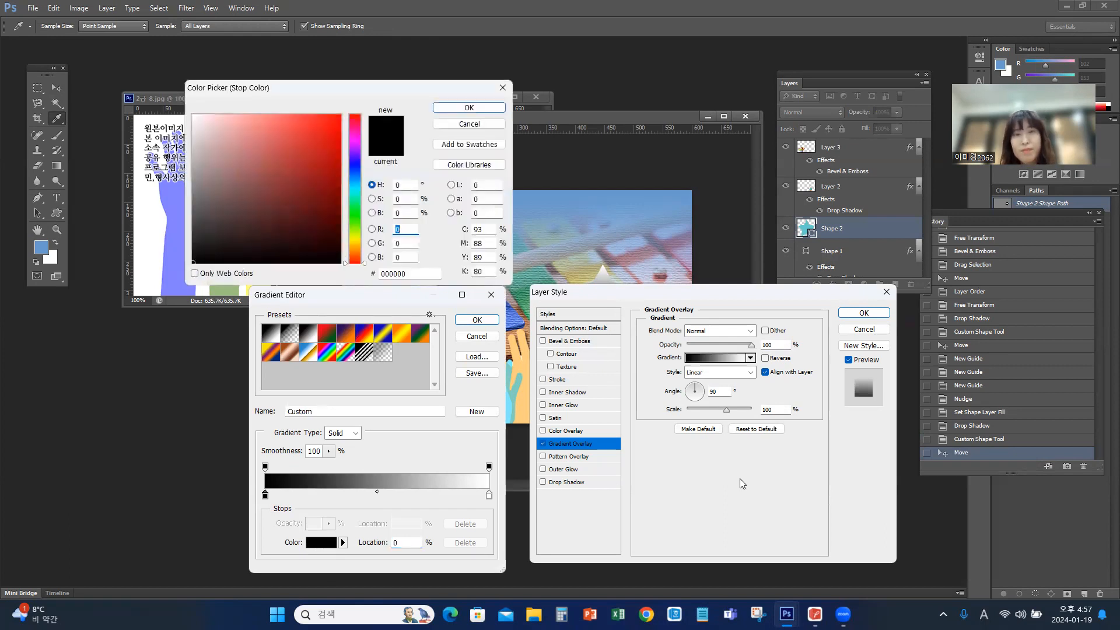
pyautogui.click(815, 613)
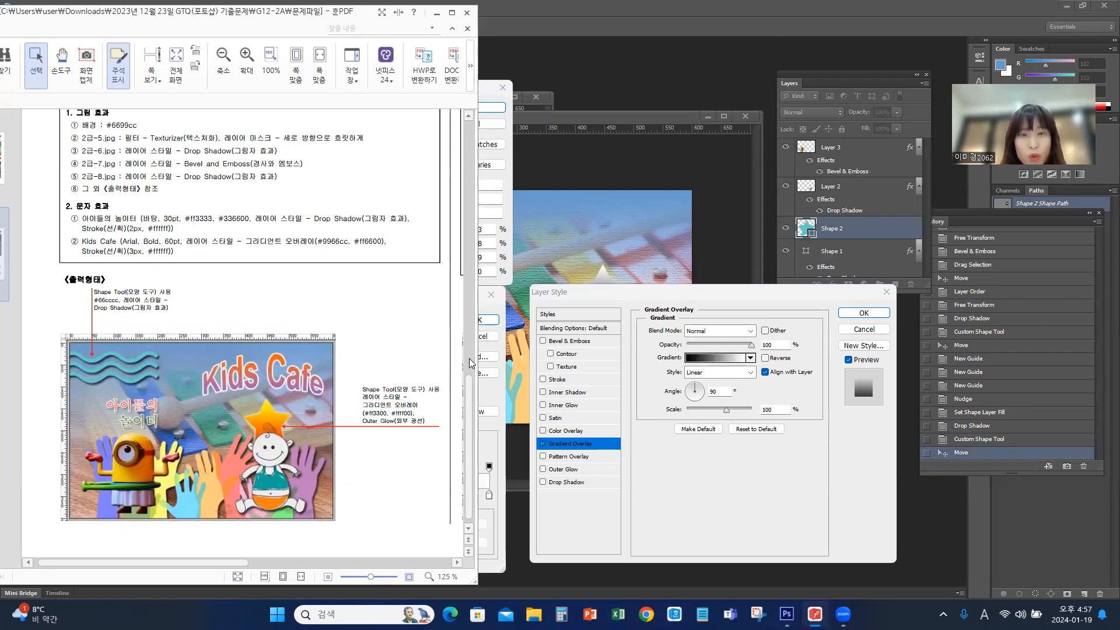
pyautogui.click(679, 299)
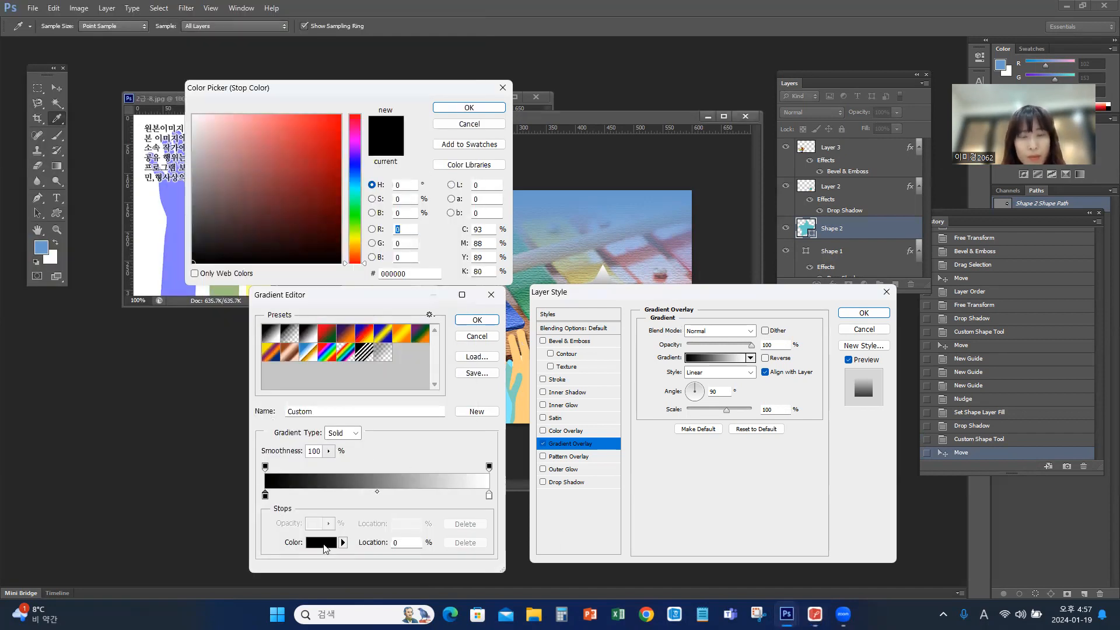
pyautogui.click(414, 276)
pyautogui.write('ff')
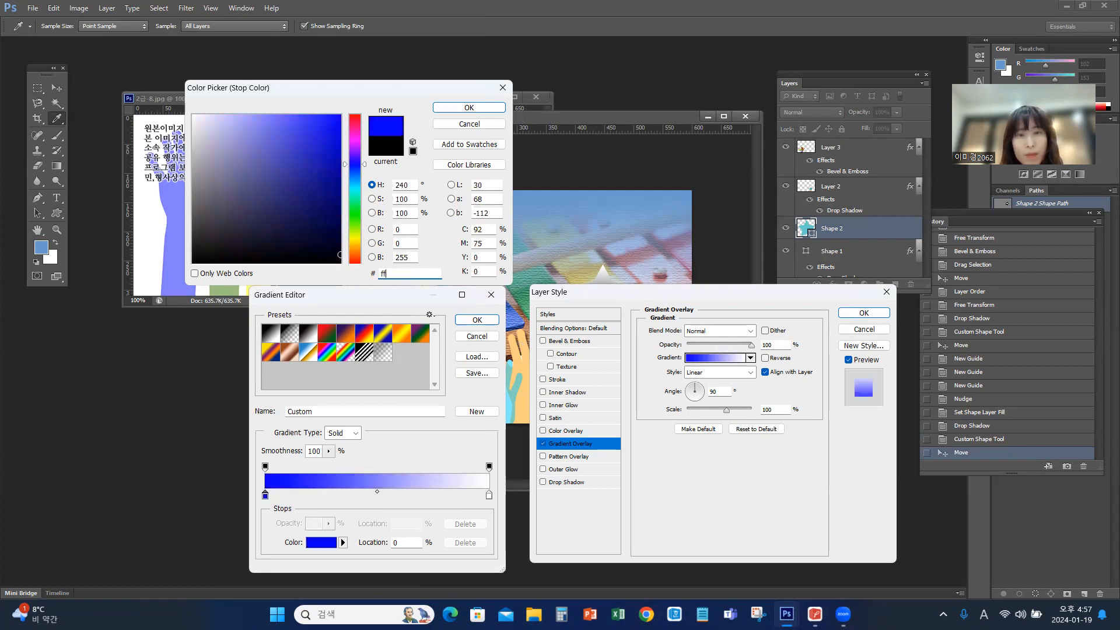
pyautogui.write('3300')
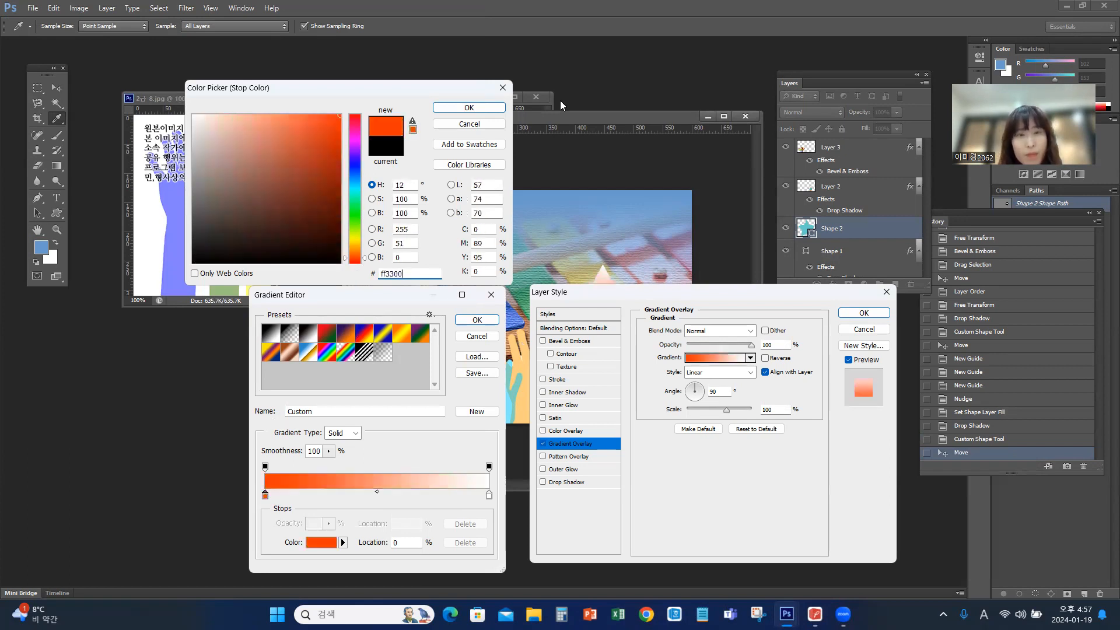
pyautogui.click(484, 110)
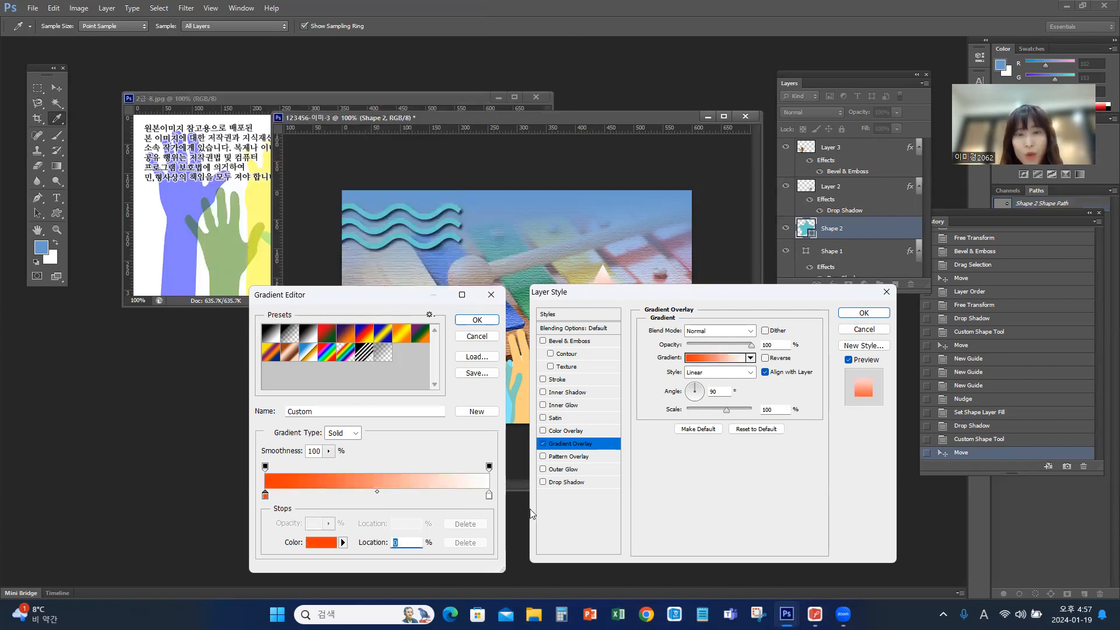
# Step: Set the gradient's end colour stop to #ffff00, checking the value in the PDF instructions, and accept the gradient
pyautogui.click(489, 495)
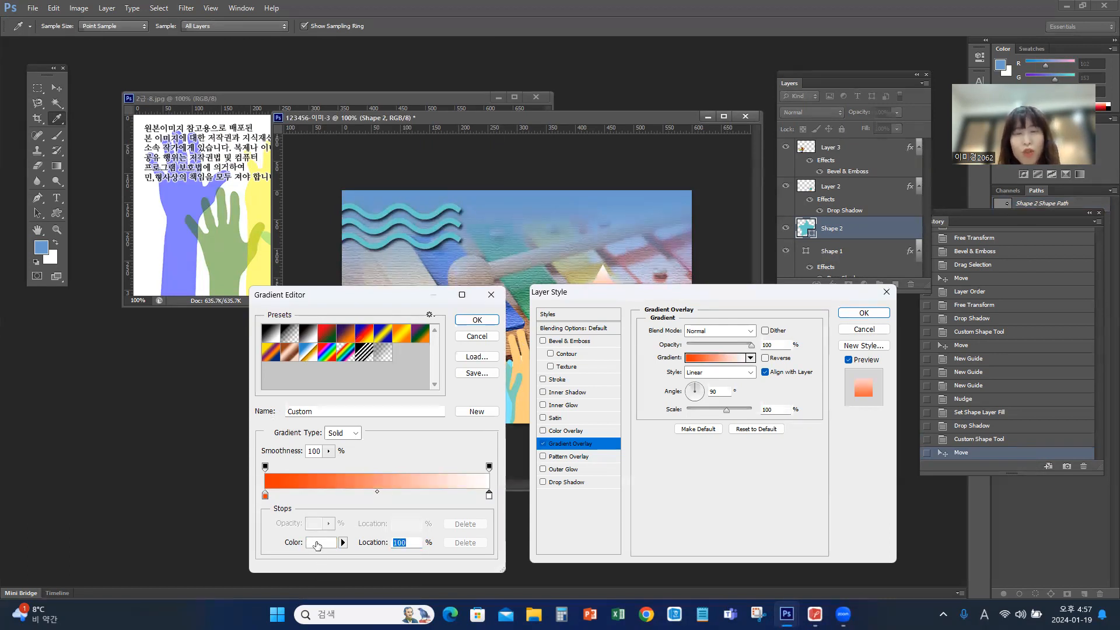
pyautogui.click(319, 543)
pyautogui.write('ff')
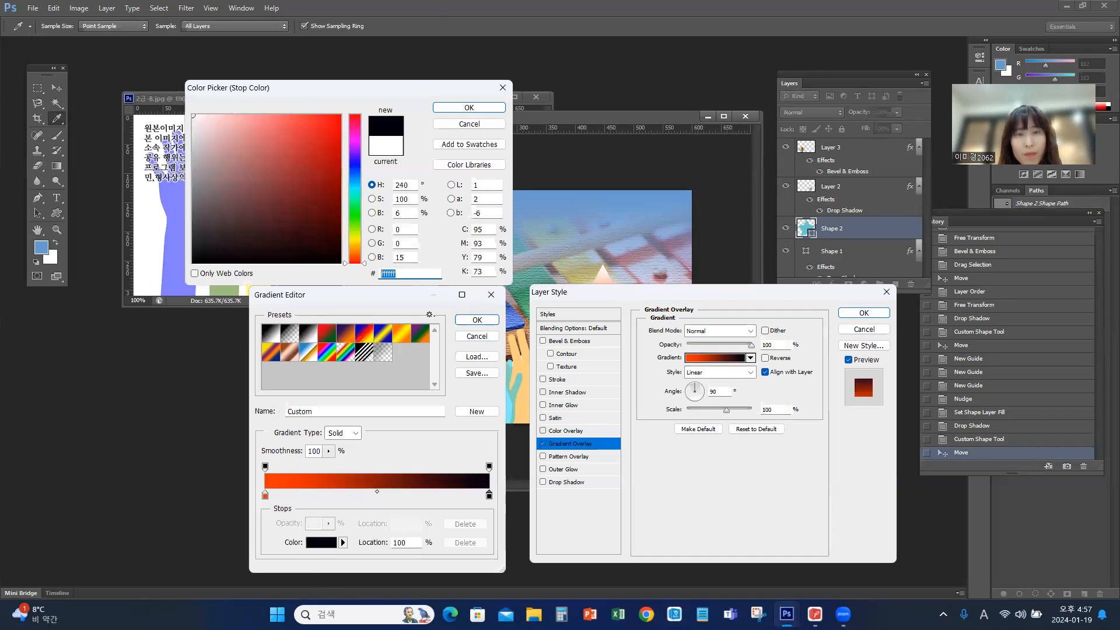
pyautogui.write('0000')
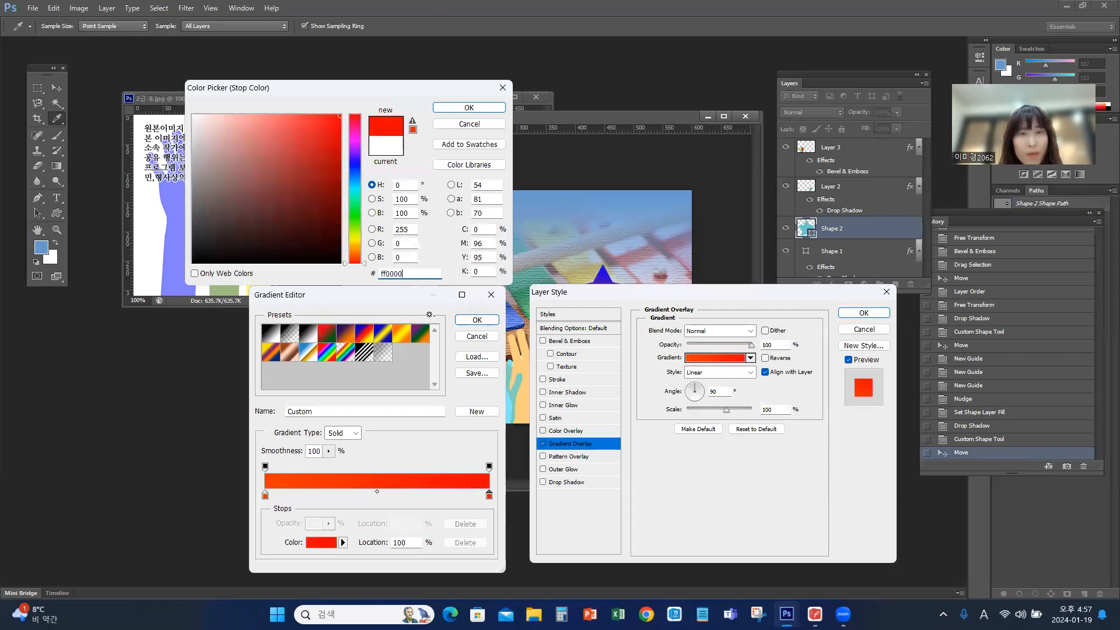
pyautogui.click(815, 613)
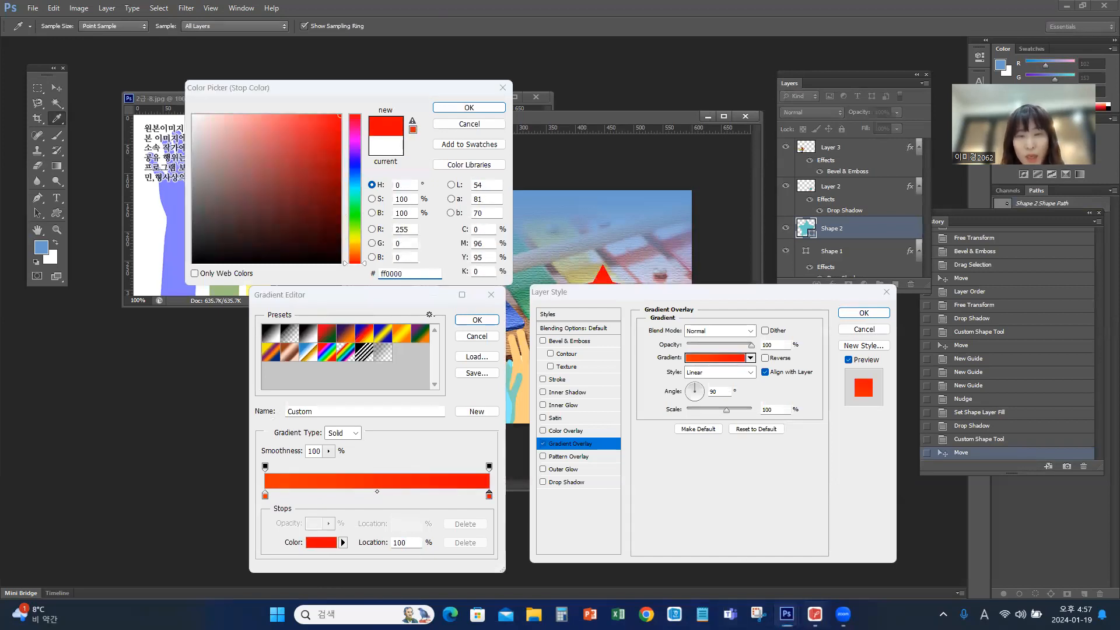
pyautogui.click(485, 92)
pyautogui.write('ff')
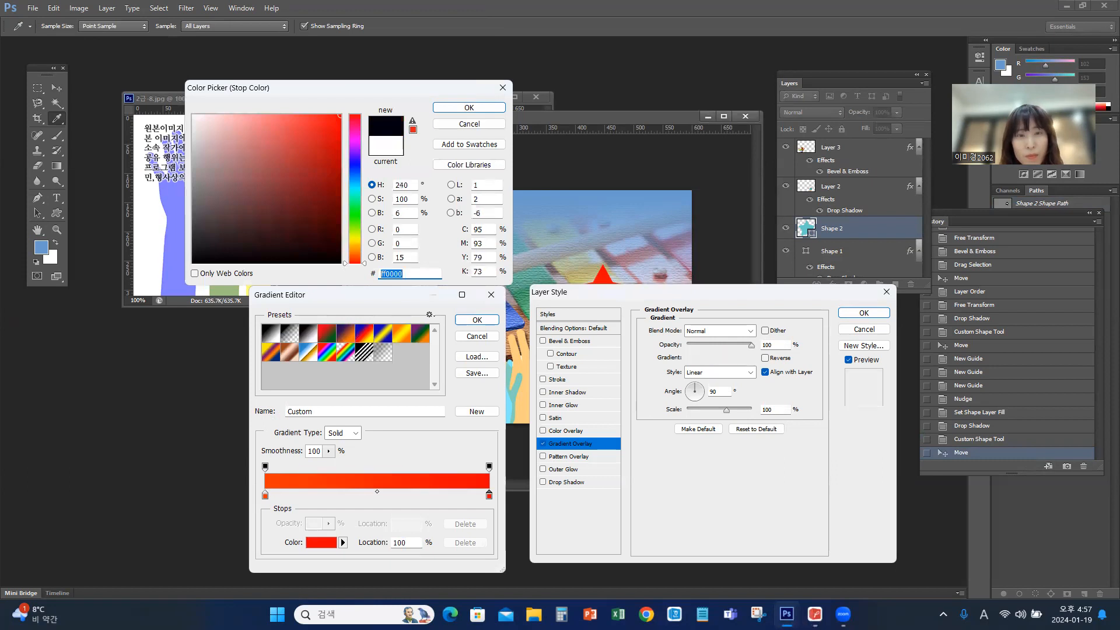
pyautogui.write('ff00')
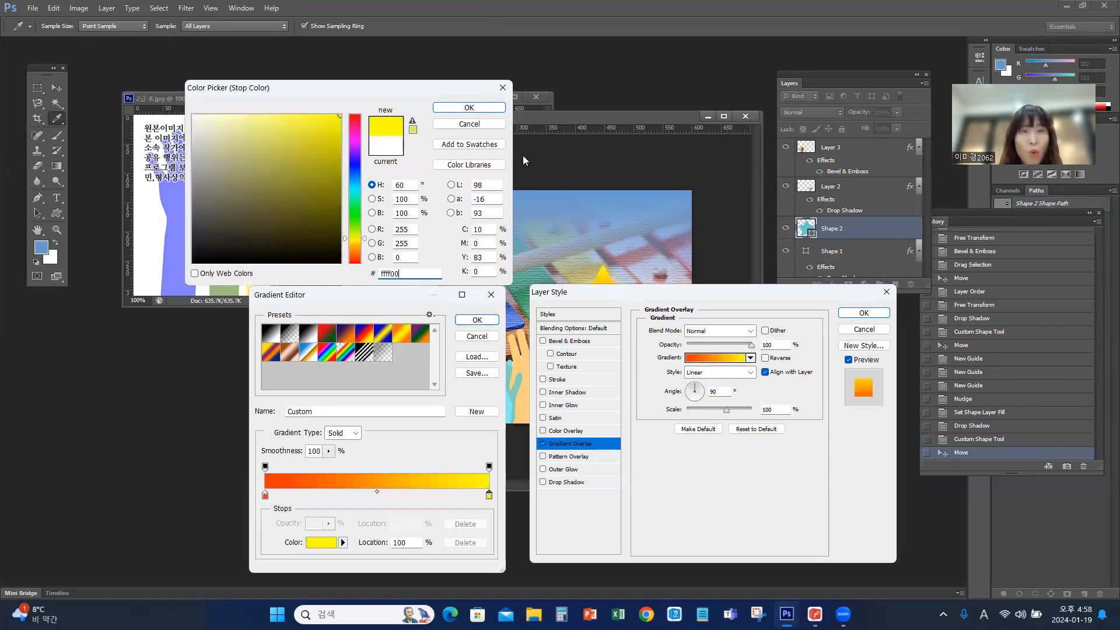
pyautogui.click(469, 108)
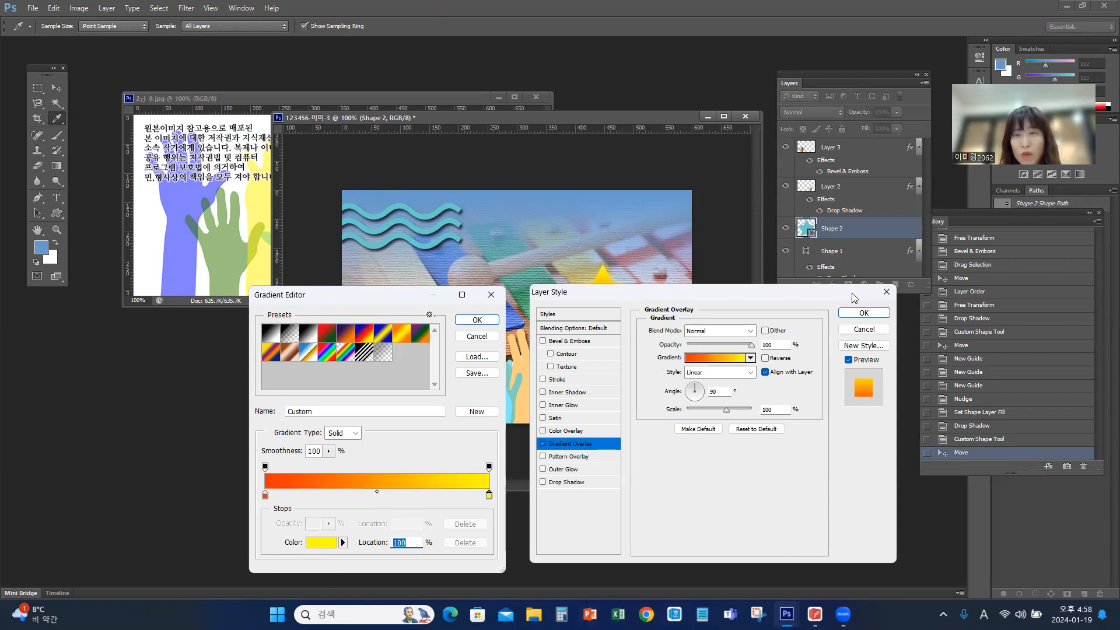
pyautogui.click(462, 321)
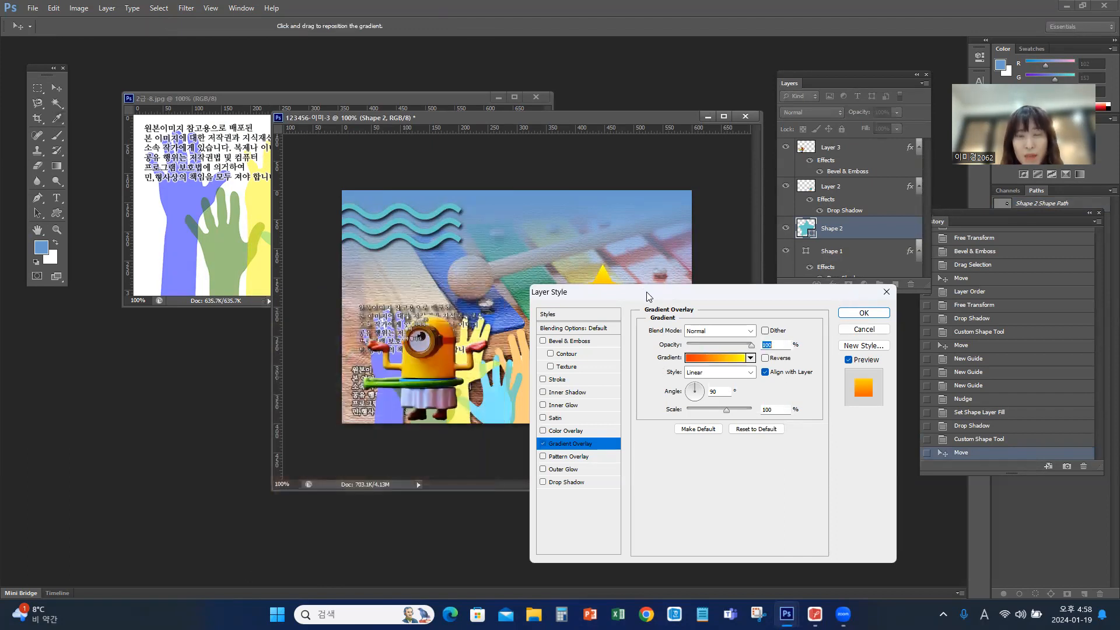
# Step: Compare the star's gradient with the PDF sample, add an Outer Glow with the default settings and apply the layer styles
pyautogui.moveTo(646, 291); pyautogui.dragTo(277, 301)
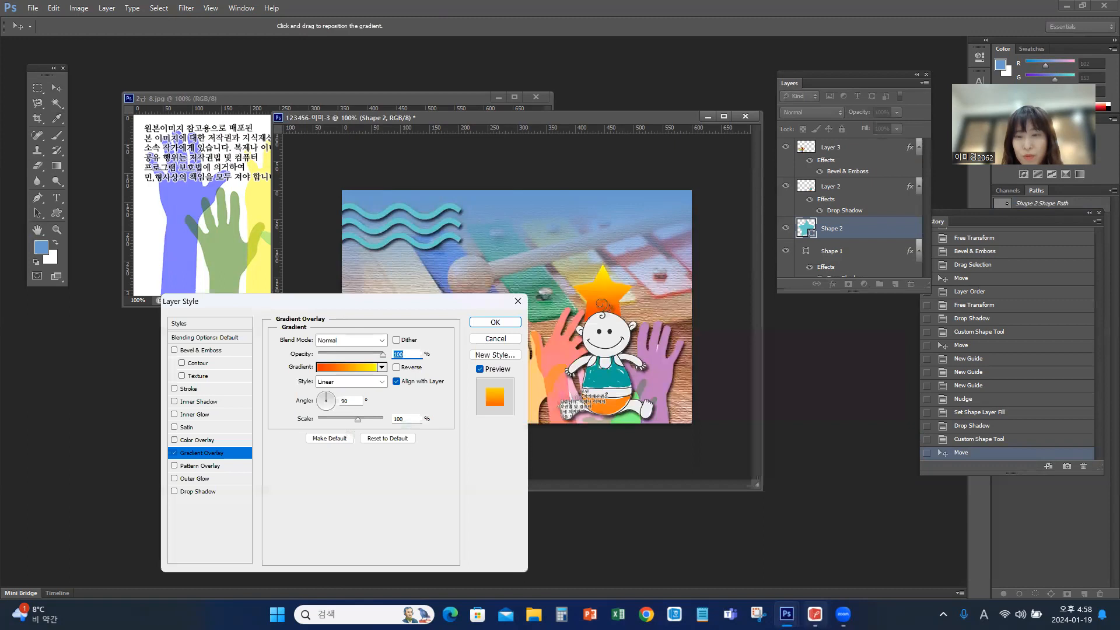
pyautogui.click(815, 613)
pyautogui.click(815, 614)
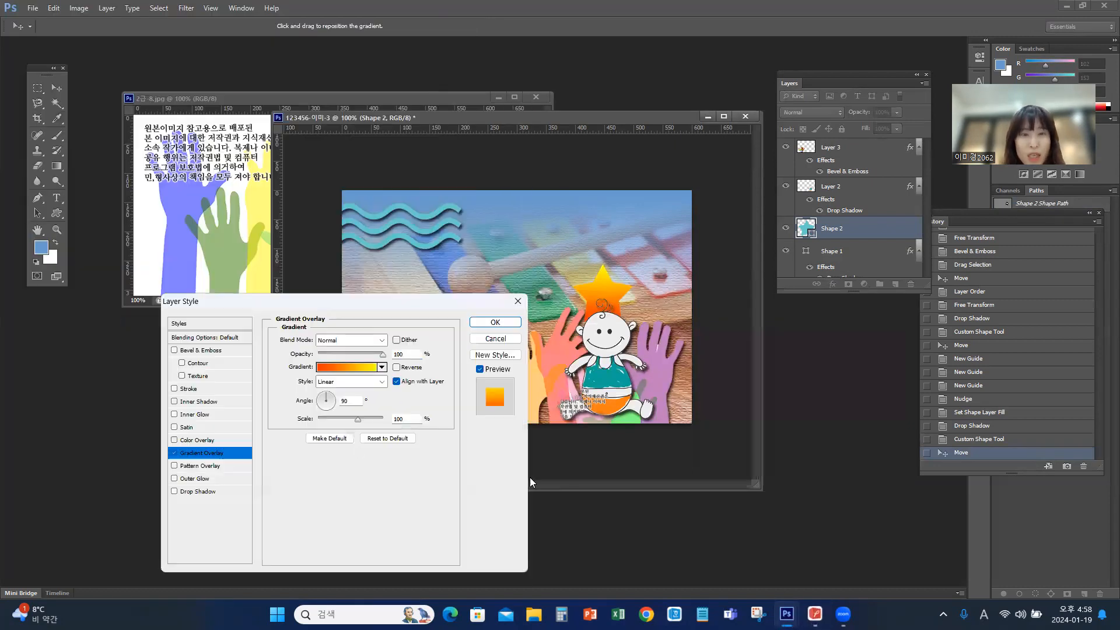
pyautogui.click(204, 478)
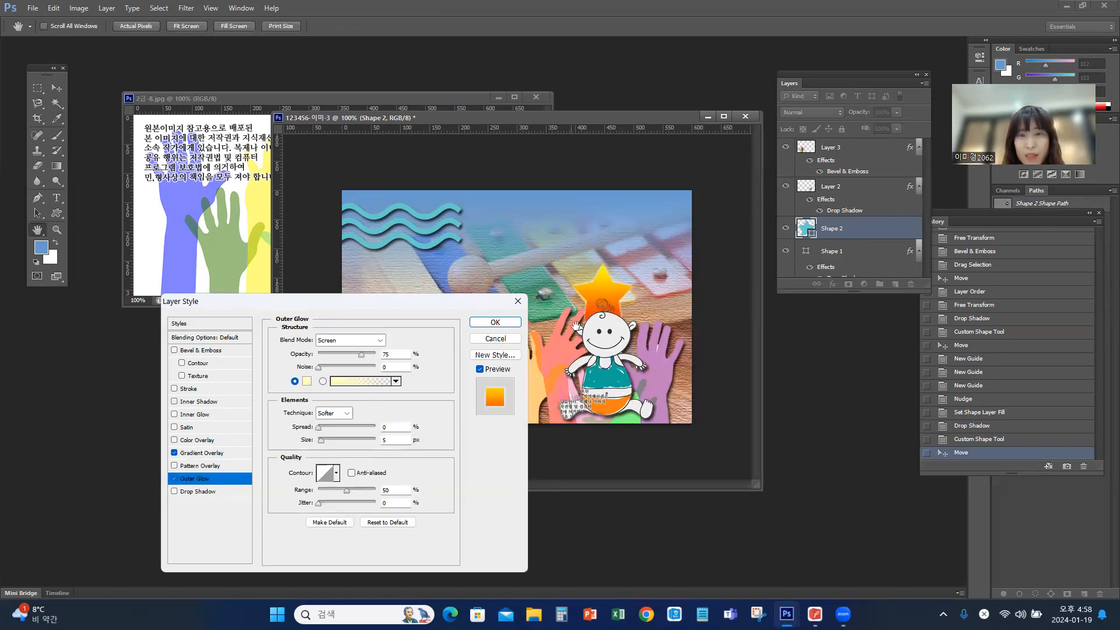
pyautogui.click(499, 323)
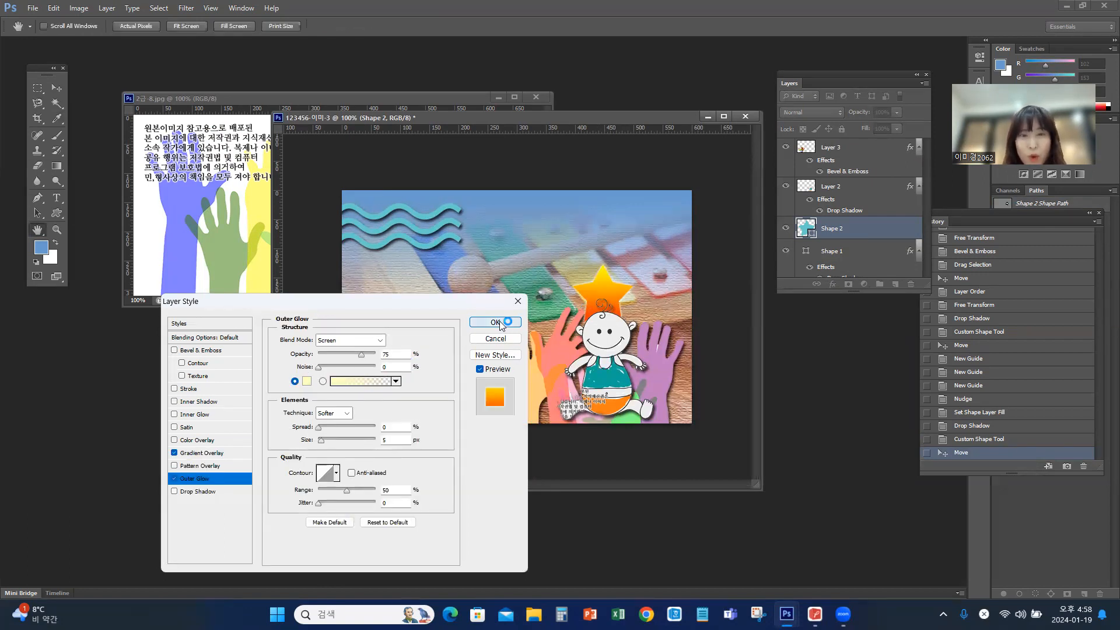
# Step: Check the text requirements in the PDF, add the two-line text "아이들의 / 놀이터" below the waves, and move it fully inside the canvas
pyautogui.click(815, 614)
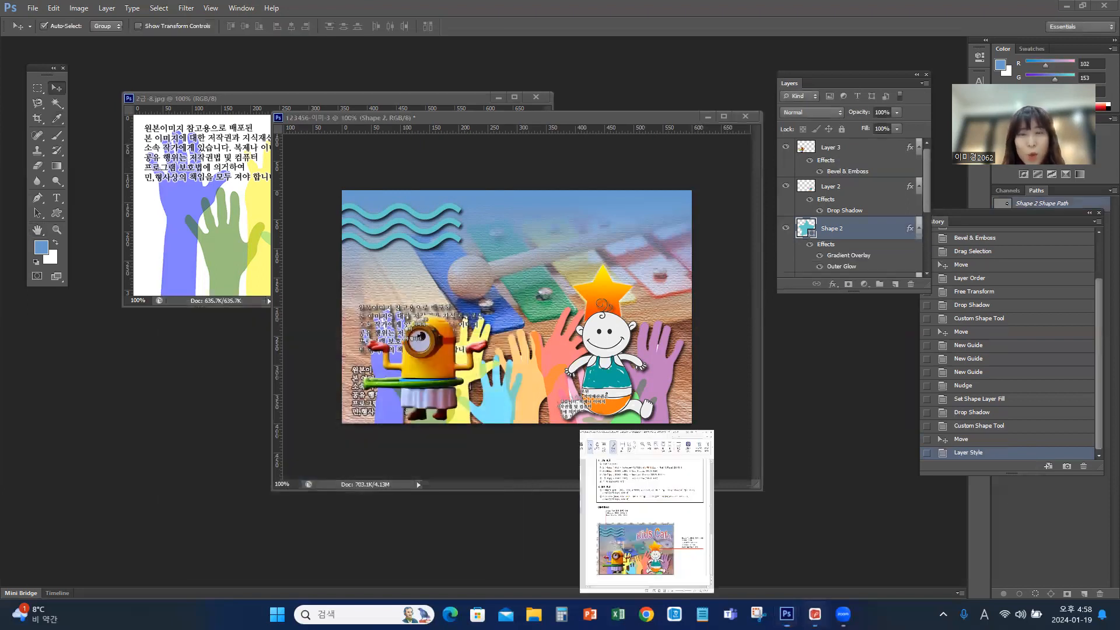
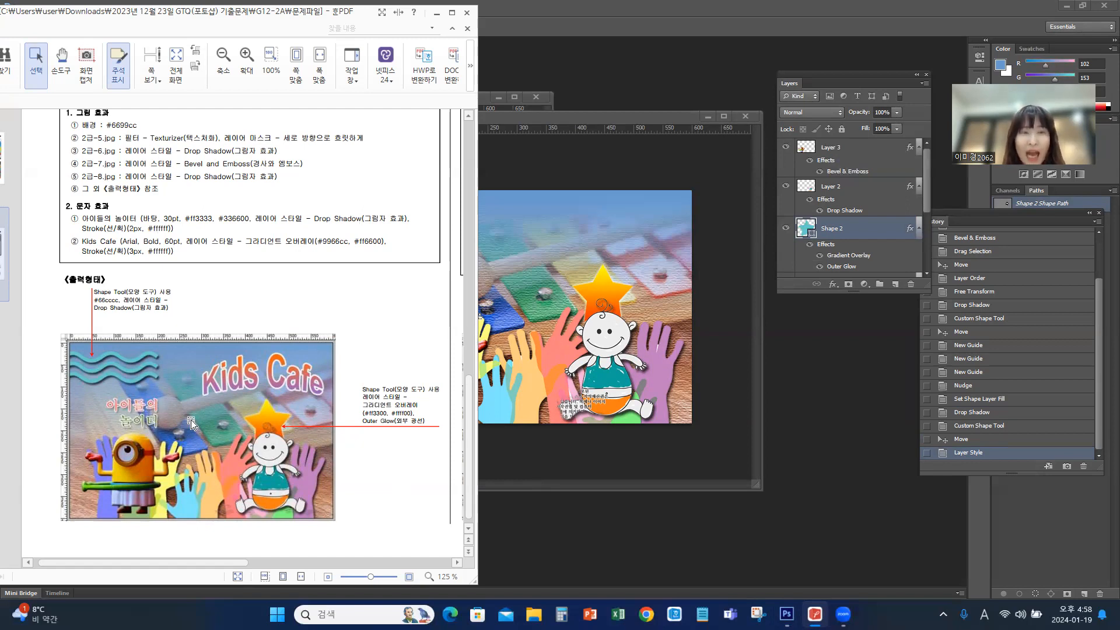
pyautogui.click(544, 116)
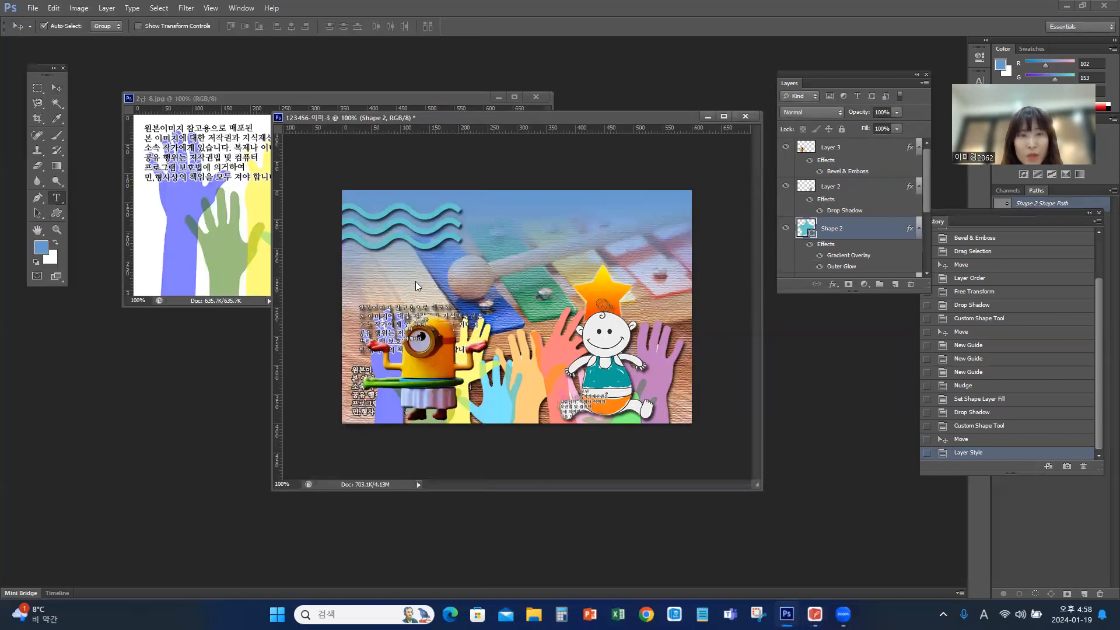
pyautogui.press('t')
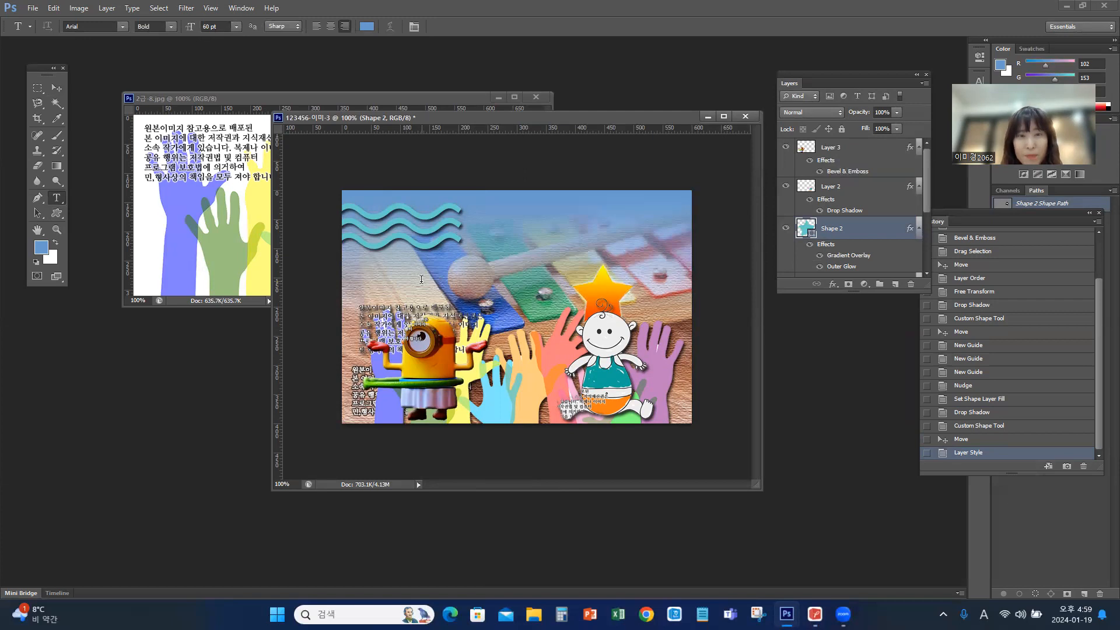
pyautogui.click(421, 280)
pyautogui.write('dk')
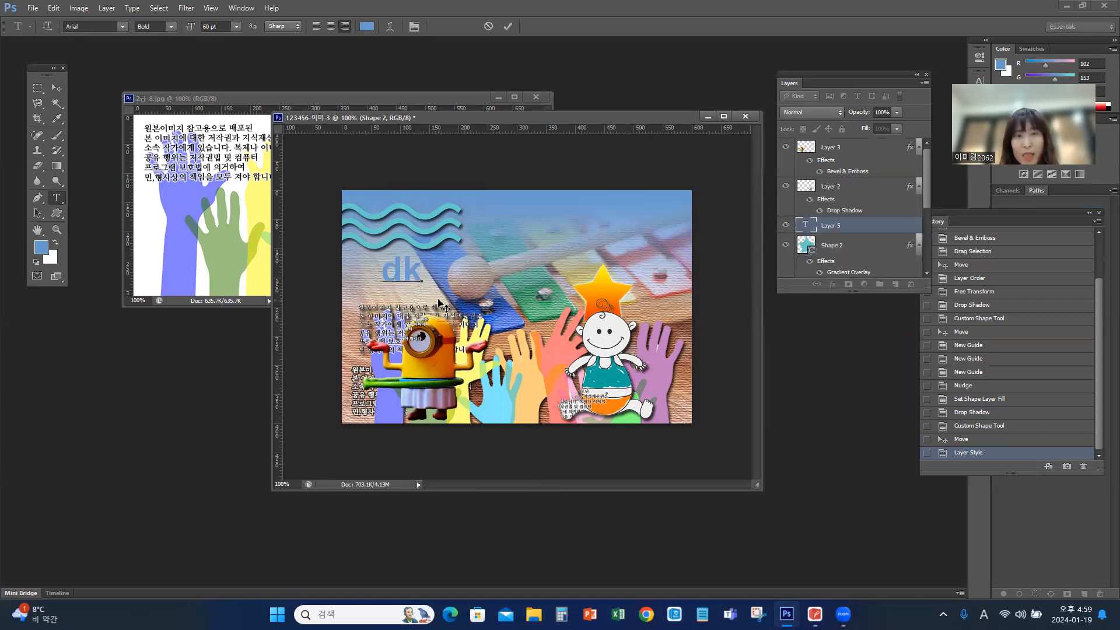
pyautogui.press('BackSpace')
pyautogui.press('BackSpace')
pyautogui.press('Hangul')
pyautogui.write('이드')
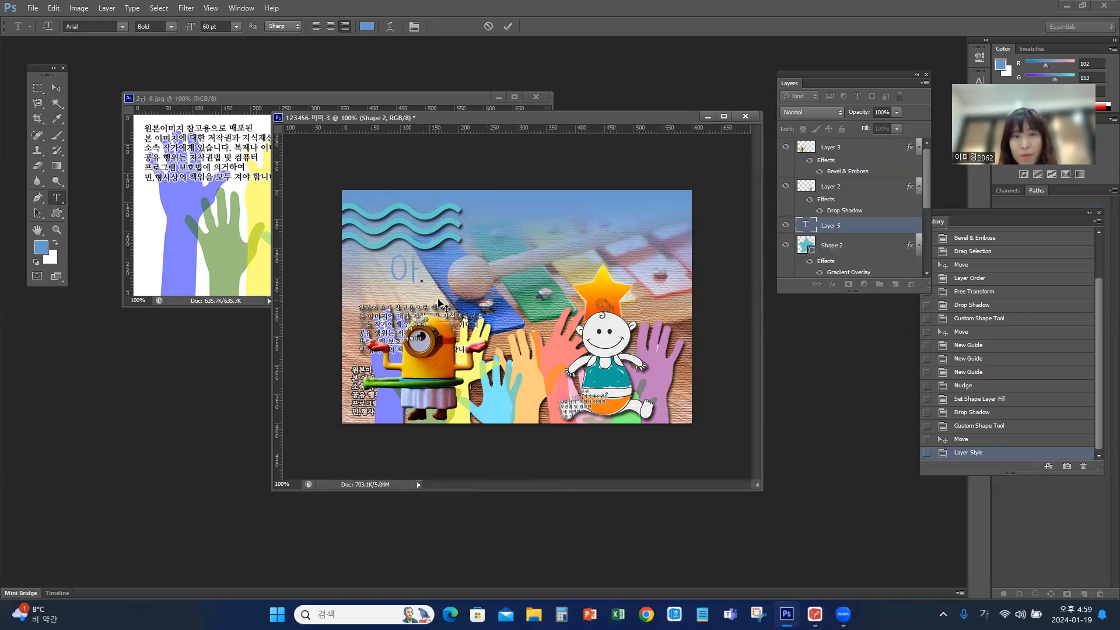
pyautogui.write('ㄹ의')
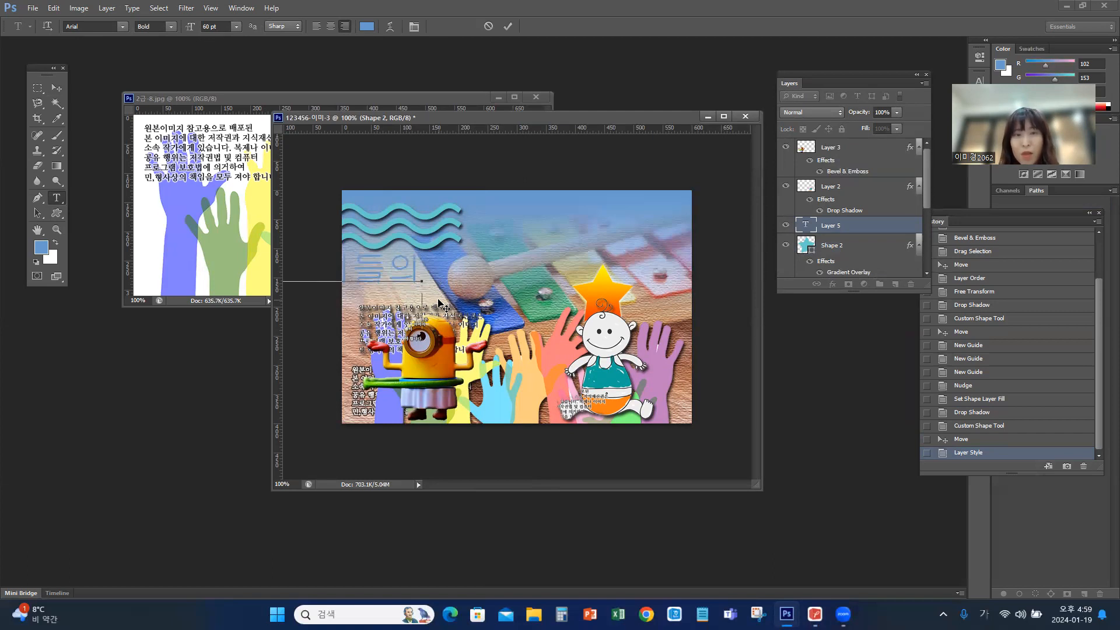
pyautogui.press('Return')
pyautogui.write('이미지')
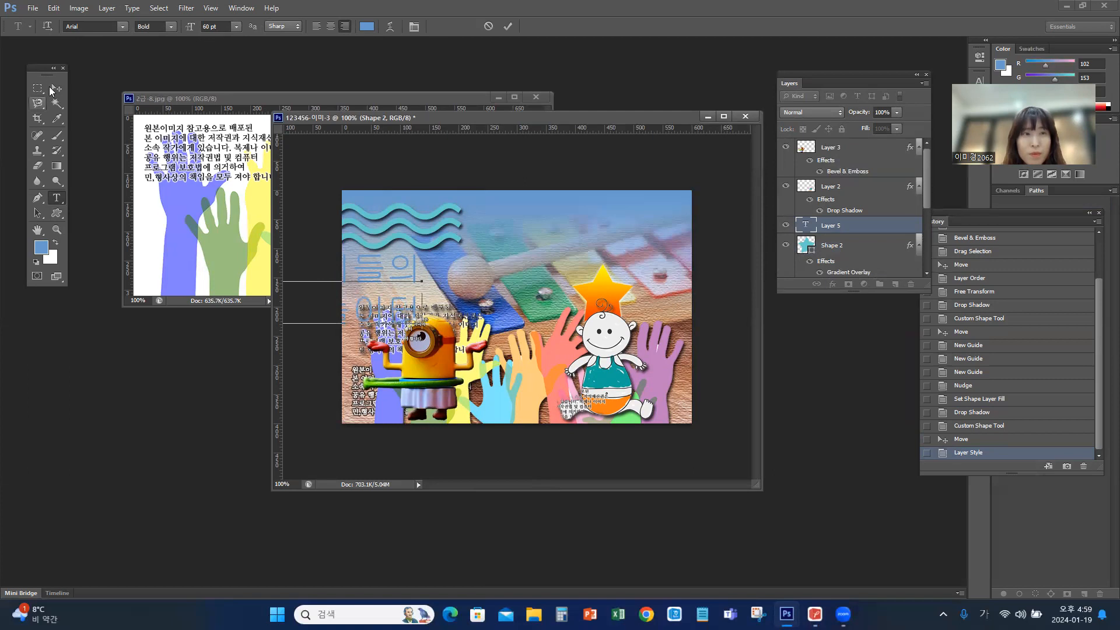
pyautogui.click(51, 89)
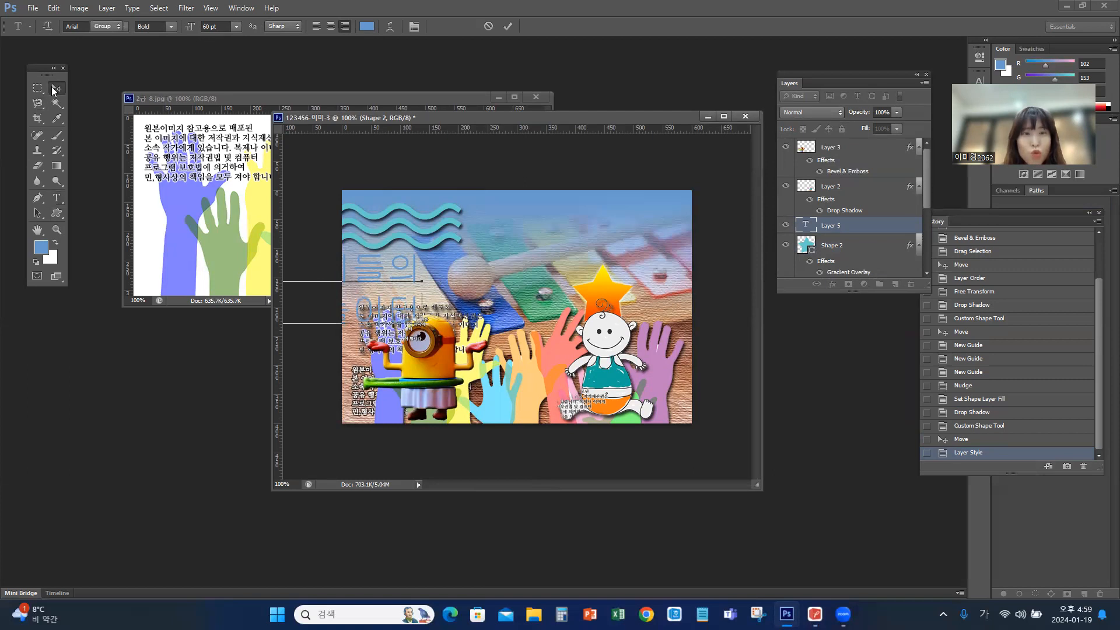
pyautogui.moveTo(387, 278); pyautogui.dragTo(453, 276)
# Step: Check the text's font requirements in the PDF, then set the 아이들의 놀이터 text to the 바탕 font at 30 pt
pyautogui.hotkey('alt', 'Tab')
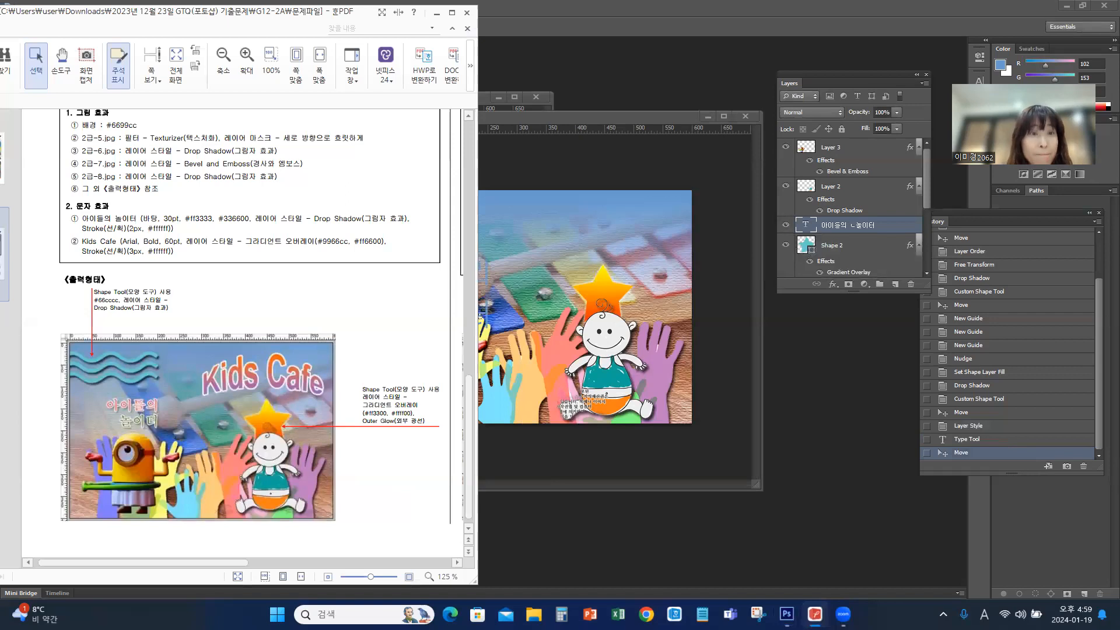
pyautogui.click(815, 615)
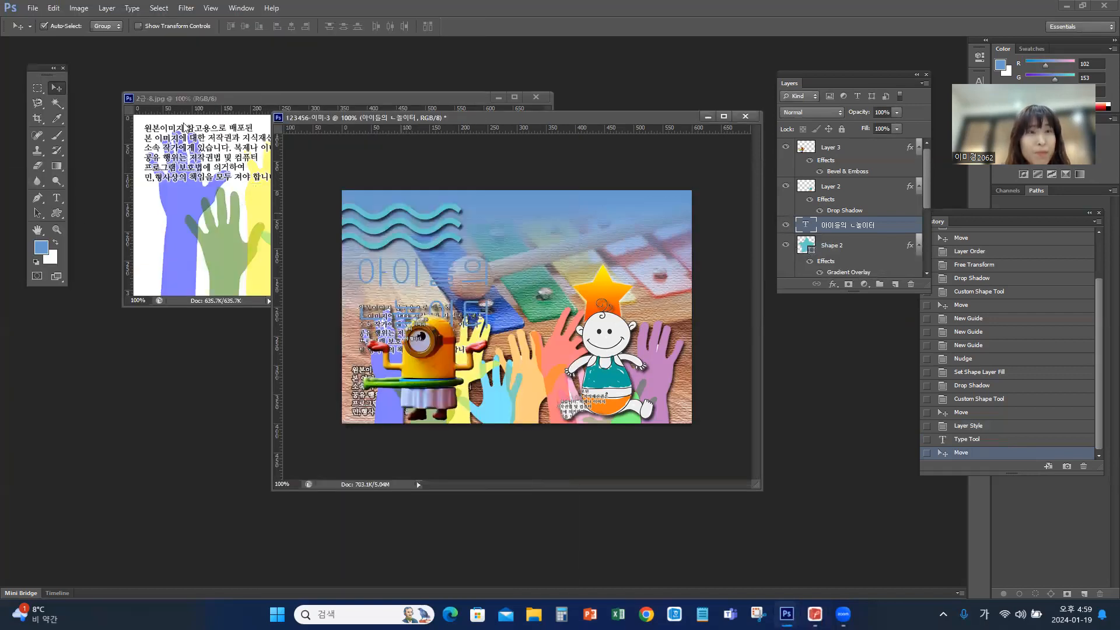
pyautogui.click(56, 197)
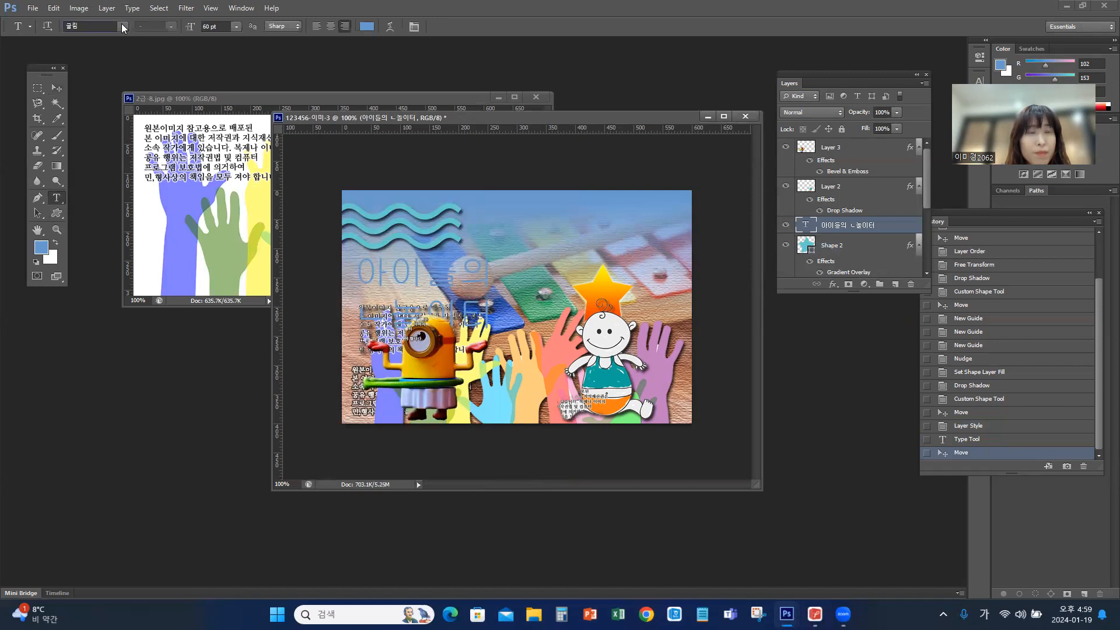
pyautogui.click(122, 25)
pyautogui.moveTo(267, 87); pyautogui.dragTo(268, 143)
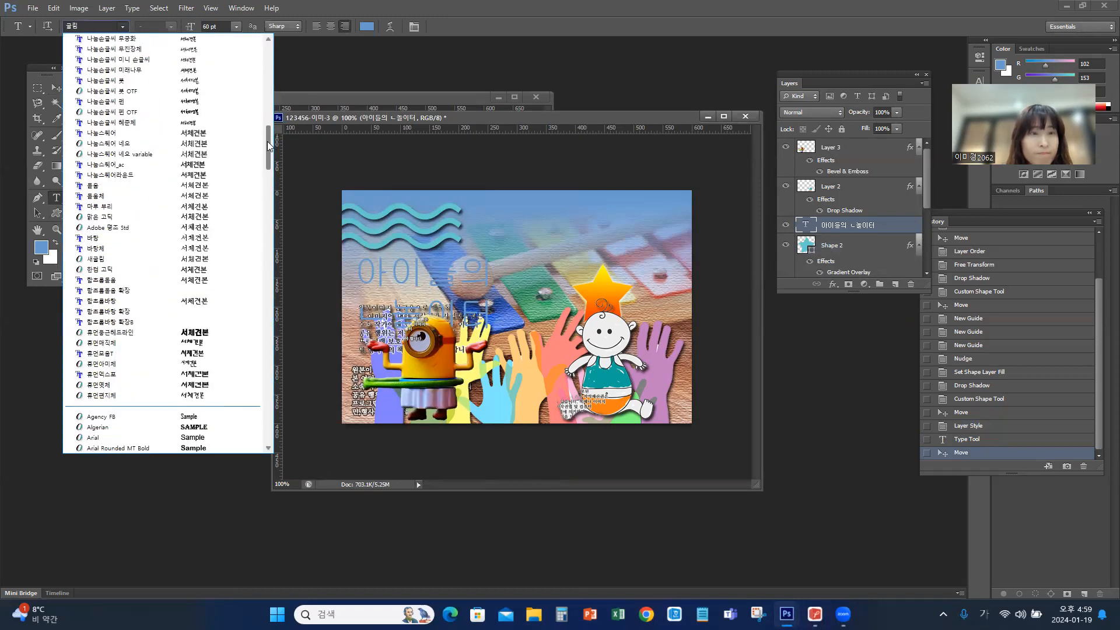
pyautogui.click(88, 238)
pyautogui.click(237, 27)
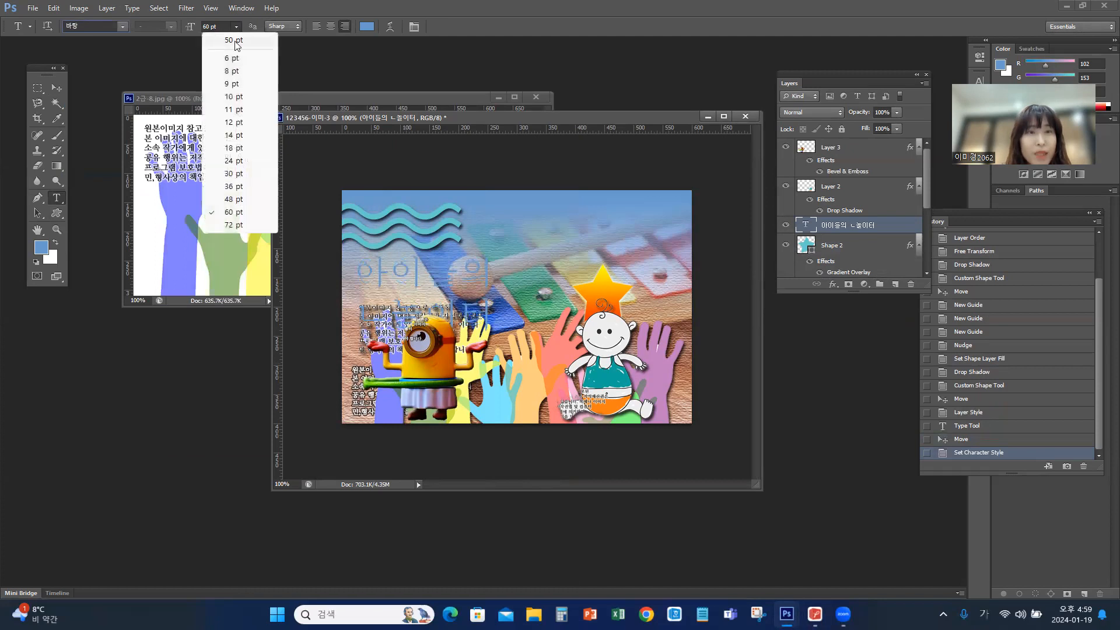
pyautogui.click(241, 174)
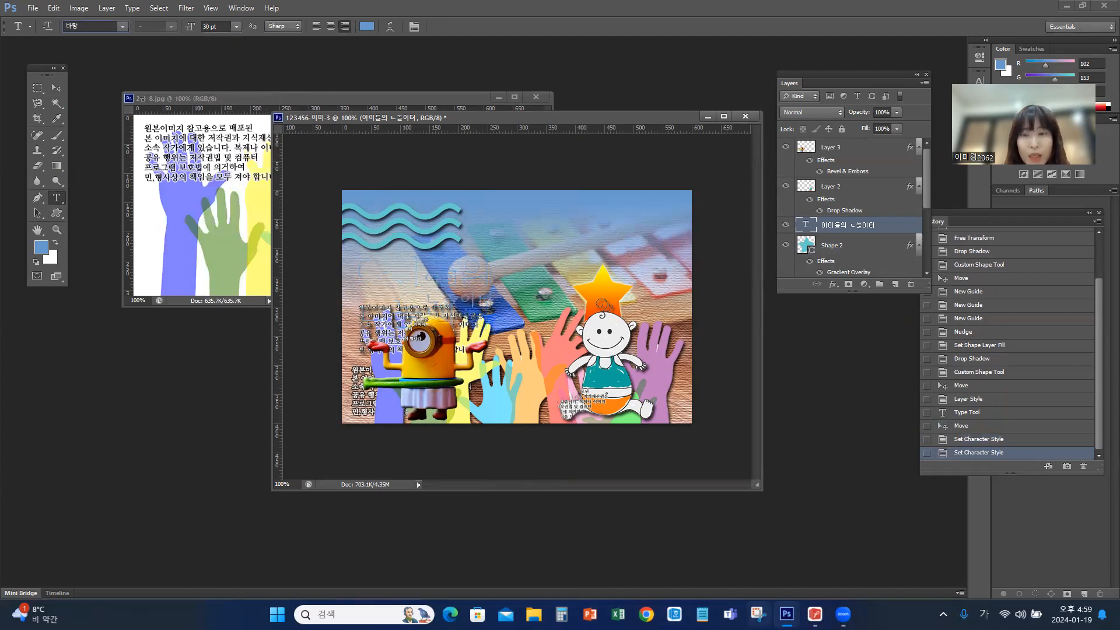
# Step: Set the colour of the whole 아이들의 놀이터 text to #ff3333, checking the value in the PDF instructions
pyautogui.click(814, 613)
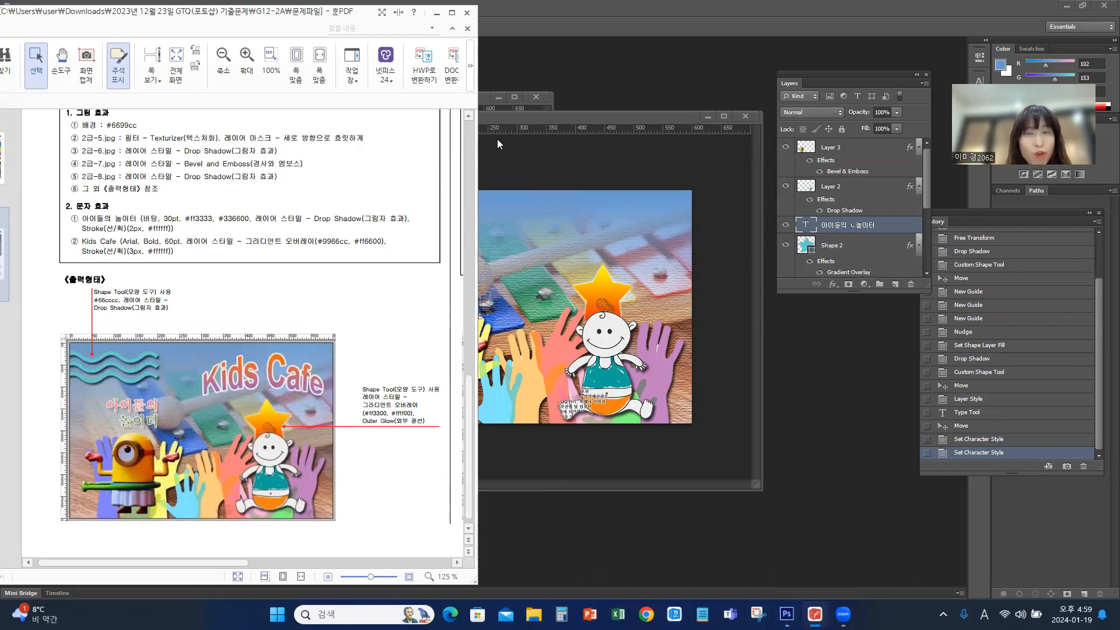
pyautogui.click(551, 115)
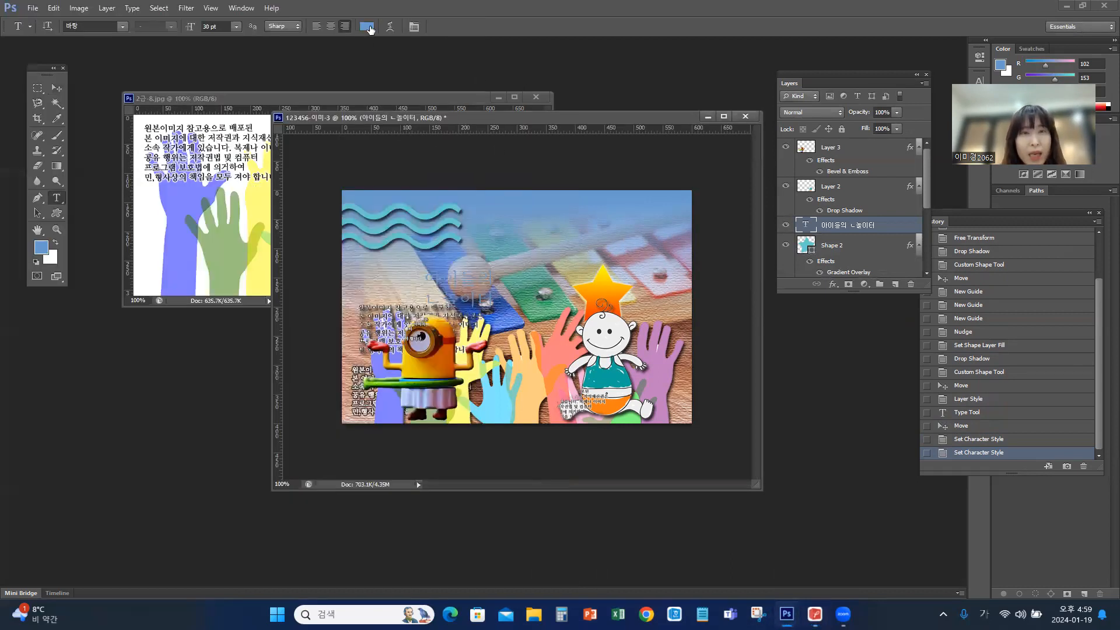
pyautogui.moveTo(413, 274); pyautogui.dragTo(348, 275)
pyautogui.write('ㄹㄹ')
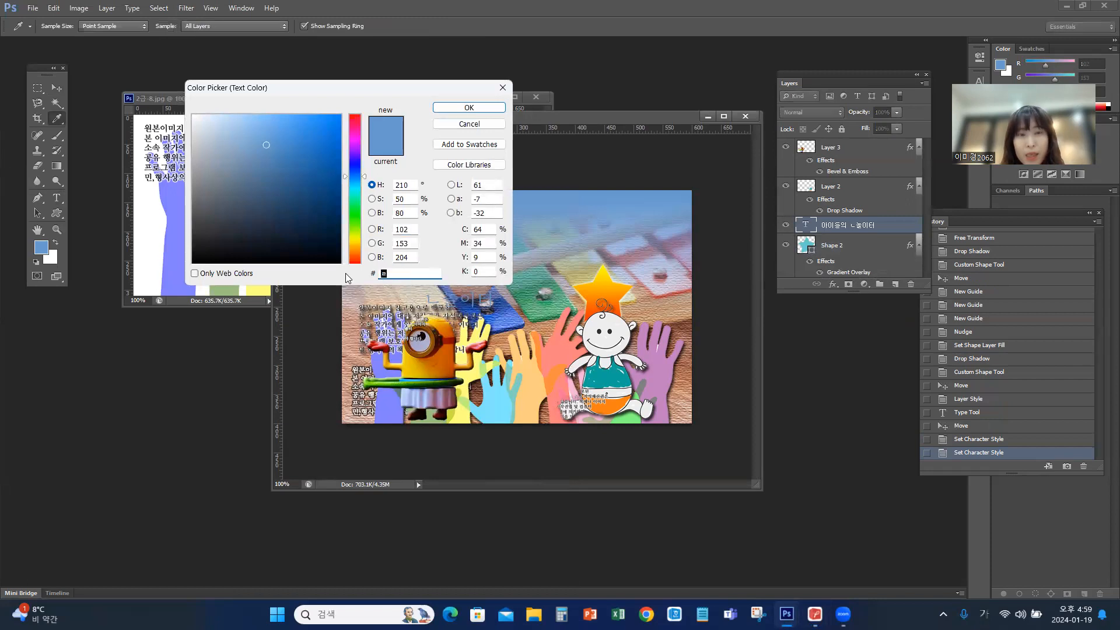
pyautogui.press('Hangul')
pyautogui.write('f')
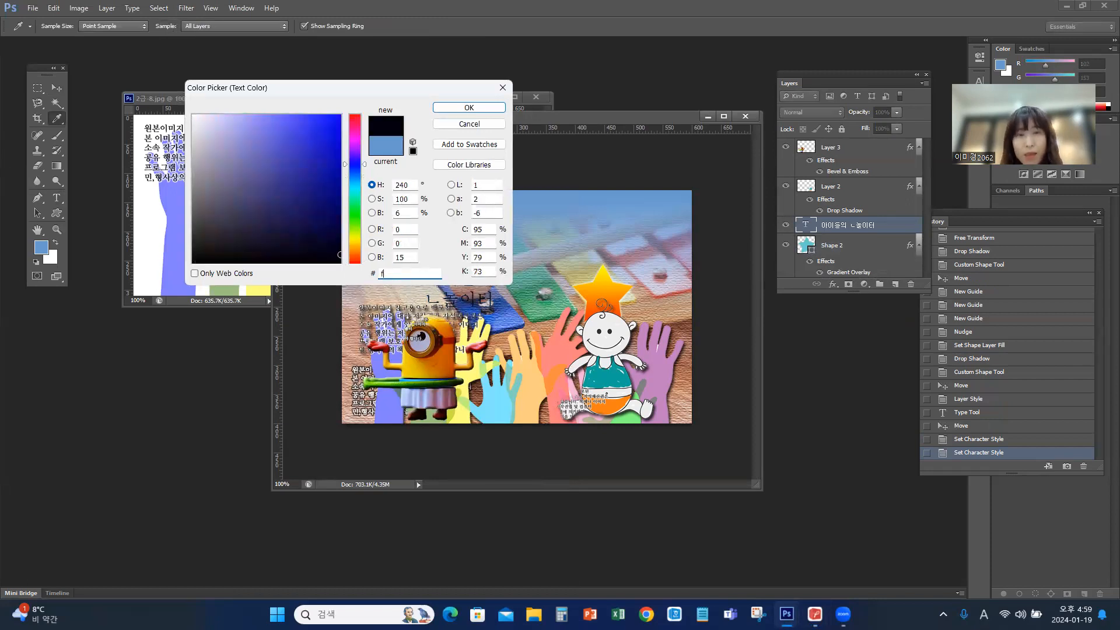
pyautogui.write('f3333')
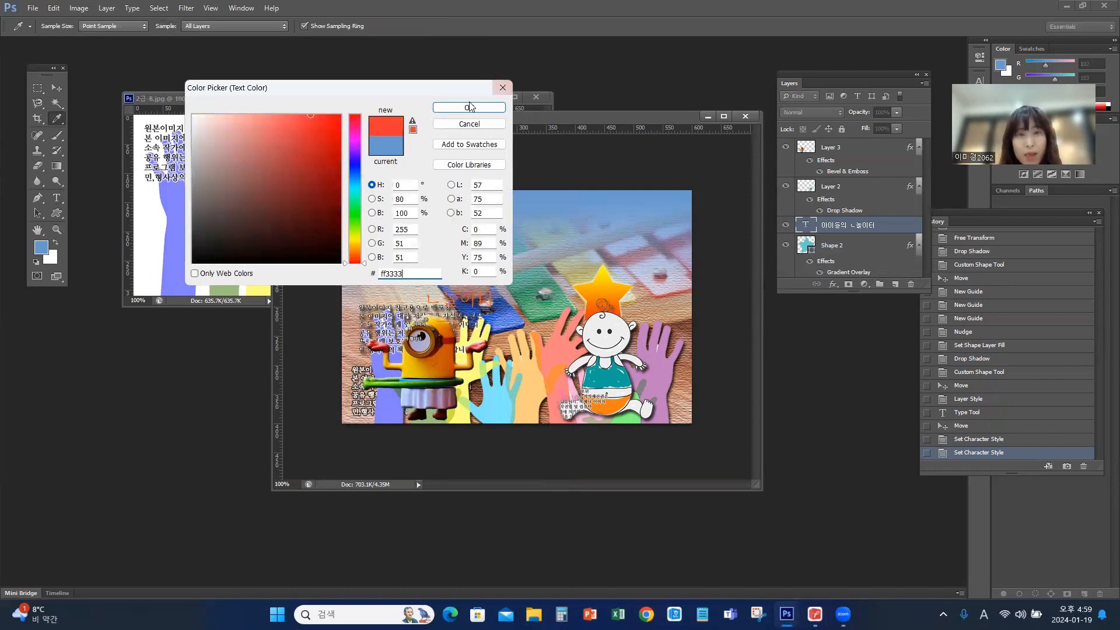
pyautogui.press('Return')
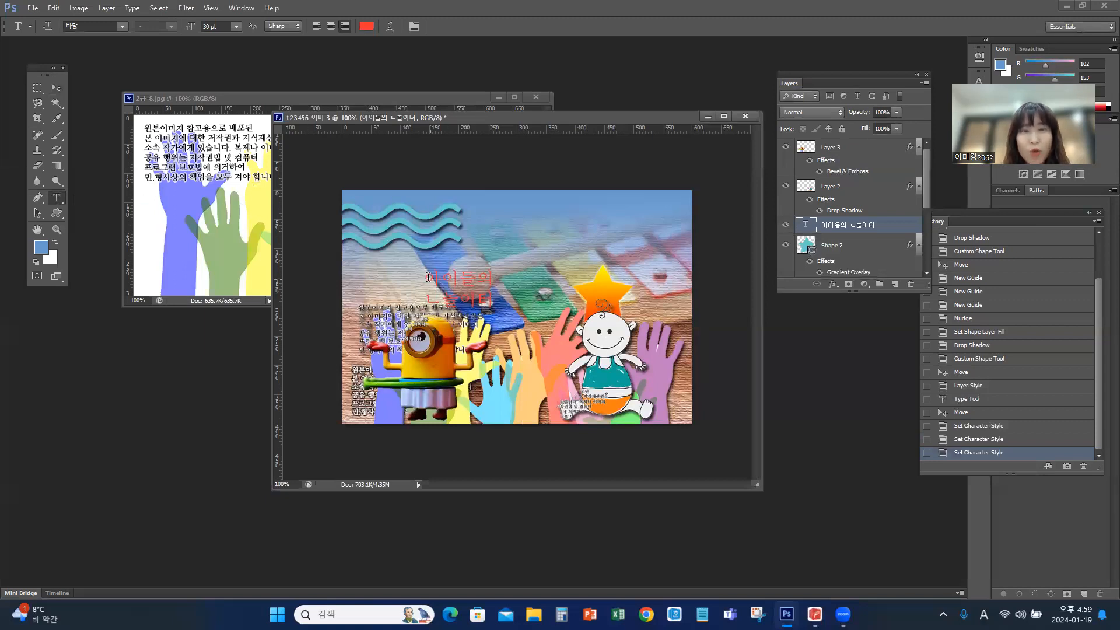
# Step: Select the text's second line and set its colour to #336600, checking the value in the PDF instructions
pyautogui.moveTo(424, 277); pyautogui.dragTo(495, 278)
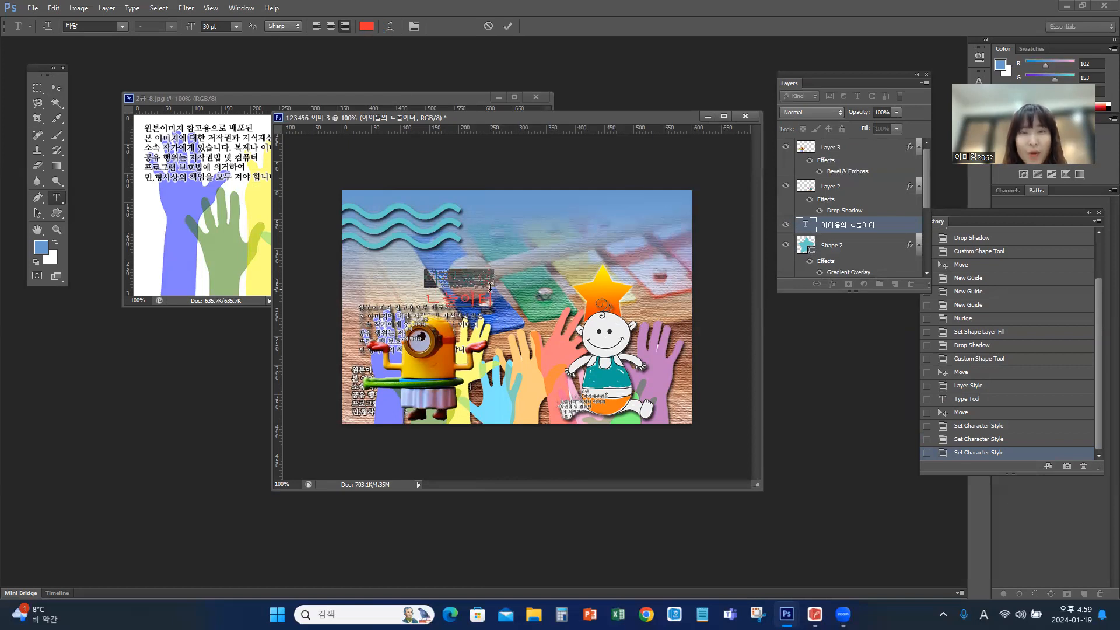
pyautogui.moveTo(495, 300); pyautogui.dragTo(425, 300)
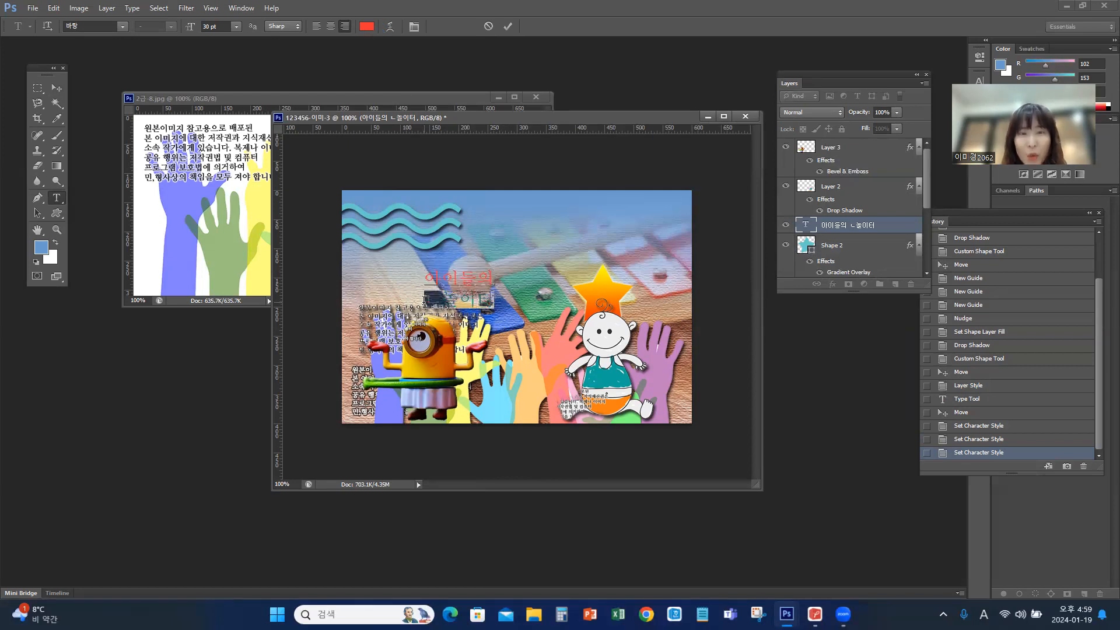
pyautogui.click(366, 26)
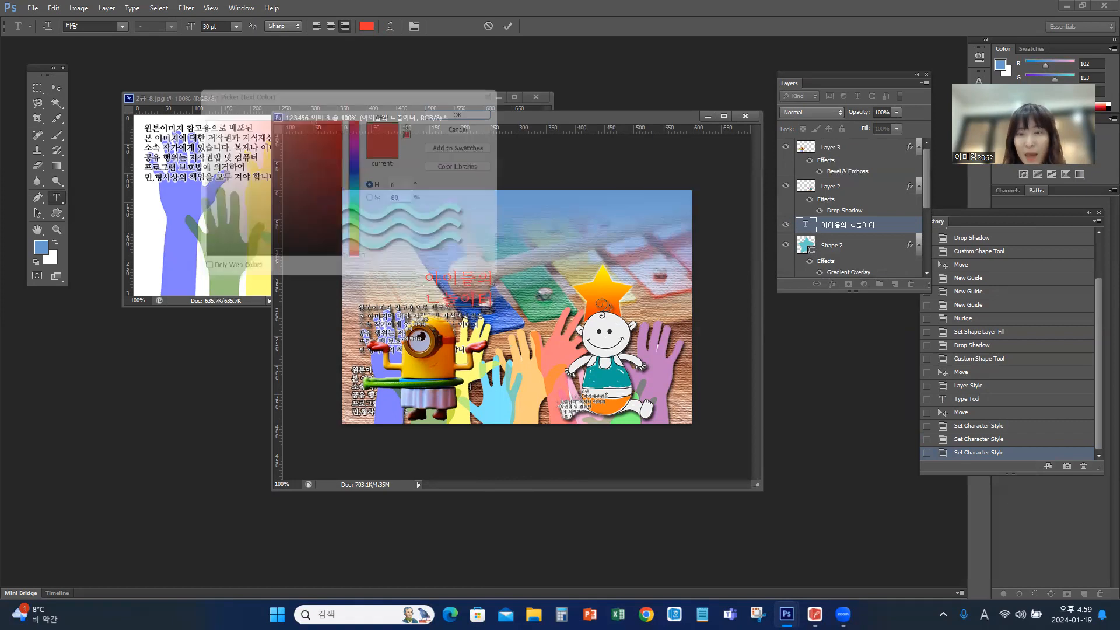
pyautogui.hotkey('alt', 'Tab')
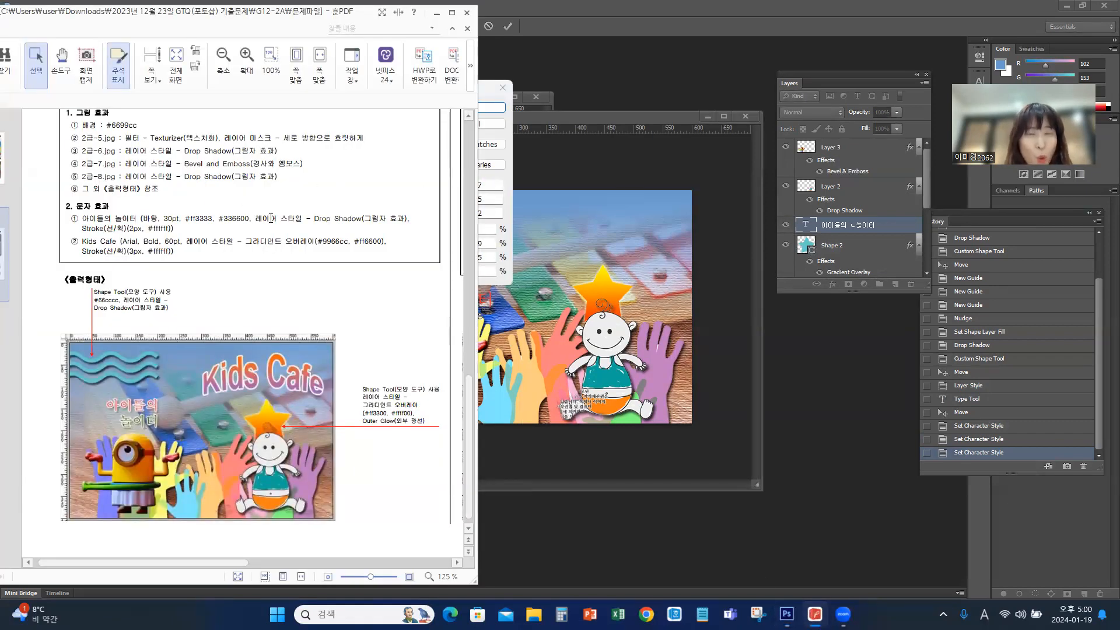
pyautogui.click(488, 89)
pyautogui.click(502, 88)
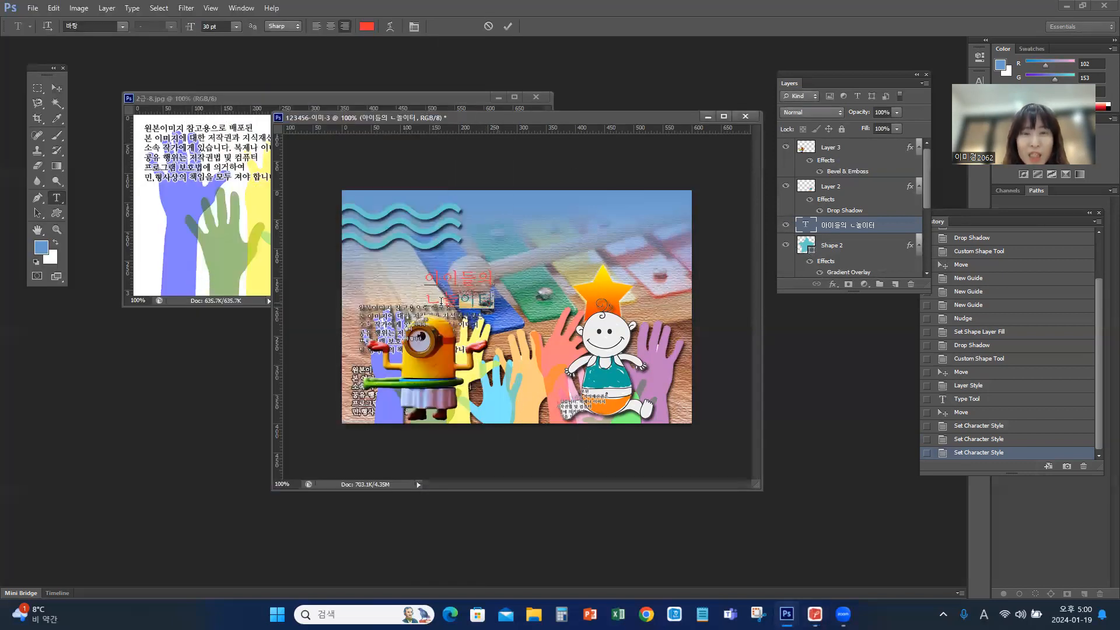
pyautogui.click(368, 26)
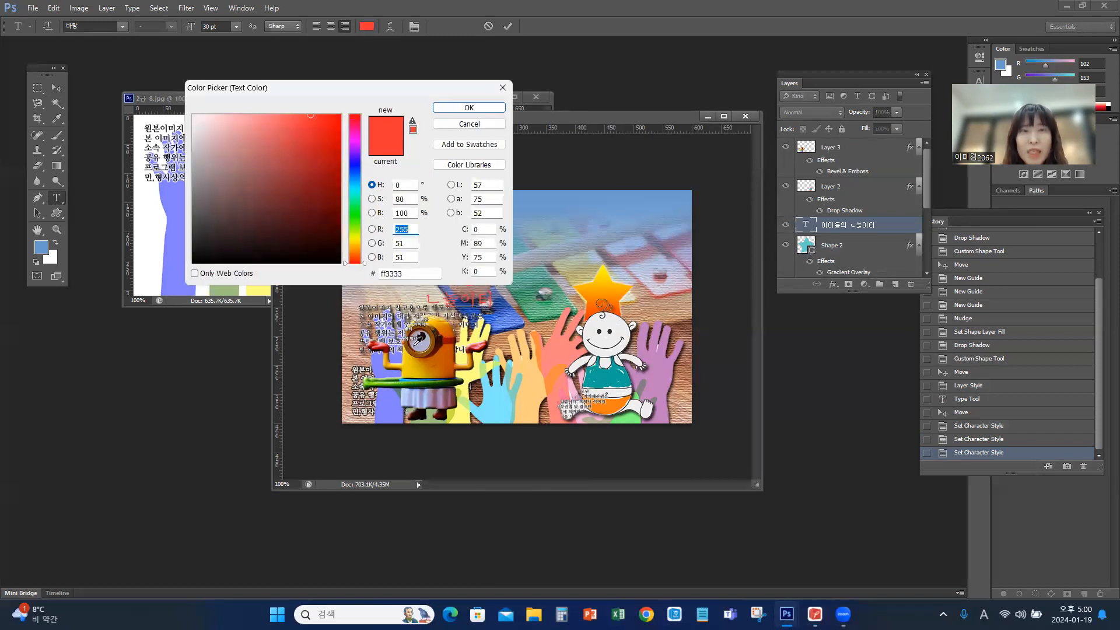
pyautogui.click(408, 274)
pyautogui.click(815, 614)
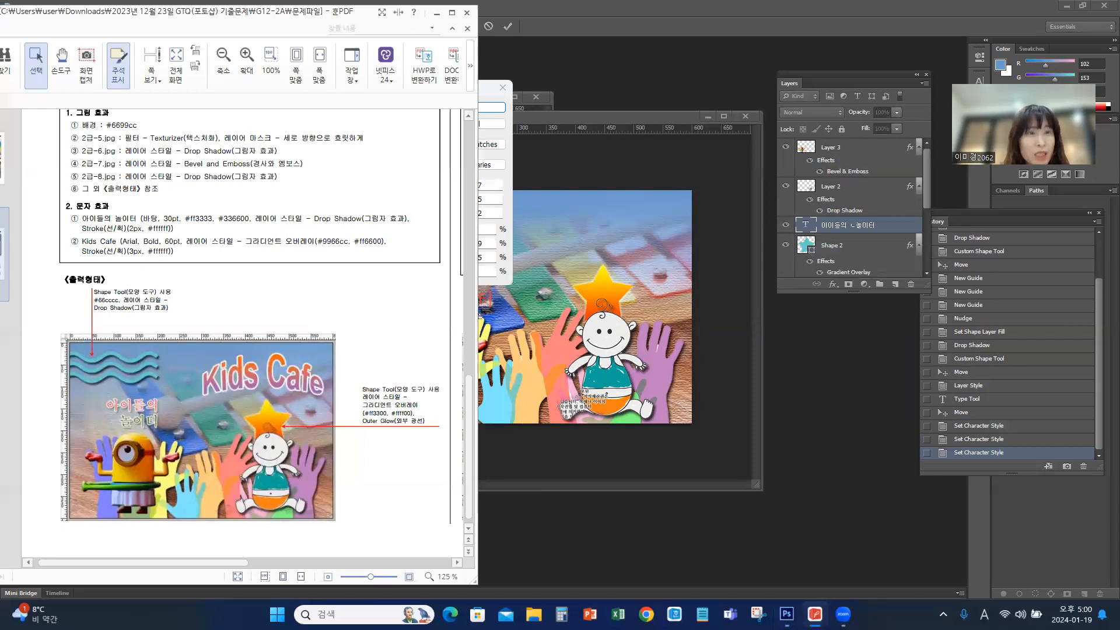
pyautogui.click(815, 615)
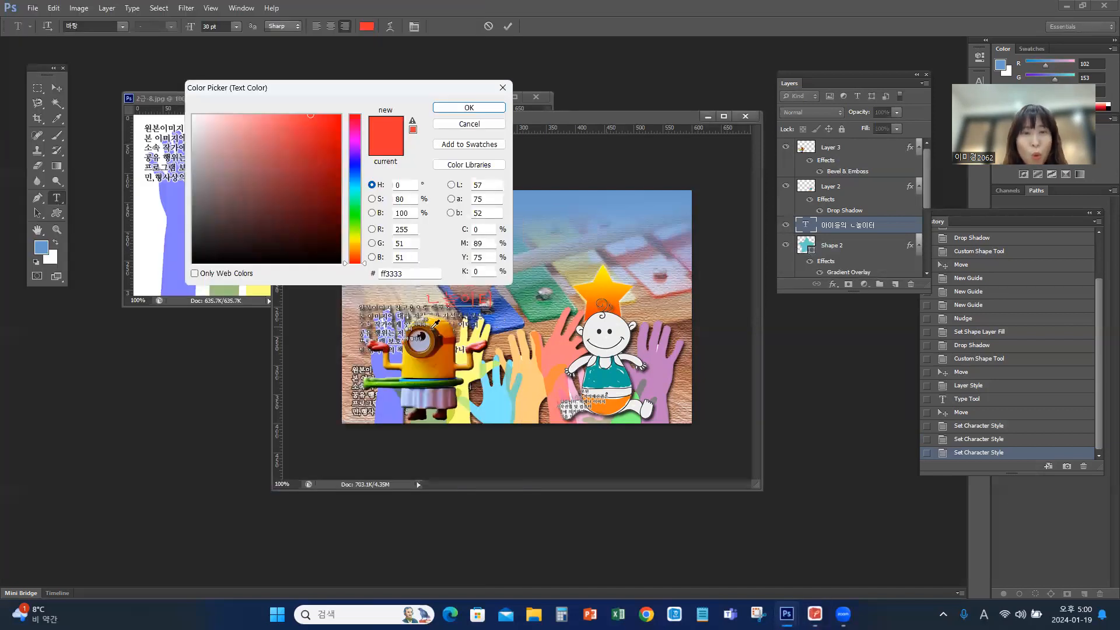
pyautogui.moveTo(417, 275); pyautogui.dragTo(377, 277)
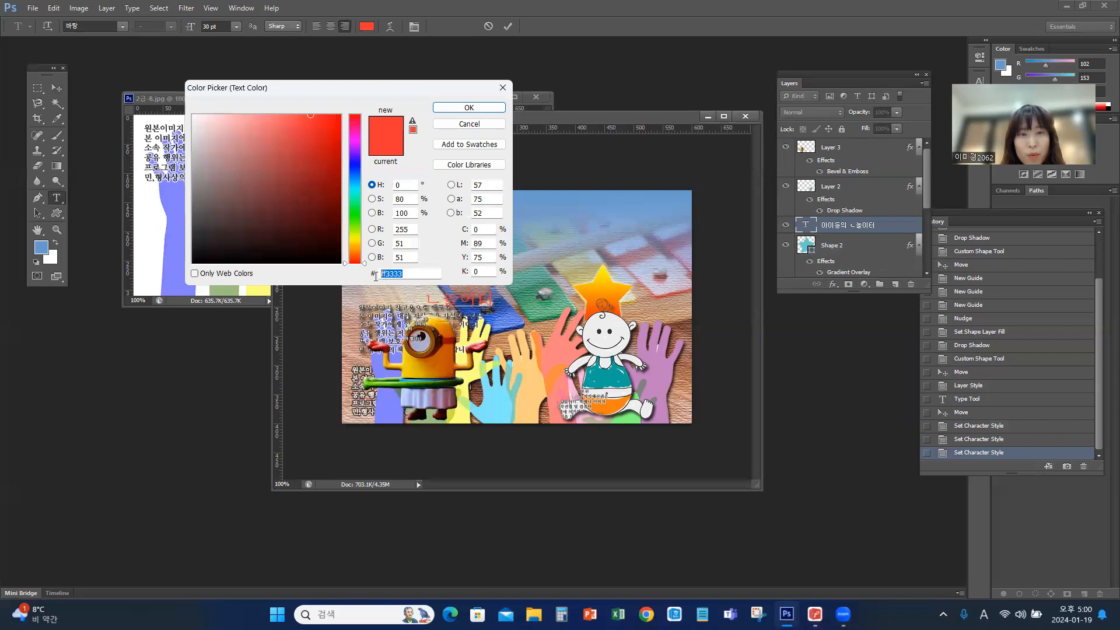
pyautogui.write('336600')
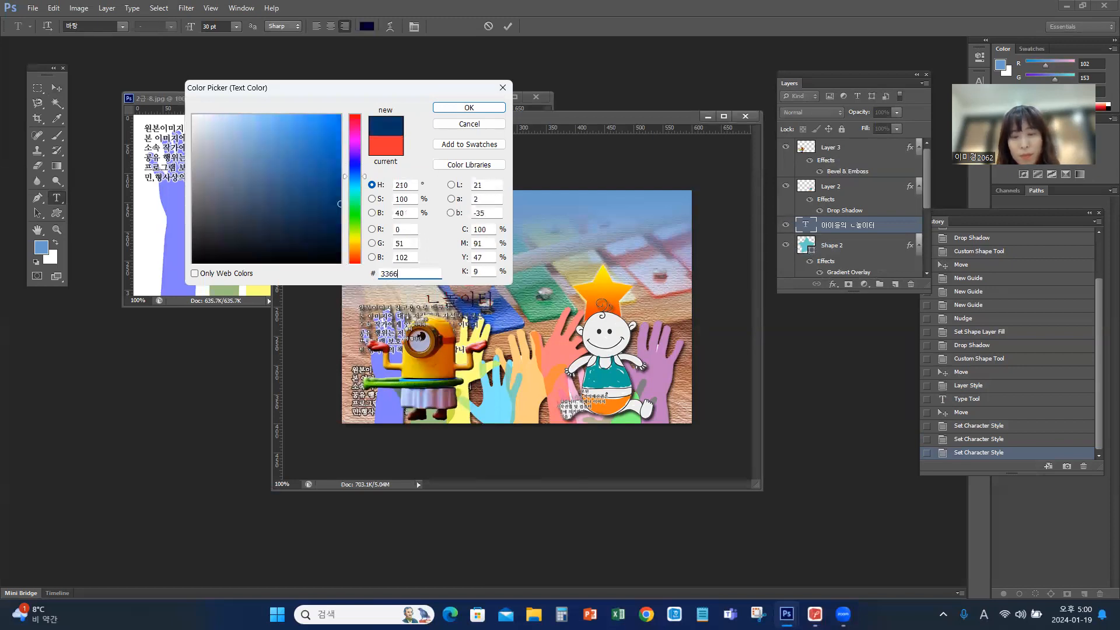
pyautogui.click(497, 109)
# Step: Confirm the #336600 colour for the text's second line and apply a Drop Shadow to the 아이들의 놀이터 text, checking the PDF requirements
pyautogui.click(442, 299)
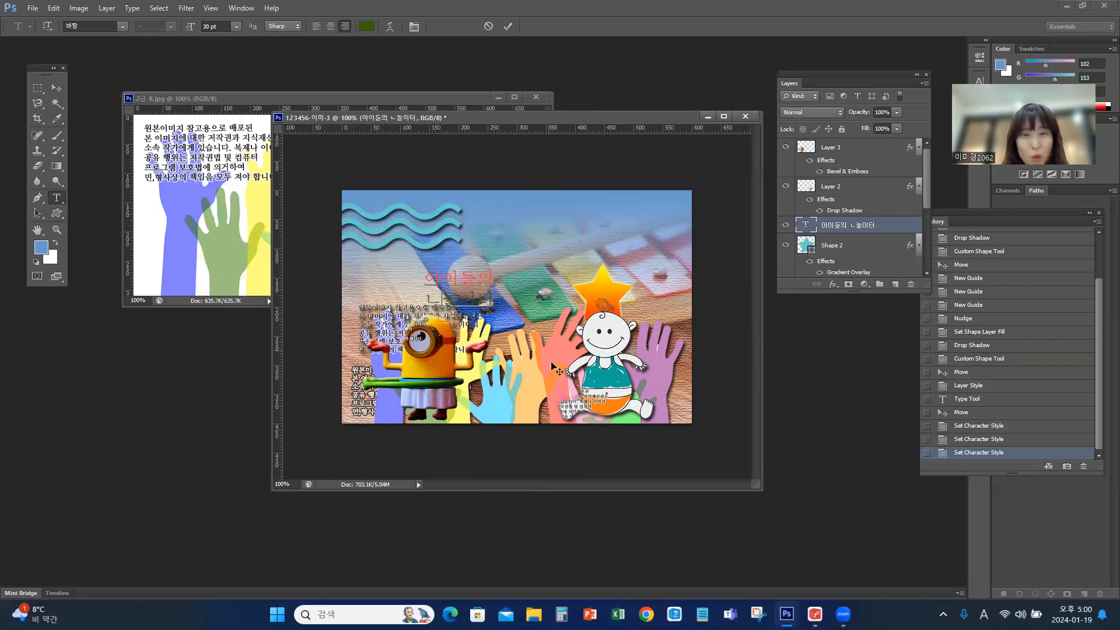
pyautogui.click(57, 88)
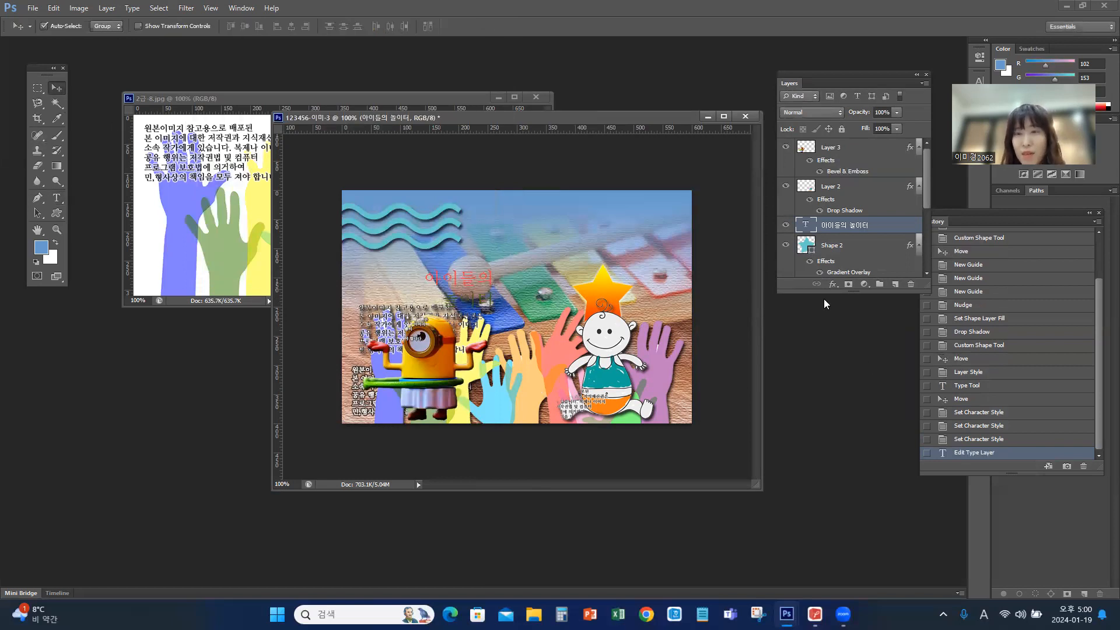
pyautogui.click(833, 285)
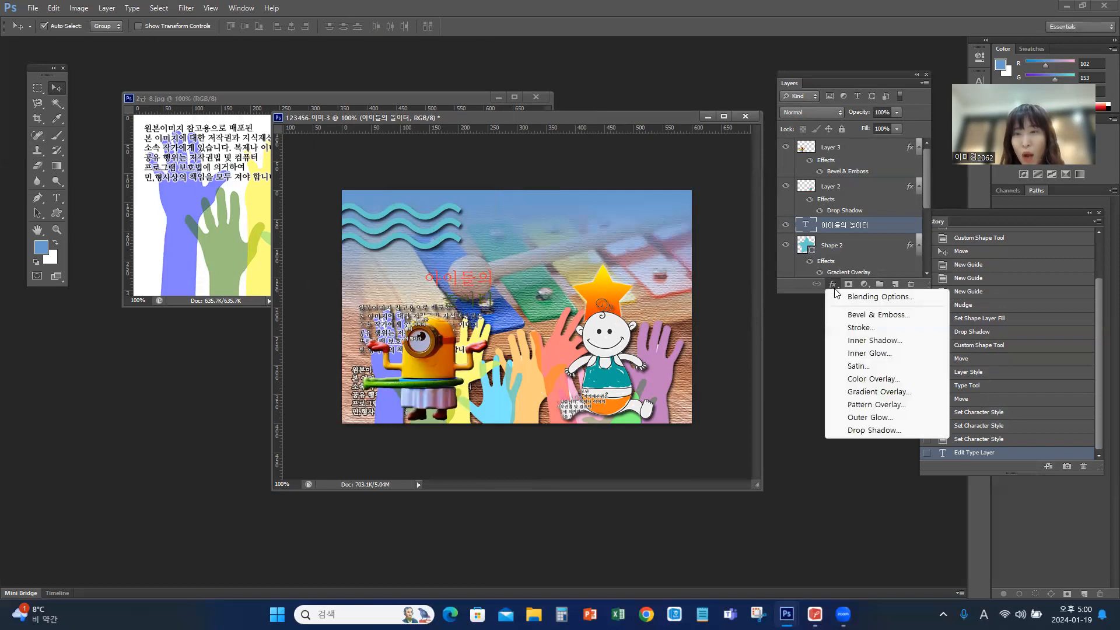
pyautogui.click(875, 430)
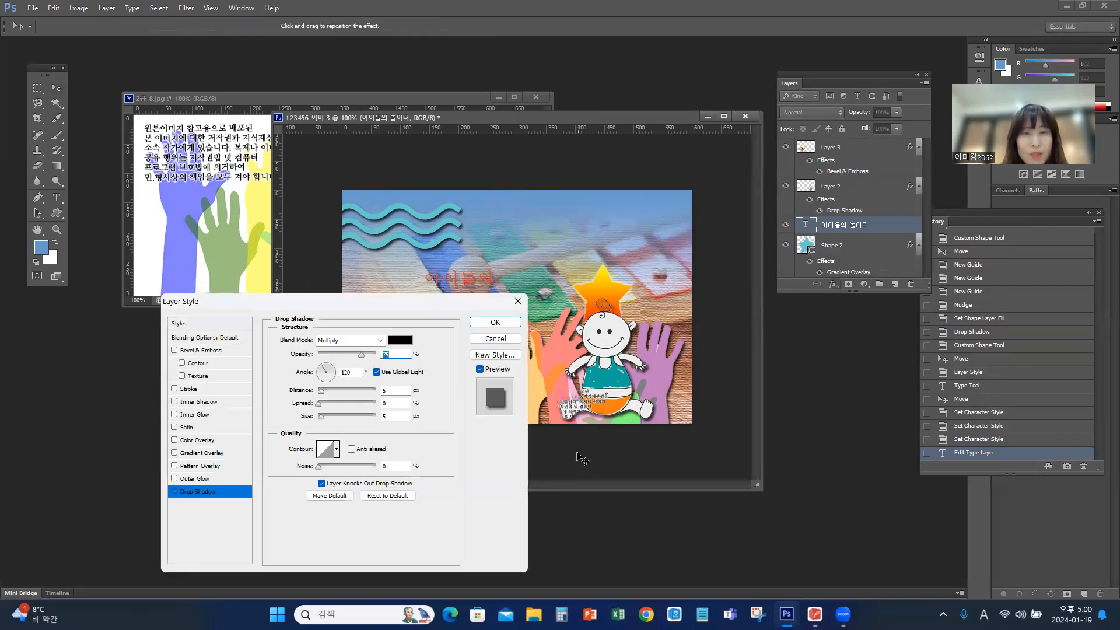
pyautogui.click(815, 613)
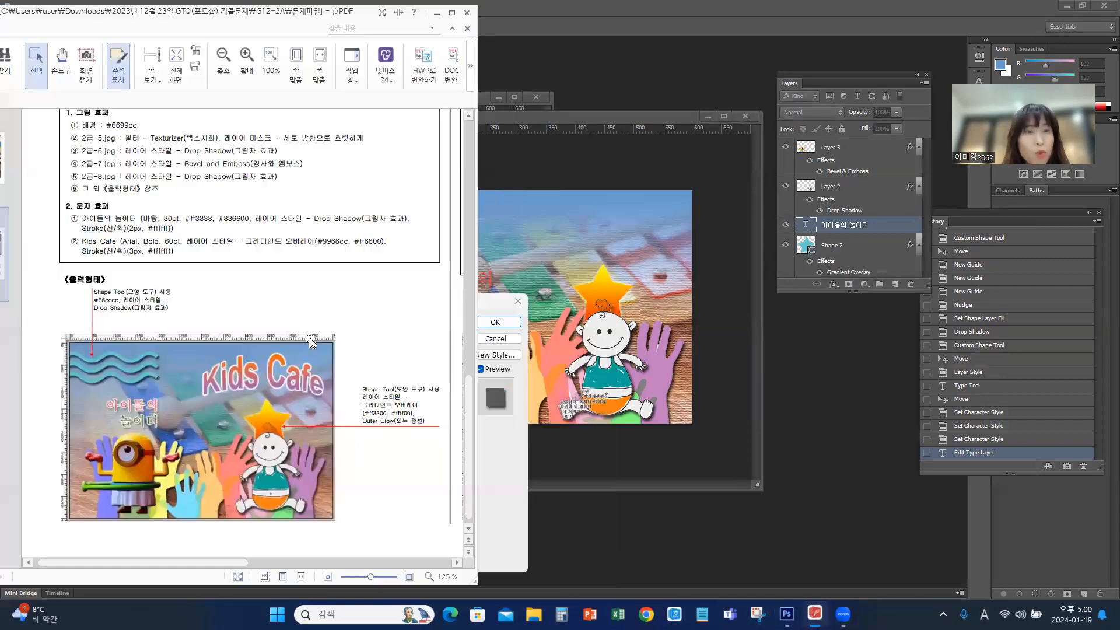
pyautogui.click(493, 310)
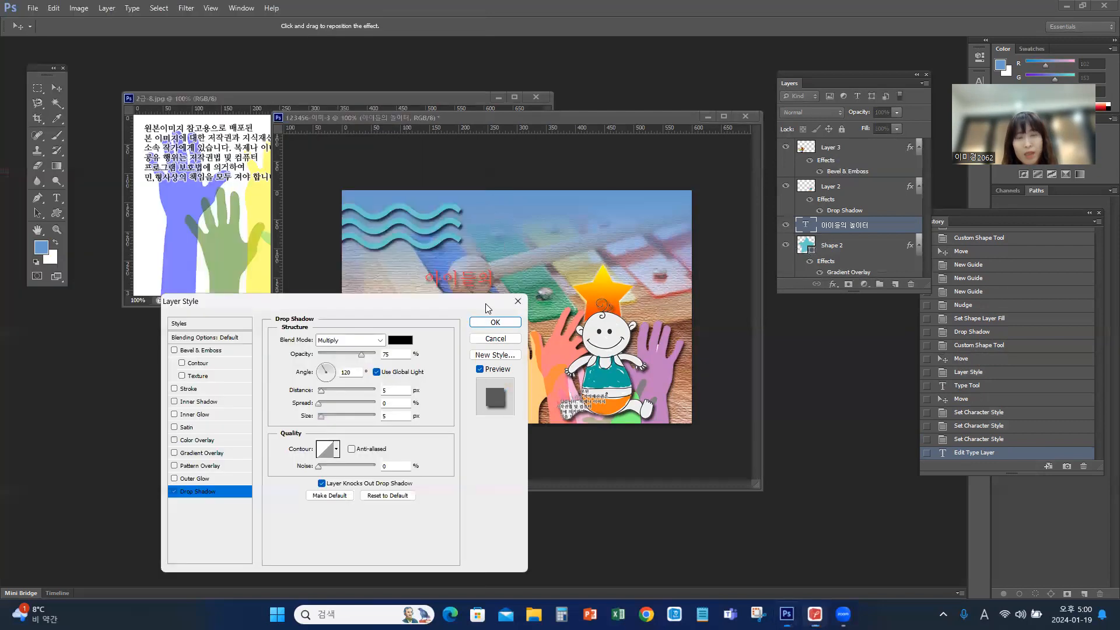
# Step: Add a 2 px white outside Stroke to the 아이들의 놀이터 text and apply the layer style
pyautogui.click(189, 389)
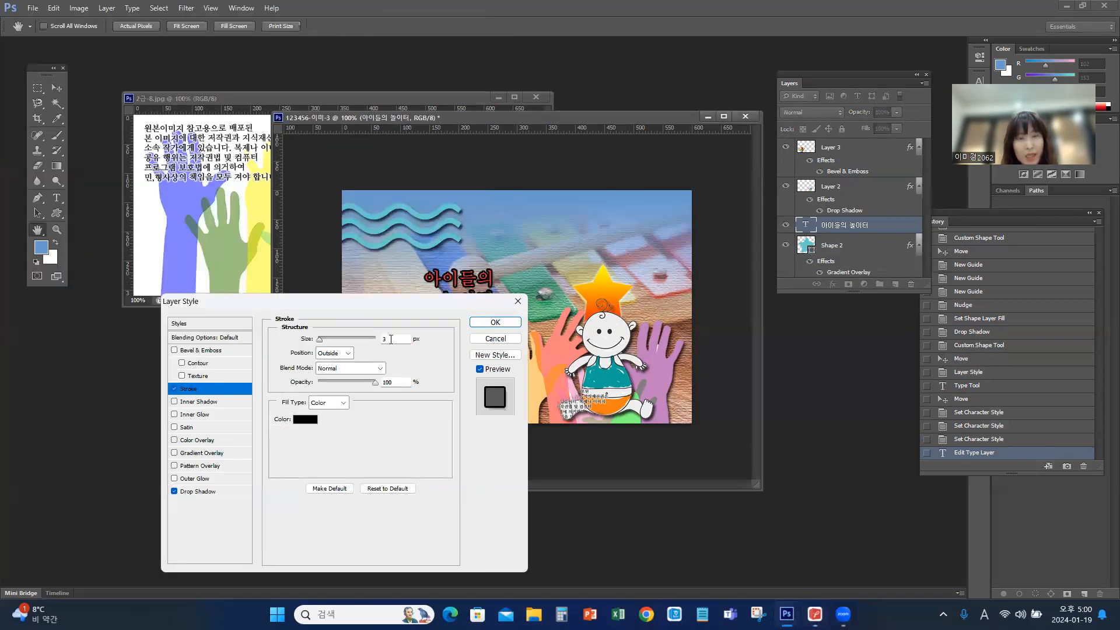
pyautogui.write('2')
pyautogui.click(305, 420)
pyautogui.moveTo(214, 127); pyautogui.dragTo(178, 109)
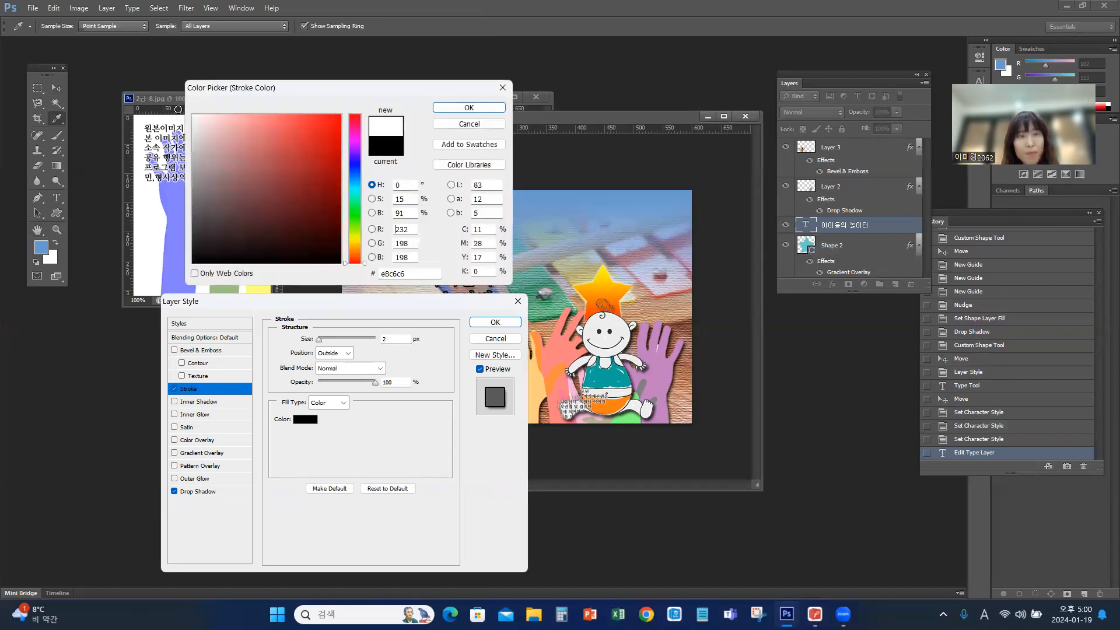
pyautogui.click(472, 108)
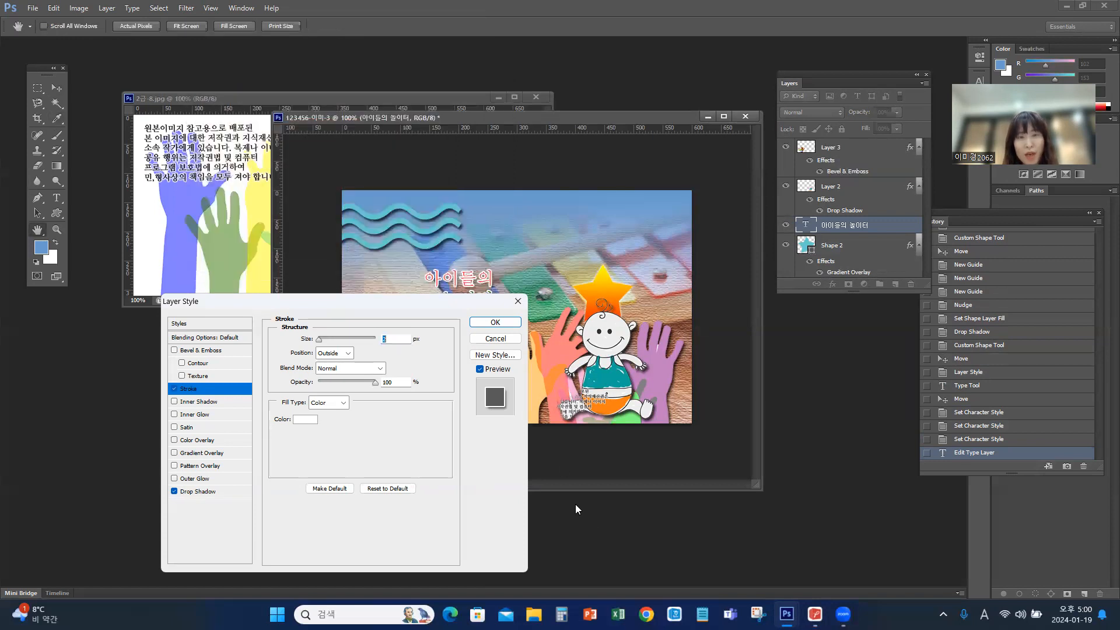
pyautogui.click(504, 324)
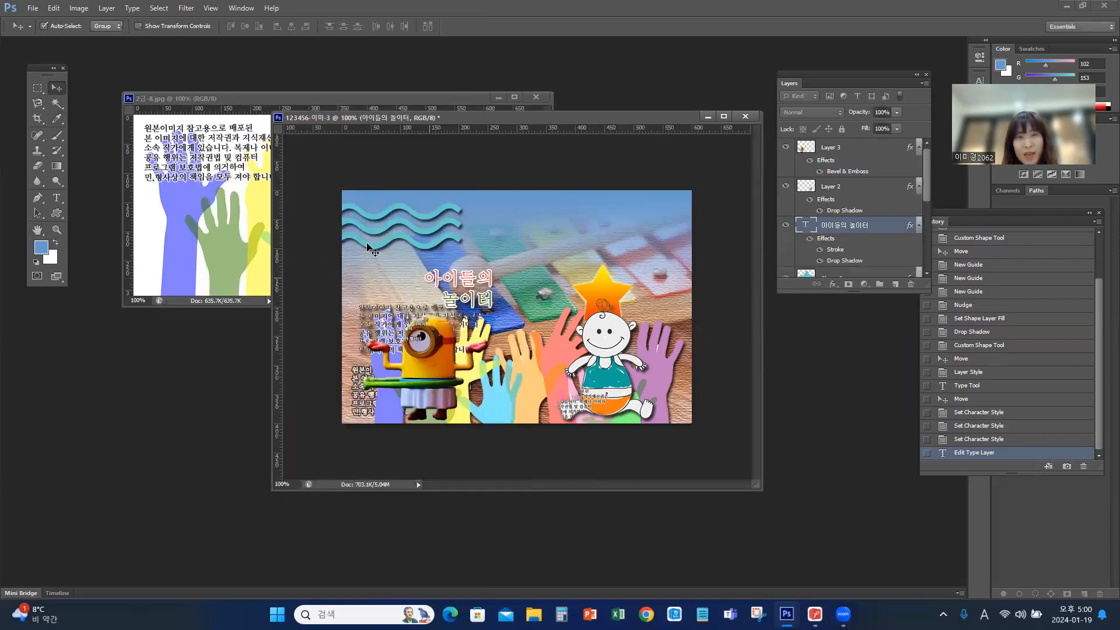
# Step: Move the 아이들의 놀이터 text to sit above the yellow figure, comparing its position with the sample output in the PDF
pyautogui.click(815, 614)
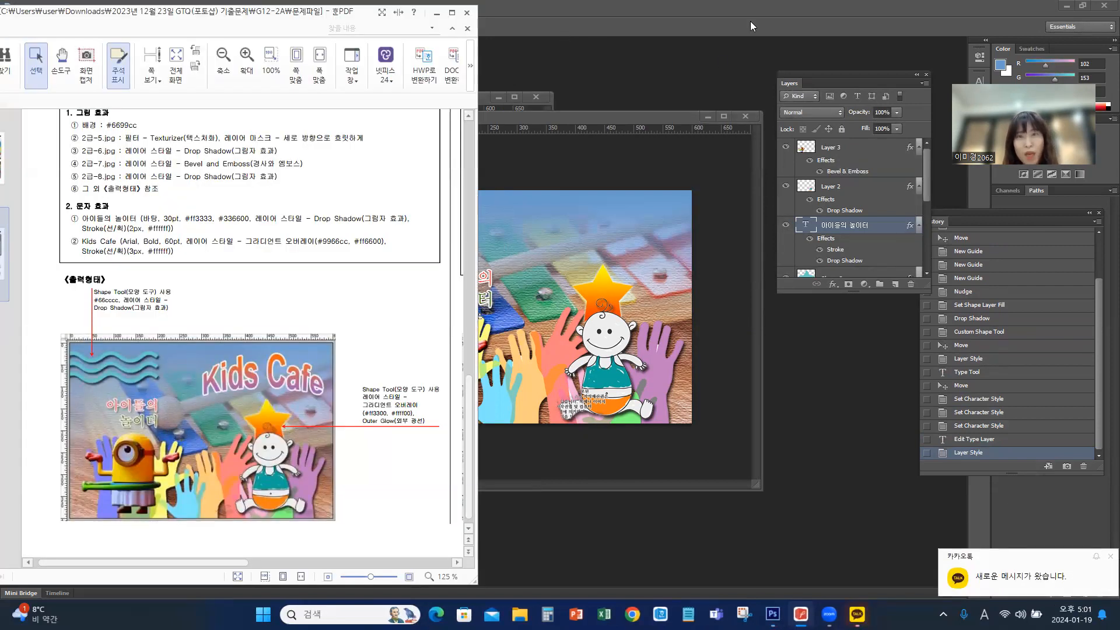
pyautogui.click(617, 117)
pyautogui.moveTo(476, 283); pyautogui.dragTo(436, 279)
pyautogui.press('Right')
pyautogui.press('Right')
pyautogui.press('Right')
pyautogui.press('Right')
pyautogui.press('Right')
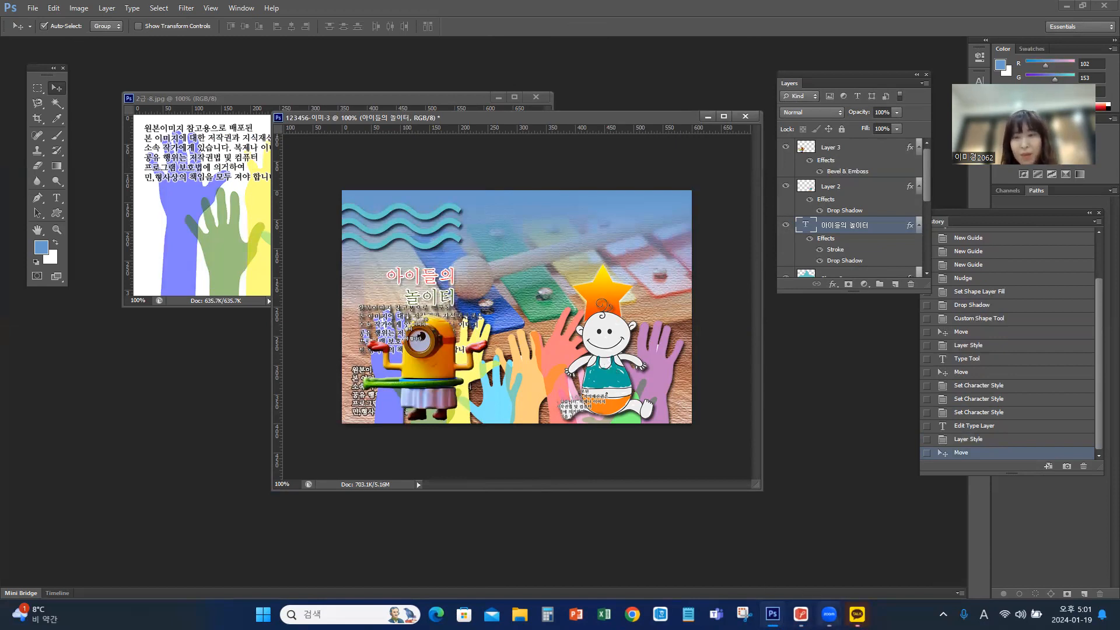
# Step: Check the second title's requirements in the PDF, add the text "Kids Cafe" on a new layer, and move it over the star
pyautogui.click(801, 614)
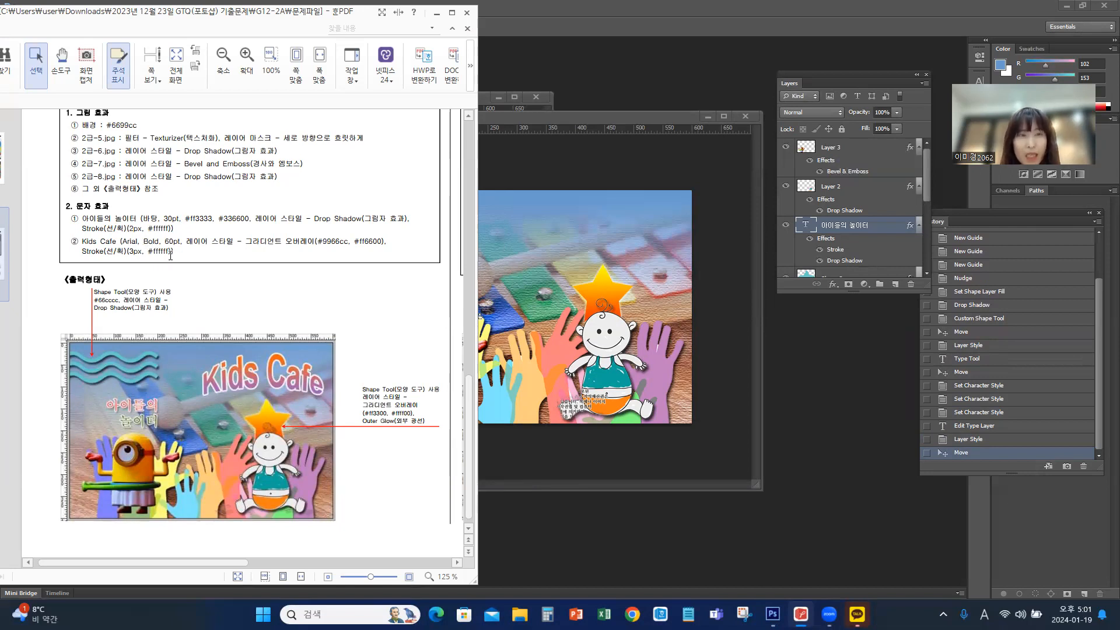
pyautogui.click(520, 119)
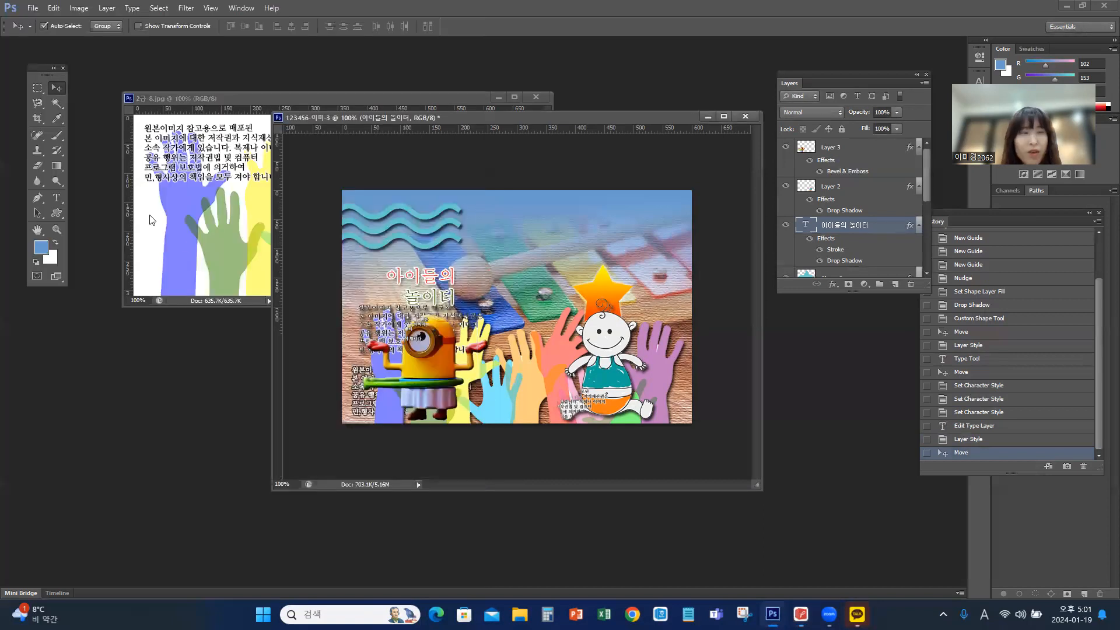
pyautogui.click(57, 198)
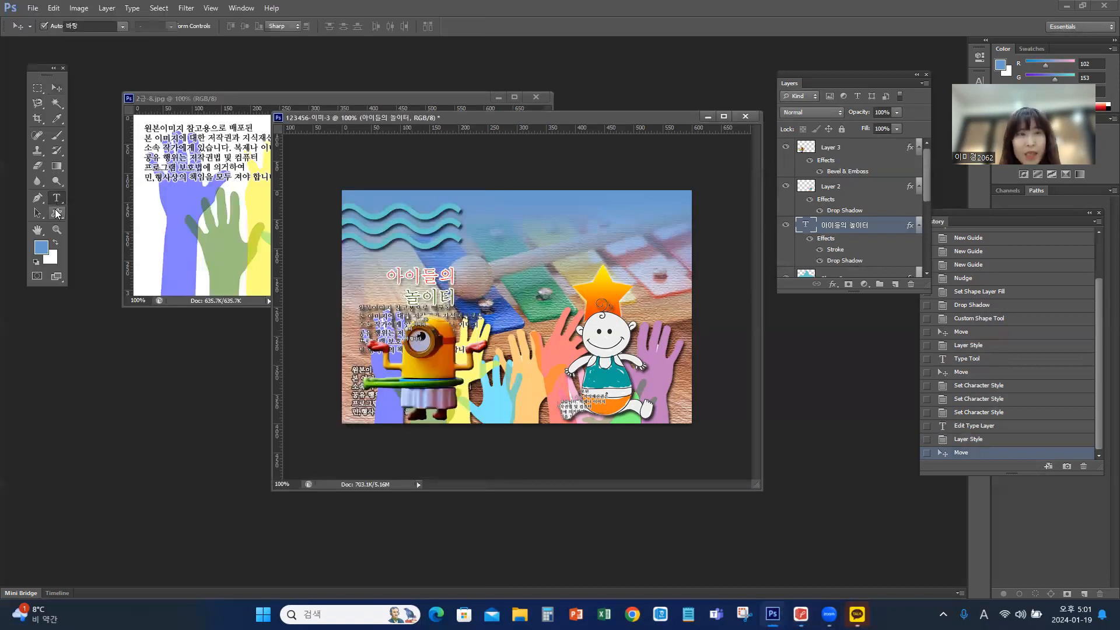
pyautogui.click(552, 255)
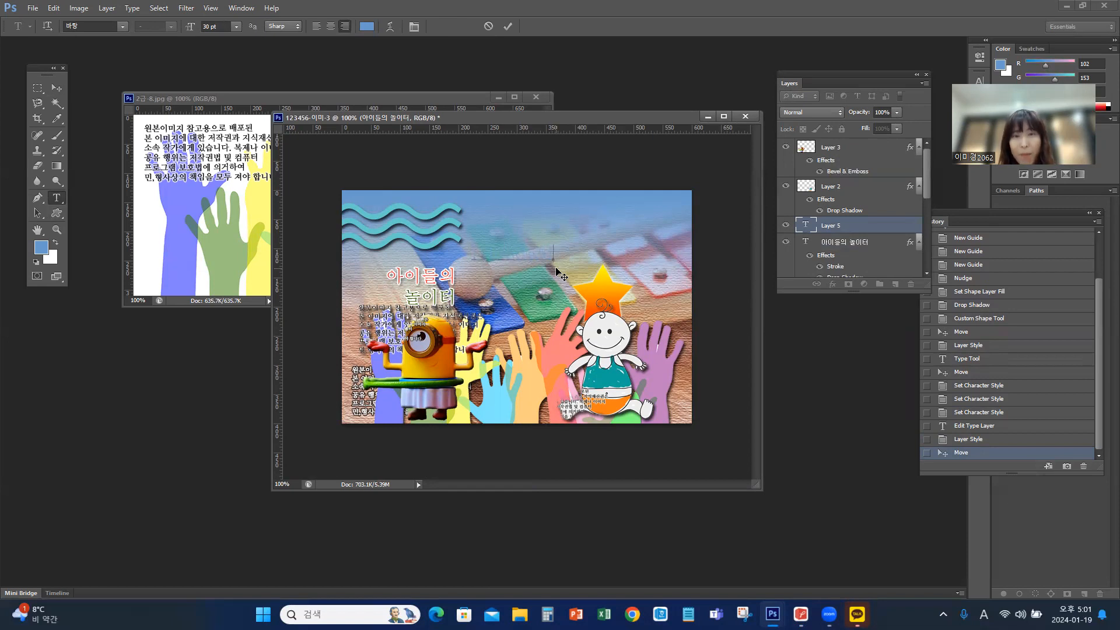
pyautogui.click(56, 88)
pyautogui.moveTo(533, 263); pyautogui.dragTo(624, 277)
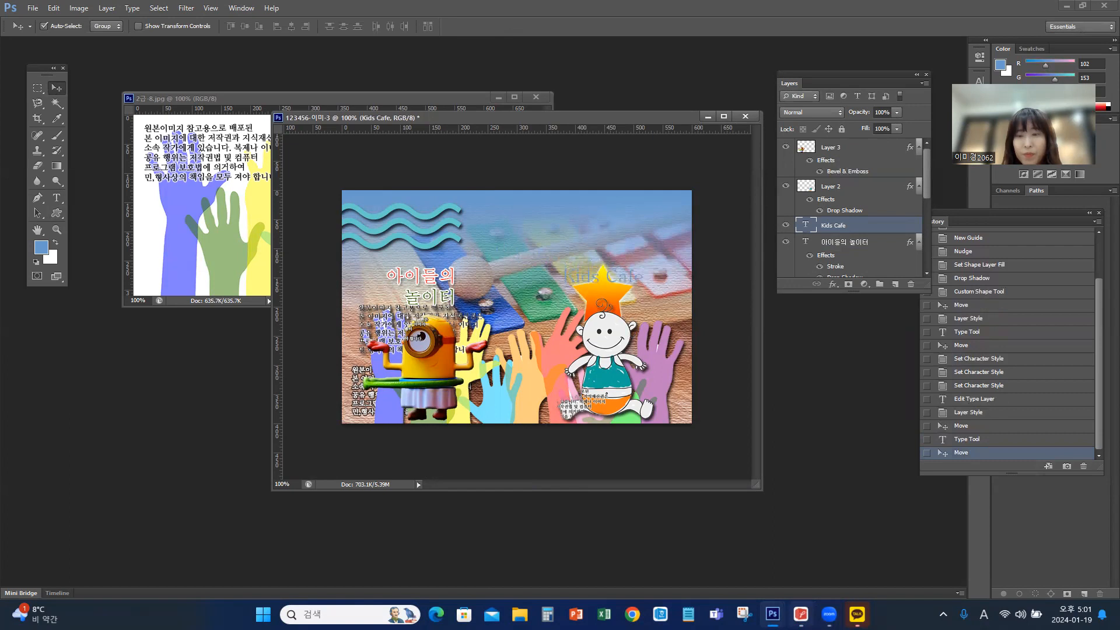
# Step: Set the Kids Cafe text to Arial Bold at 60 pt, as required in the PDF
pyautogui.click(801, 613)
pyautogui.click(801, 613)
pyautogui.click(56, 198)
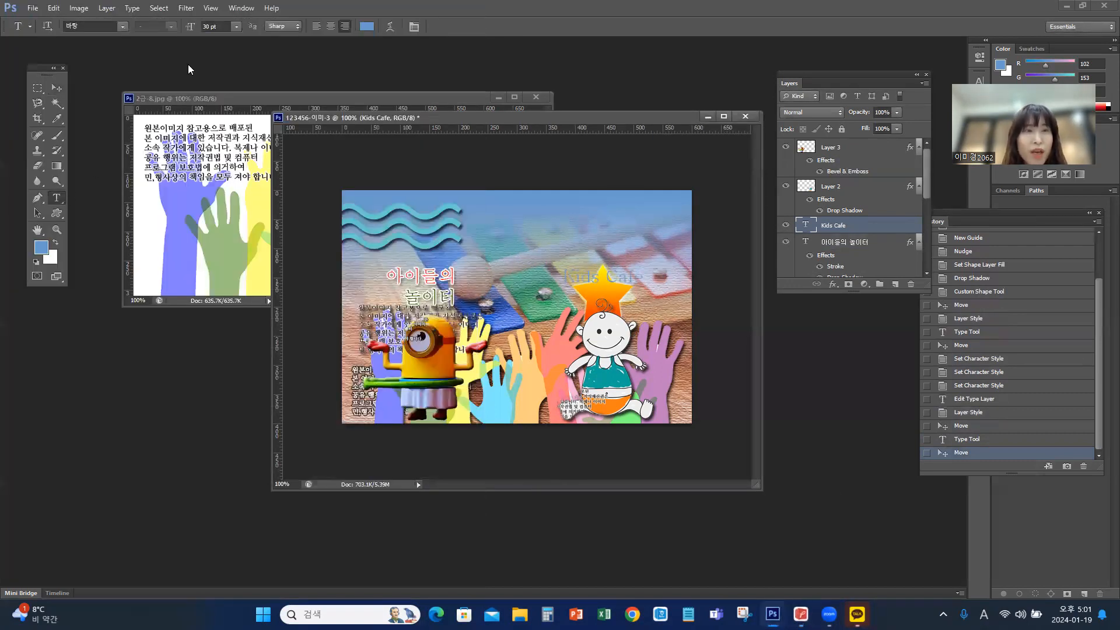
pyautogui.click(123, 26)
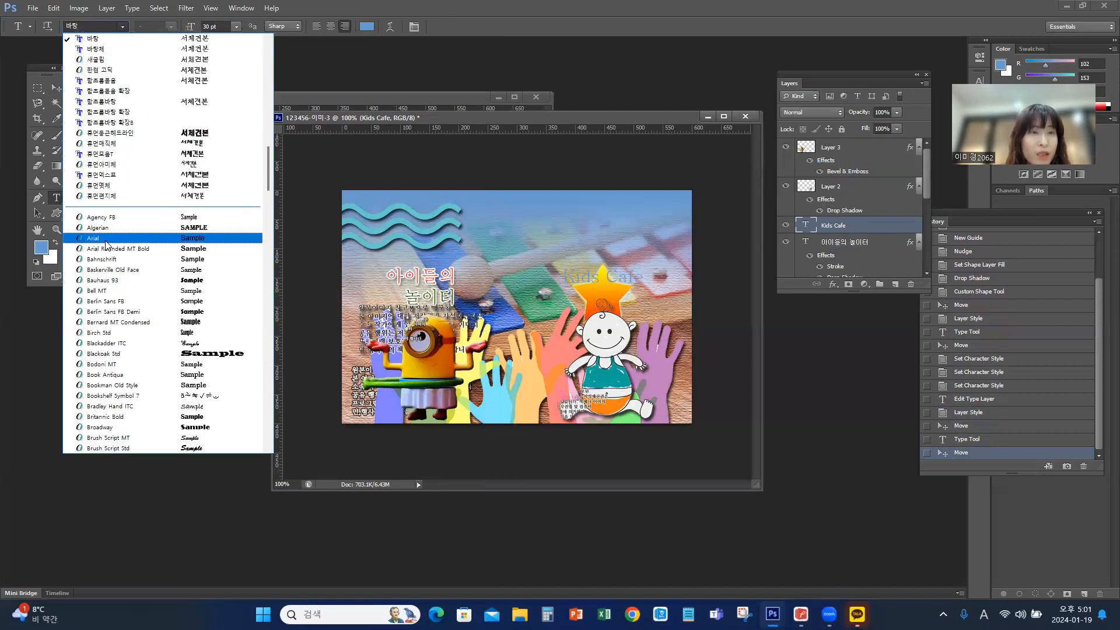
pyautogui.click(117, 233)
pyautogui.click(163, 27)
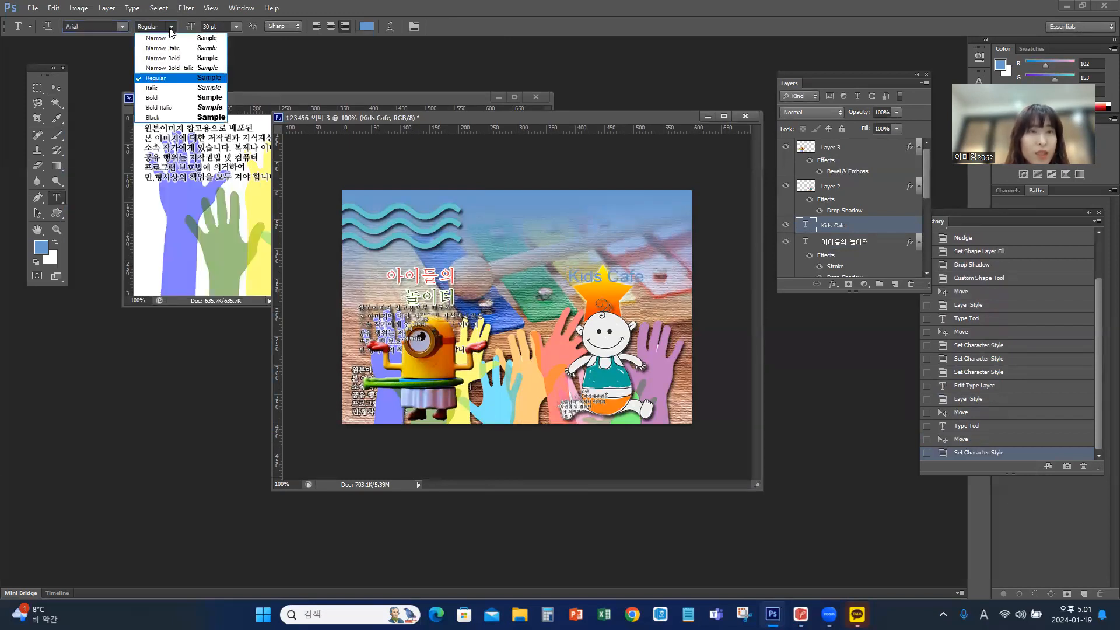
pyautogui.click(163, 97)
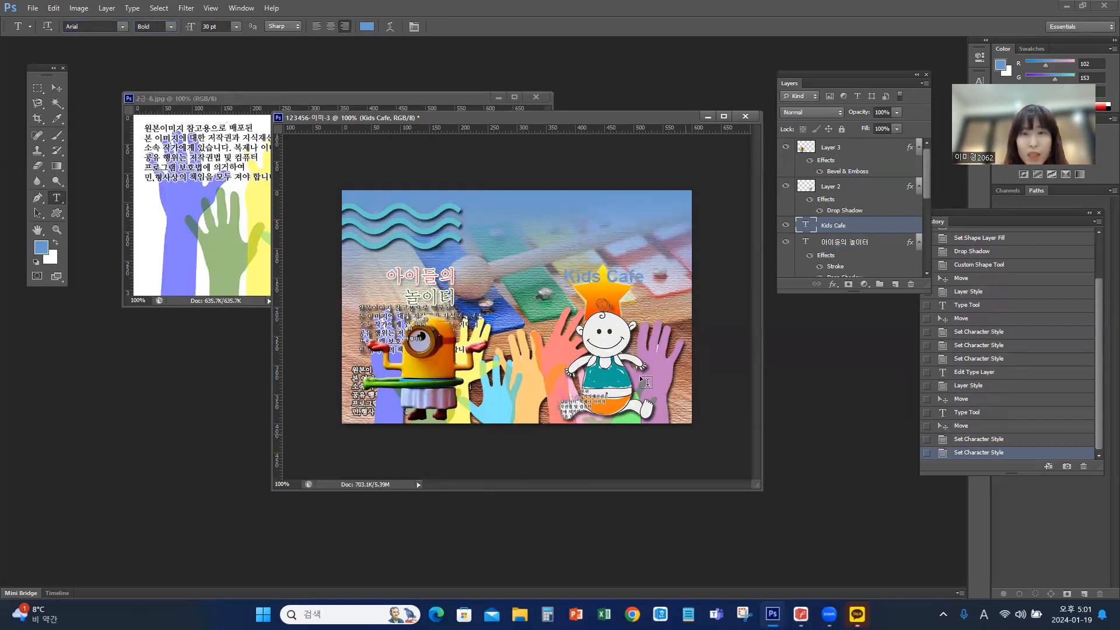
pyautogui.click(236, 26)
pyautogui.click(238, 213)
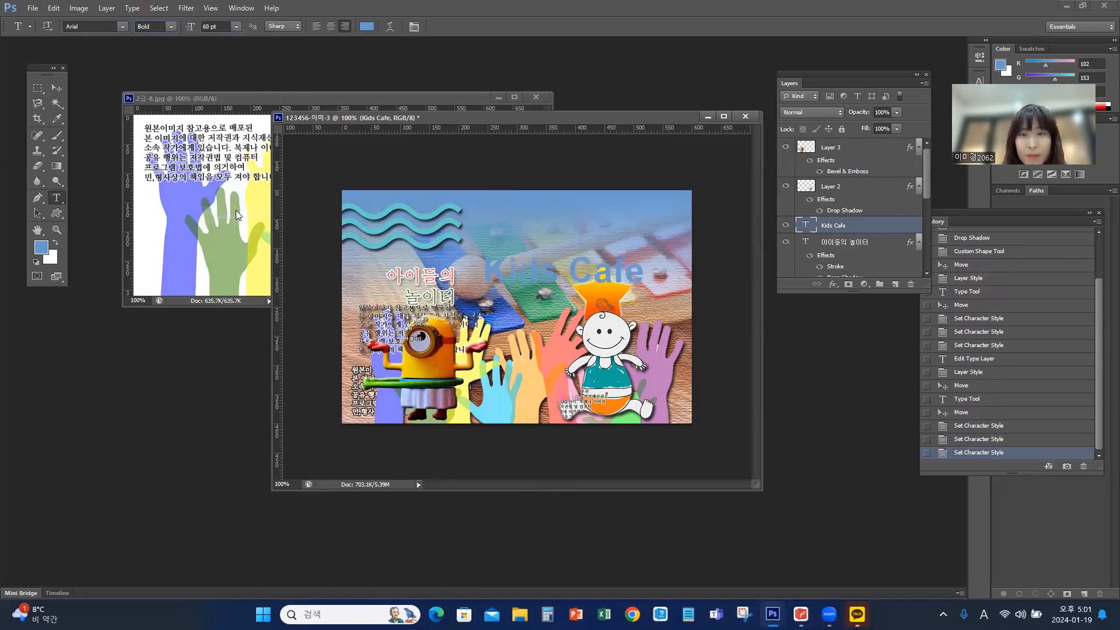
# Step: Check the layer style requirements in the PDF, then add a Gradient Overlay to the Kids Cafe text, keeping the text in view
pyautogui.click(801, 613)
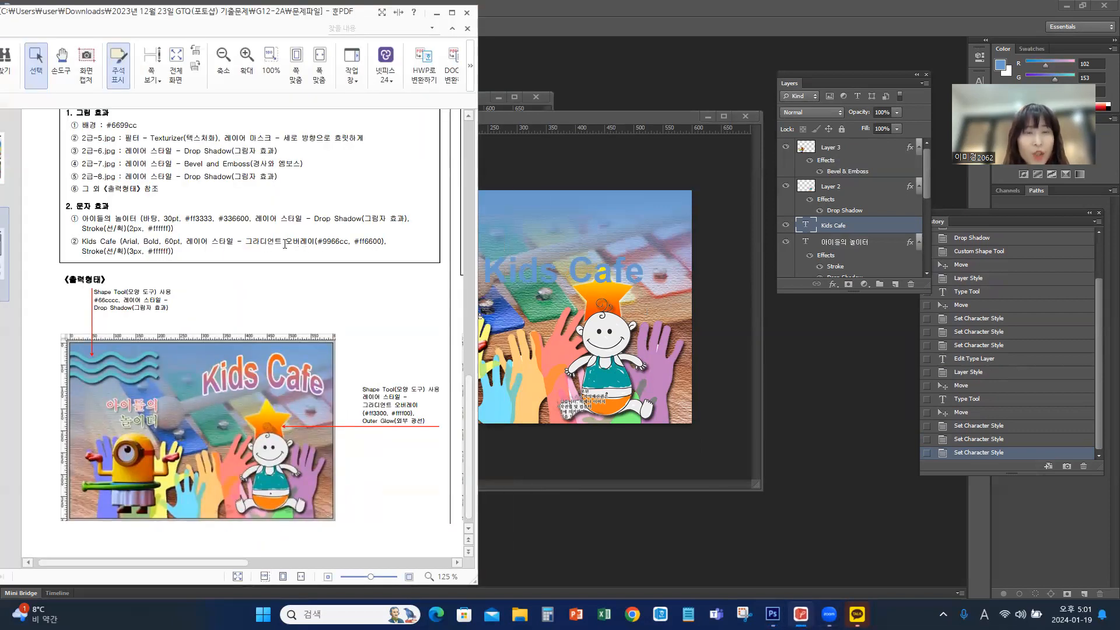
pyautogui.click(639, 110)
pyautogui.click(833, 284)
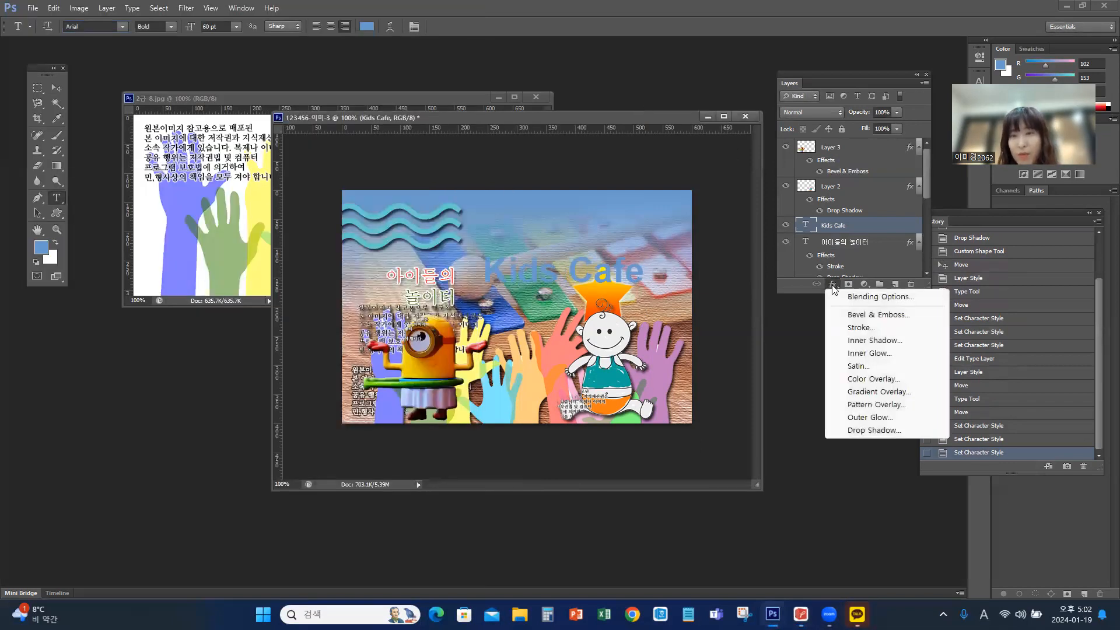
pyautogui.click(866, 392)
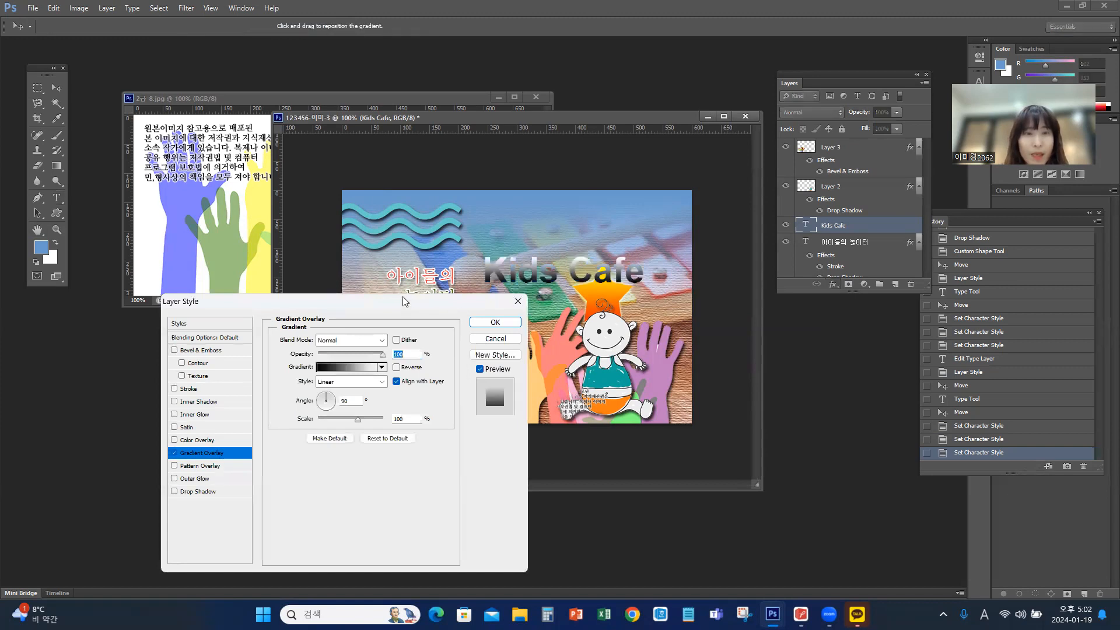
pyautogui.moveTo(408, 305); pyautogui.dragTo(347, 148)
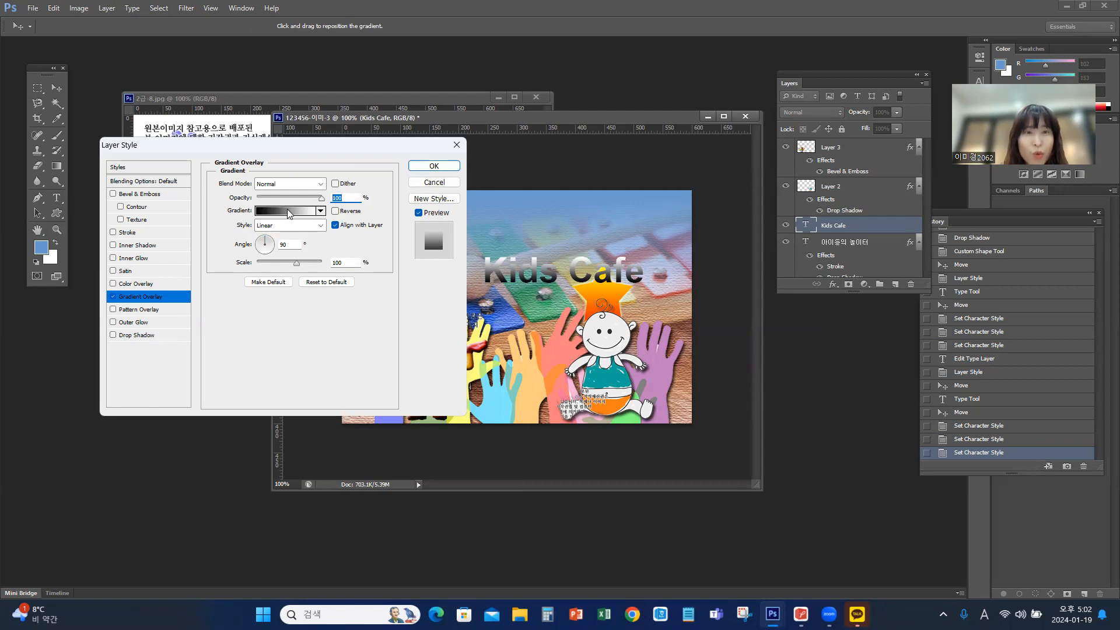
# Step: Edit the overlay's gradient and set its start stop colour to #9966cc, checking the value in the PDF
pyautogui.click(289, 211)
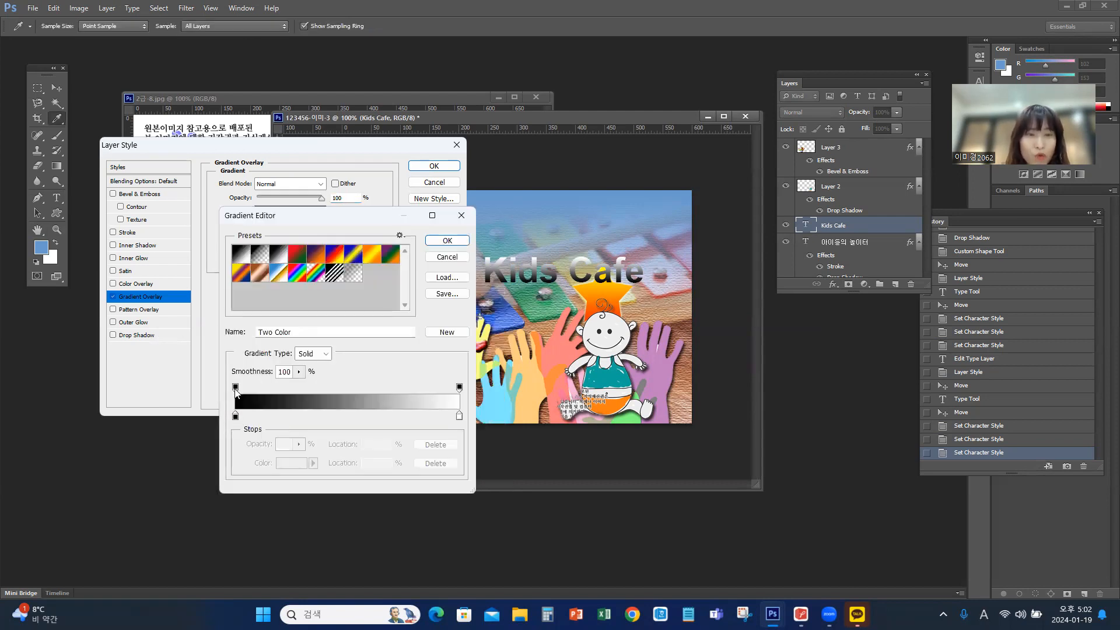
pyautogui.click(236, 416)
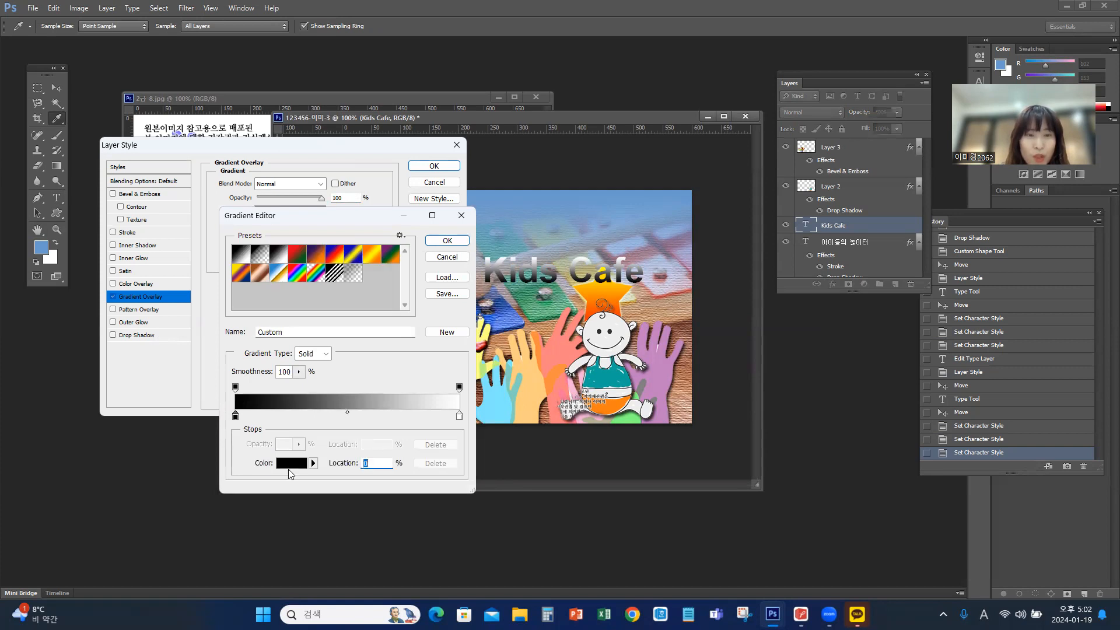
pyautogui.click(290, 467)
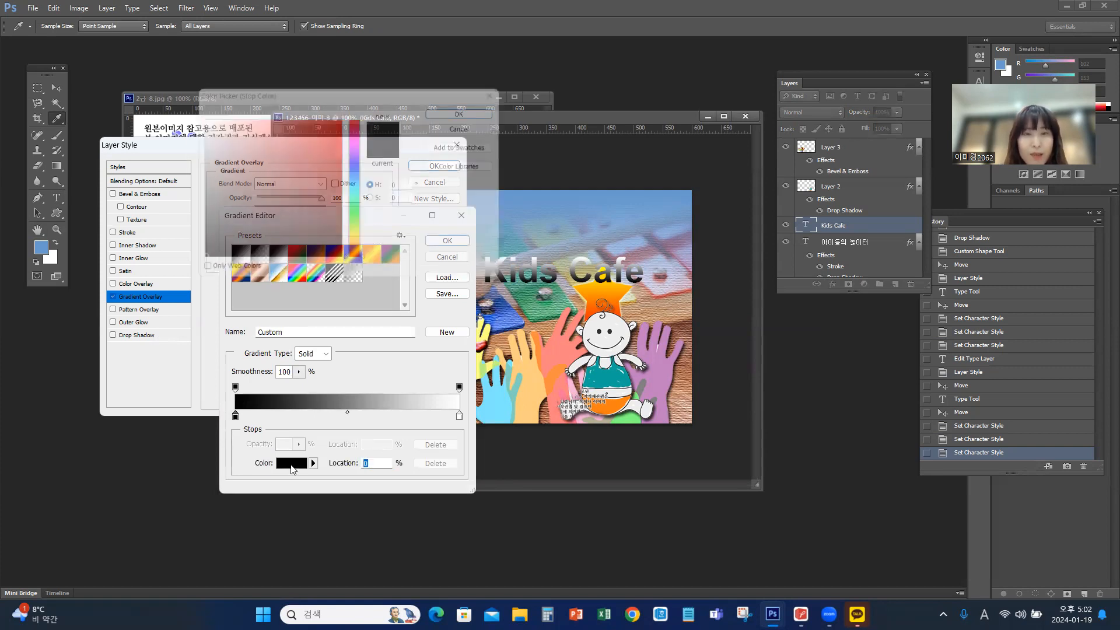
pyautogui.click(800, 614)
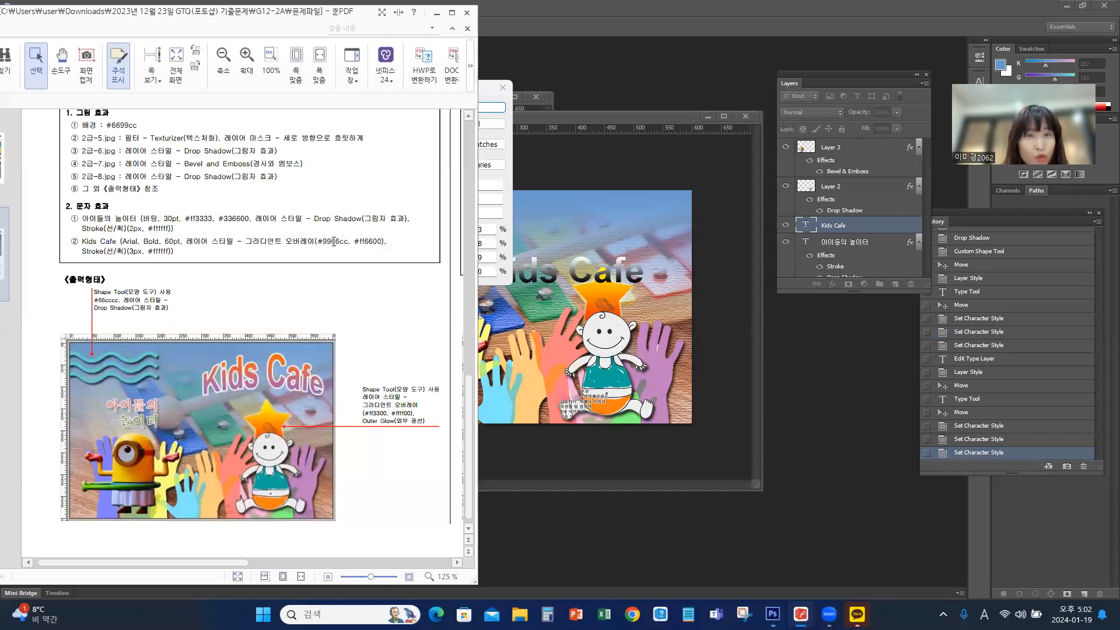
pyautogui.click(436, 12)
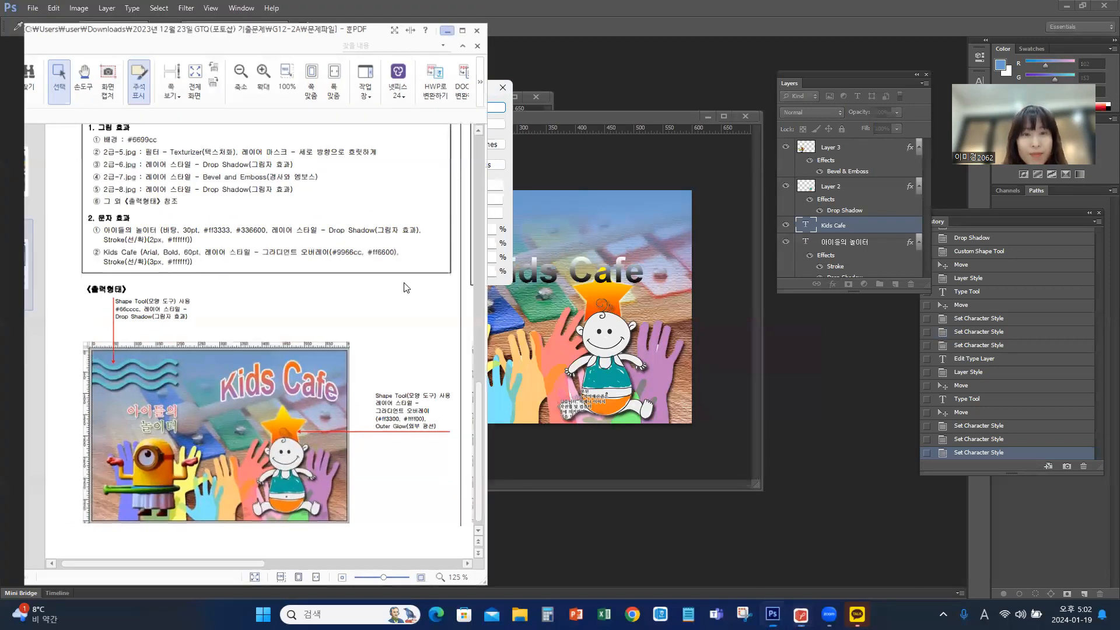
pyautogui.doubleClick(406, 273)
pyautogui.write('9966cc')
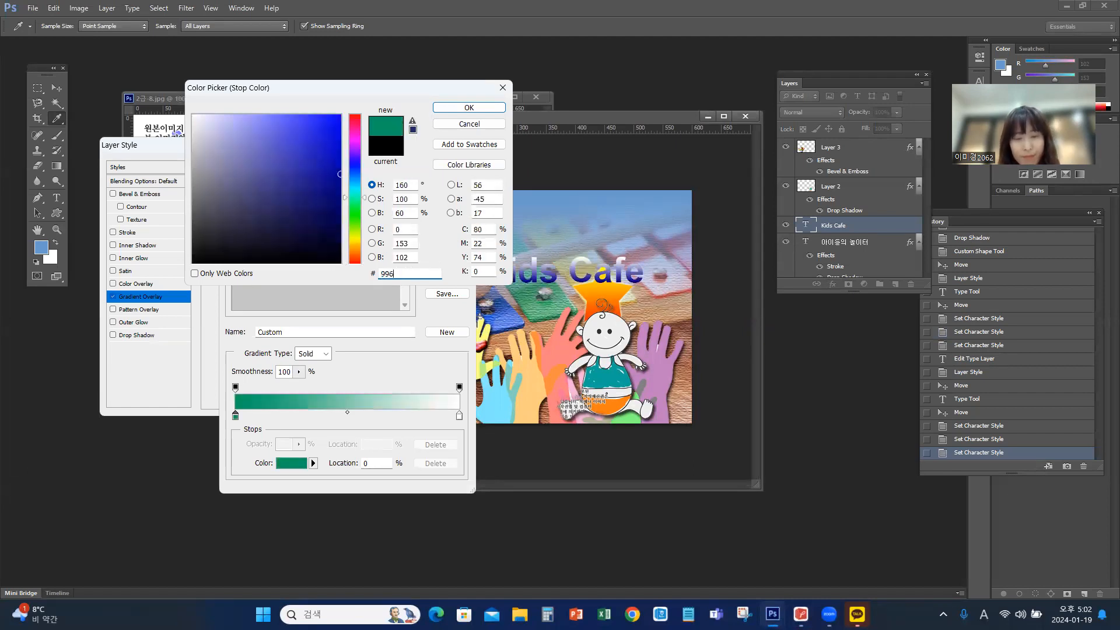
pyautogui.click(476, 108)
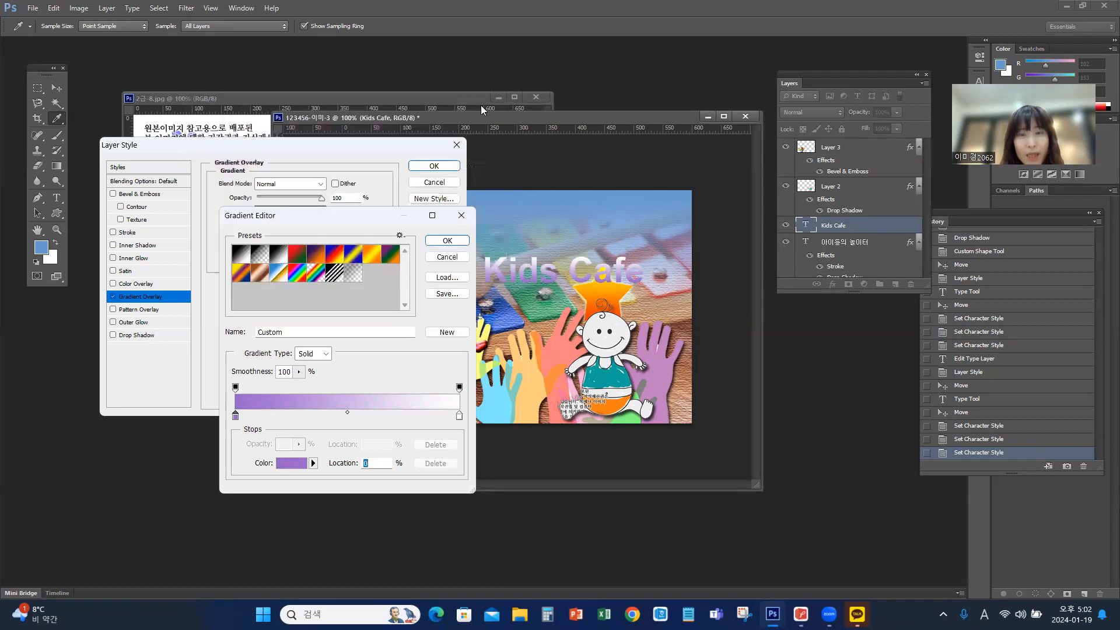
# Step: Set the gradient's end stop colour to #ff6600, checking the value in the PDF, and accept the gradient for the Kids Cafe overlay
pyautogui.click(460, 416)
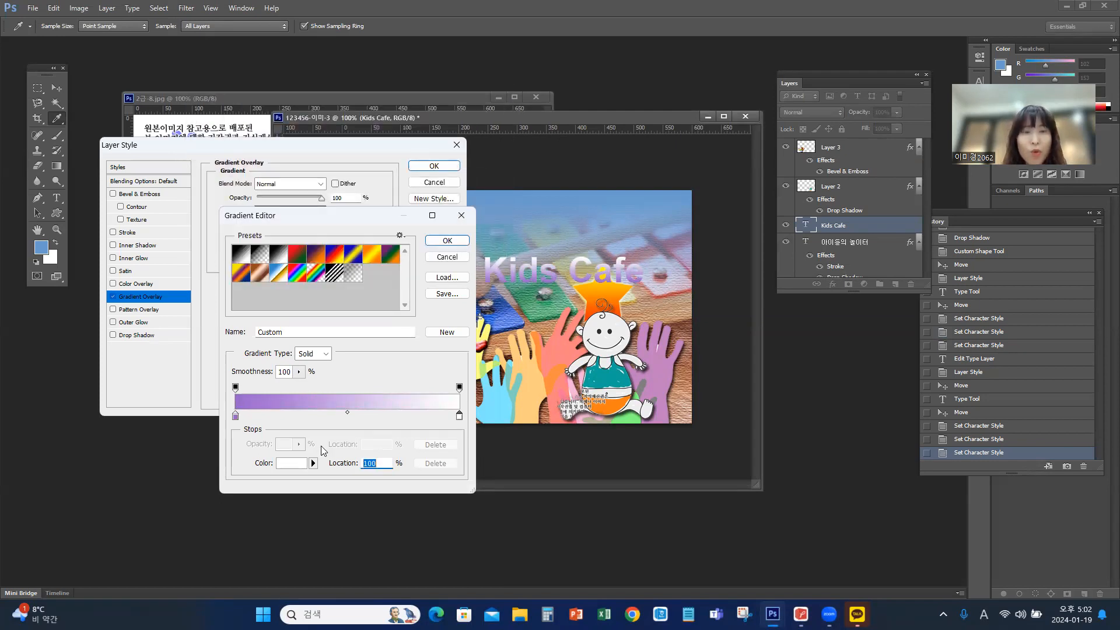
pyautogui.click(295, 464)
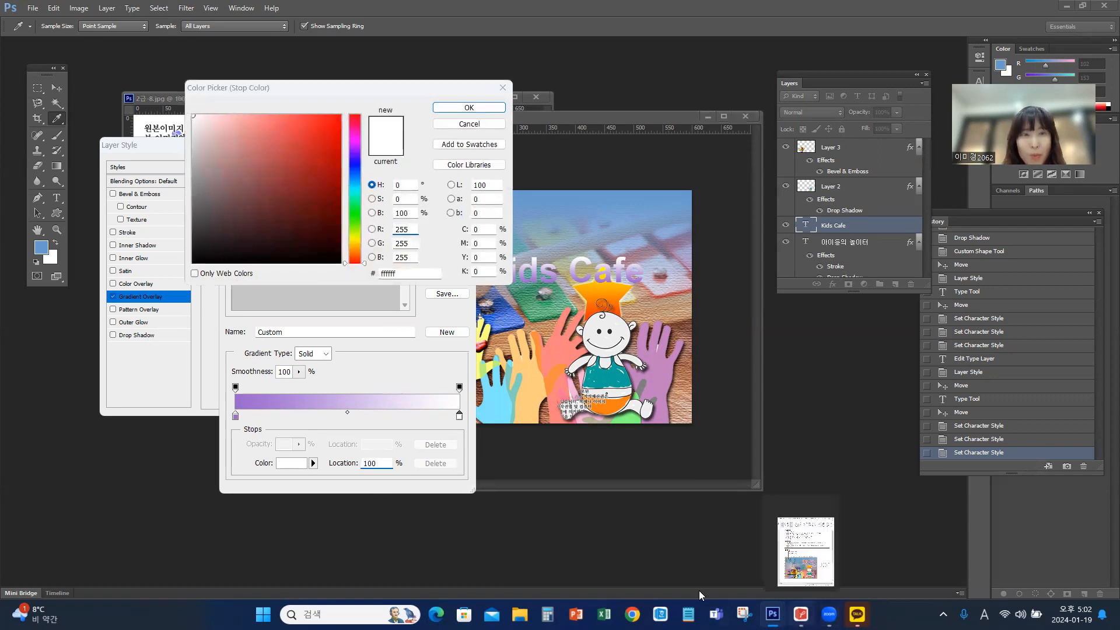
pyautogui.click(801, 613)
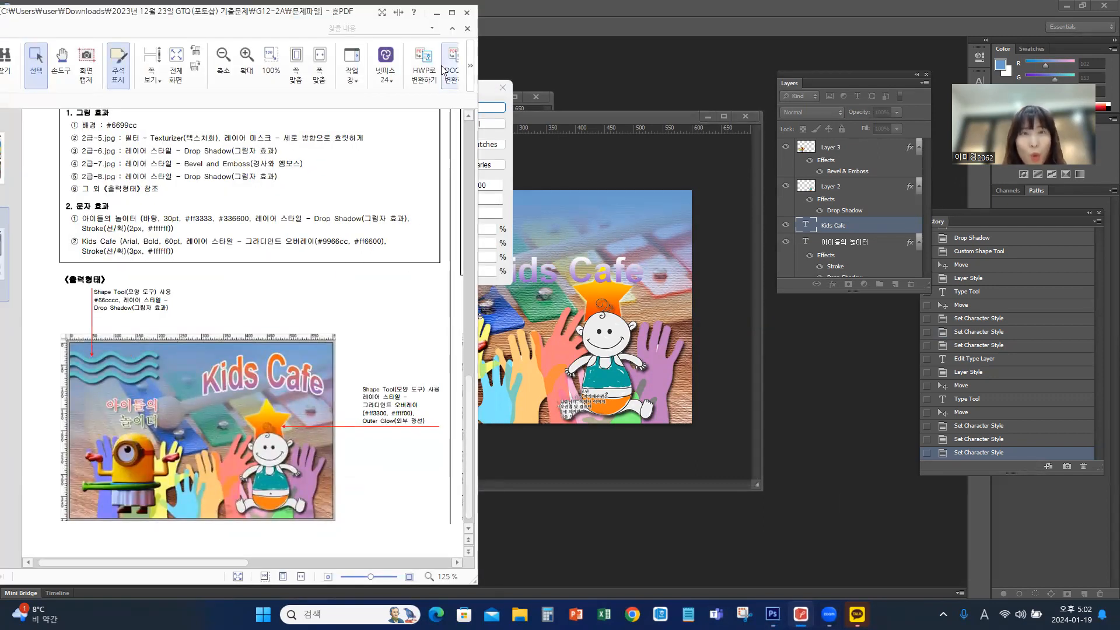
pyautogui.click(437, 13)
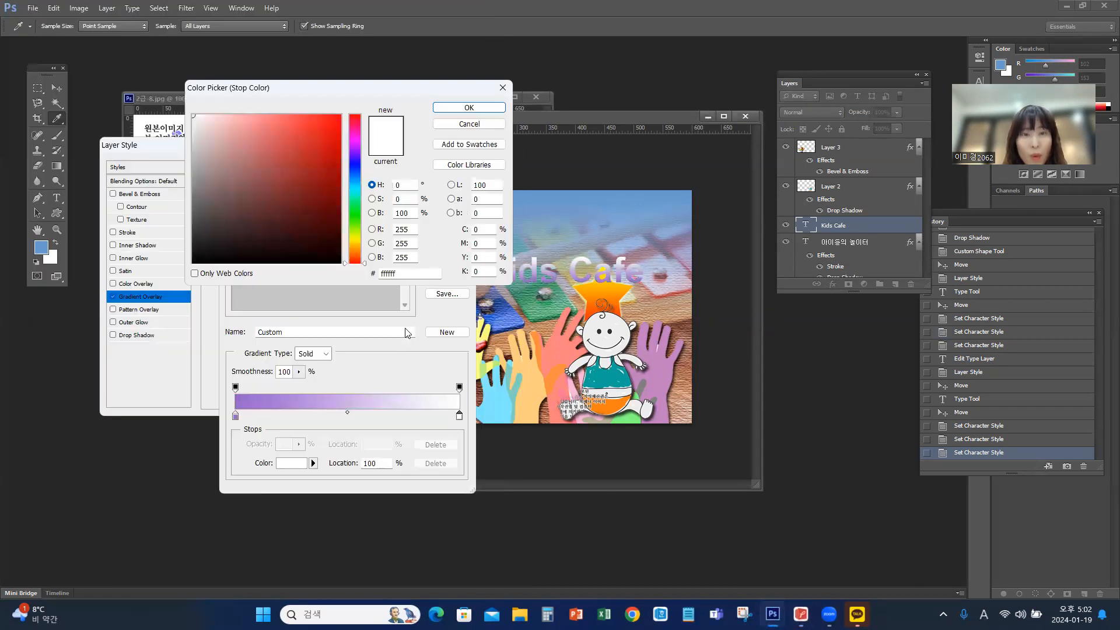
pyautogui.doubleClick(411, 274)
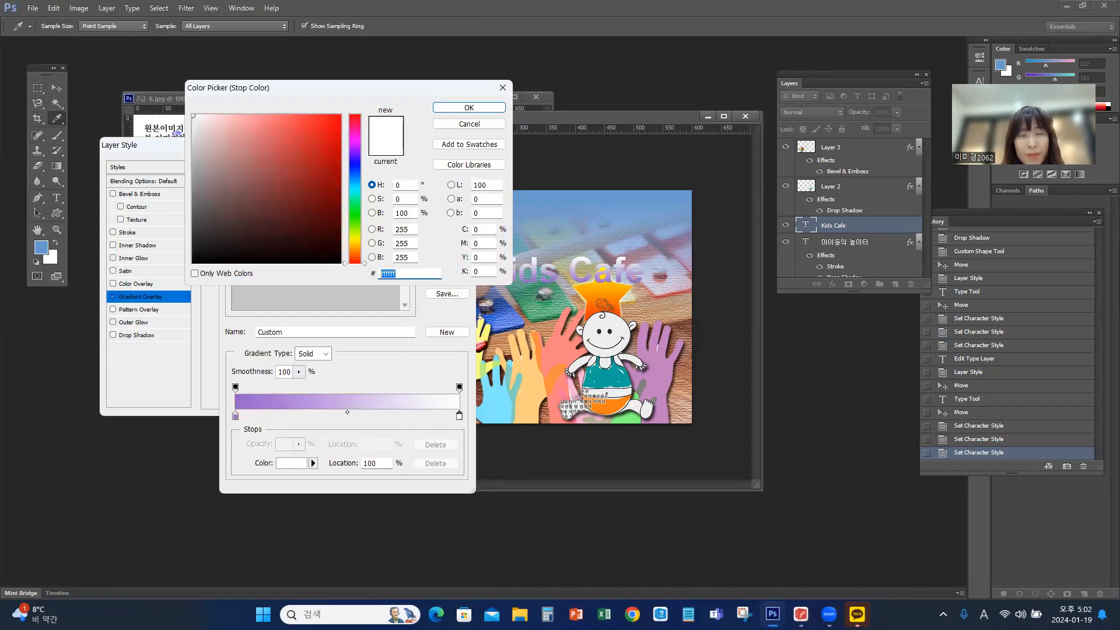
pyautogui.write('ff6600')
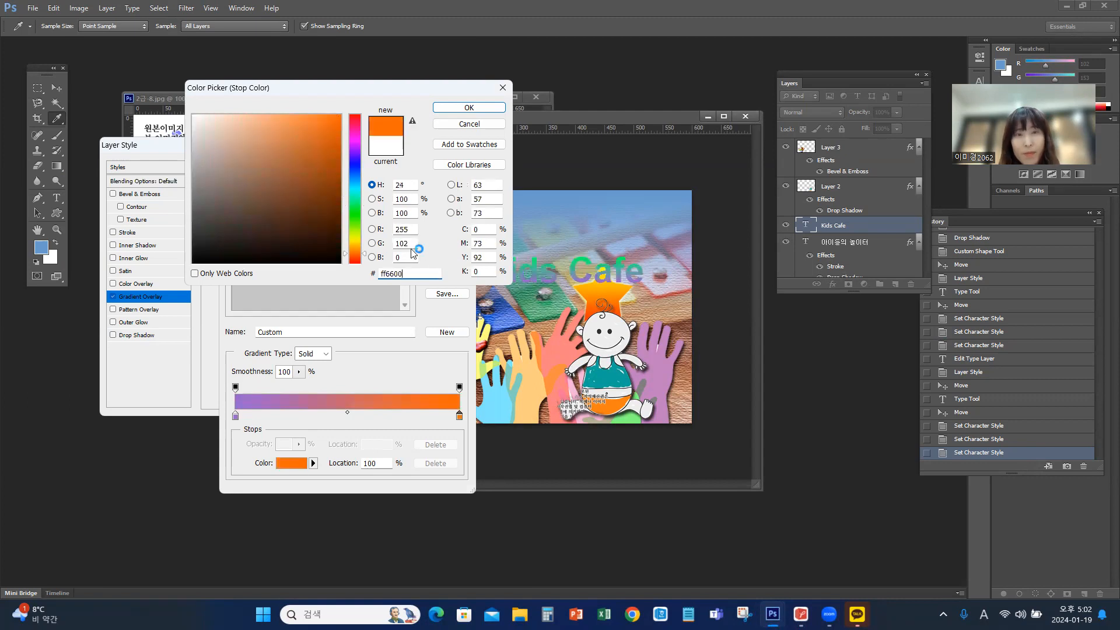
pyautogui.click(465, 108)
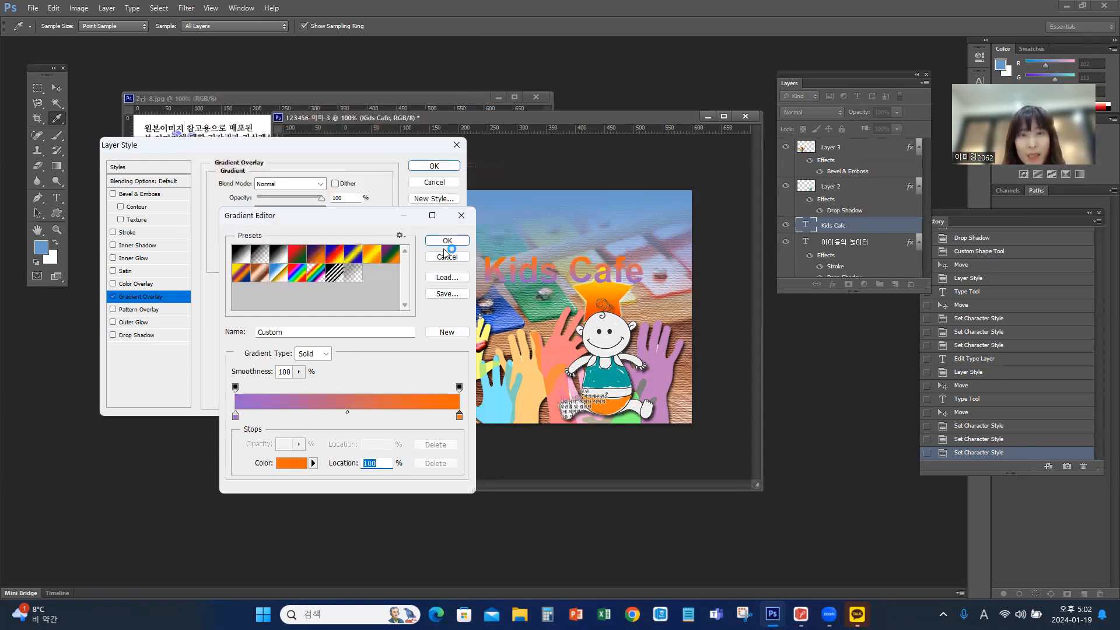
pyautogui.click(801, 614)
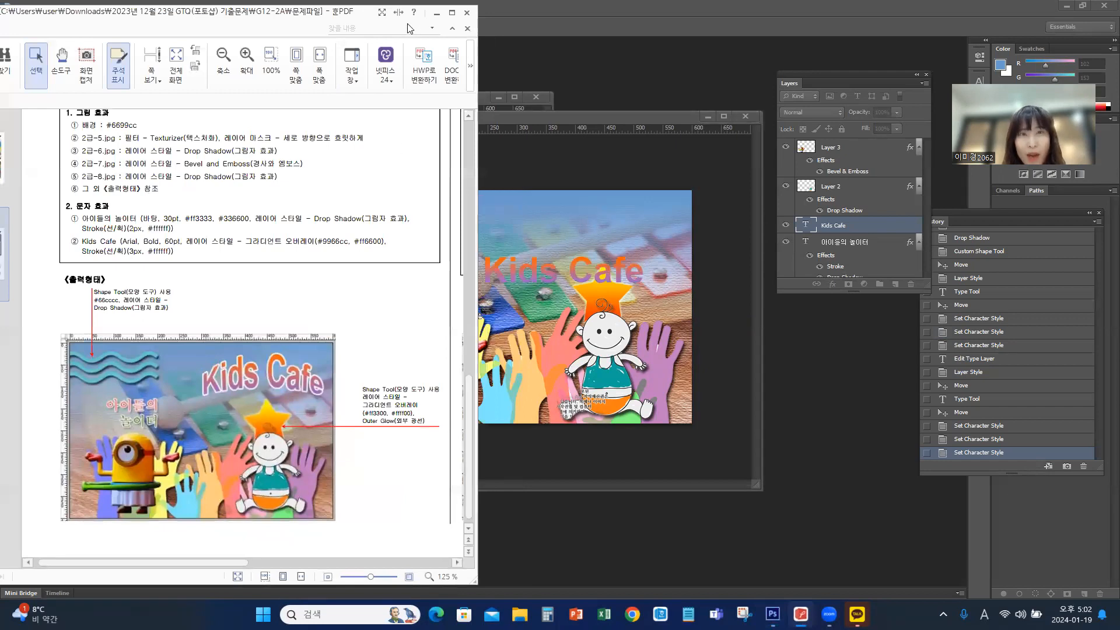
pyautogui.click(436, 12)
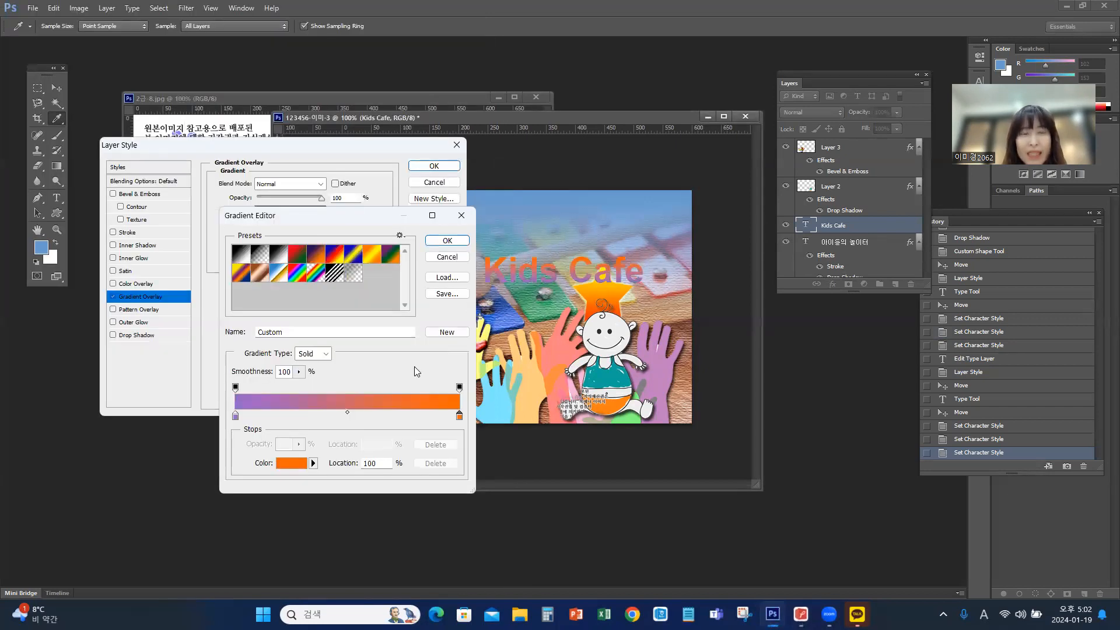
pyautogui.click(447, 240)
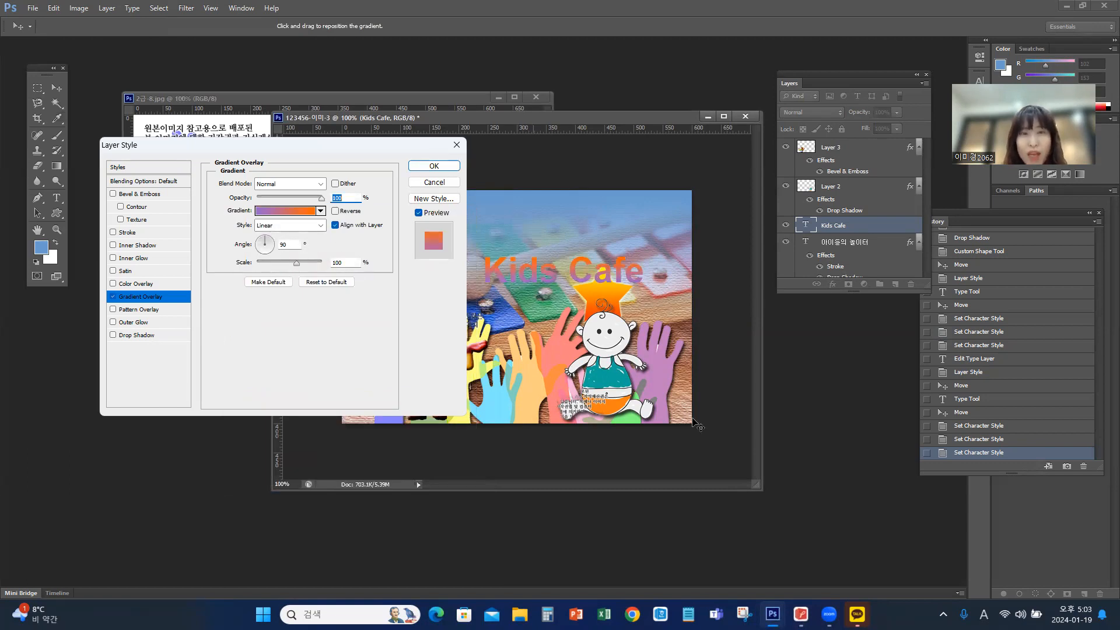
# Step: Check the stroke requirement in the PDF, then add a 3 px Stroke in white #ffffff to the Kids Cafe text and apply the layer style
pyautogui.click(800, 614)
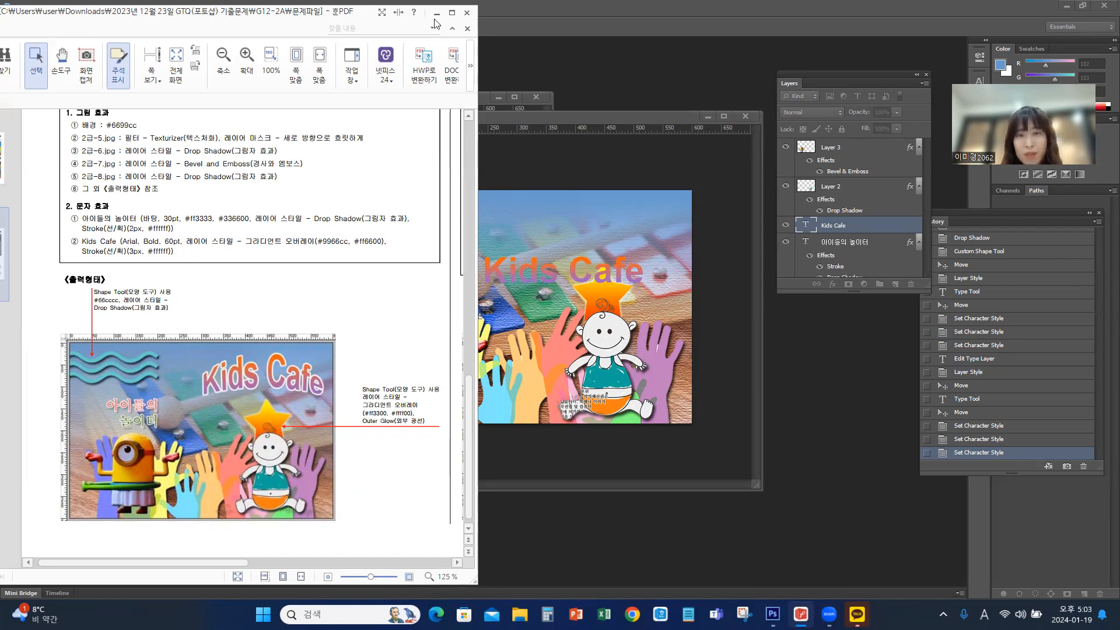
pyautogui.hotkey('alt', 'Tab')
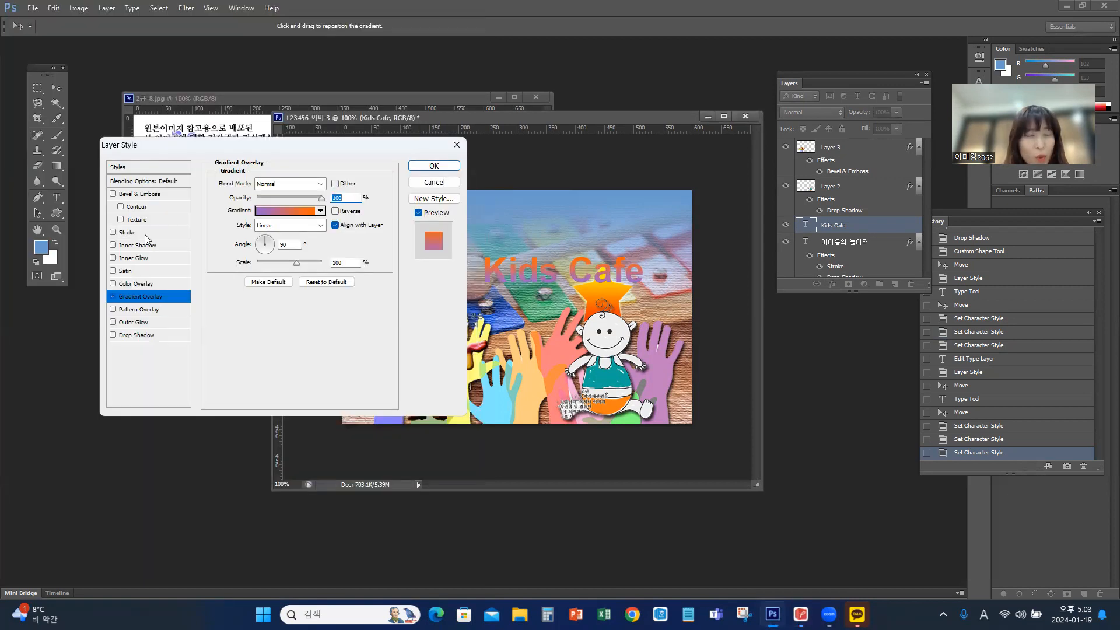
pyautogui.click(145, 233)
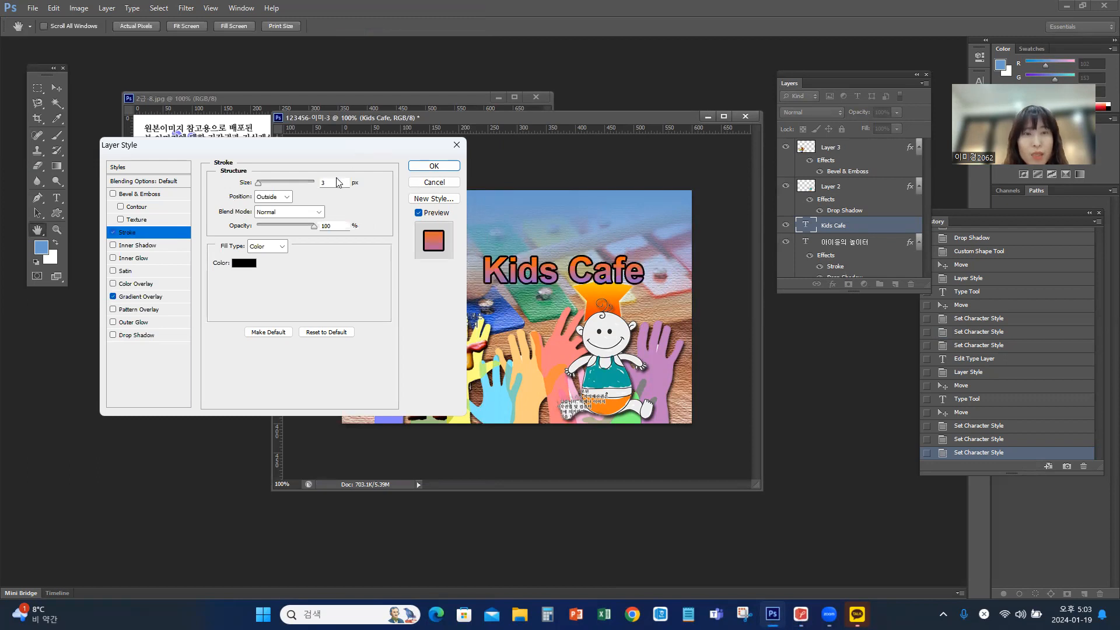
pyautogui.click(244, 263)
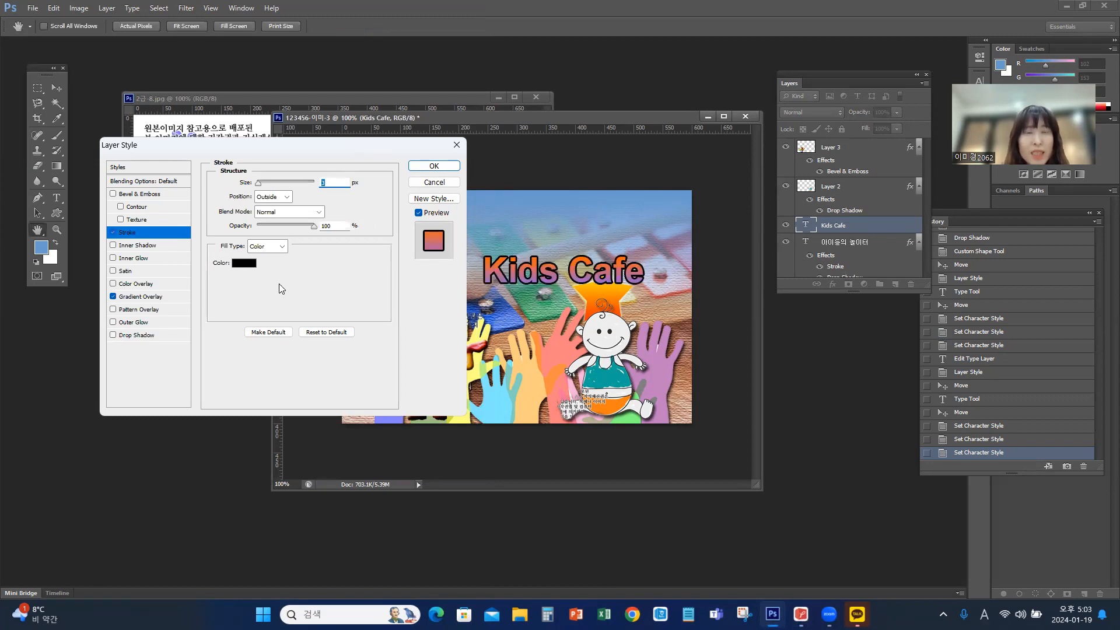
pyautogui.click(200, 124)
pyautogui.moveTo(200, 124); pyautogui.dragTo(193, 116)
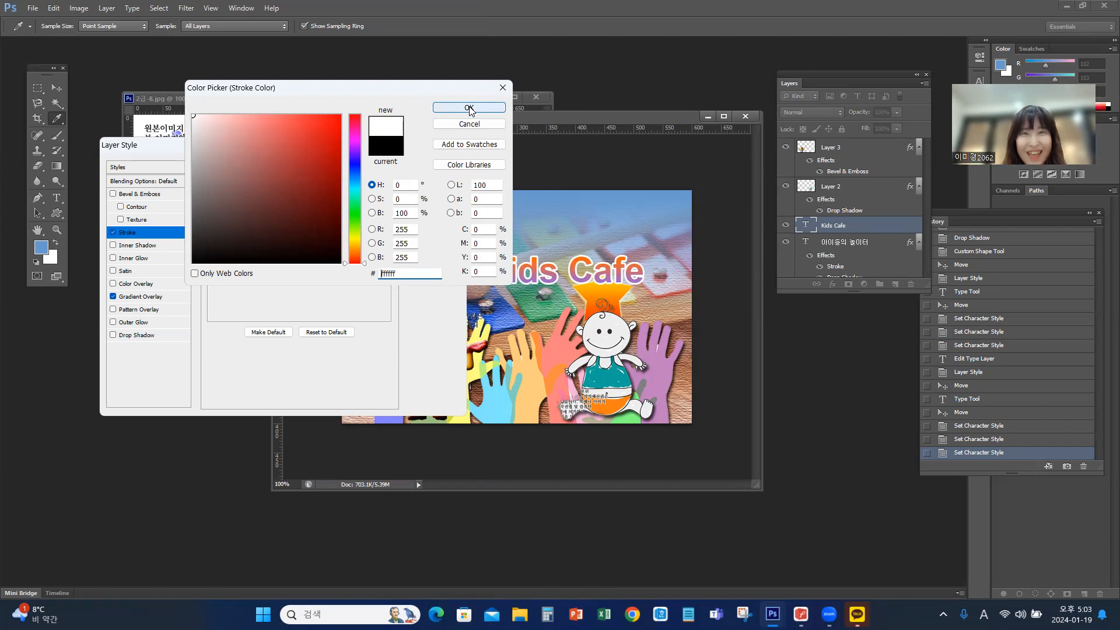
pyautogui.click(469, 108)
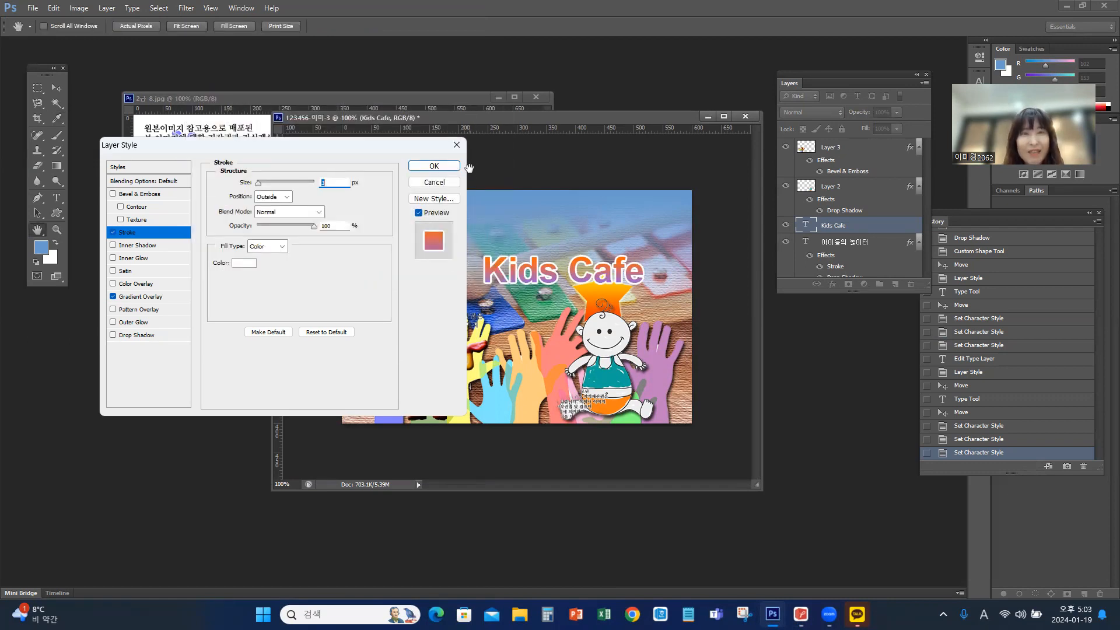
pyautogui.click(435, 166)
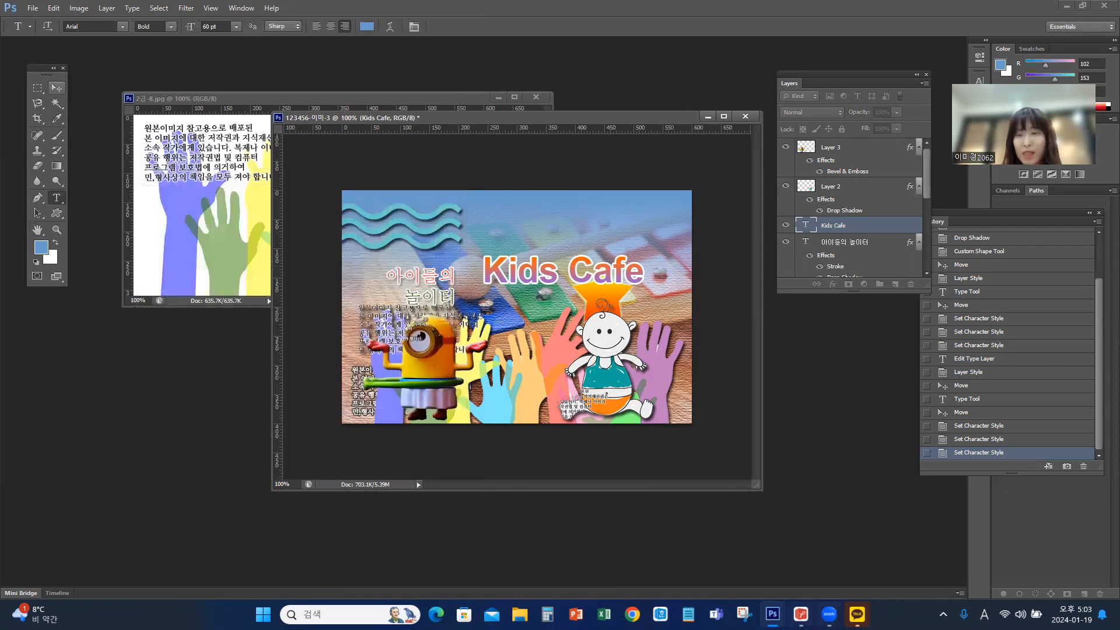
# Step: Check the title's placement in the PDF and move the Kids Cafe text to just above the star
pyautogui.click(801, 614)
pyautogui.click(800, 614)
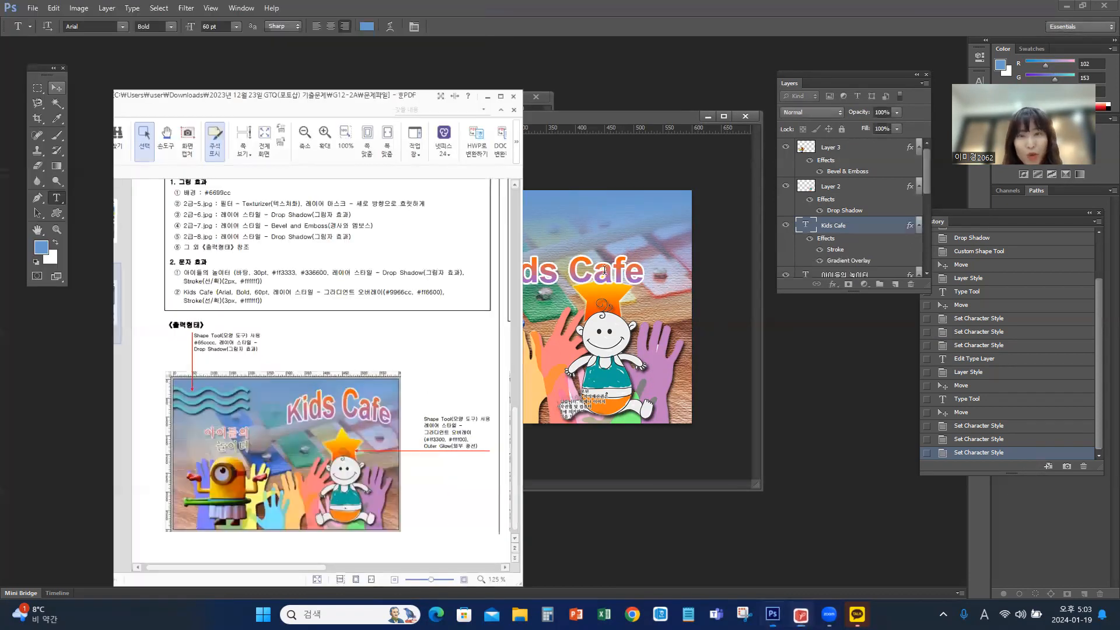
pyautogui.click(57, 88)
pyautogui.moveTo(594, 274); pyautogui.dragTo(634, 267)
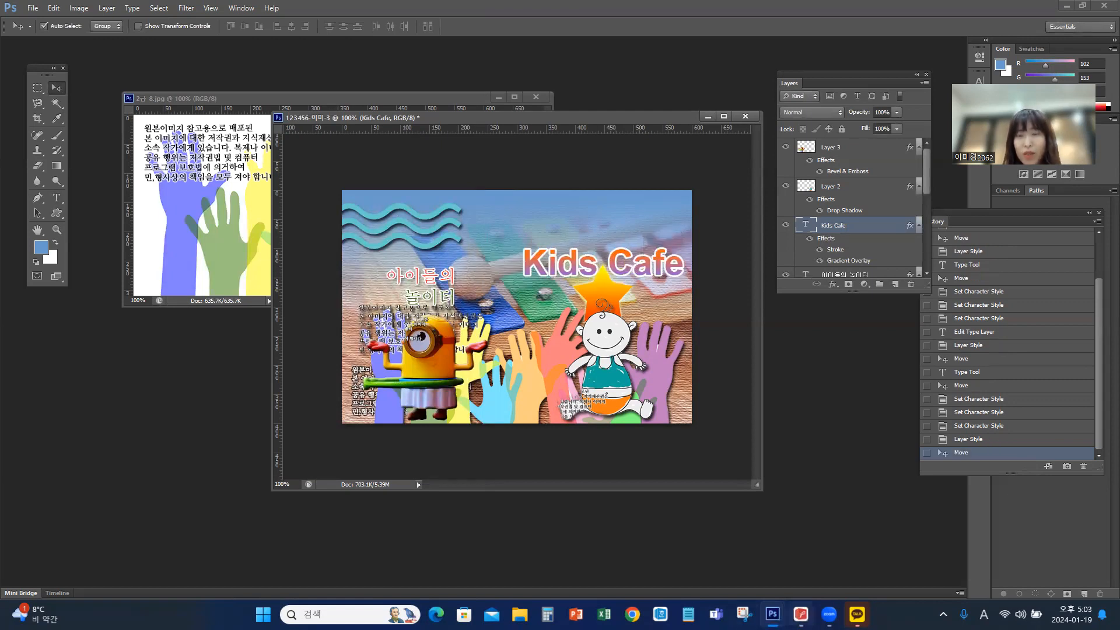
# Step: Check the title's curved shape in the PDF, then try the Arc Lower warp on the Kids Cafe text and compare it with the reference
pyautogui.click(800, 614)
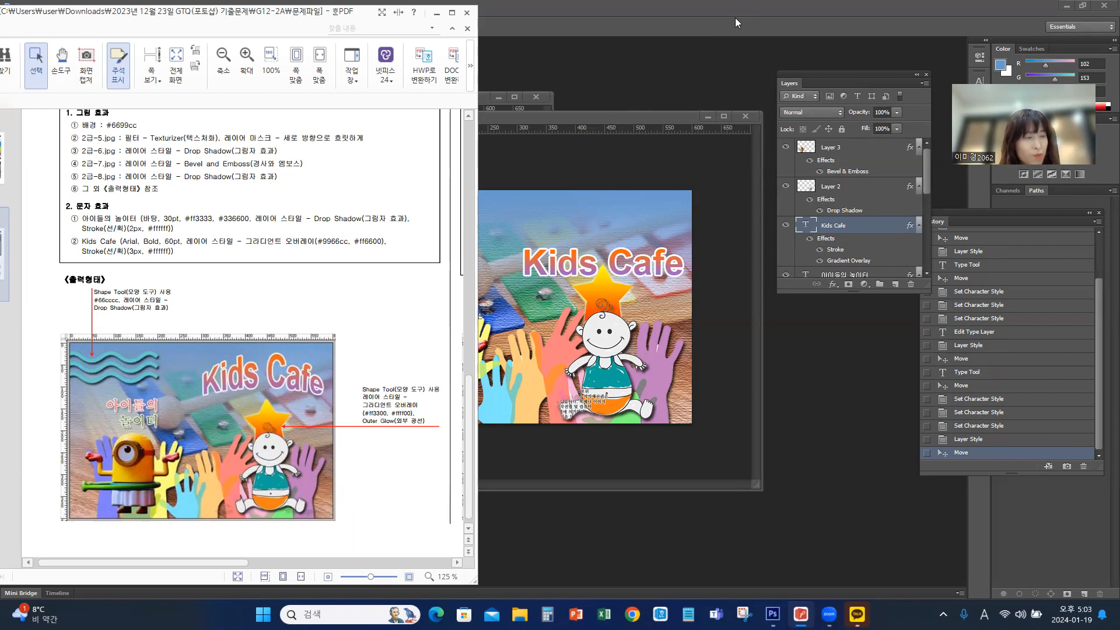
pyautogui.click(692, 19)
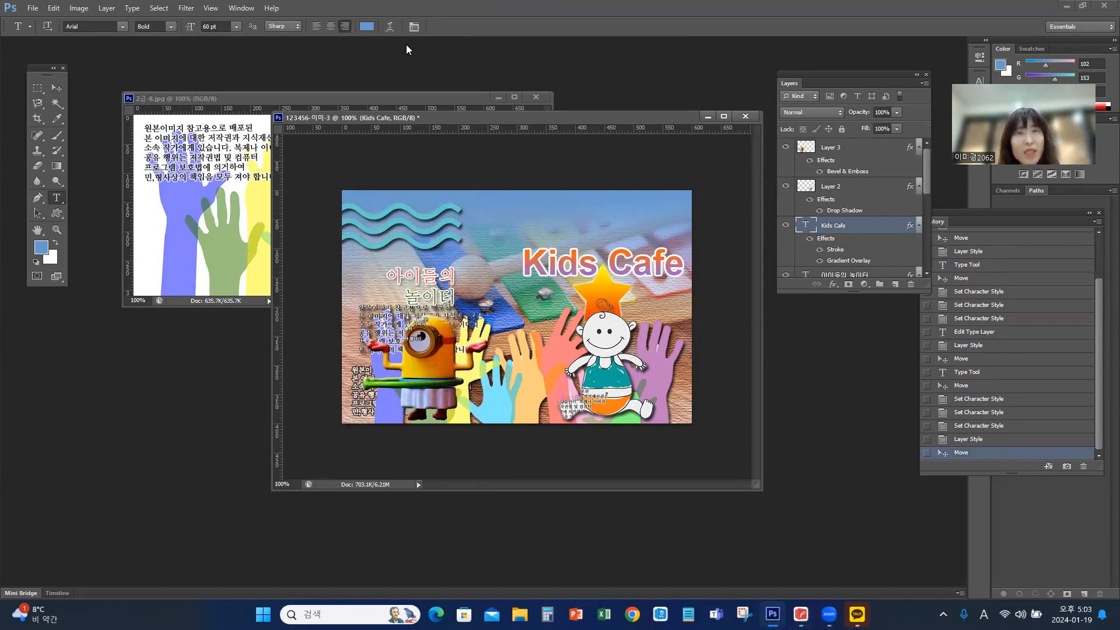
pyautogui.click(388, 28)
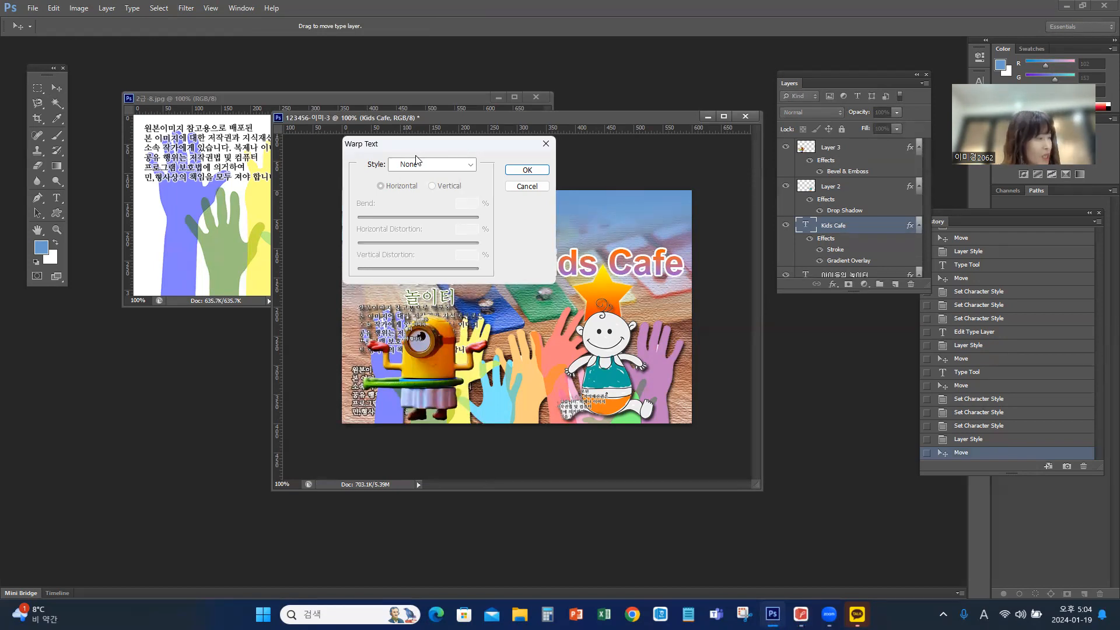
pyautogui.click(467, 165)
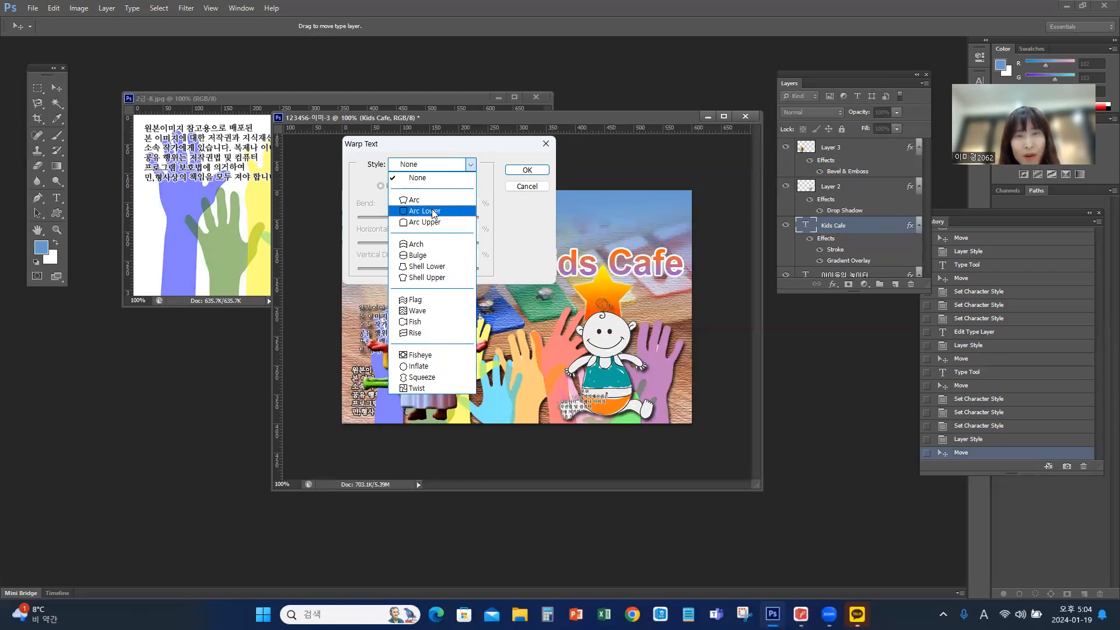
pyautogui.click(433, 212)
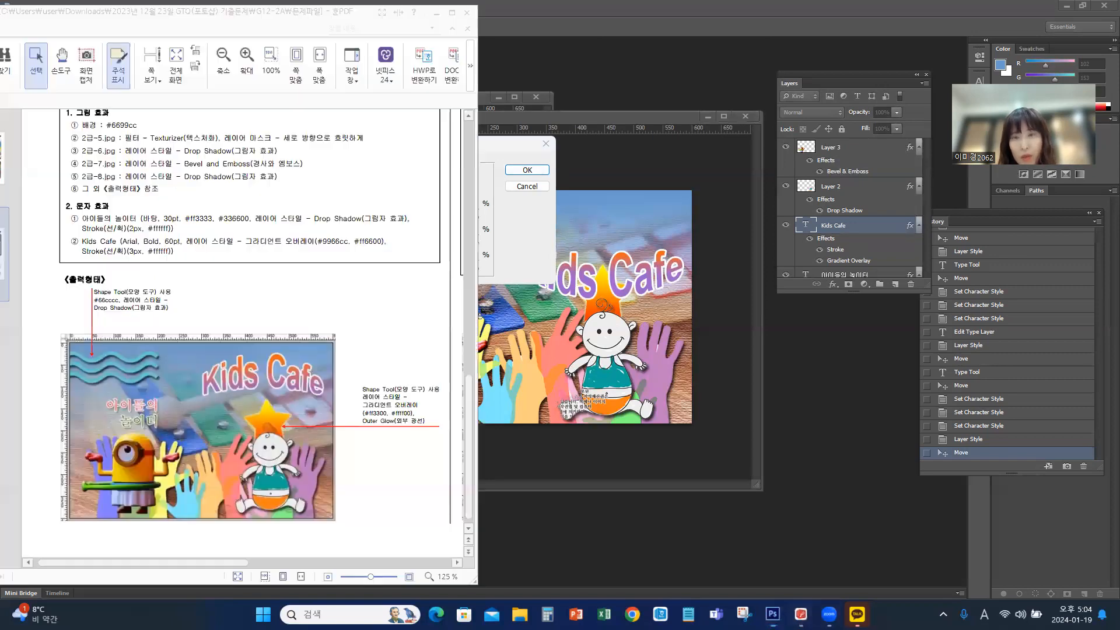
pyautogui.click(800, 613)
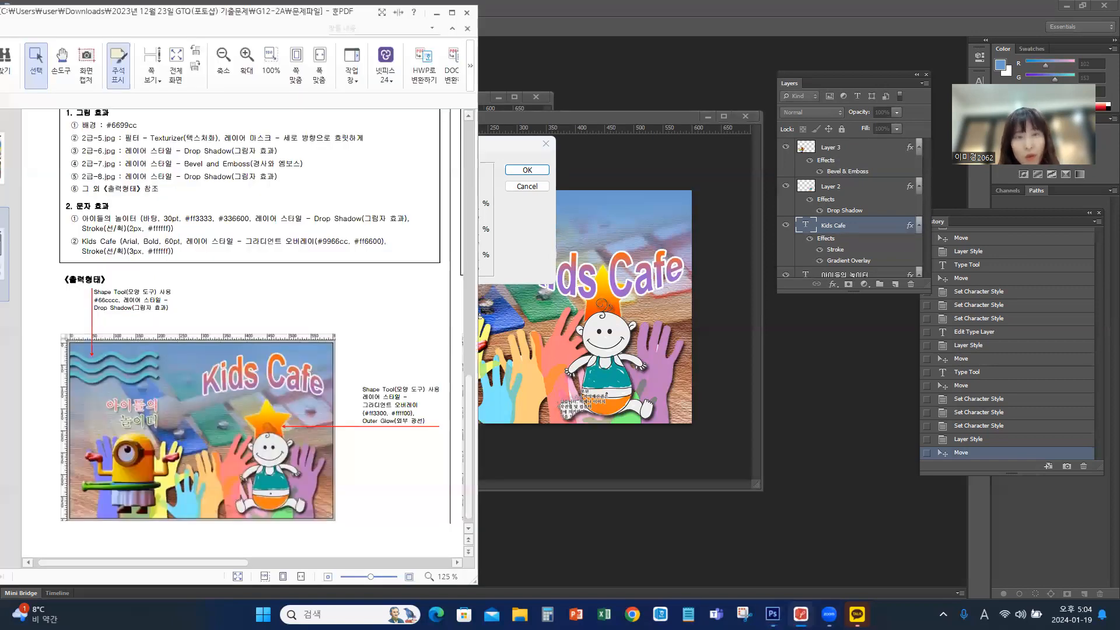
pyautogui.click(800, 613)
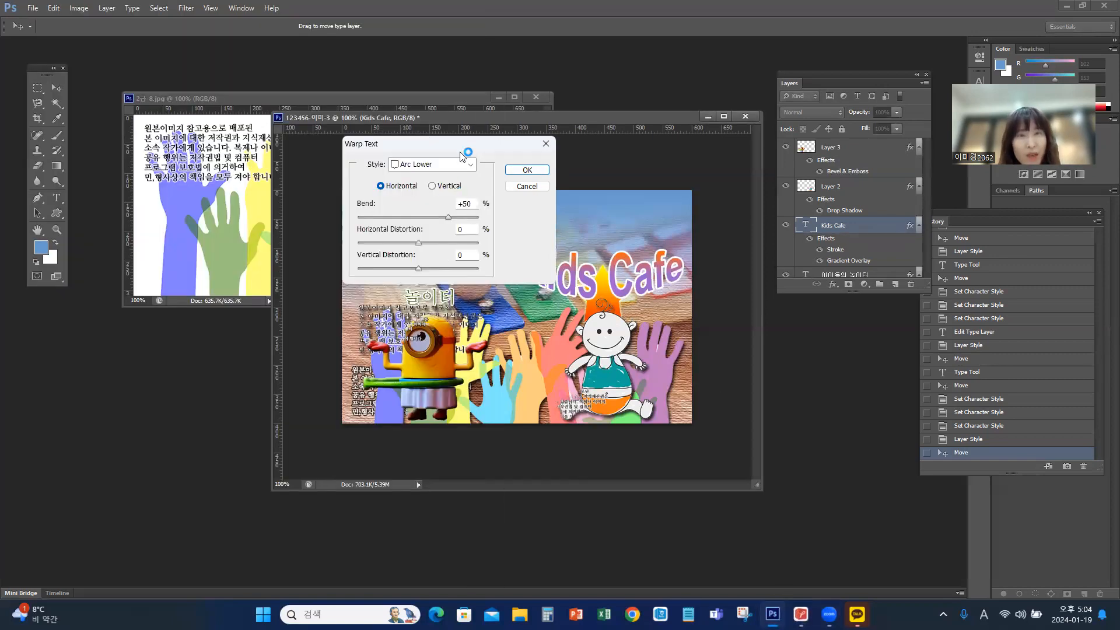
# Step: Change the Kids Cafe text's warp style to Arc Upper with a horizontal bend of +50% and apply it
pyautogui.click(470, 164)
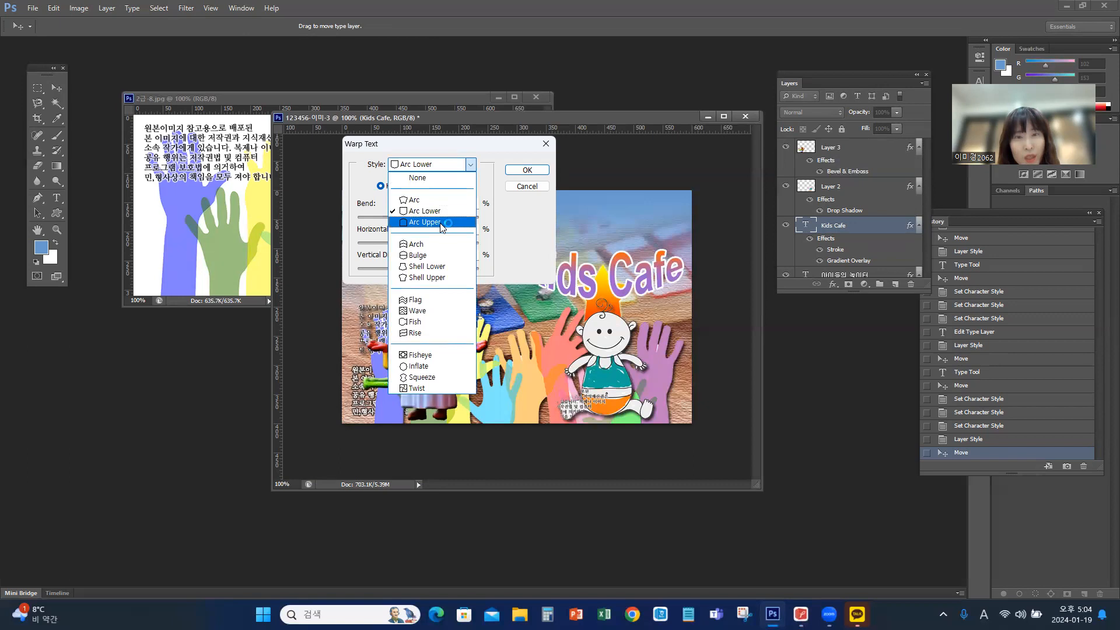
pyautogui.click(441, 223)
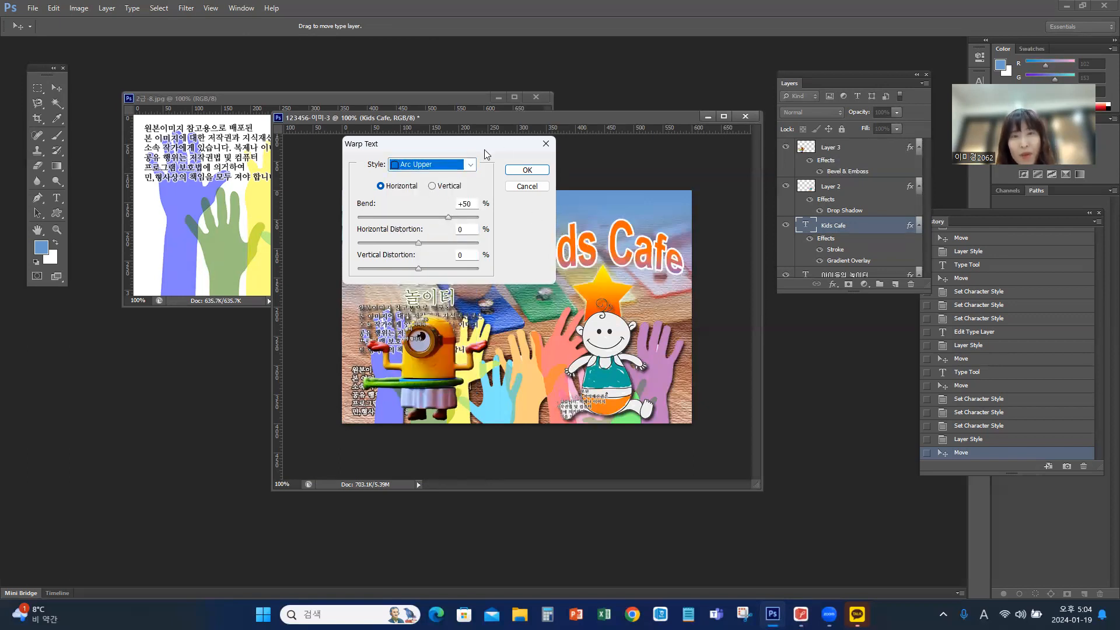
pyautogui.moveTo(486, 149); pyautogui.dragTo(354, 150)
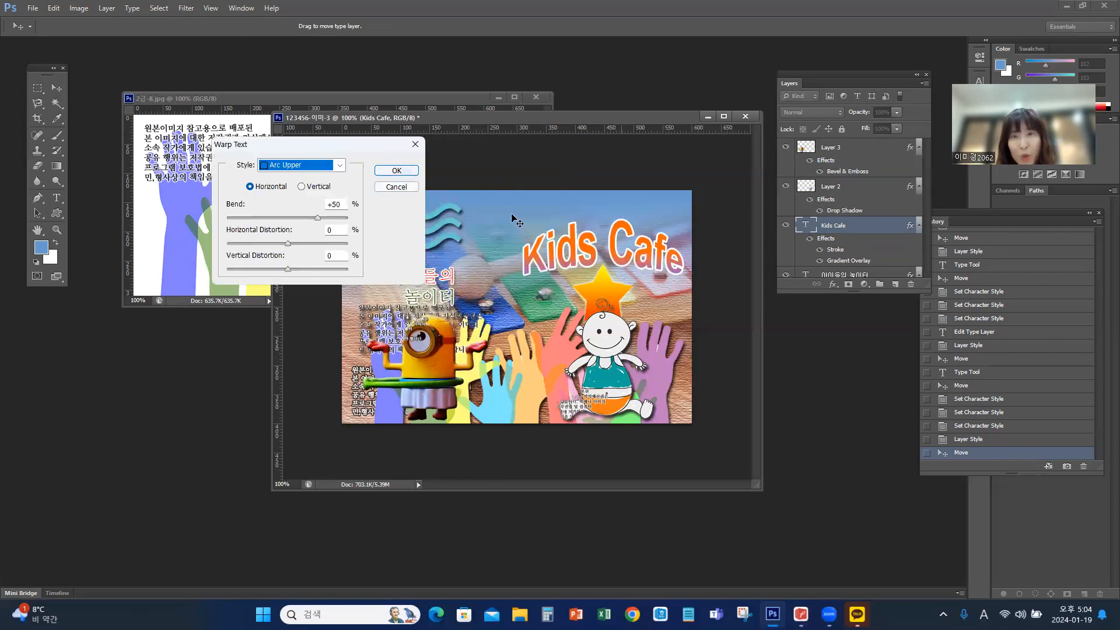
pyautogui.click(402, 175)
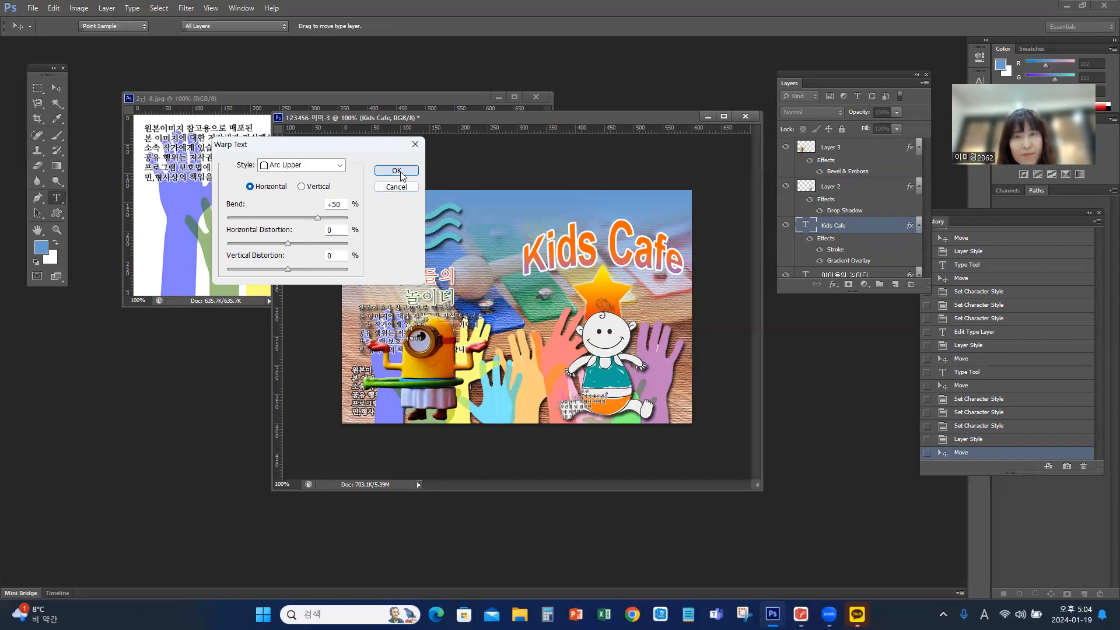
pyautogui.click(401, 175)
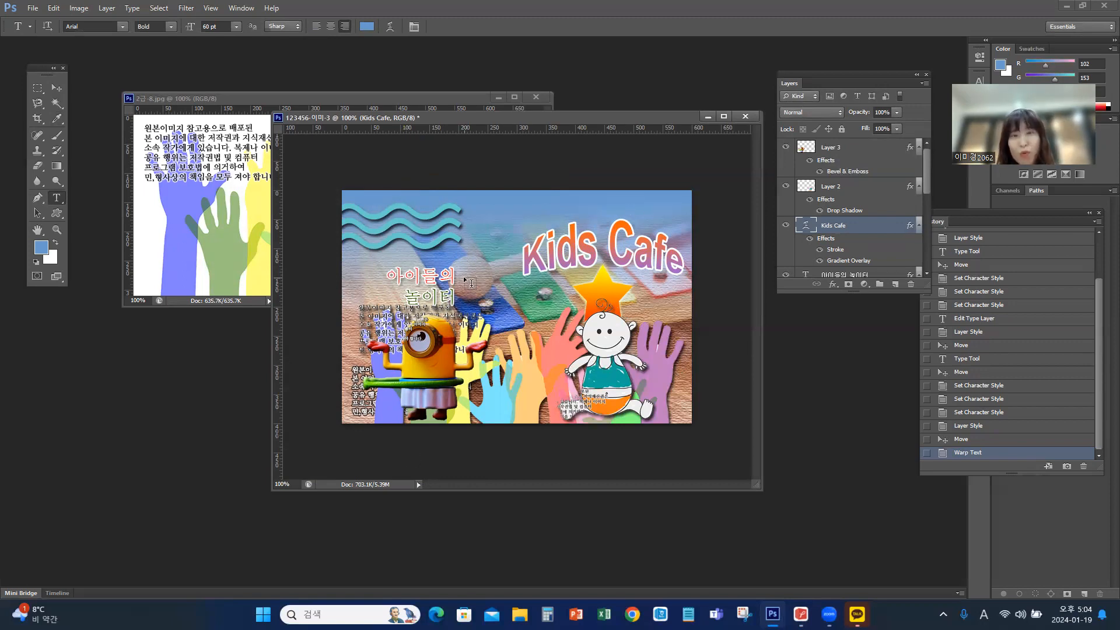
# Step: Compare the composition with the PDF's sample output, then close the source image 2급-8.jpg
pyautogui.click(798, 611)
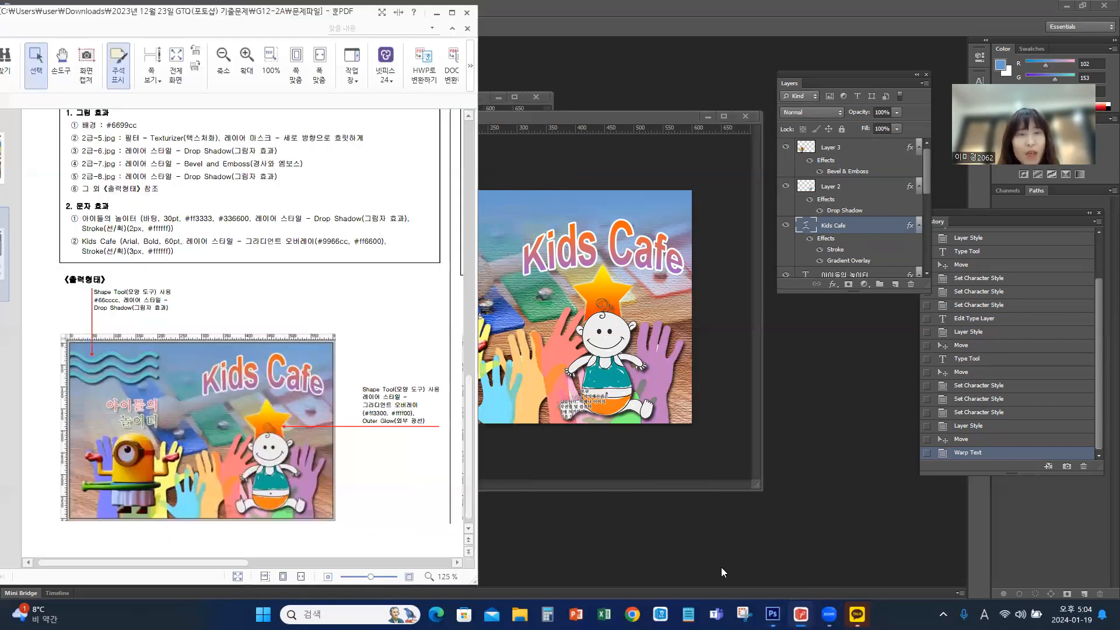
pyautogui.click(561, 114)
pyautogui.click(311, 100)
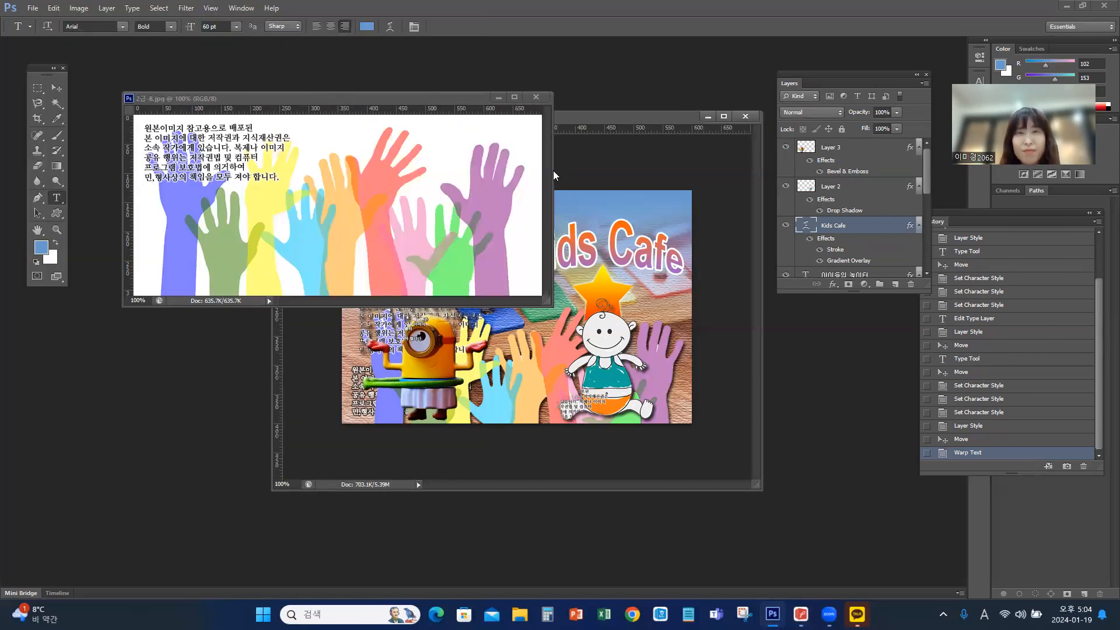
pyautogui.click(535, 98)
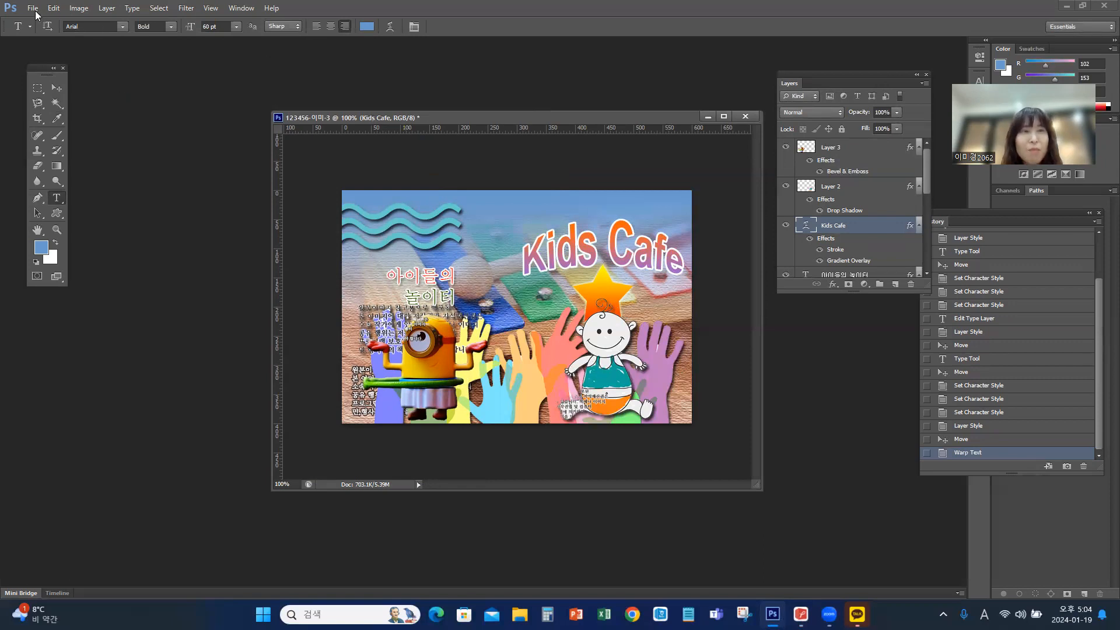
# Step: Save a JPEG copy of the full-size composition in the 소스파일 folder at Maximum quality 12, keeping the suggested file name
pyautogui.hotkey('alt', 'f')
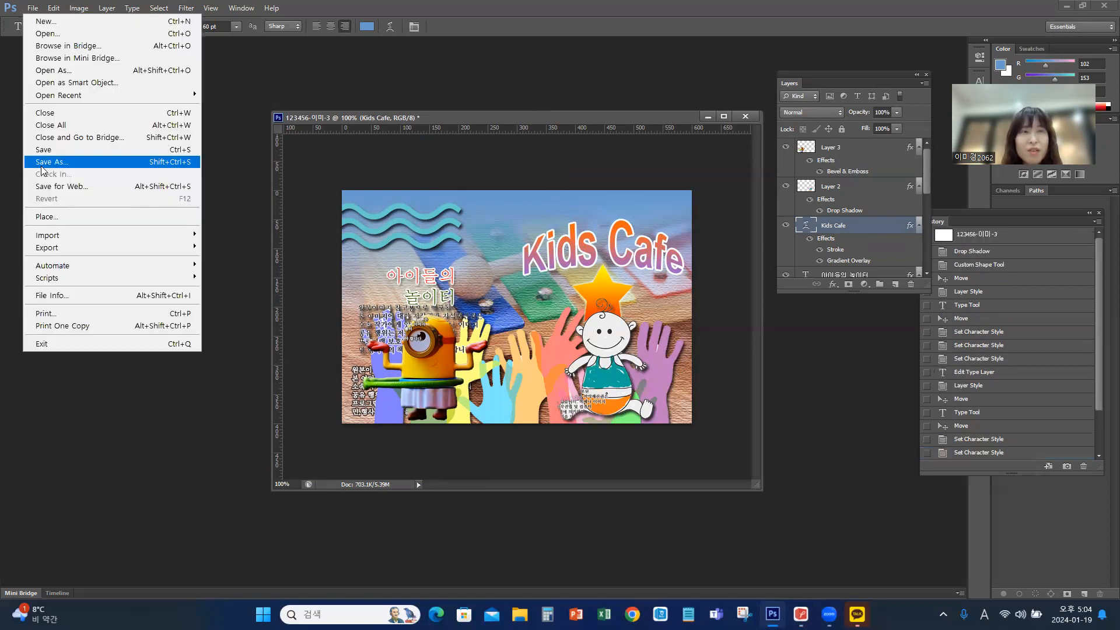
pyautogui.click(58, 161)
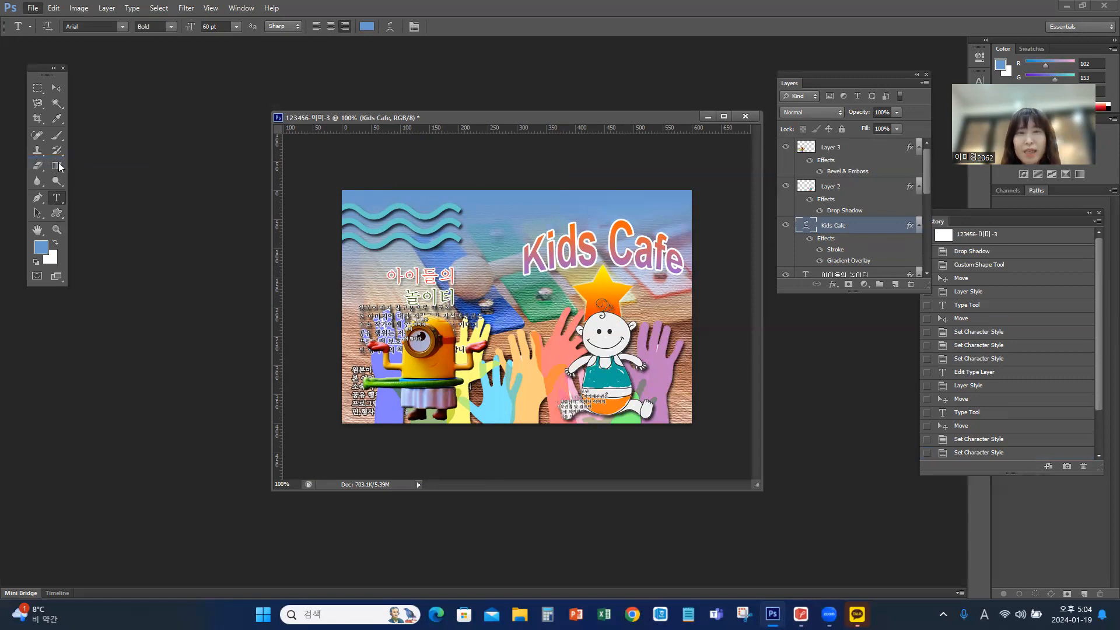
pyautogui.click(517, 328)
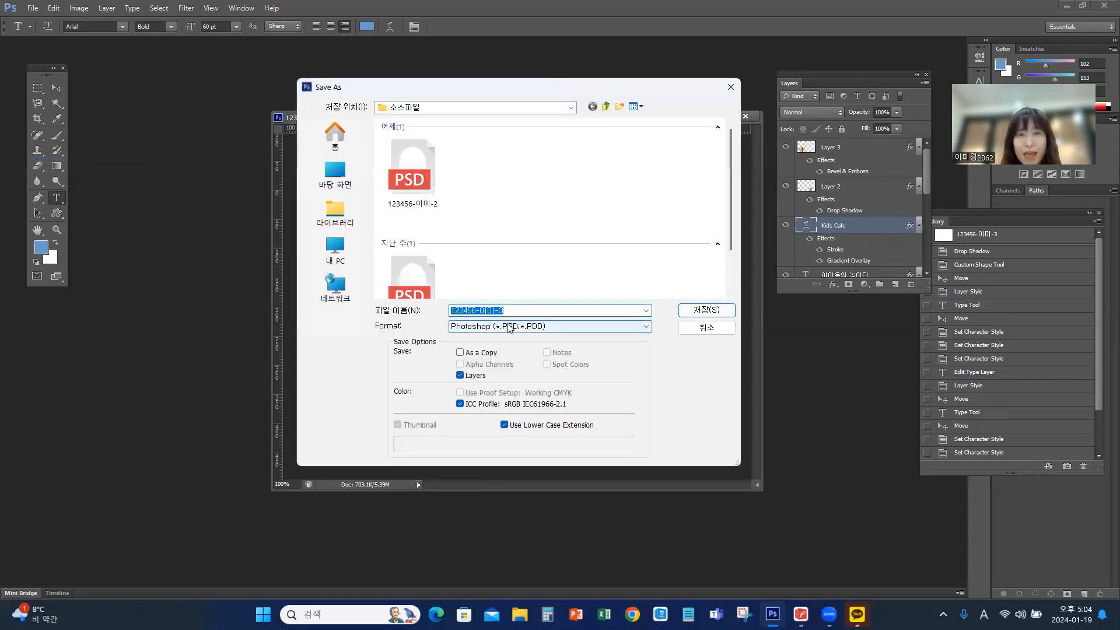
pyautogui.click(498, 398)
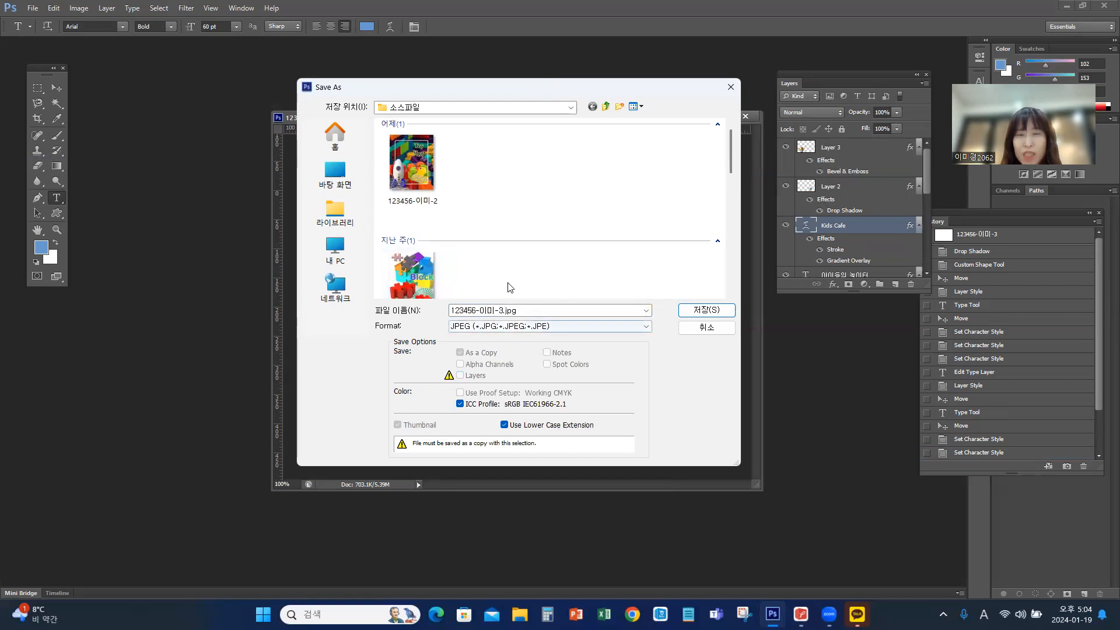
pyautogui.click(701, 313)
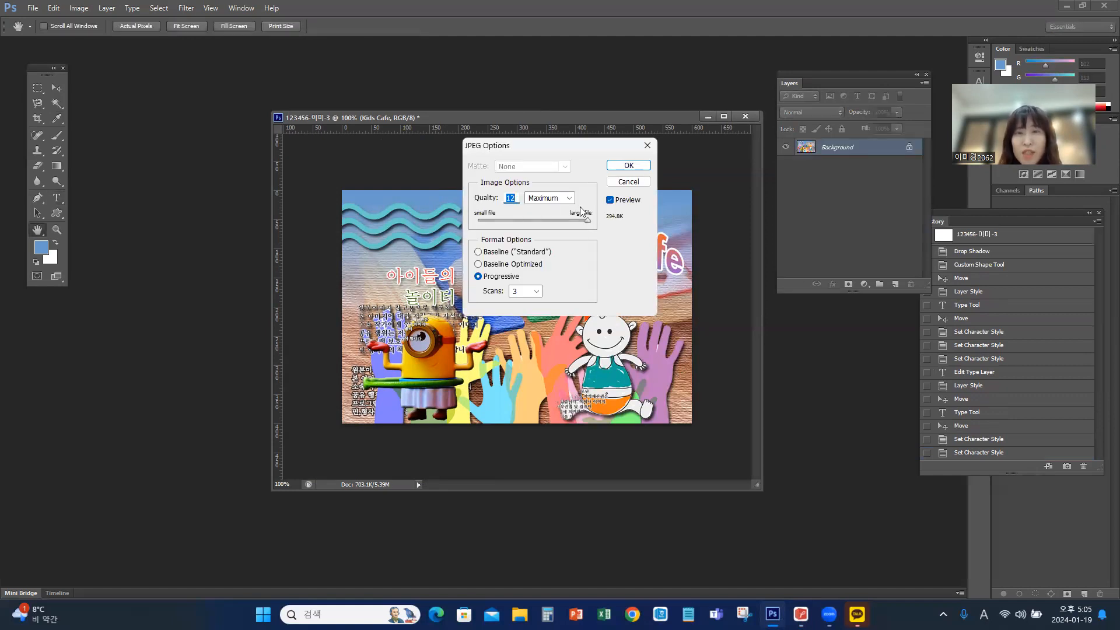
pyautogui.click(635, 166)
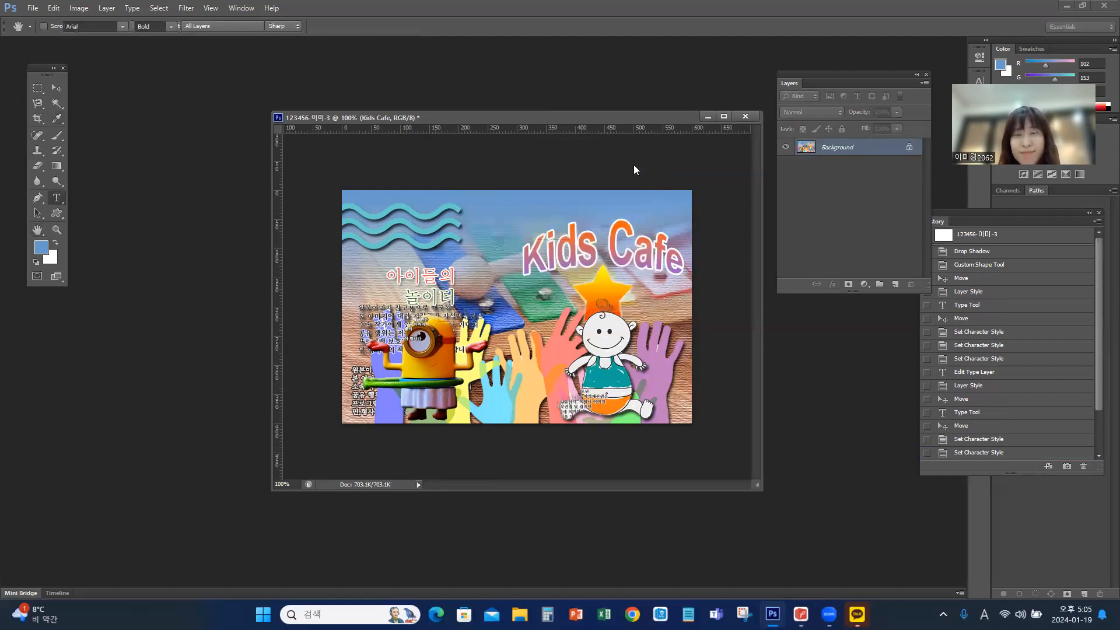
# Step: Resize the composition to 60 × 40 pixels with proportions constrained and styles scaled
pyautogui.rightClick(566, 116)
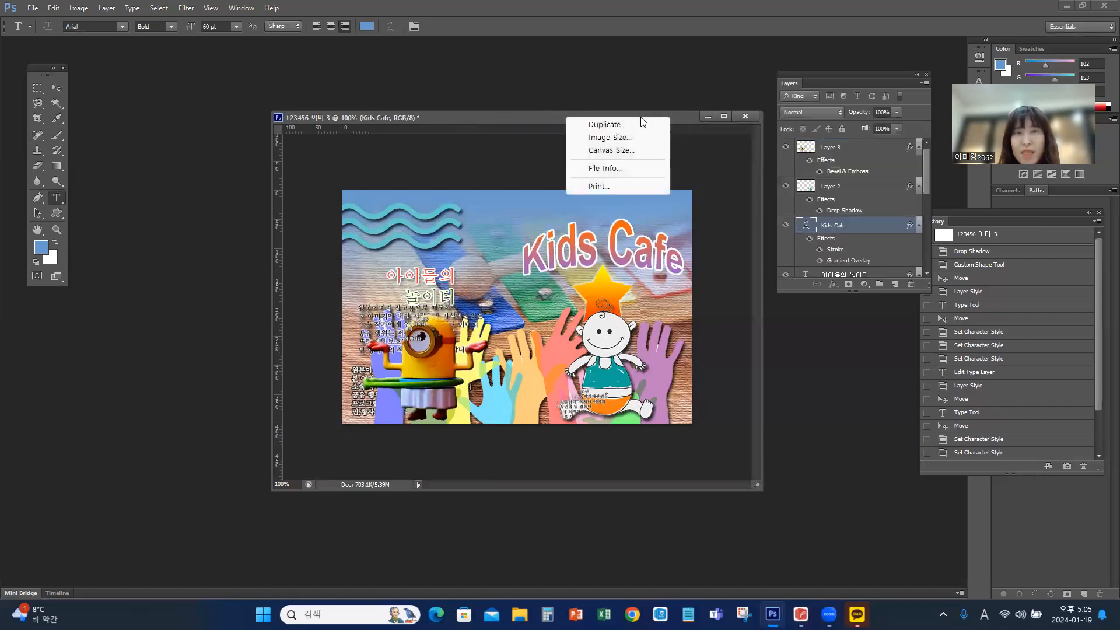
pyautogui.click(609, 138)
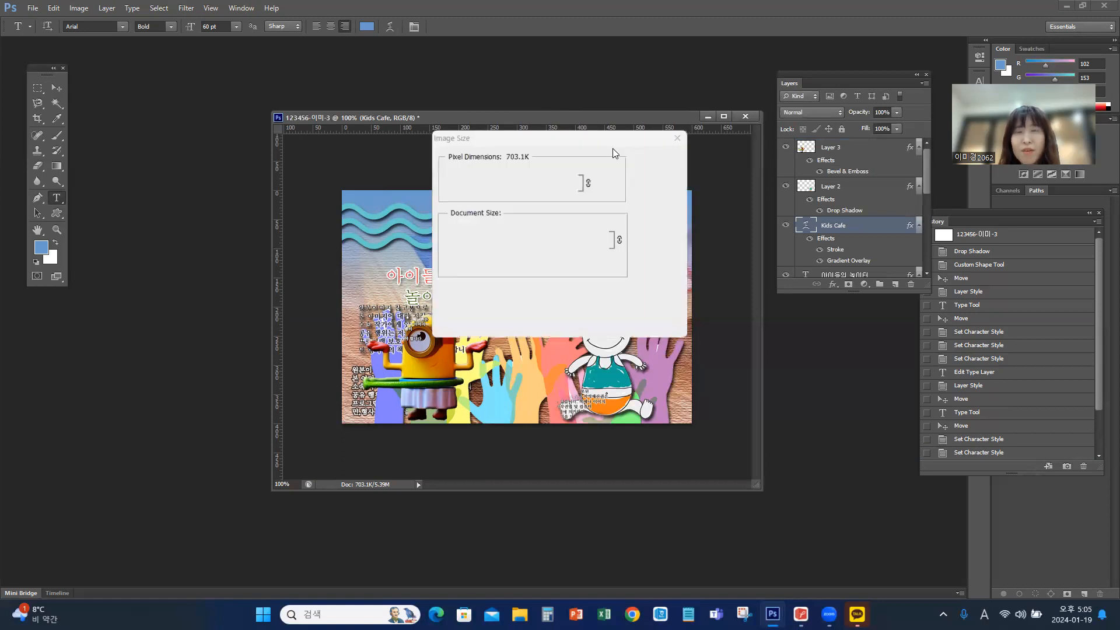
pyautogui.write('60')
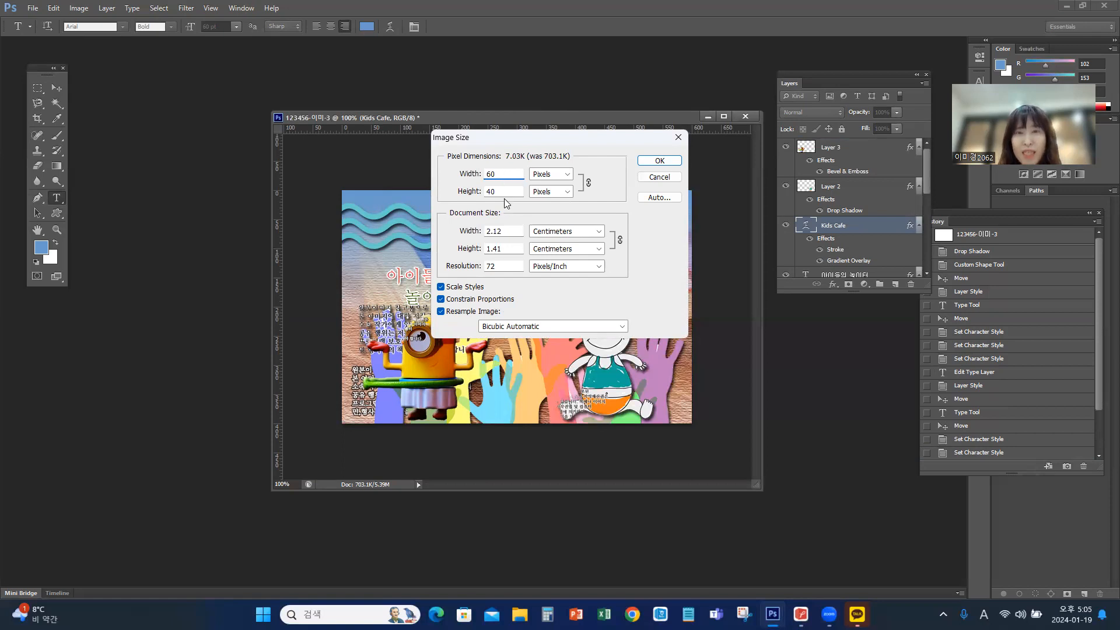
pyautogui.click(660, 162)
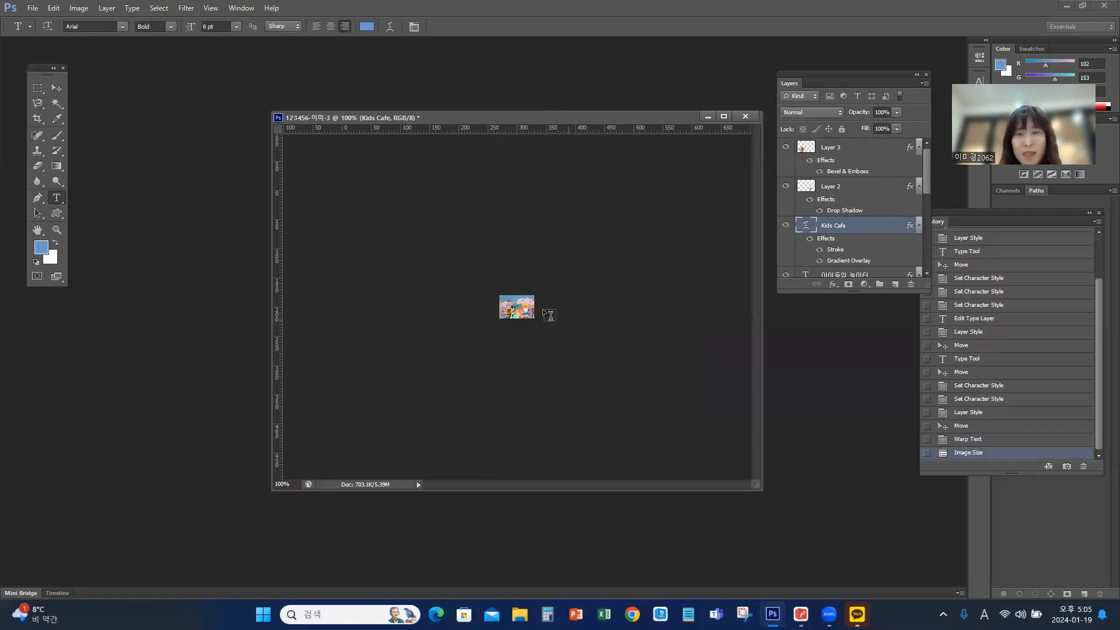
# Step: Save the reduced composition as a layered Photoshop PSD in the 소스파일 folder and switch to the Move tool
pyautogui.click(33, 9)
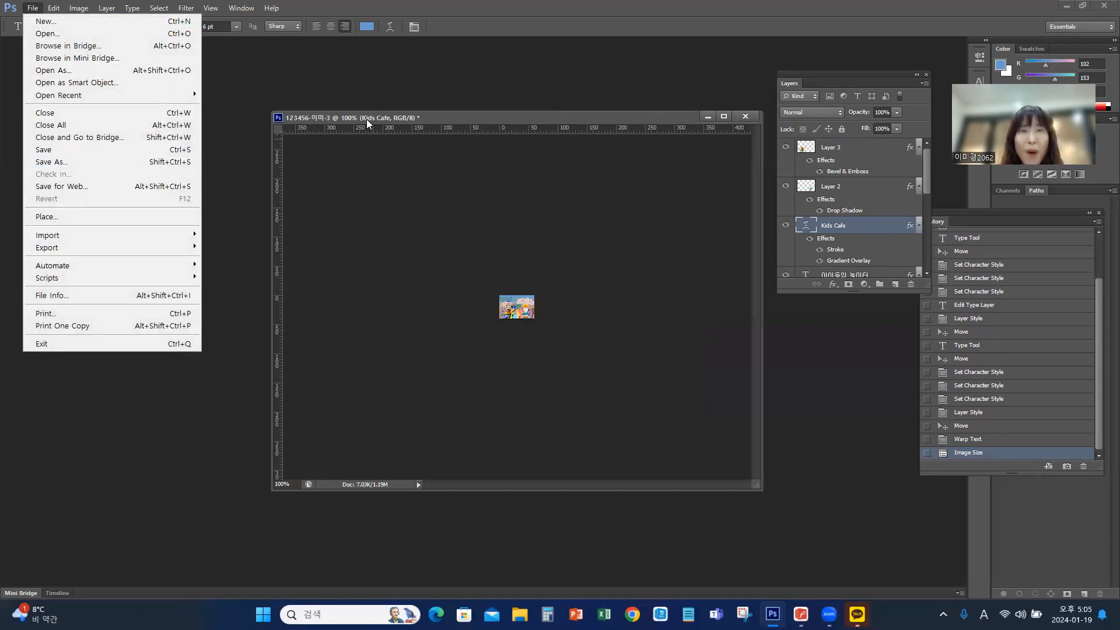
pyautogui.click(61, 152)
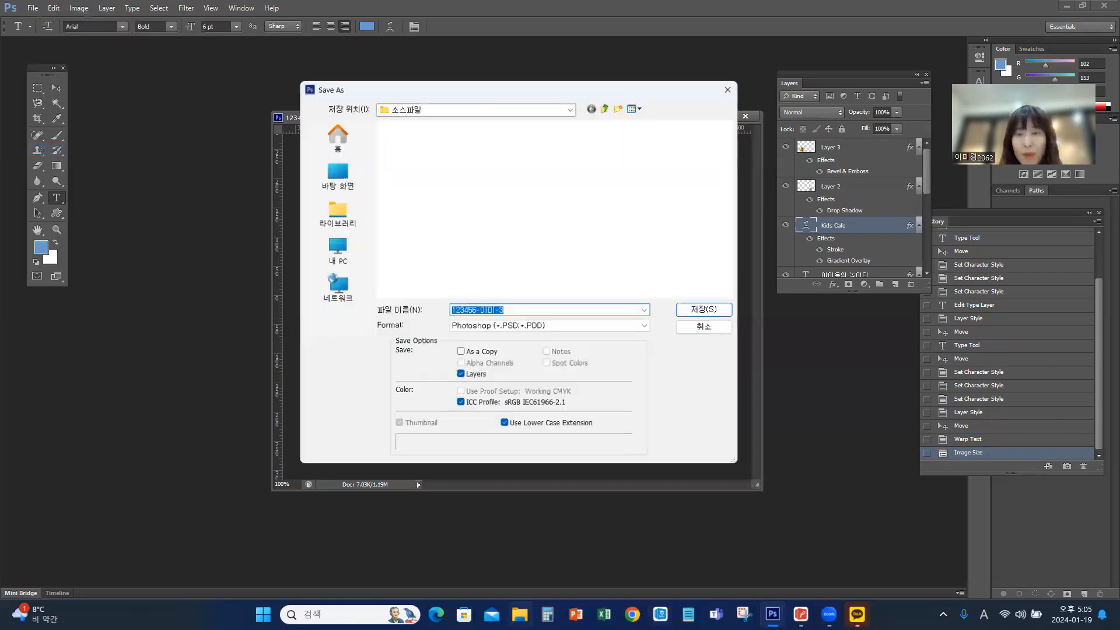
pyautogui.click(704, 309)
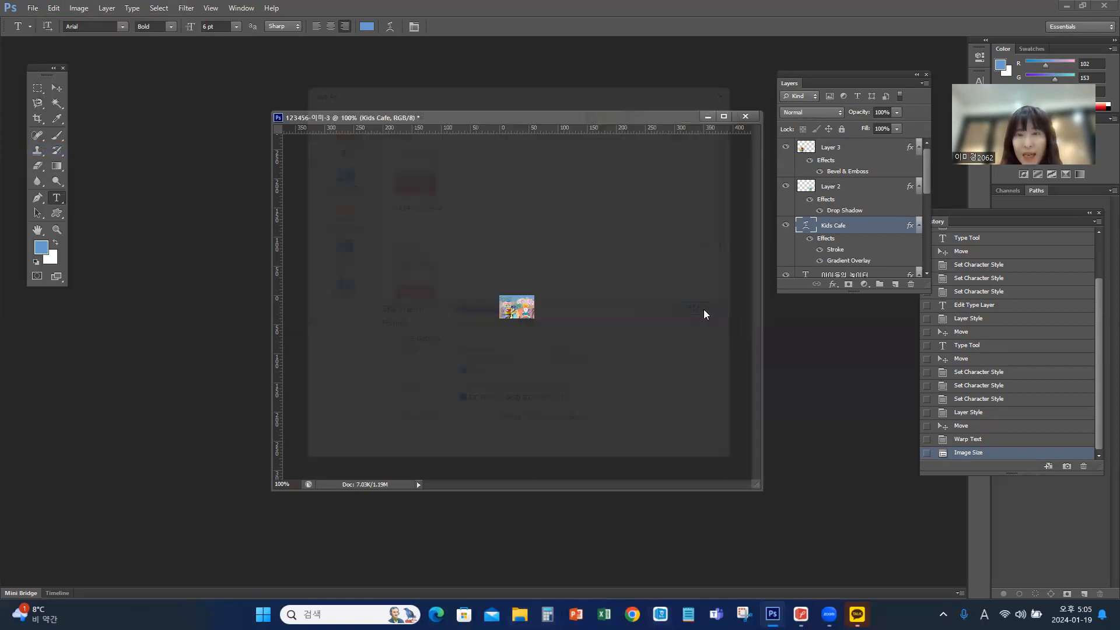
pyautogui.click(692, 195)
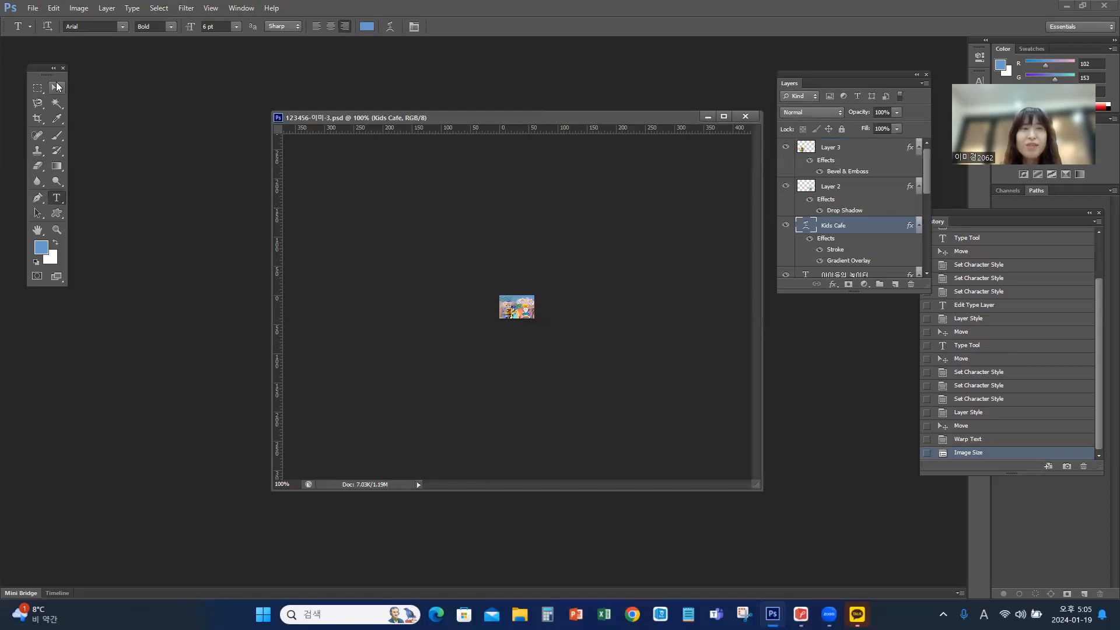
pyautogui.press('v')
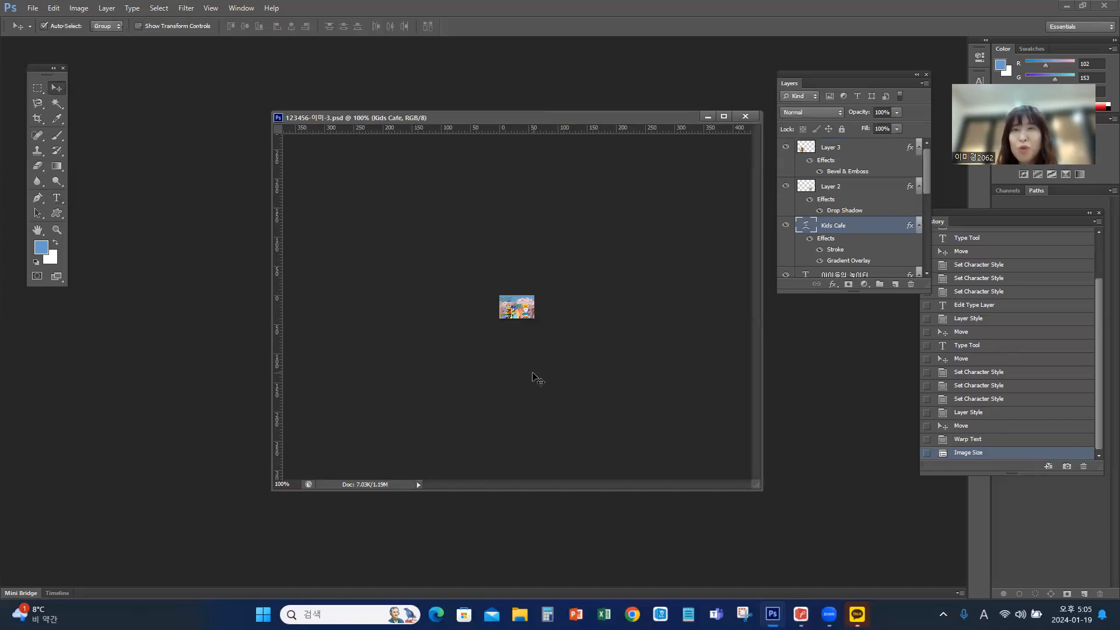